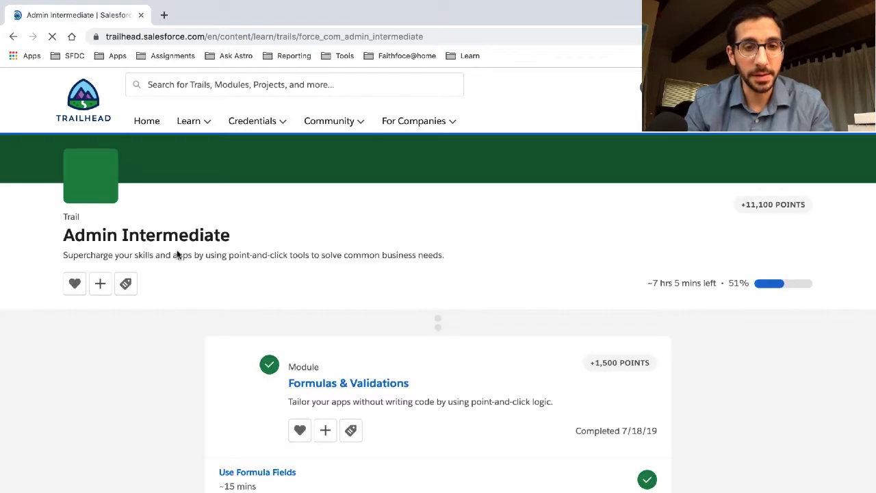
Review the Admin Intermediate trail page and highlight its completion percentage.
scroll(186, 267, "down", 3)
scroll(186, 268, "up", 1)
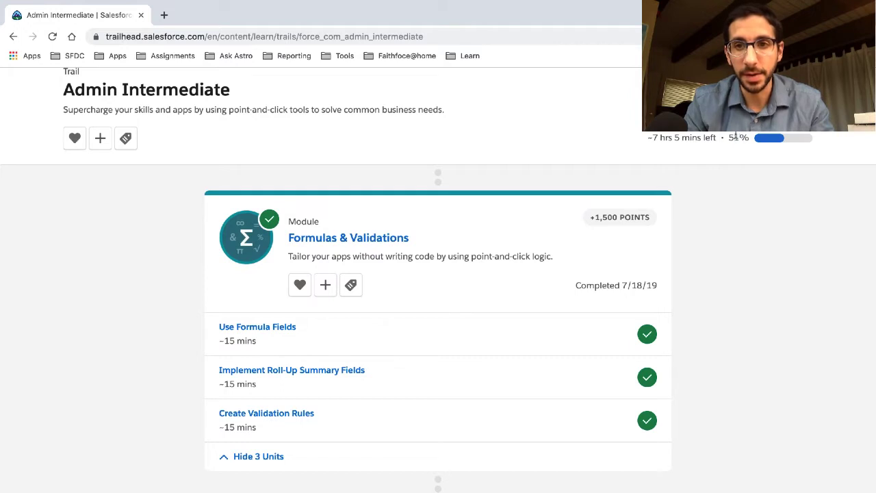
left_click_drag(738, 137, 729, 136)
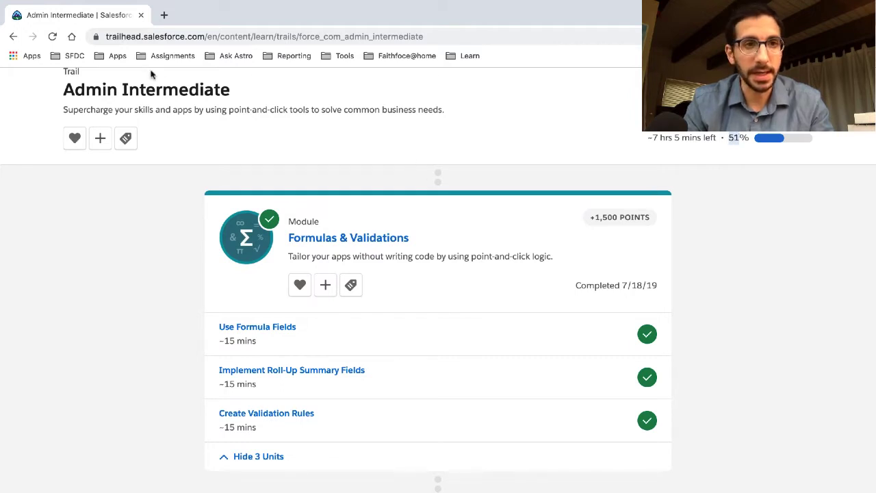
Return to the Customize How Records Get Approved with Approvals unit and hide the browser's bookmarks bar.
left_click(15, 36)
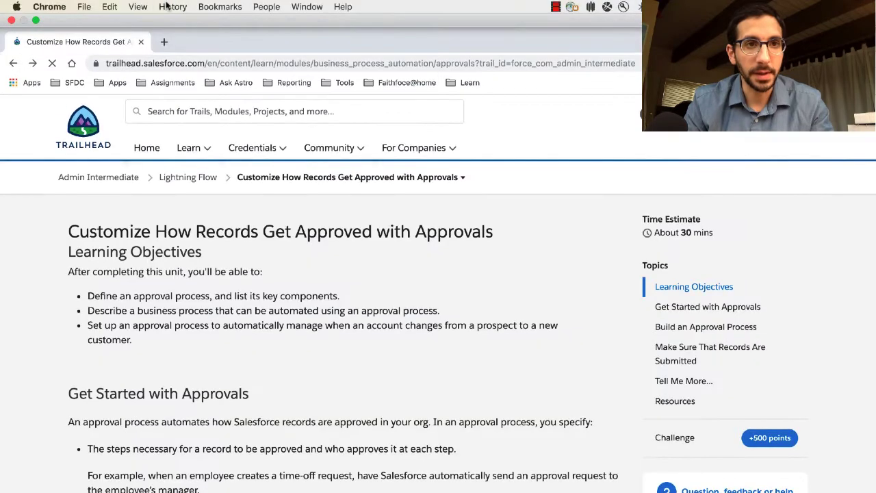
left_click(140, 6)
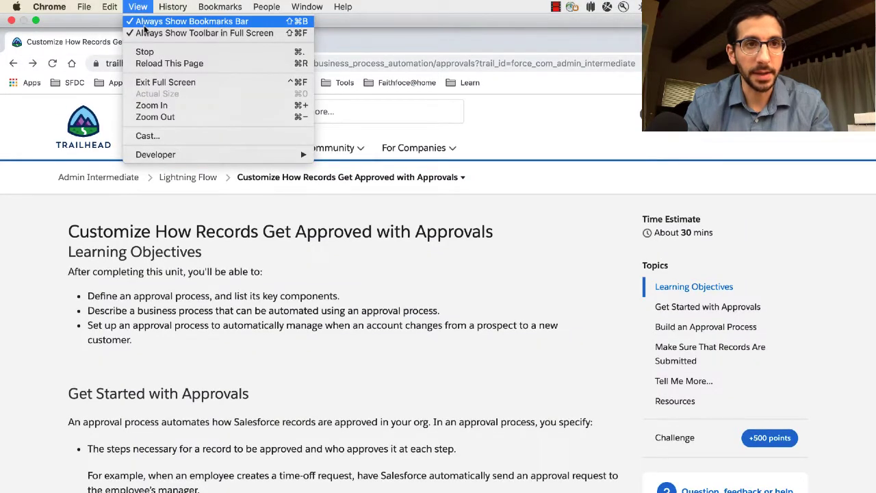
left_click(147, 22)
Read the unit's three learning objectives, highlighting each one in turn.
scroll(143, 165, "down", 2)
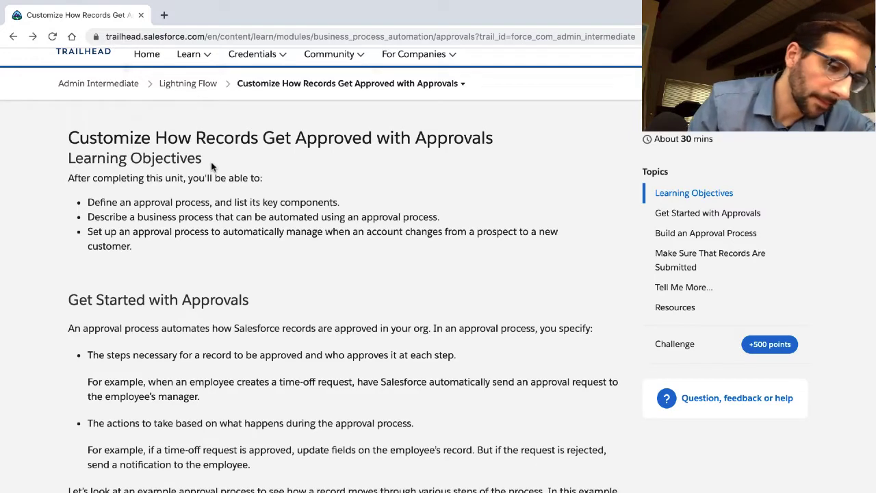
triple_click(177, 208)
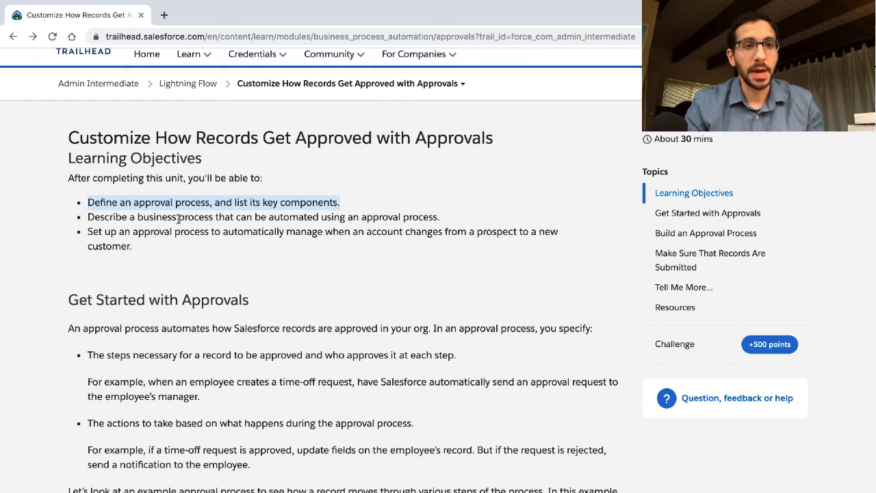
triple_click(178, 217)
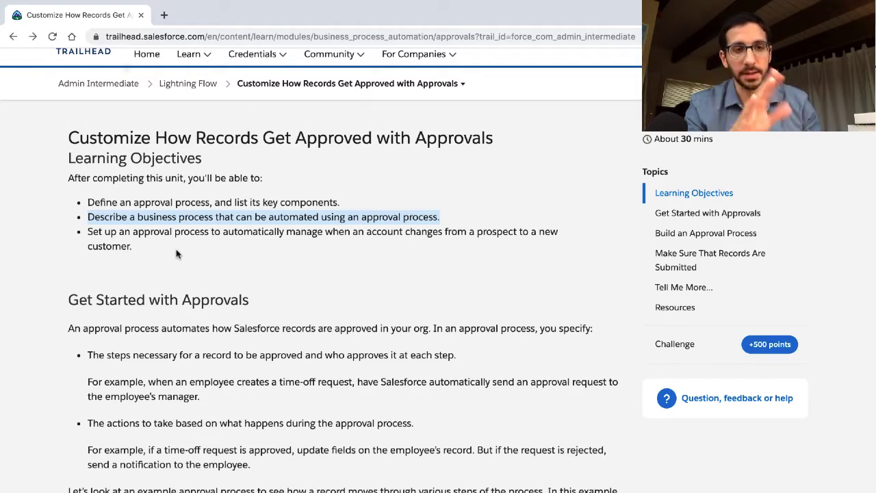
left_click_drag(135, 248, 86, 237)
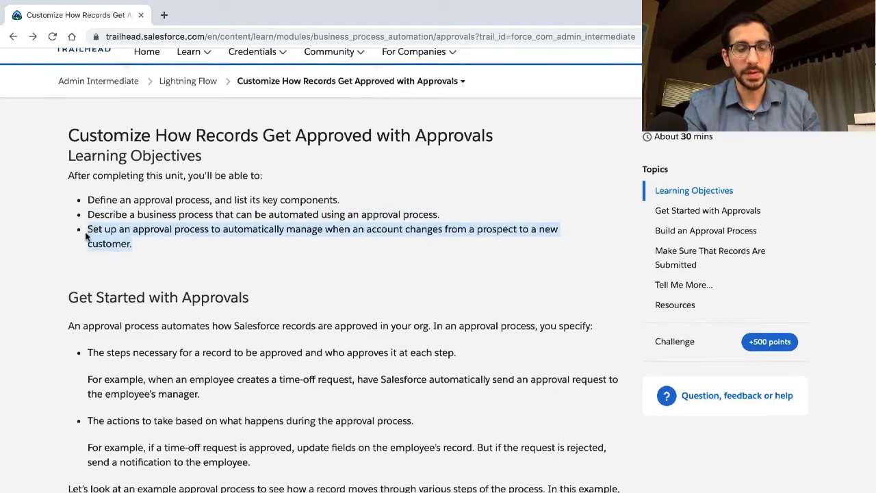
Move on to Get Started with Approvals, highlighting the heading and the sentence introducing what an approval process automates.
scroll(86, 236, "down", 1)
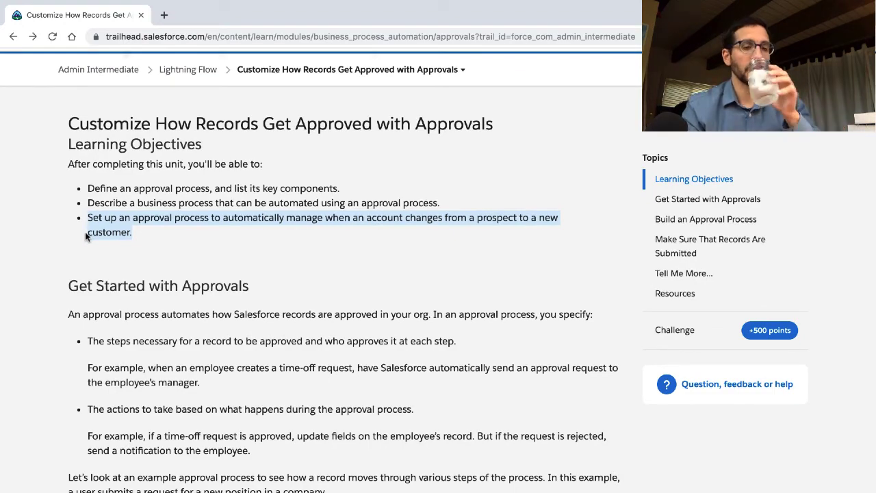
scroll(86, 236, "down", 3)
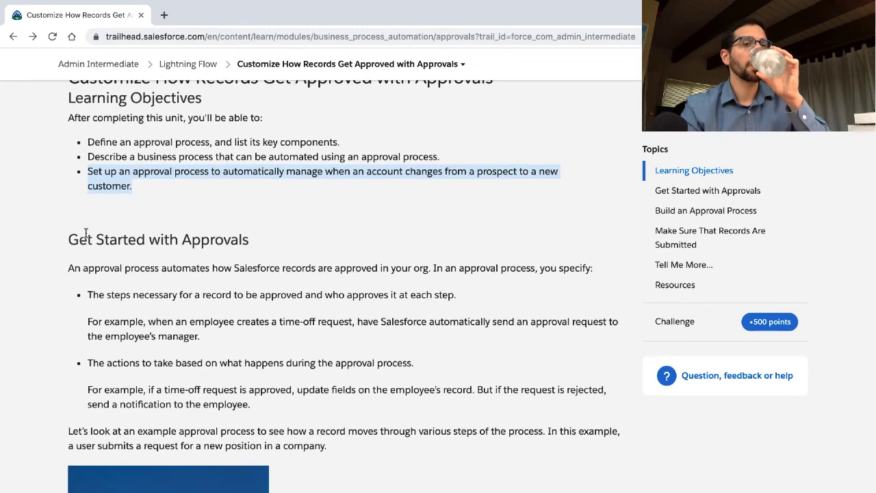
scroll(86, 233, "down", 1)
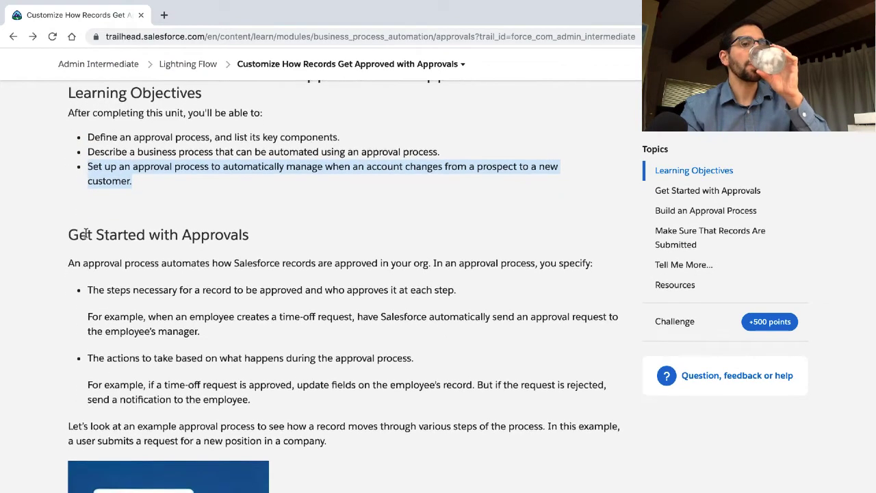
scroll(87, 234, "down", 1)
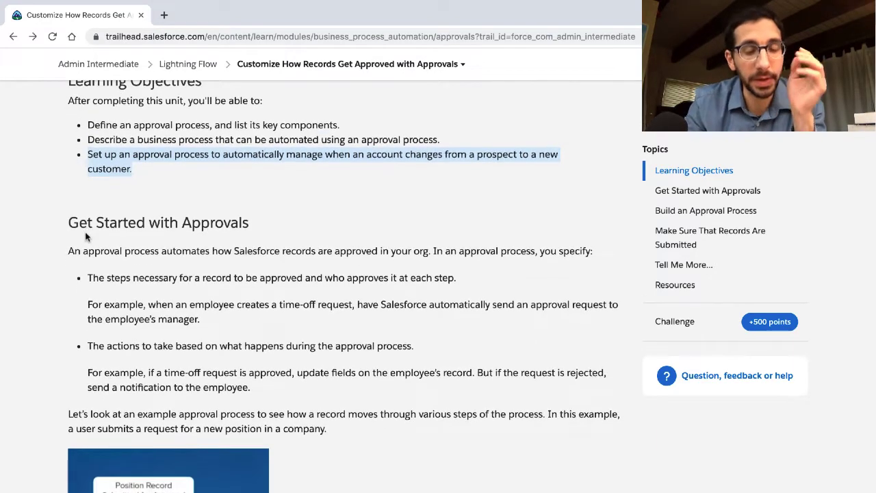
scroll(87, 236, "down", 1)
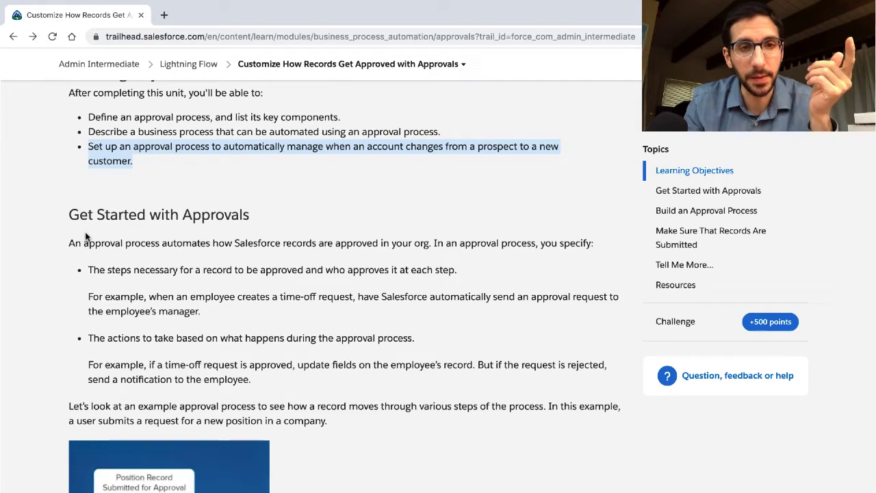
scroll(86, 236, "down", 1)
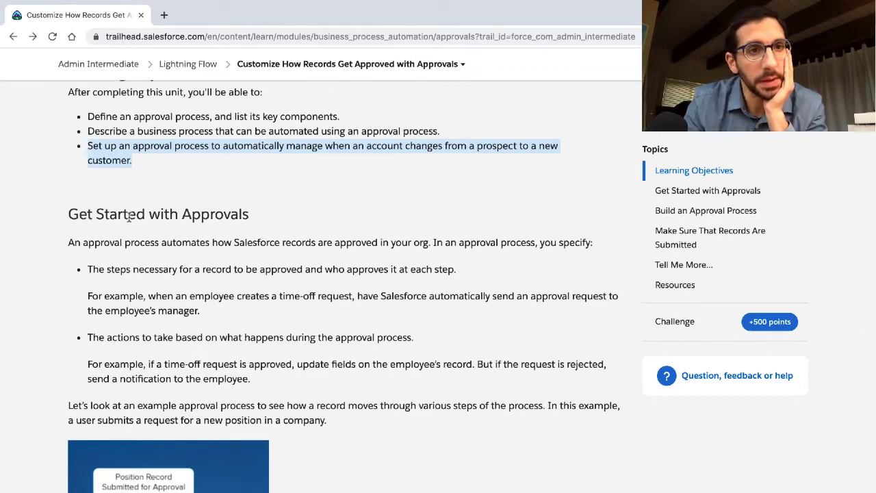
scroll(130, 219, "down", 1)
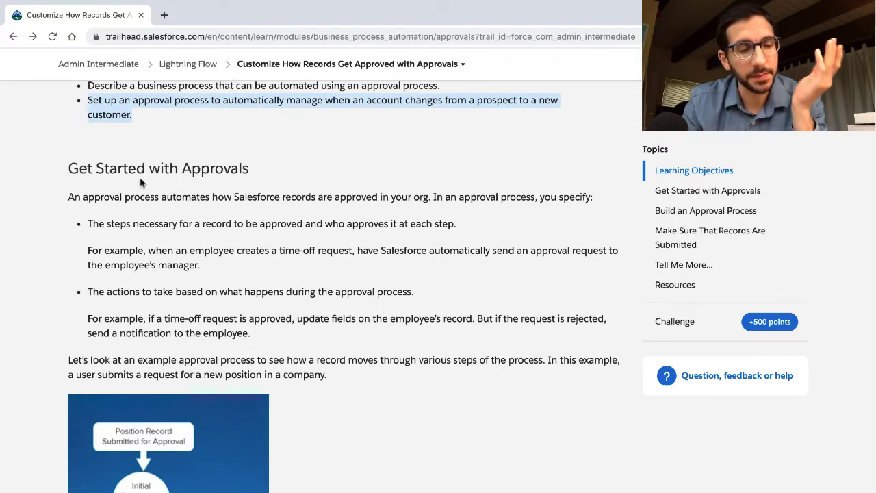
scroll(140, 180, "up", 1)
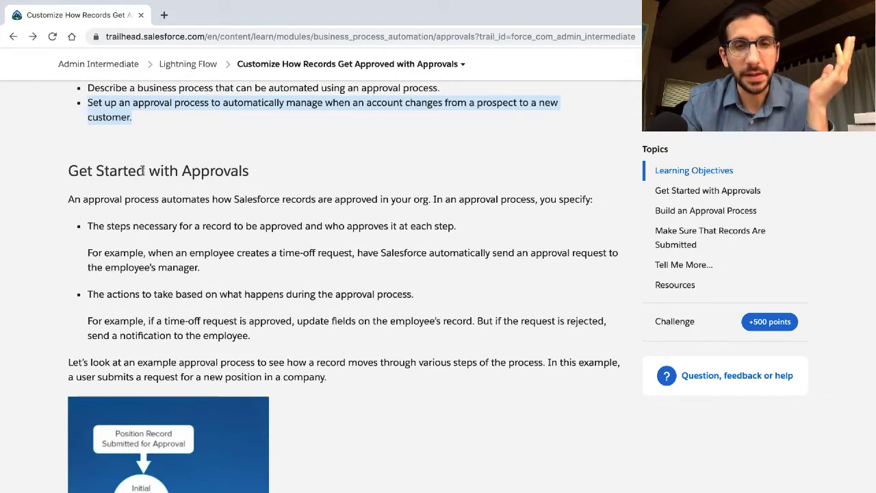
triple_click(143, 171)
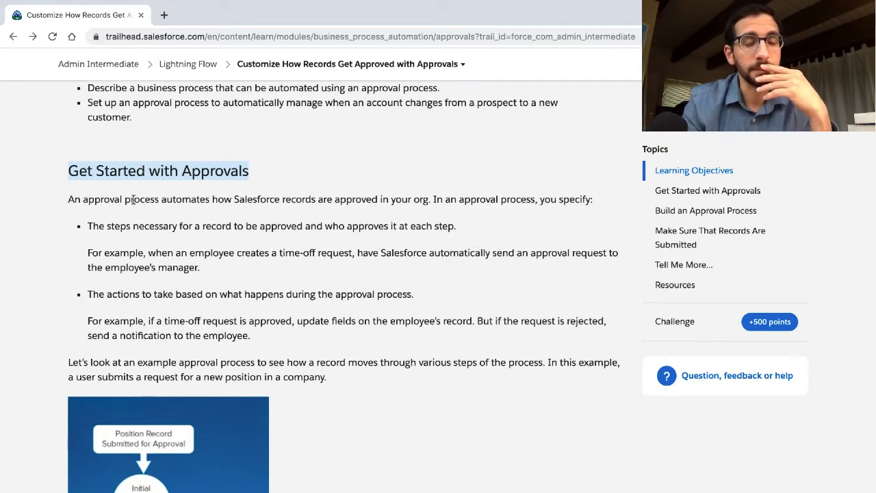
triple_click(131, 200)
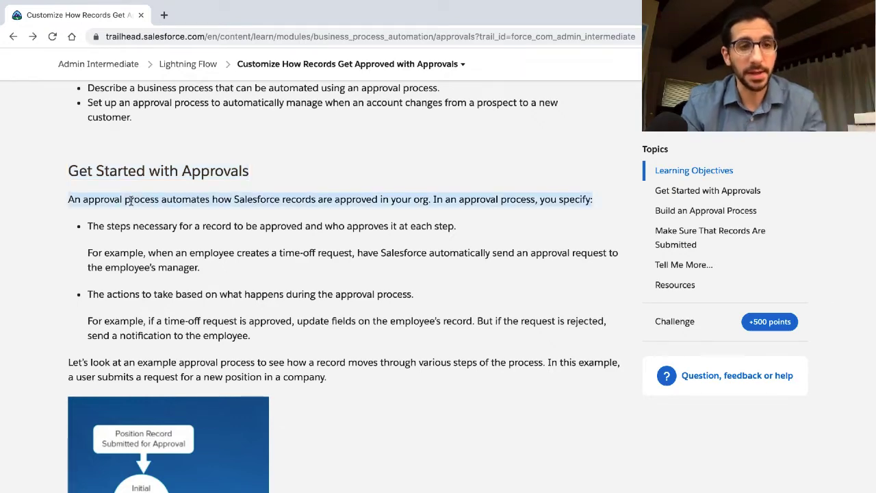
Read the two things an approval process specifies, highlighting the steps, the actions and their time-off request examples.
scroll(131, 200, "down", 2)
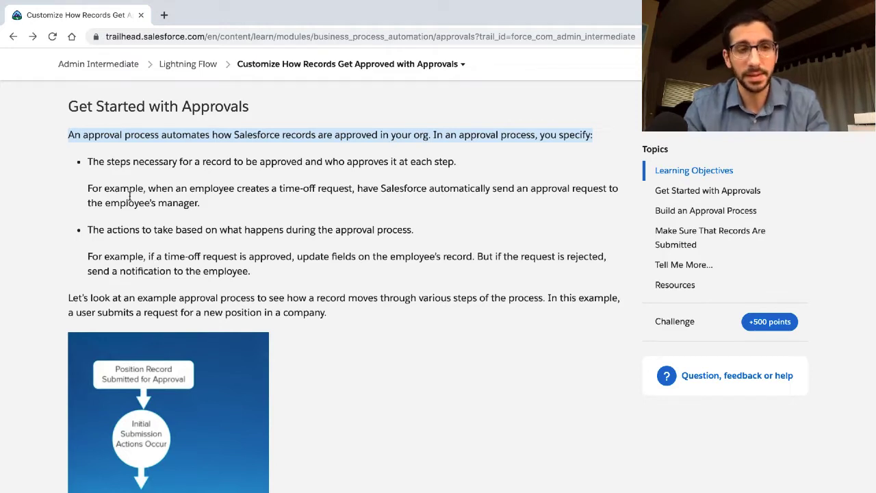
left_click(161, 155)
triple_click(161, 154)
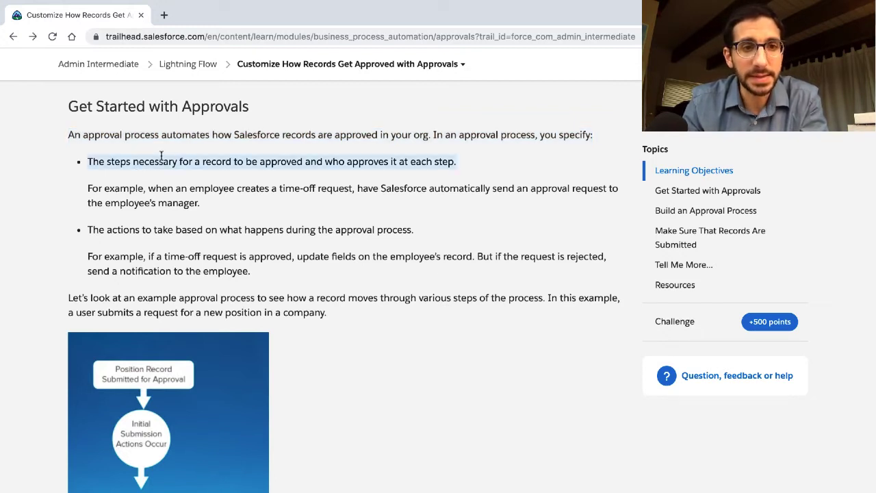
triple_click(152, 189)
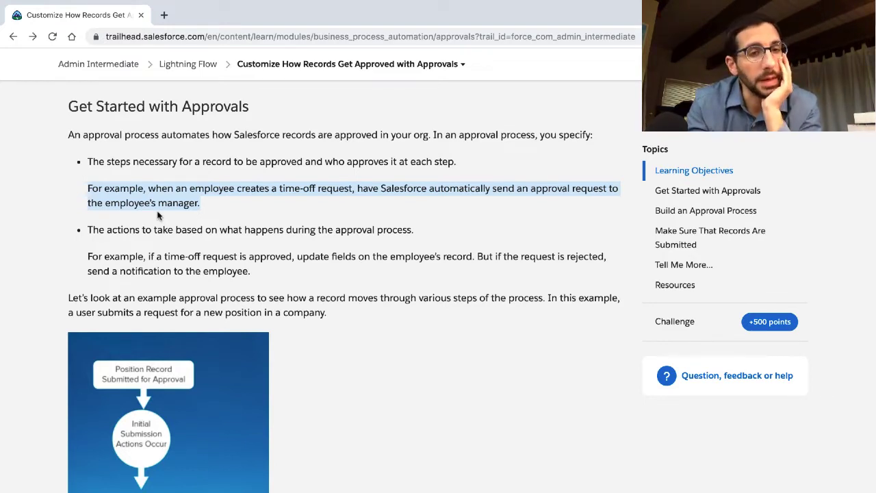
triple_click(156, 230)
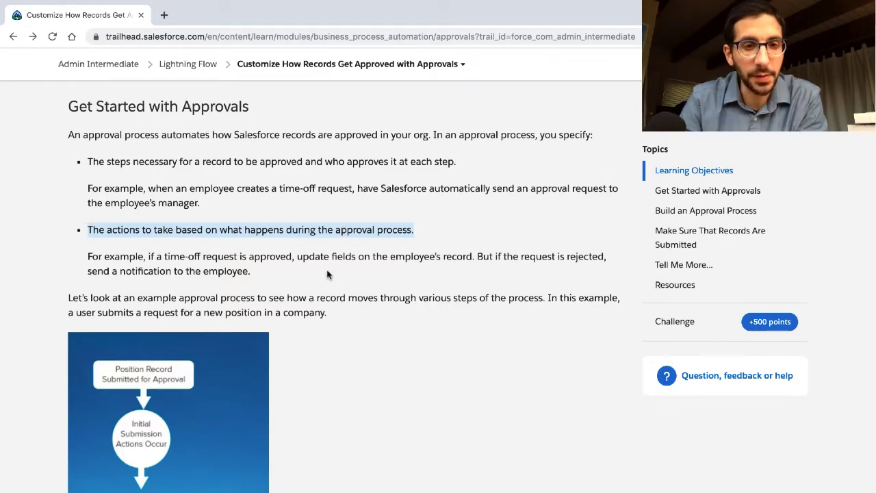
left_click(270, 257)
triple_click(270, 257)
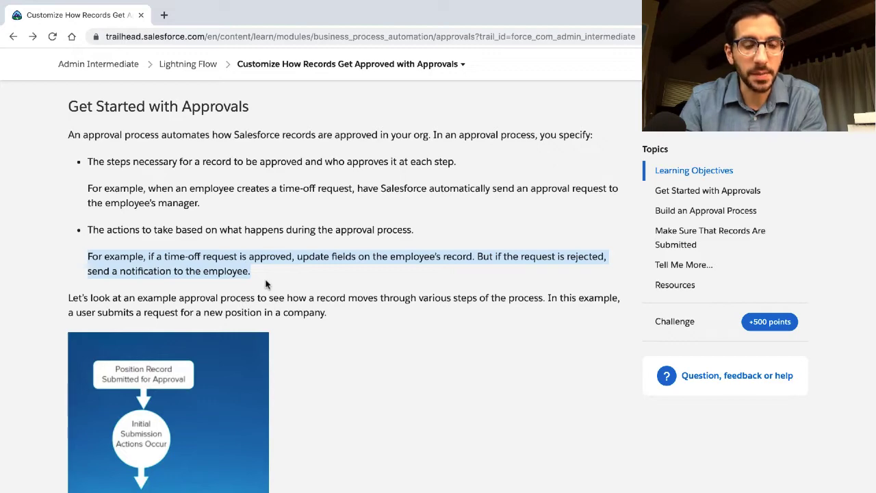
Examine the example approval flowchart for a new position, from record submission to the final approval and rejection actions.
triple_click(225, 300)
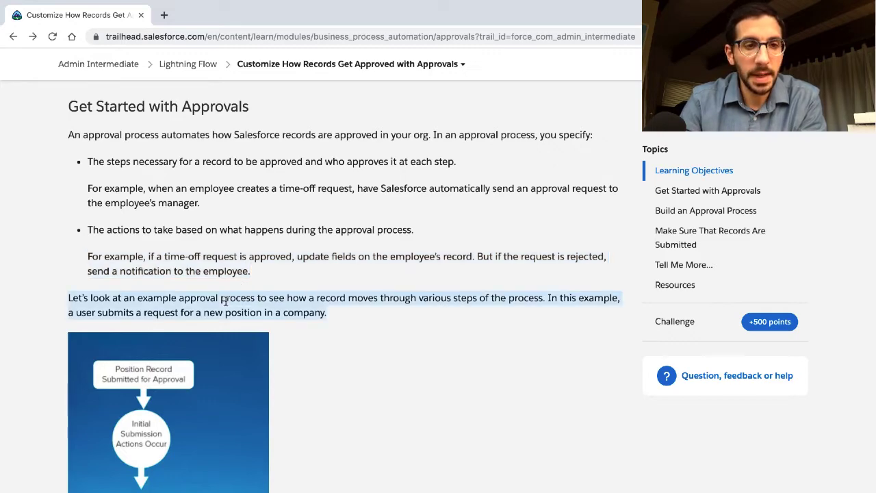
scroll(226, 302, "down", 1)
scroll(225, 302, "down", 1)
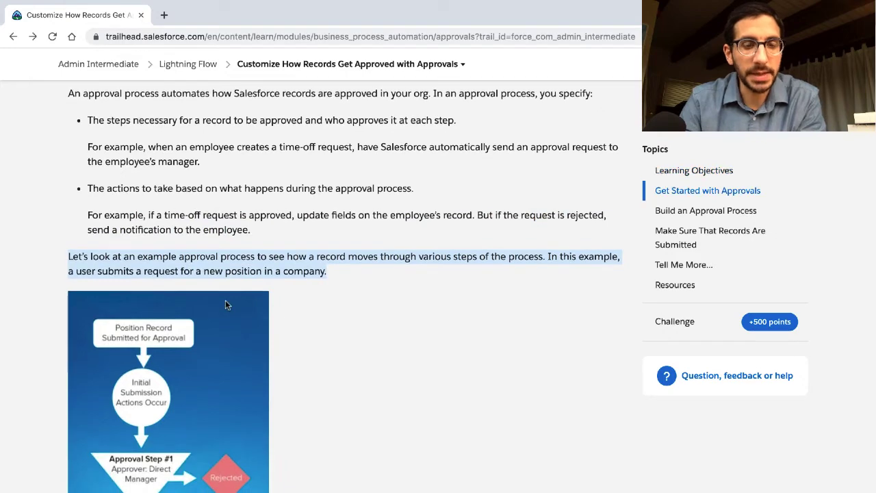
scroll(225, 300, "down", 1)
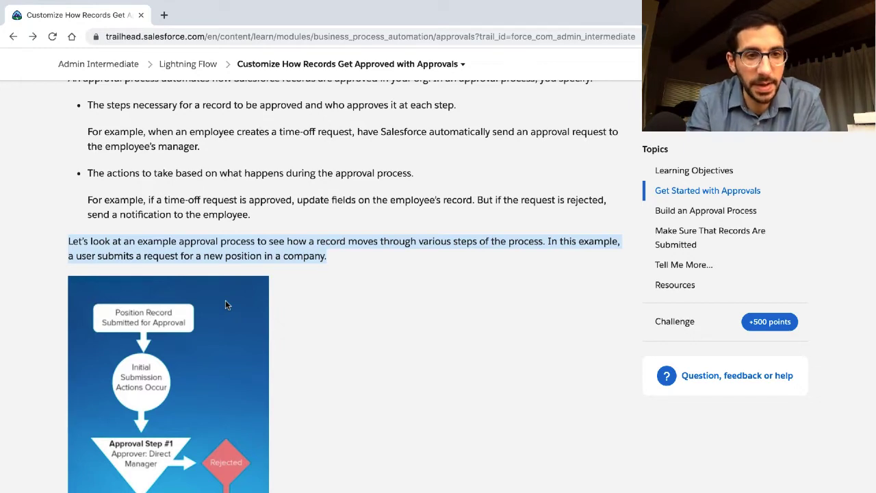
scroll(225, 306, "down", 2)
scroll(225, 306, "down", 1)
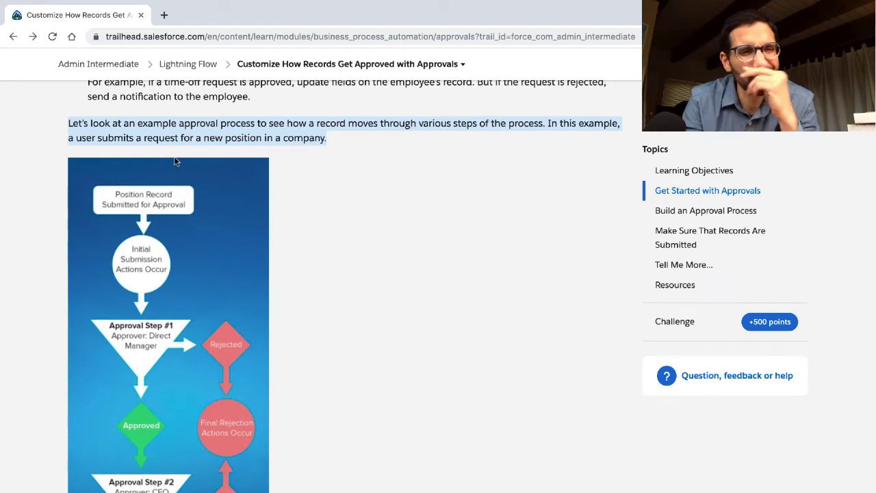
scroll(175, 162, "down", 1)
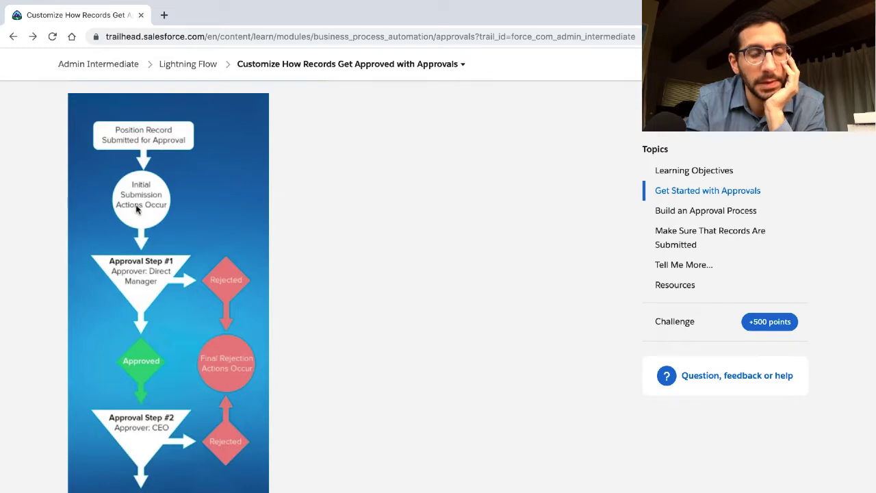
scroll(147, 283, "down", 1)
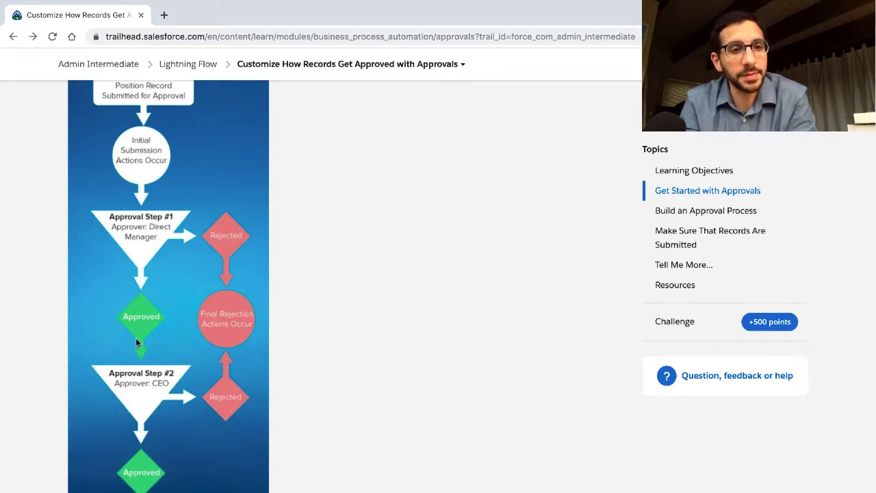
scroll(148, 386, "down", 2)
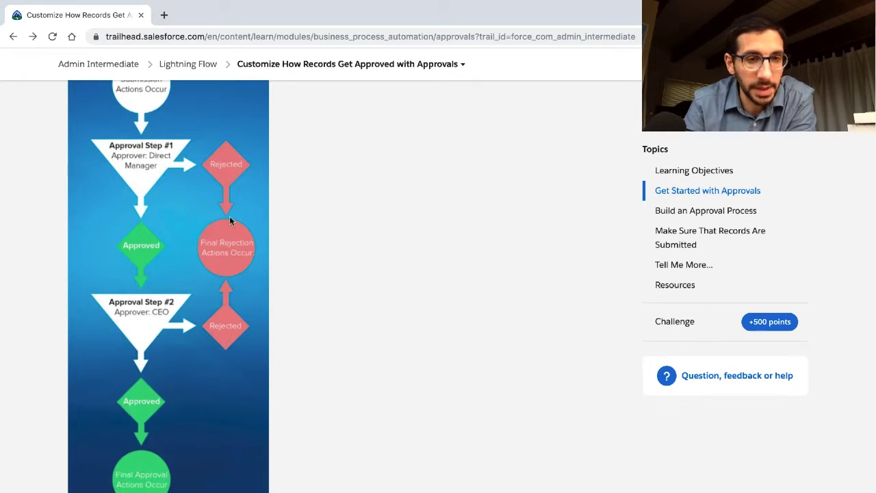
scroll(146, 371, "down", 3)
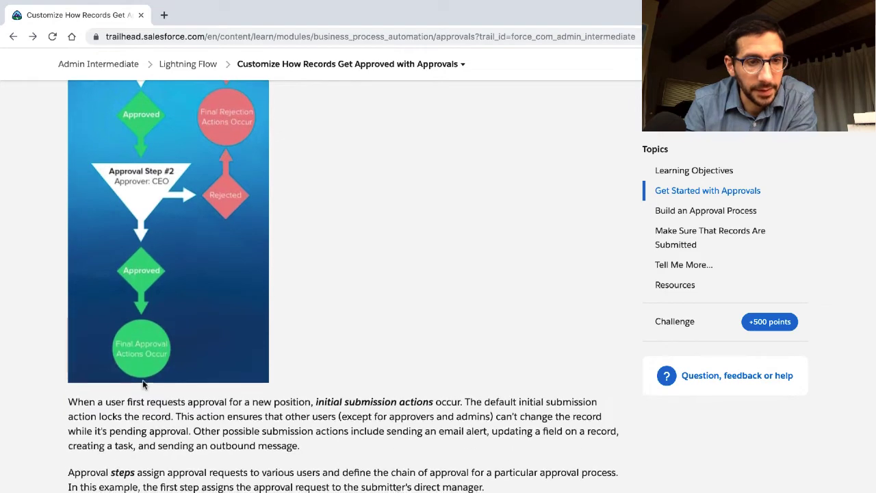
Read the explanation below the flowchart, highlighting the paragraph on initial submission actions.
scroll(144, 383, "down", 3)
scroll(143, 380, "down", 2)
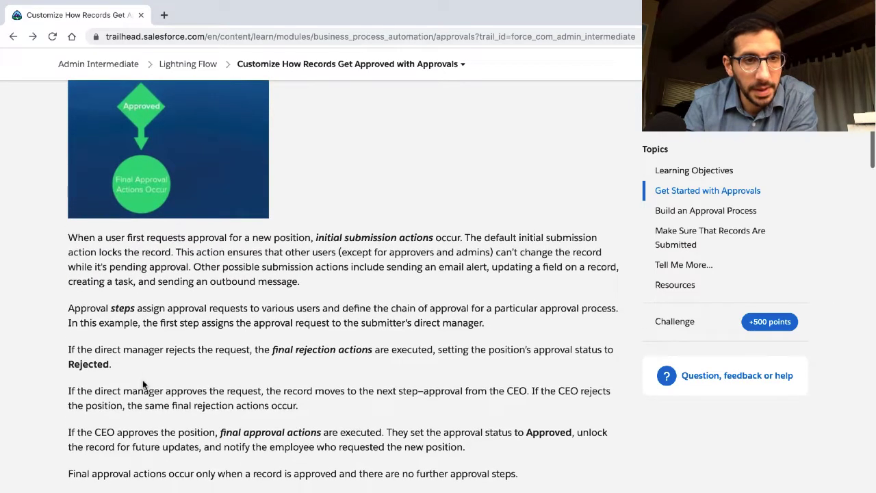
triple_click(180, 268)
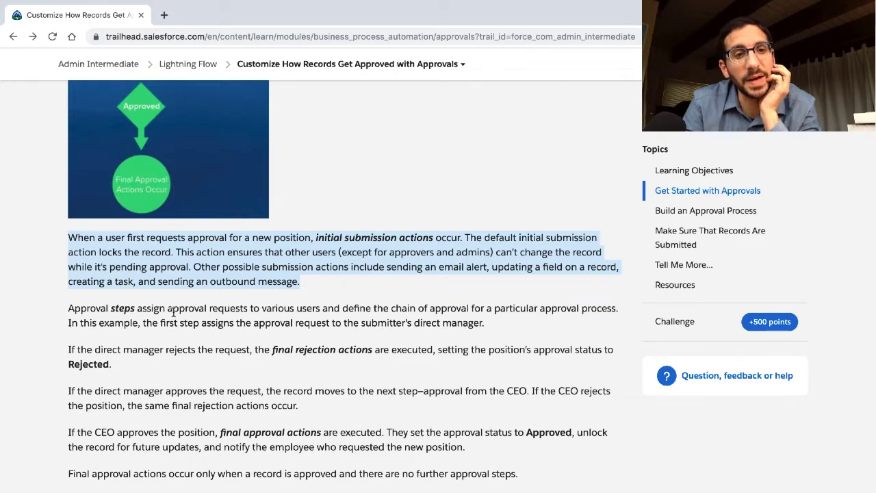
scroll(173, 313, "down", 3)
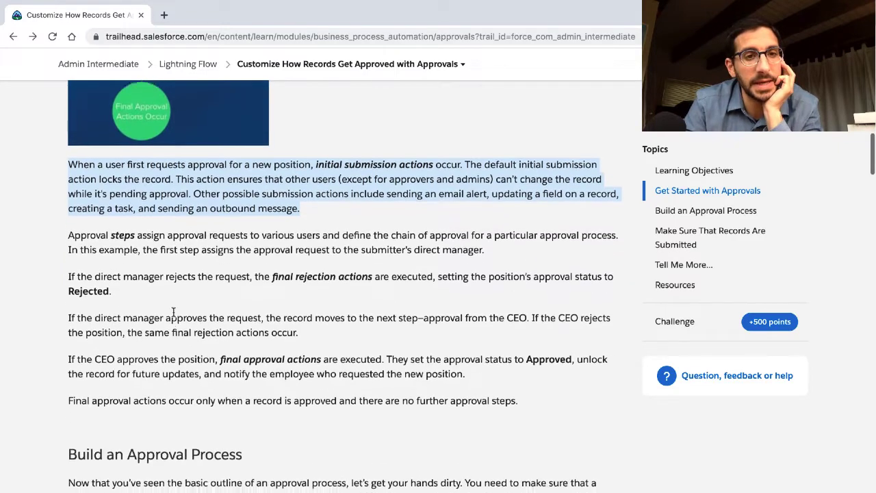
scroll(173, 312, "down", 1)
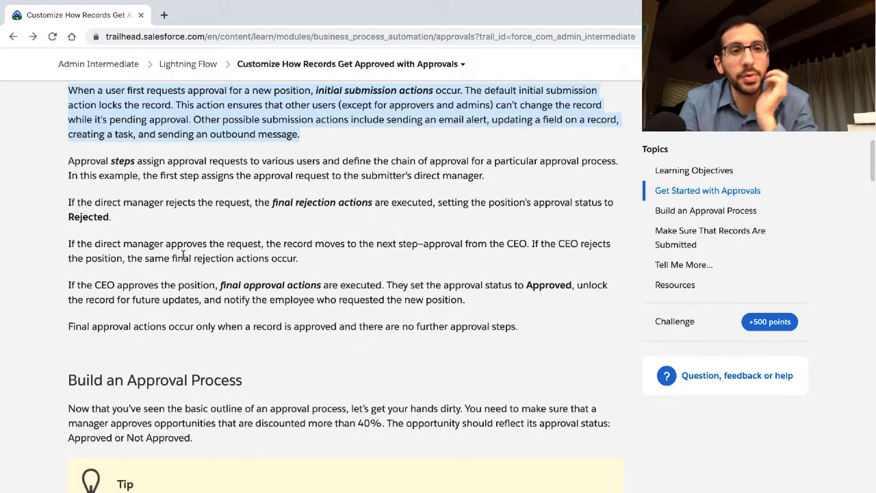
Read the paragraphs on approval steps, rejection, CEO approval and final approval actions, highlighting each one.
triple_click(186, 170)
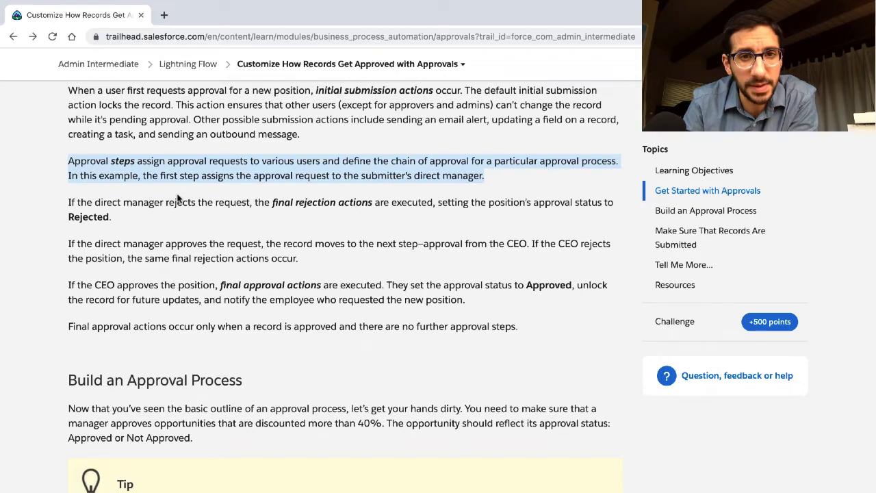
scroll(176, 198, "down", 1)
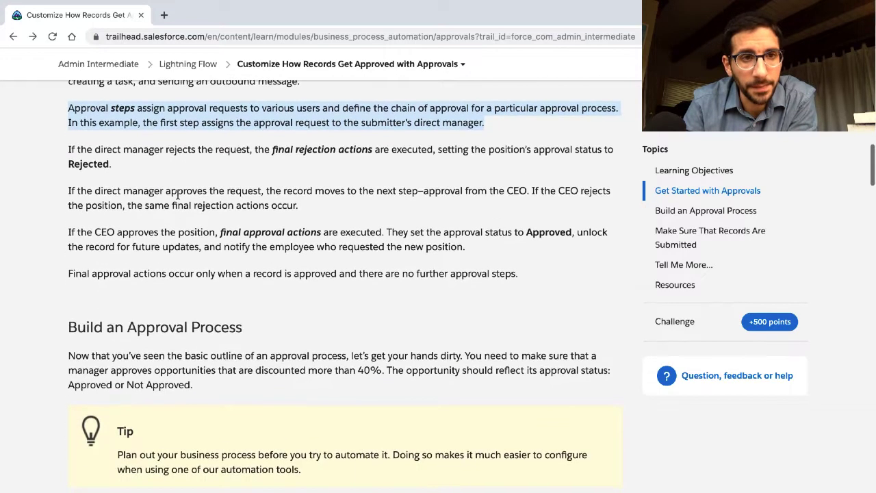
triple_click(177, 152)
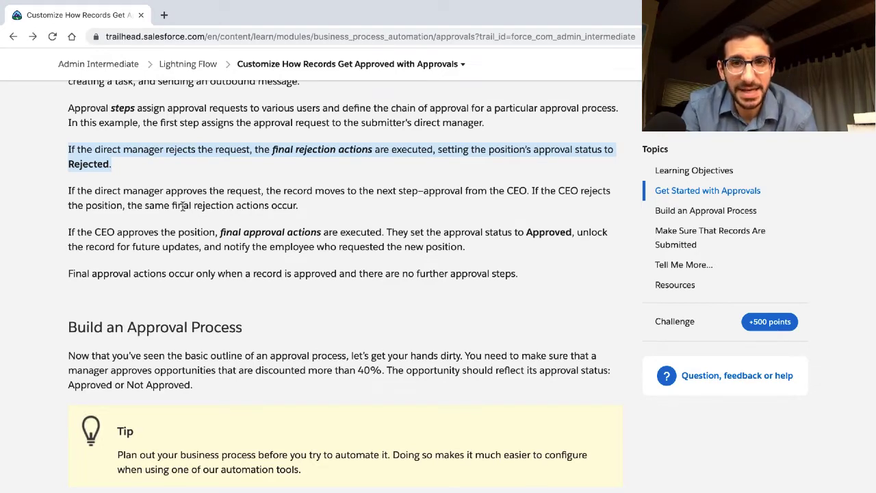
scroll(183, 207, "down", 1)
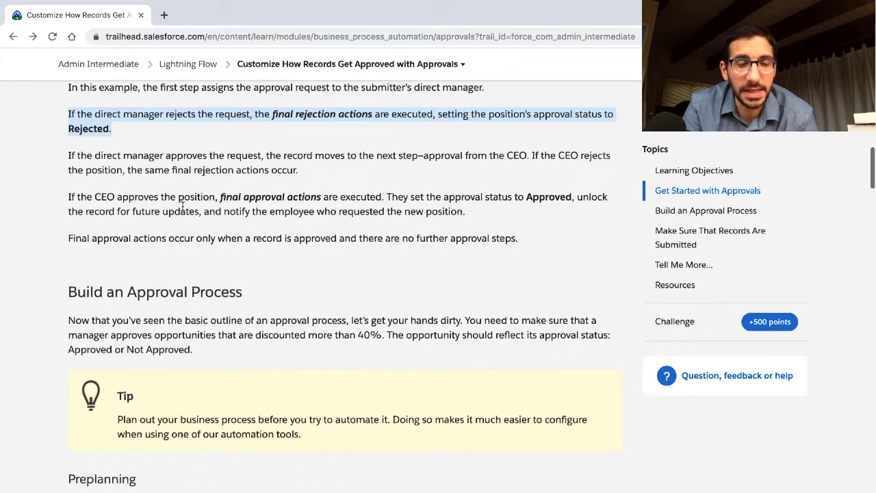
triple_click(185, 167)
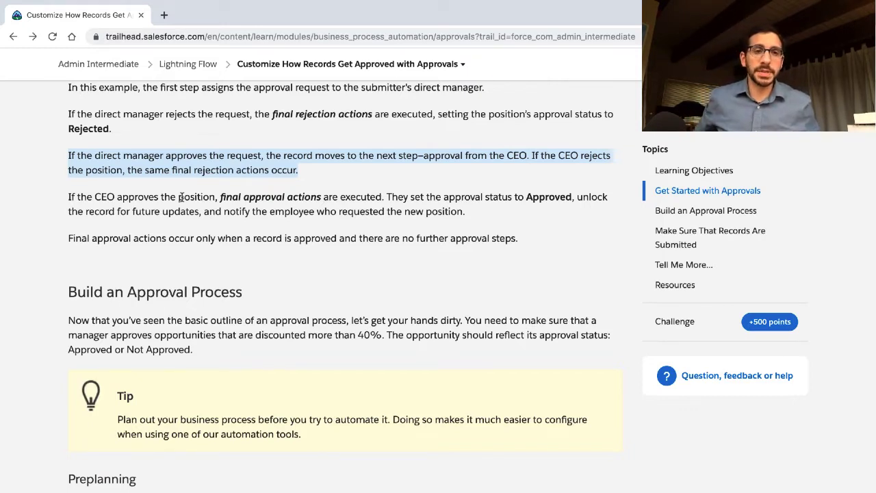
triple_click(182, 197)
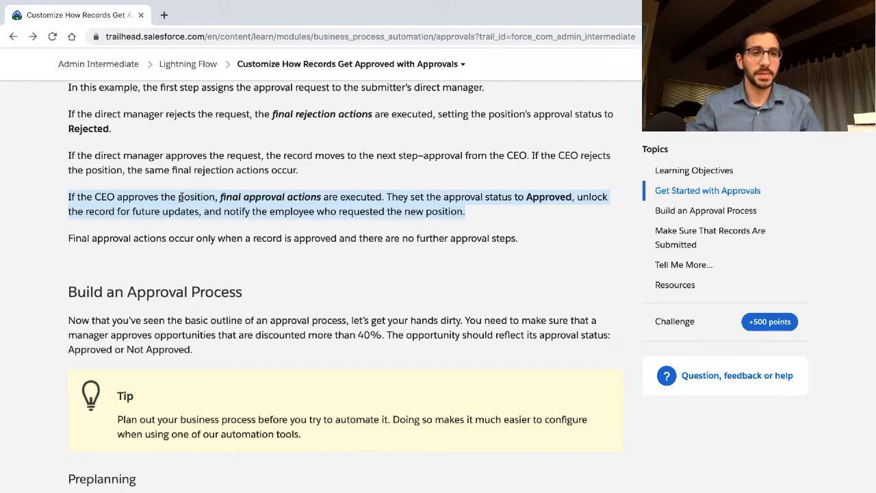
triple_click(137, 240)
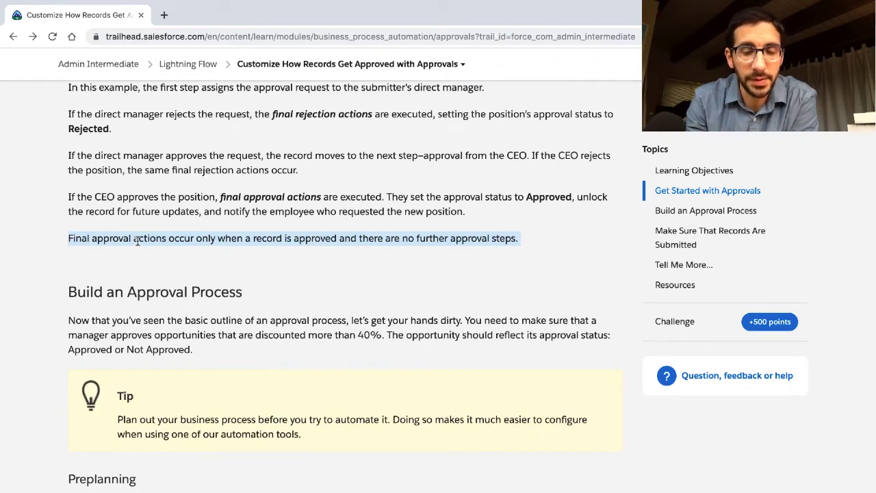
Review the whole explanation of the new-position example by highlighting all its paragraphs and comparing them with the flowchart.
scroll(137, 240, "down", 3)
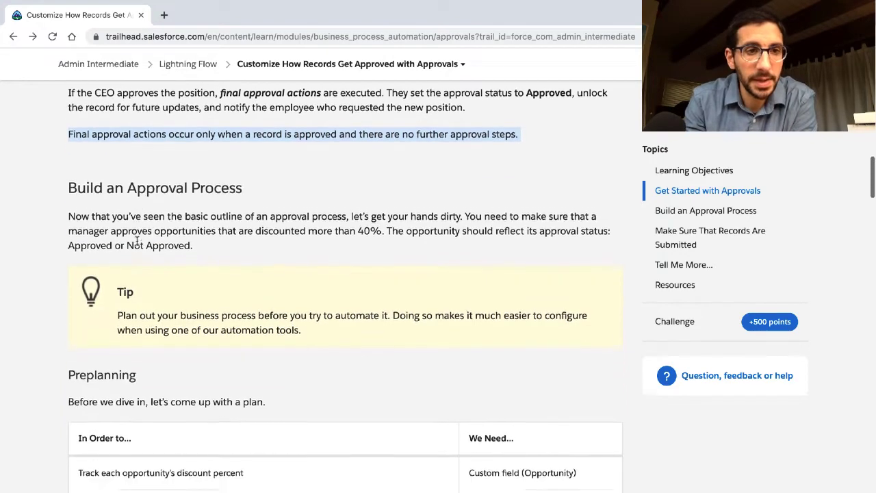
triple_click(137, 240)
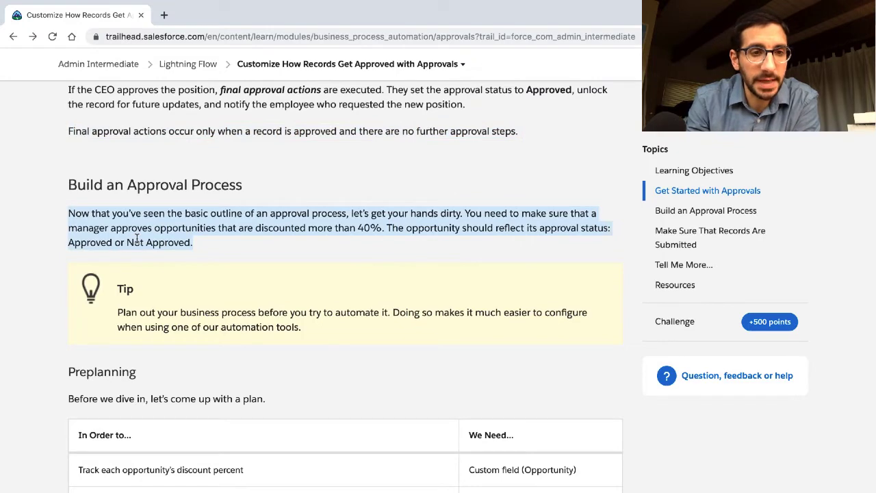
scroll(137, 240, "up", 5)
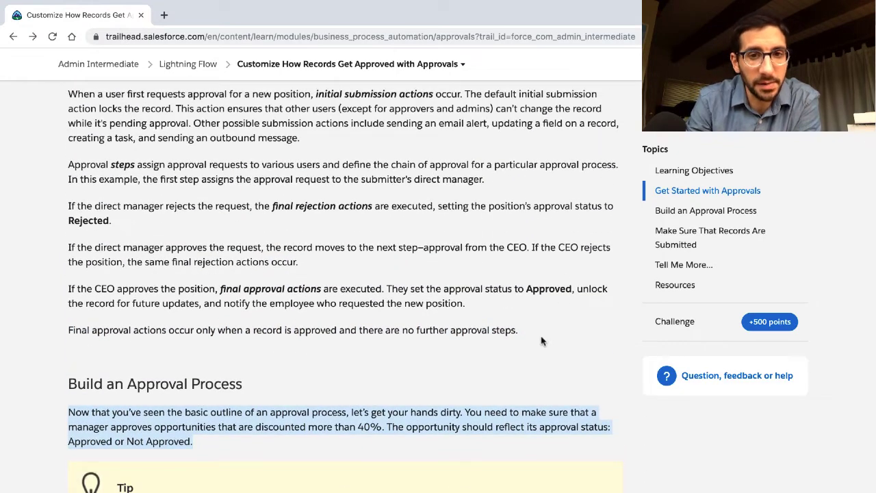
left_click_drag(541, 341, 44, 232)
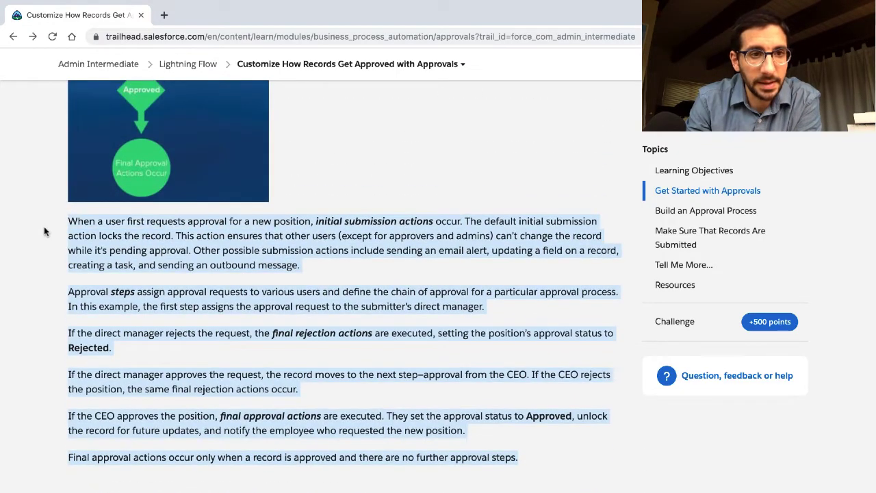
scroll(38, 231, "up", 5)
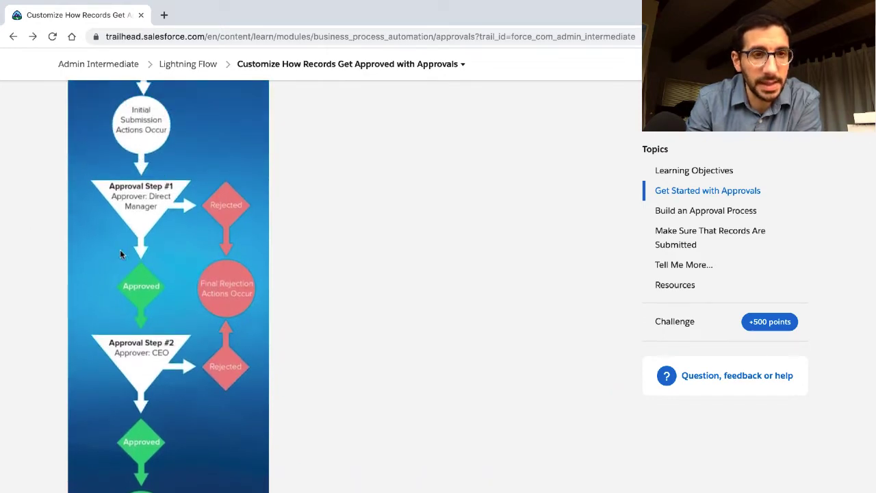
scroll(128, 346, "down", 6)
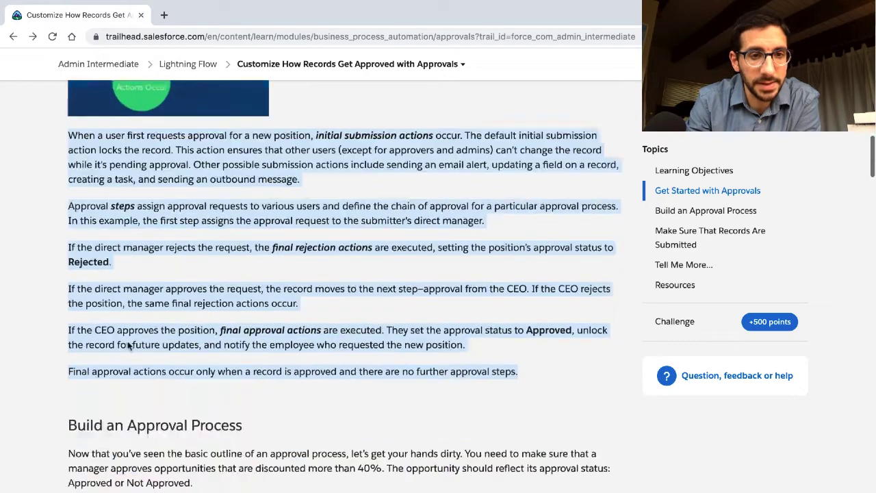
Read the Build an Approval Process introduction and the tip on planning a business process, highlighting both texts.
scroll(129, 346, "down", 6)
scroll(121, 309, "up", 1)
triple_click(117, 150)
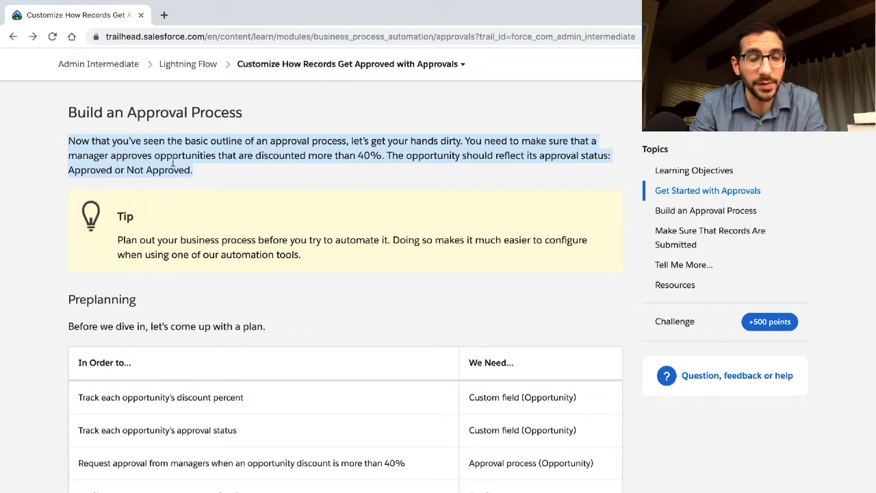
triple_click(168, 250)
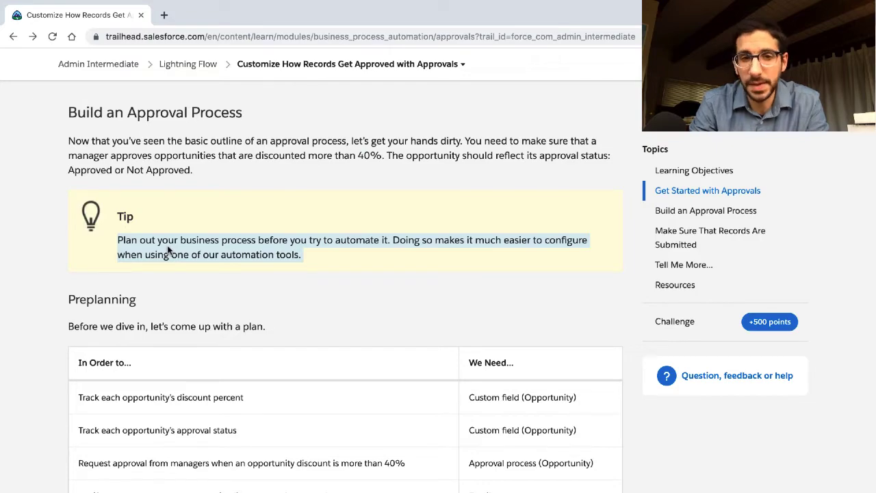
Read the Preplanning introduction and the table rows on tracking discount percent and approval status, highlighting the required custom fields.
scroll(168, 250, "down", 2)
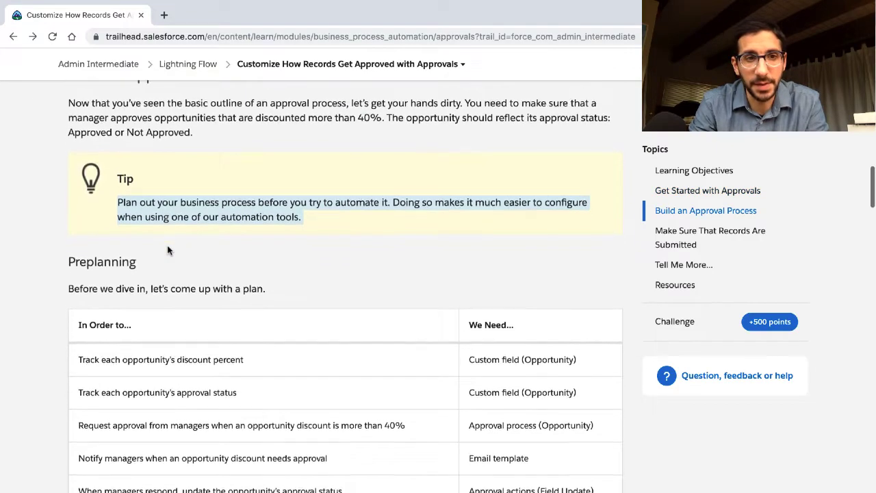
scroll(168, 251, "down", 2)
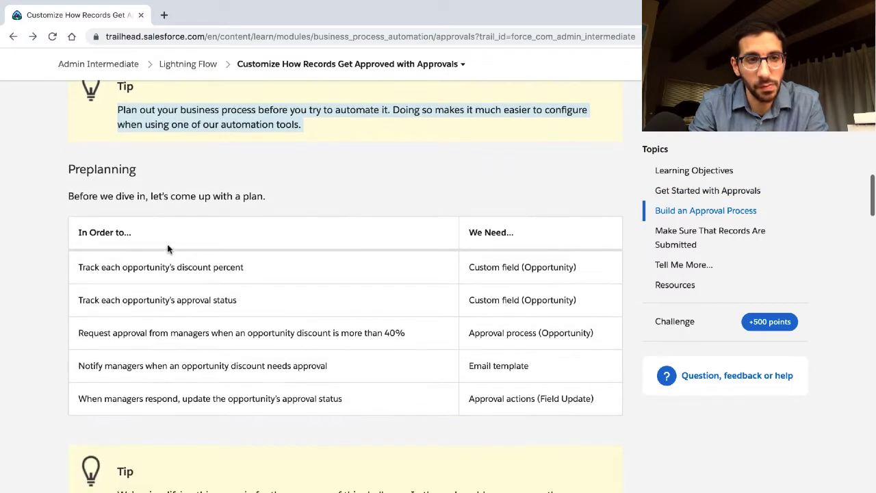
triple_click(163, 196)
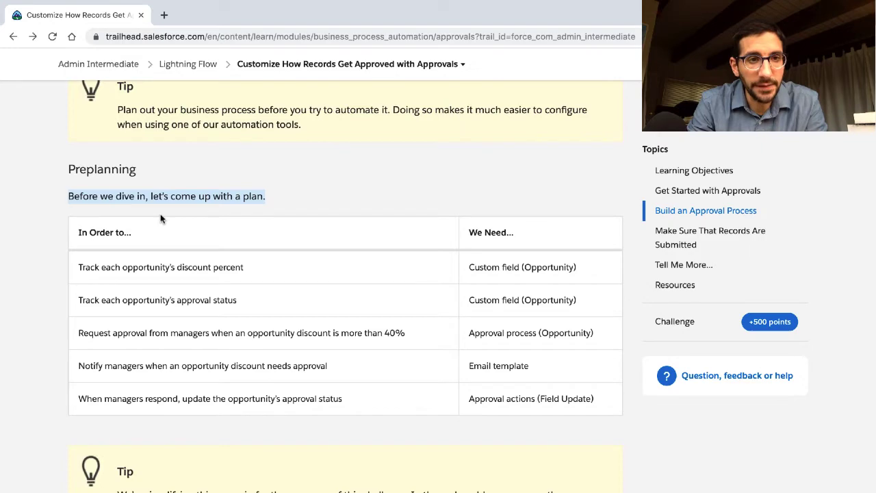
scroll(162, 218, "down", 2)
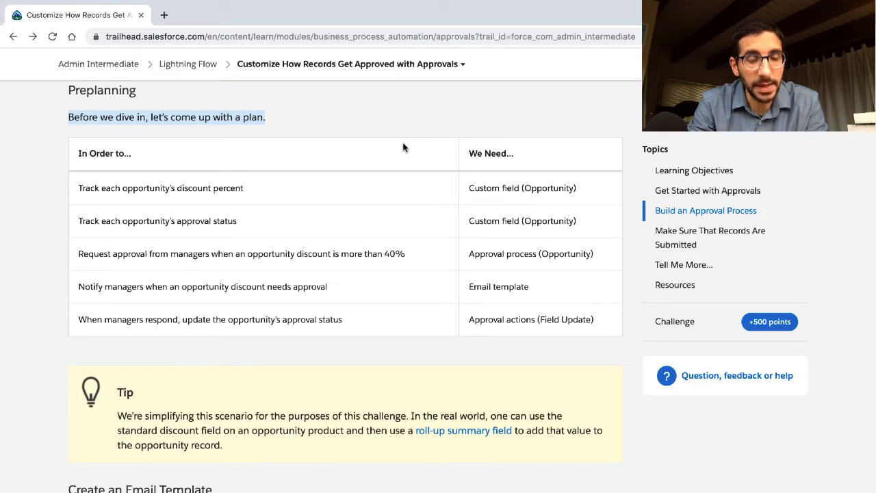
left_click_drag(390, 163, 428, 216)
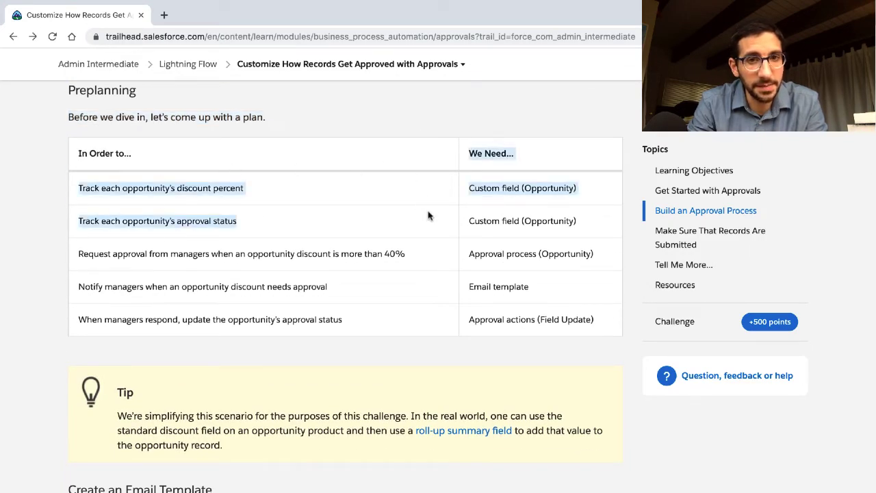
triple_click(285, 197)
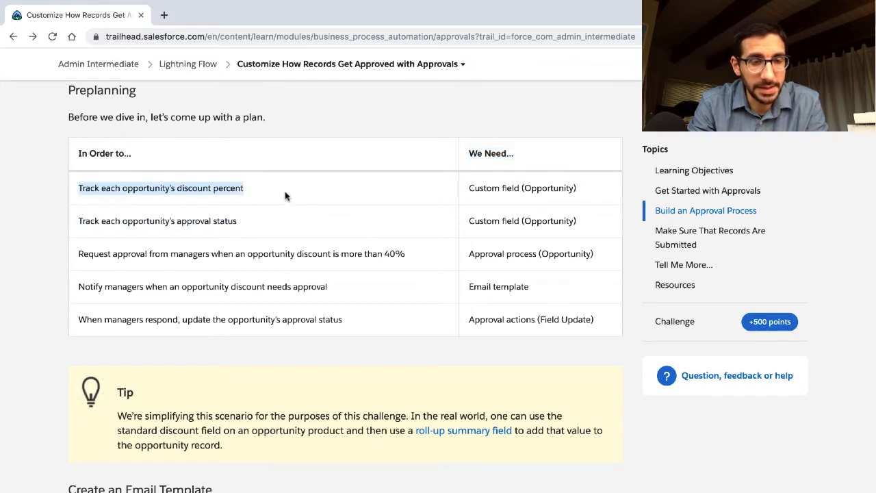
triple_click(503, 191)
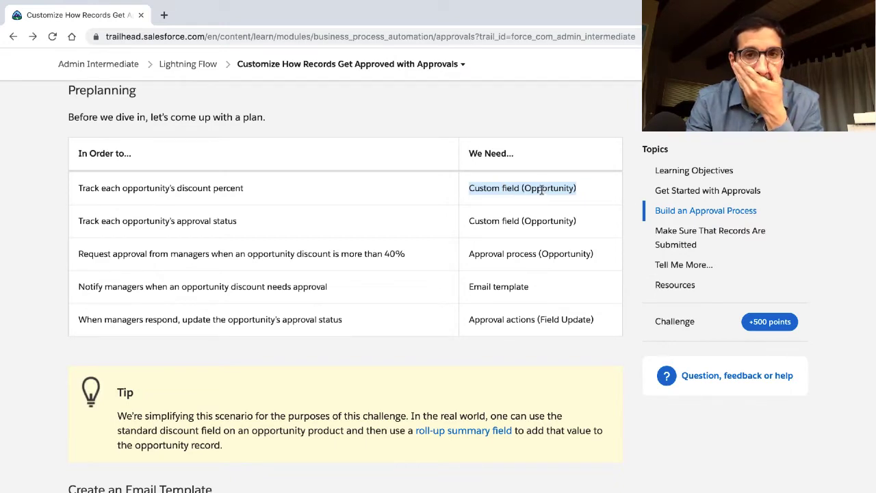
triple_click(498, 223)
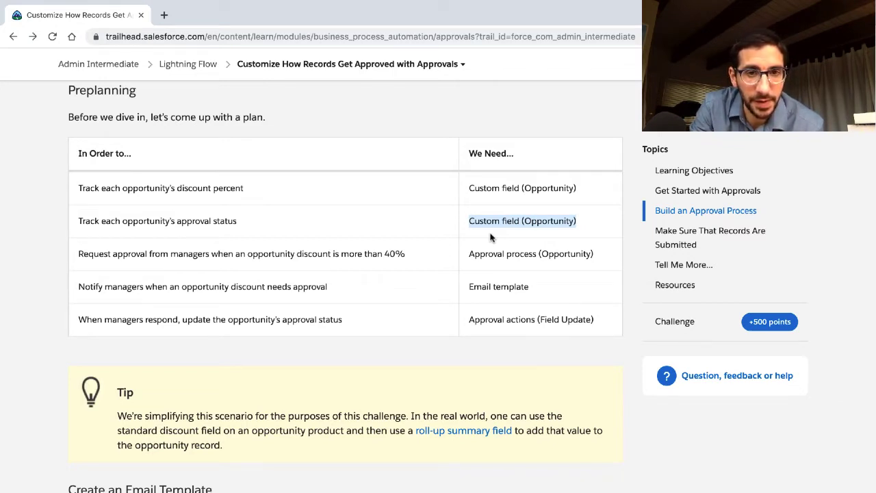
Read the remaining Preplanning rows, highlighting the approval process, the email template for notifying managers and the approval status update.
triple_click(493, 252)
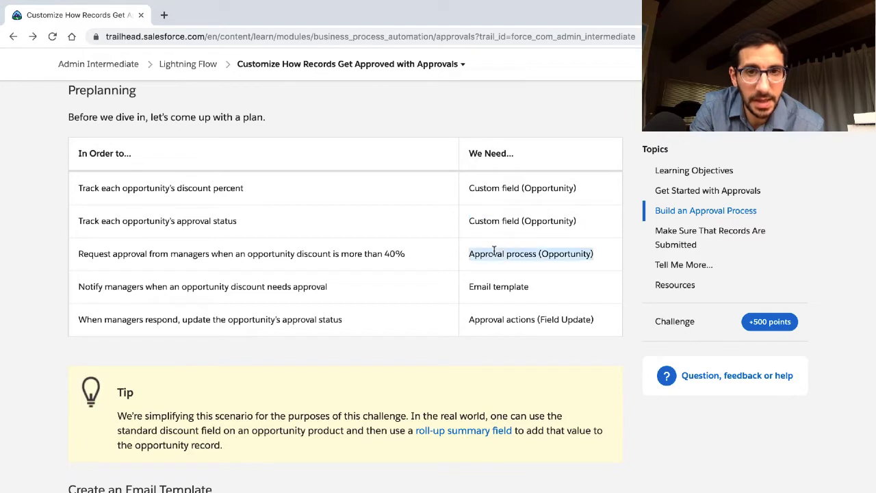
triple_click(484, 287)
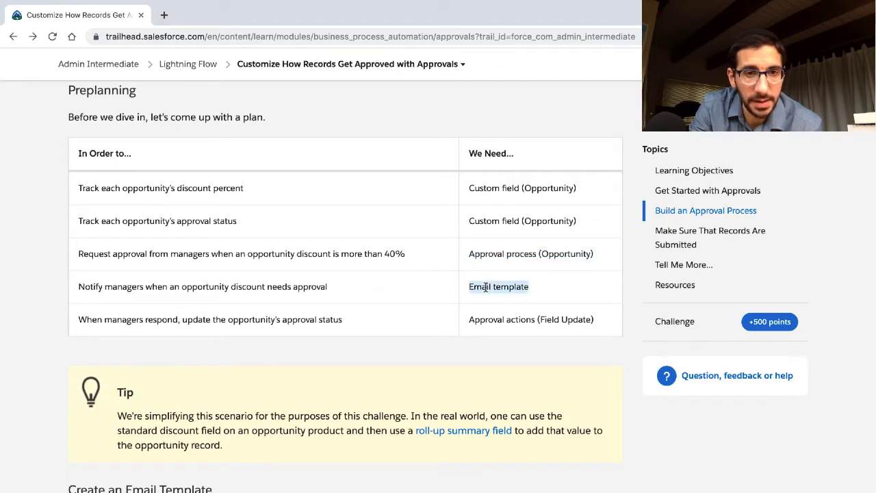
left_click(357, 283)
triple_click(358, 283)
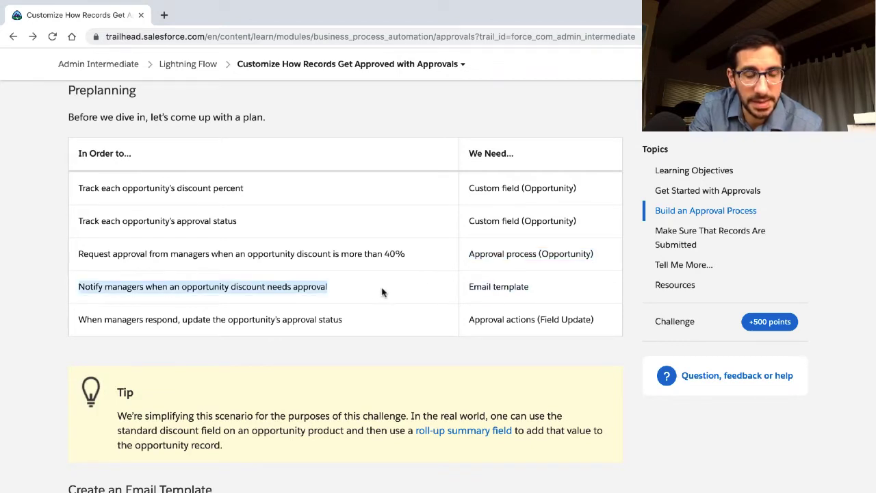
triple_click(511, 286)
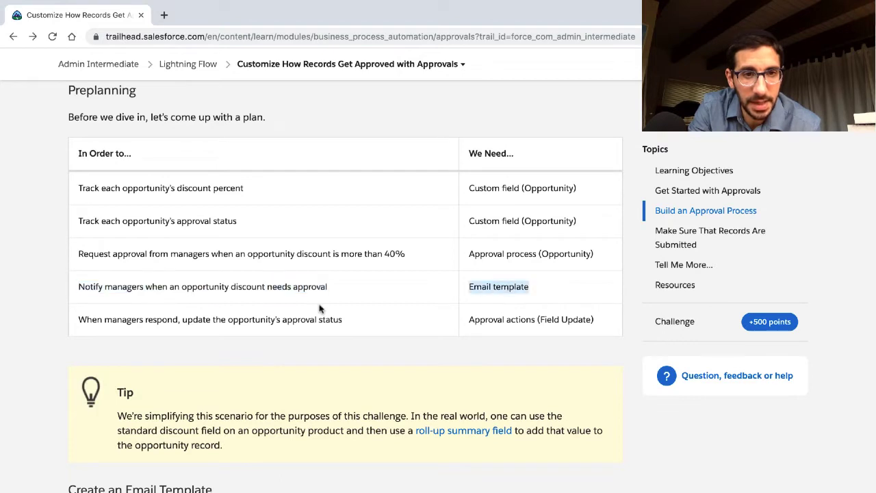
triple_click(272, 317)
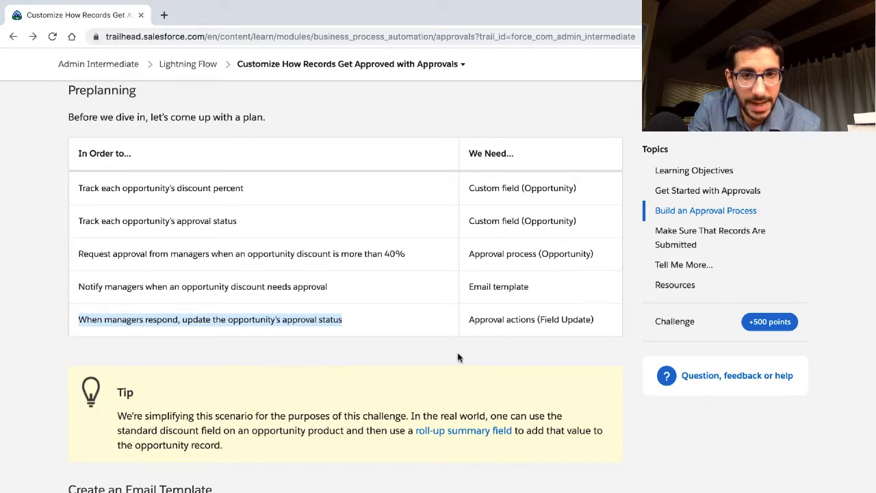
Read the tip about the simplified discount scenario below the Preplanning table, highlighting its text and clearing the highlight.
scroll(458, 360, "down", 3)
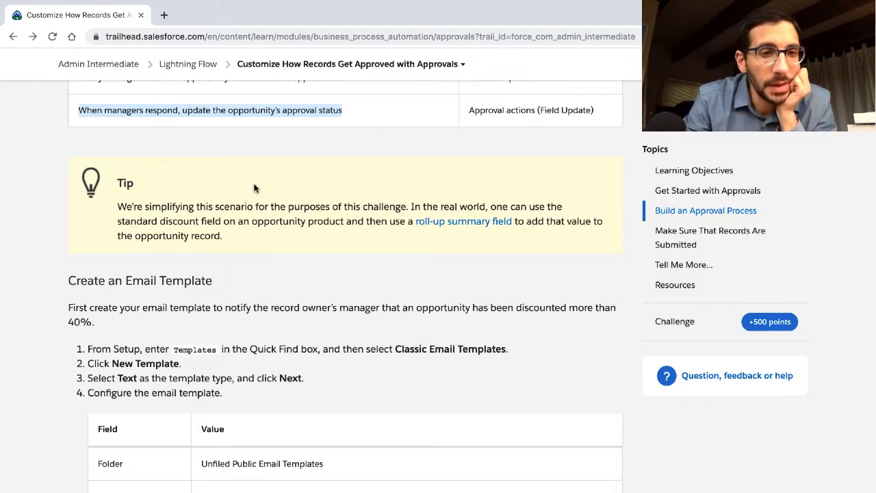
triple_click(208, 221)
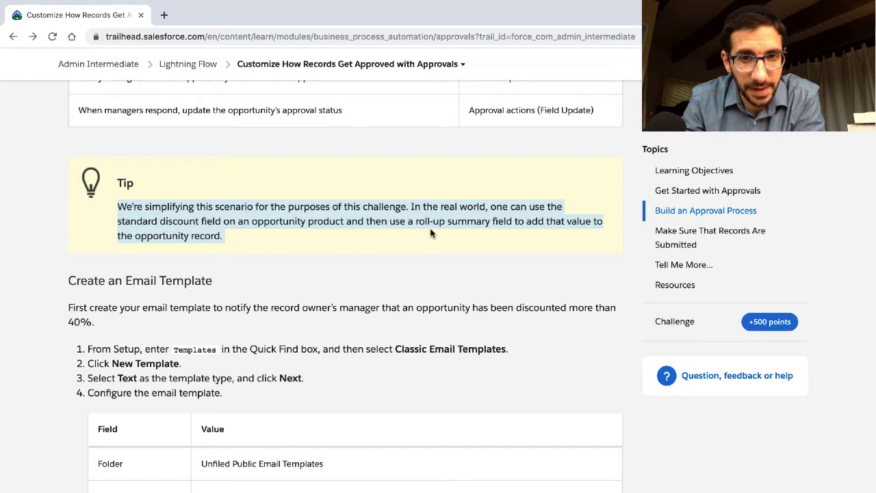
left_click(397, 240)
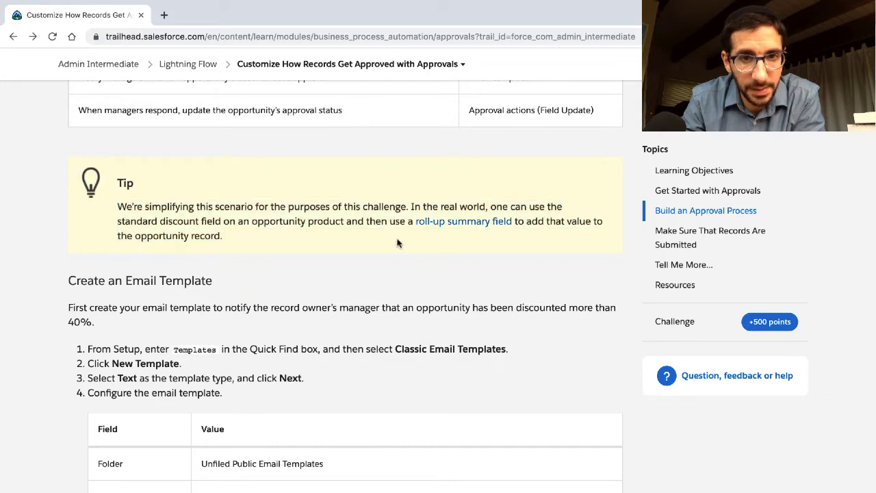
Open the linked roll-up summary field help article for reading, accepting the cookies and dismissing the Salesforce Files Issue banner.
left_click(436, 228)
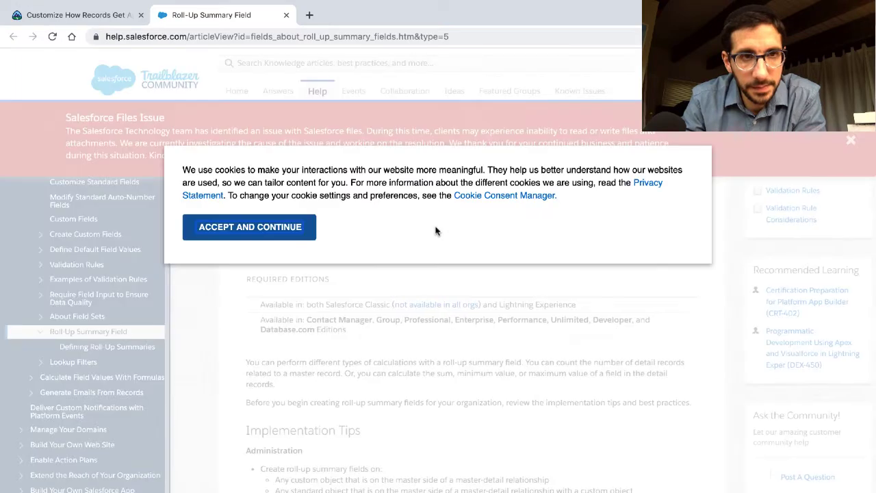
left_click(291, 228)
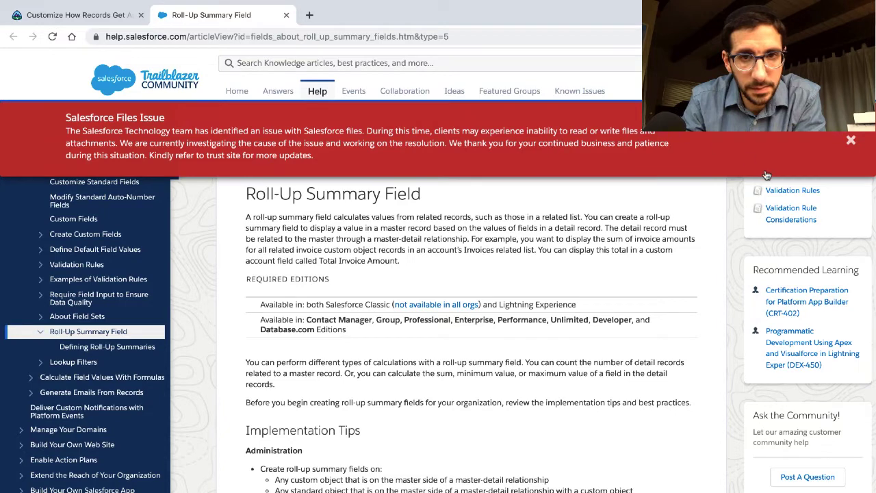
left_click(853, 143)
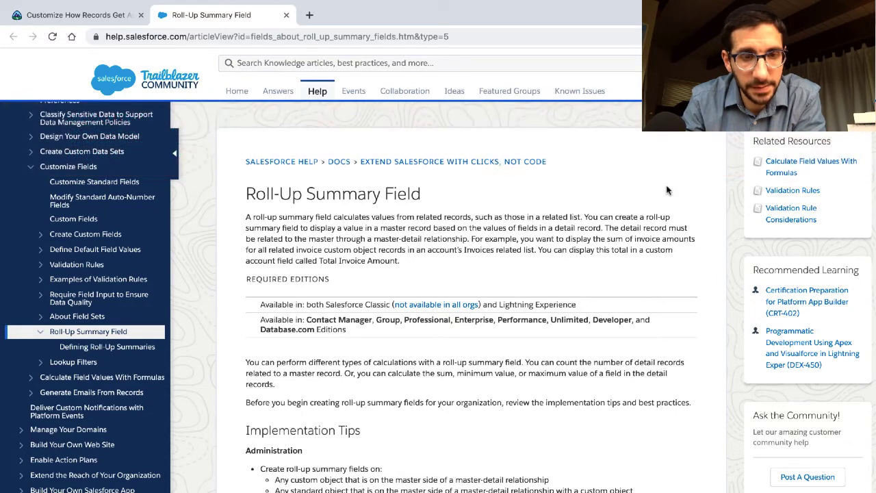
scroll(667, 190, "down", 1)
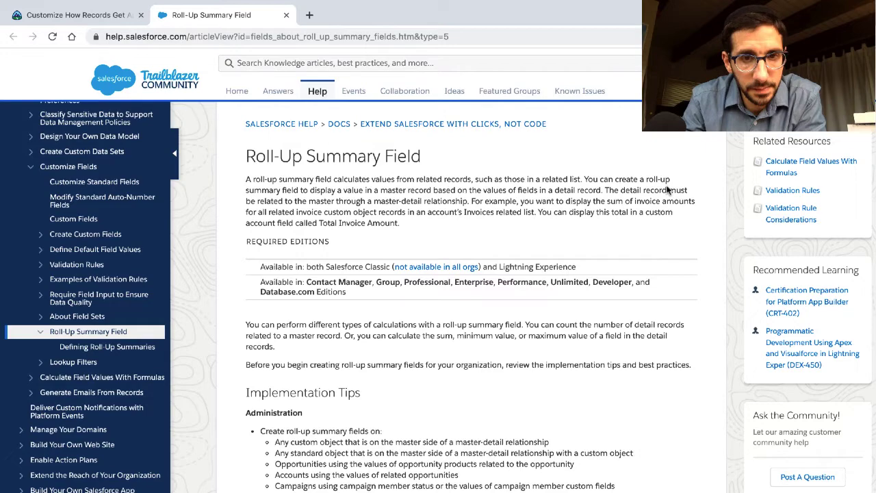
Read the Roll-Up Summary Field article from its introduction and required editions to the first Implementation Tips on administration.
scroll(667, 190, "down", 1)
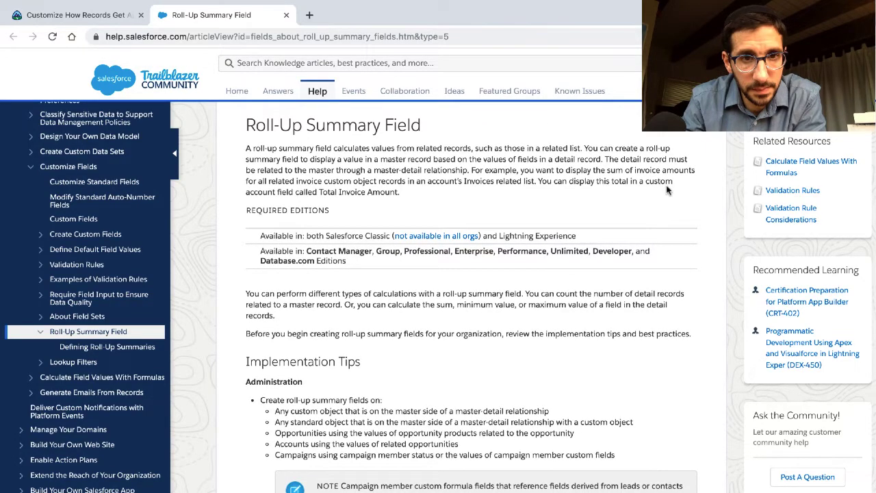
scroll(667, 190, "down", 1)
scroll(667, 190, "down", 1)
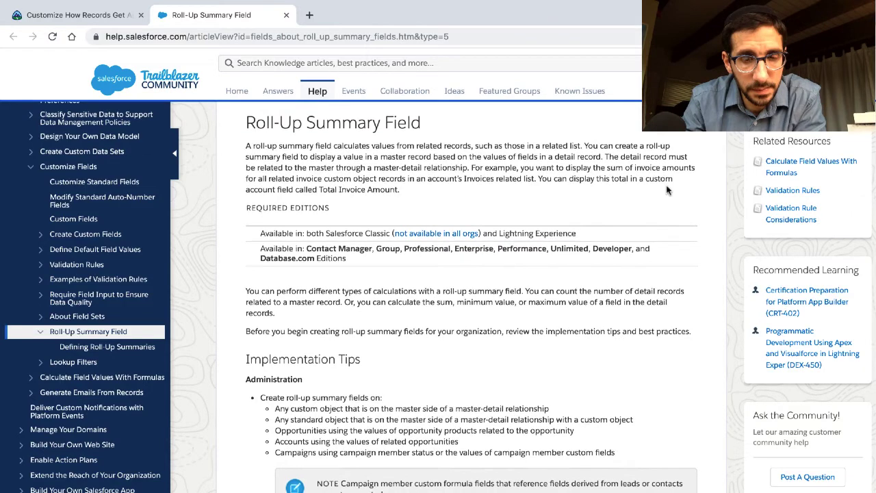
scroll(667, 190, "down", 1)
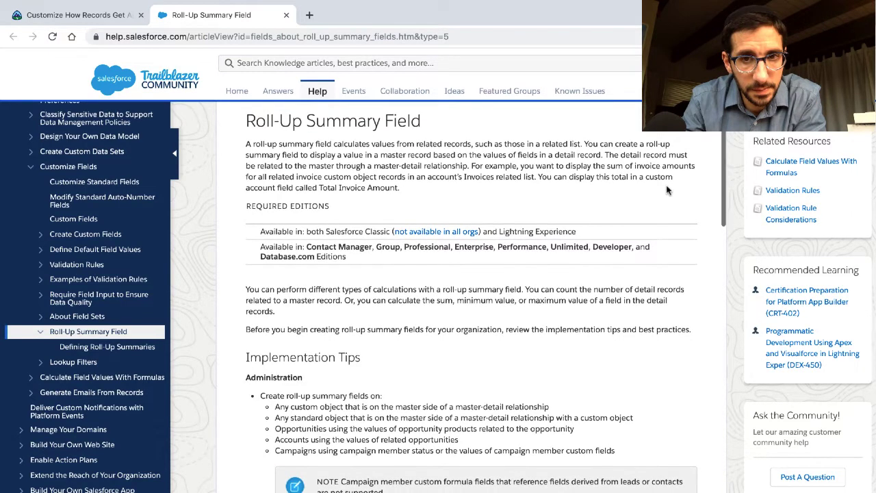
scroll(668, 191, "down", 1)
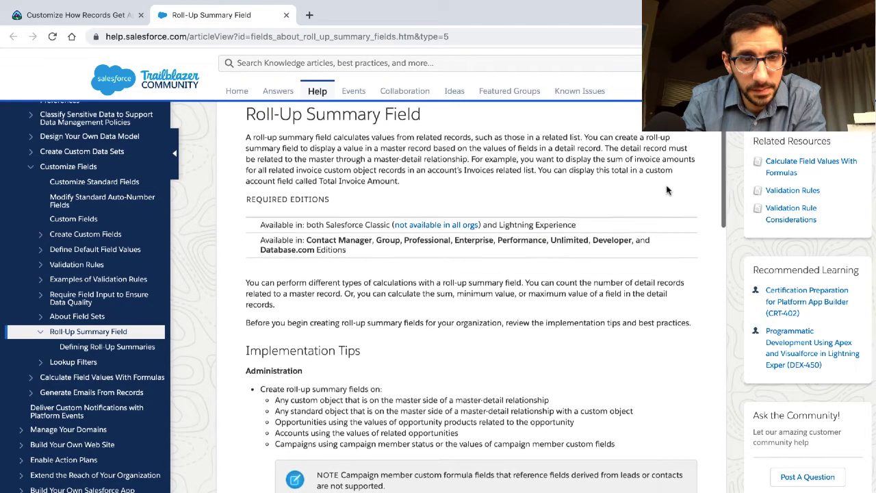
scroll(668, 190, "down", 2)
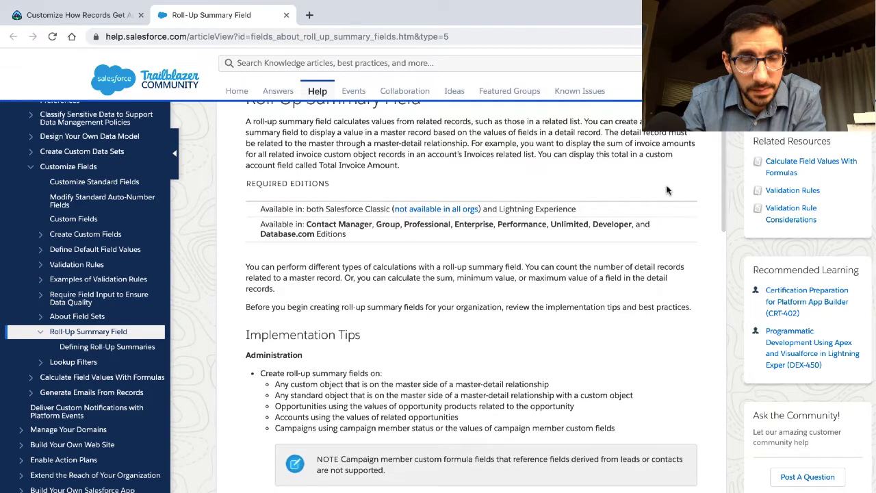
Return to the Trailhead approvals unit, highlight the Create an Email Template introduction and revisit the Preplanning table.
left_click(112, 17)
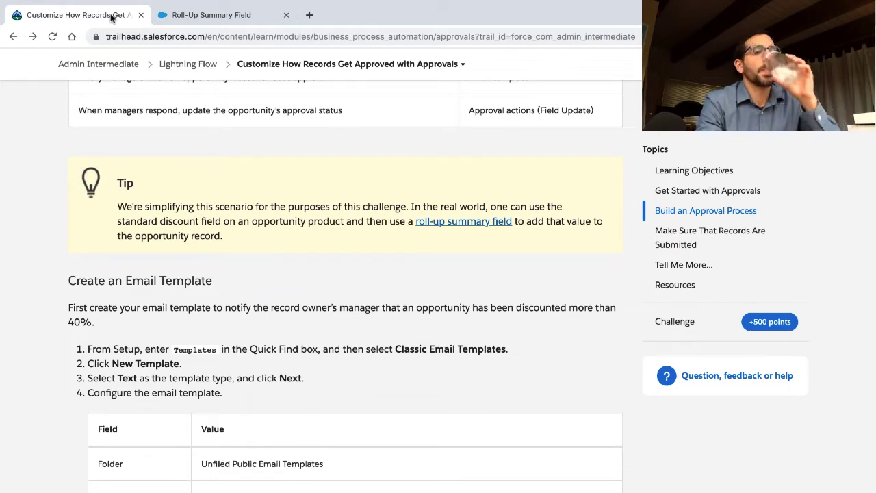
scroll(174, 207, "down", 3)
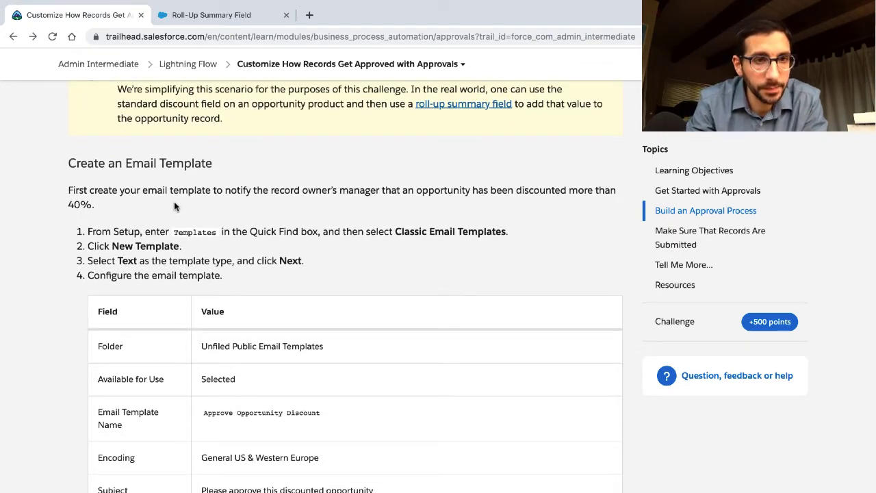
triple_click(174, 190)
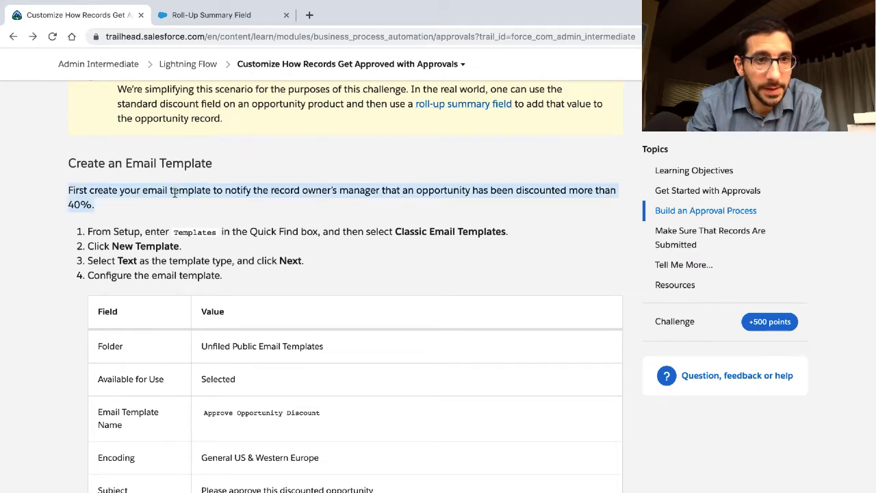
scroll(174, 206, "up", 3)
scroll(174, 206, "up", 5)
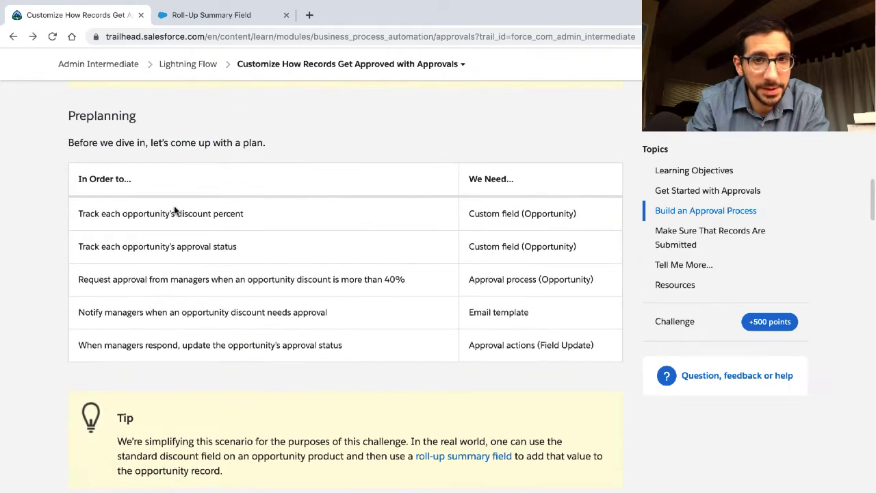
scroll(174, 207, "down", 1)
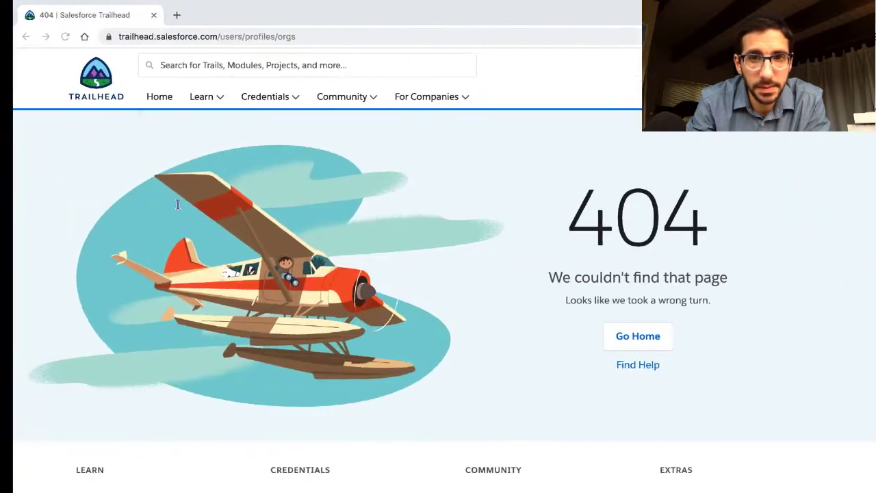
Launch the Trailhead playground org from the profile's orgs page and open its Setup home, closing the leftover tabs.
left_click(739, 65)
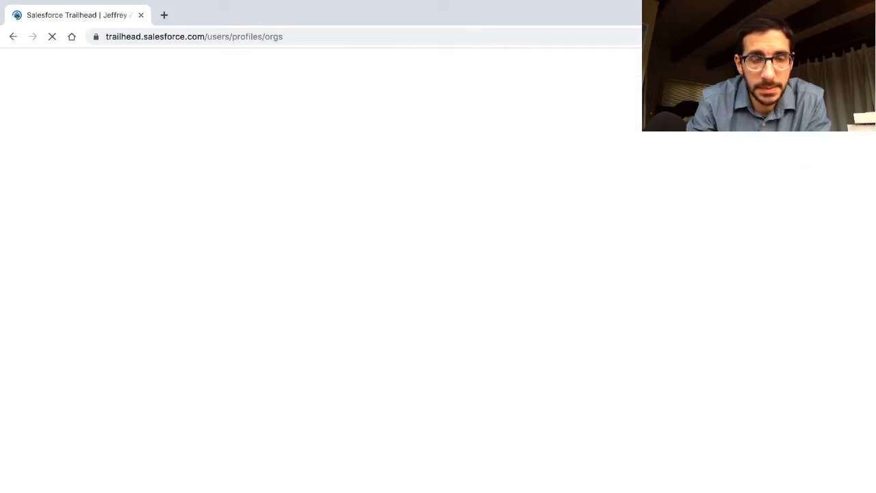
left_click(177, 285)
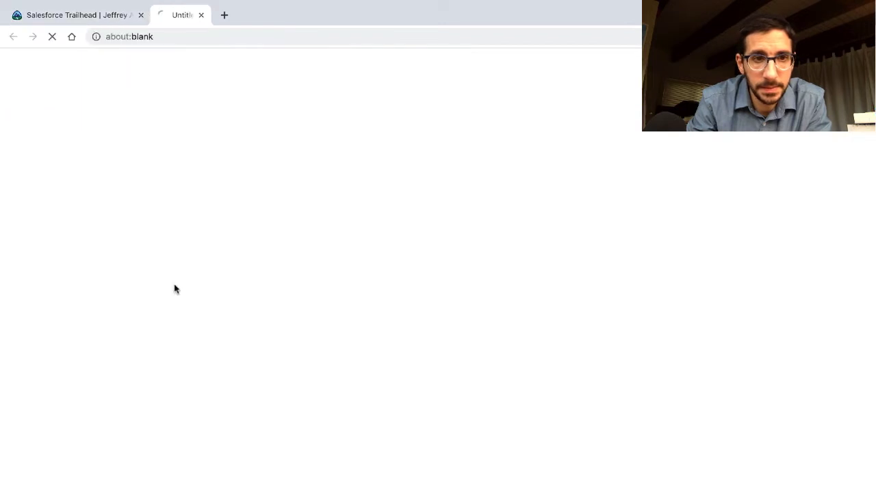
left_click(141, 14)
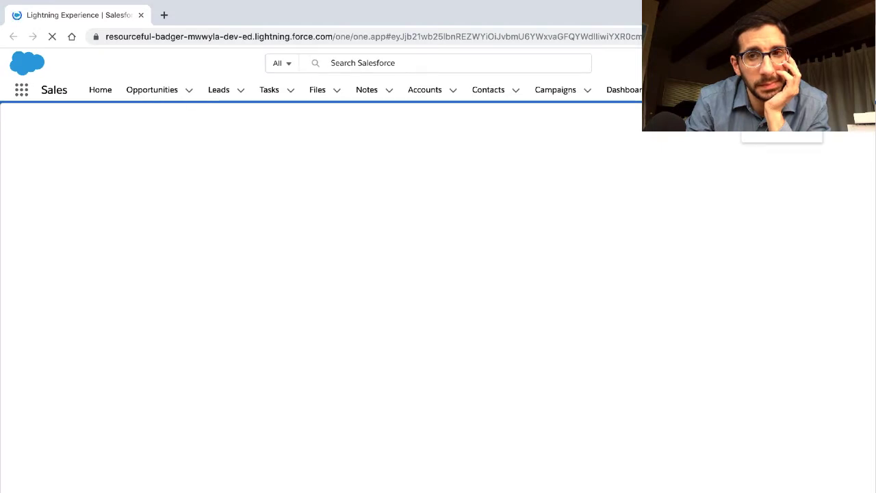
left_click(782, 92)
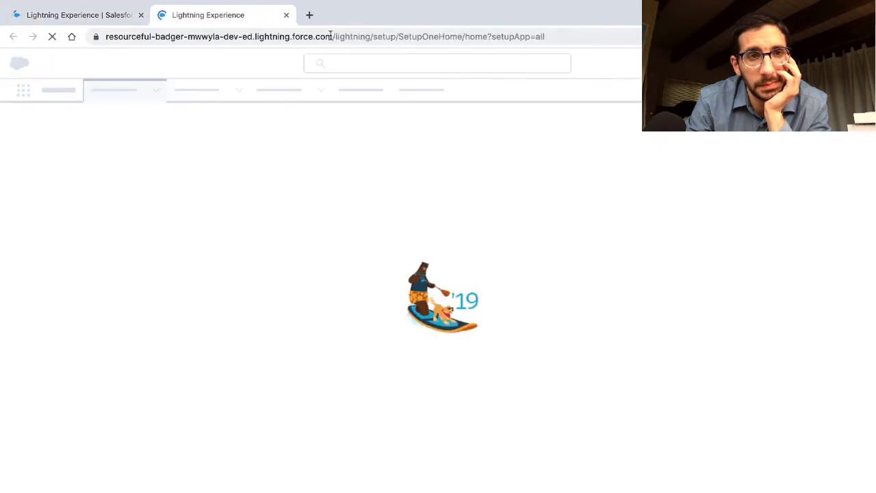
left_click(139, 15)
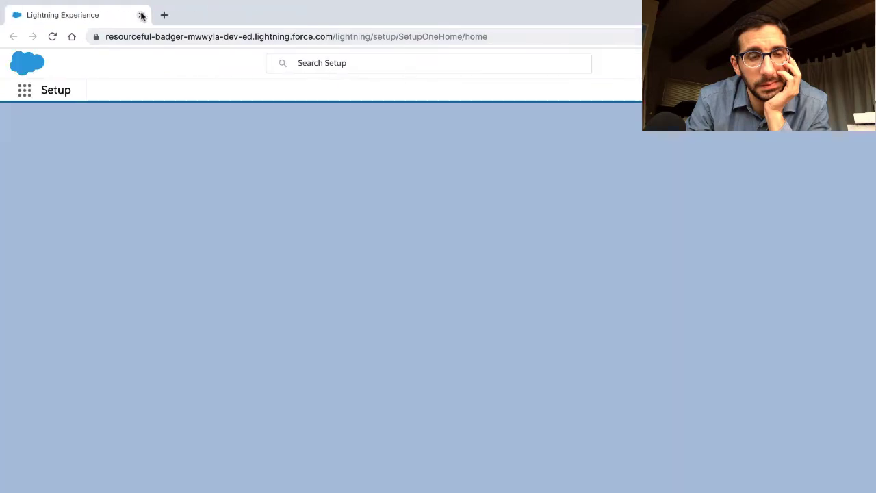
key("ctrl+Left")
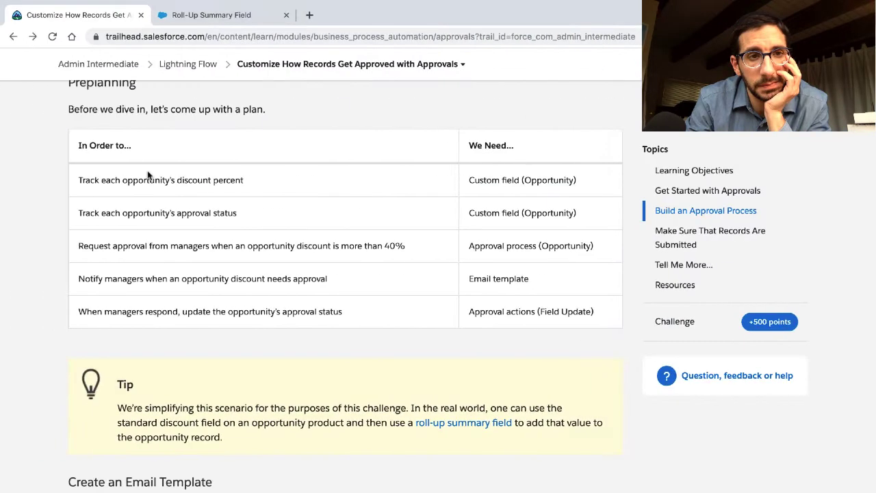
key("ctrl+Right")
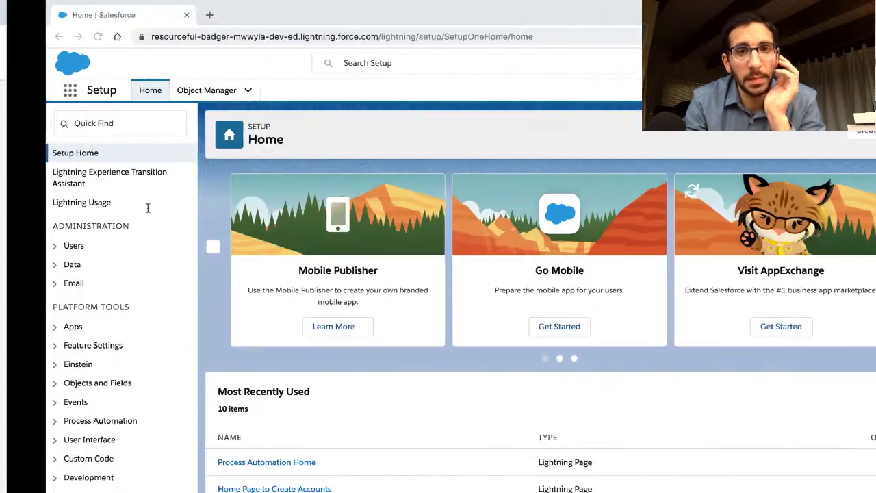
Find the Opportunity object in Object Manager by searching for "oppo" and open its Fields & Relationships list.
left_click(144, 98)
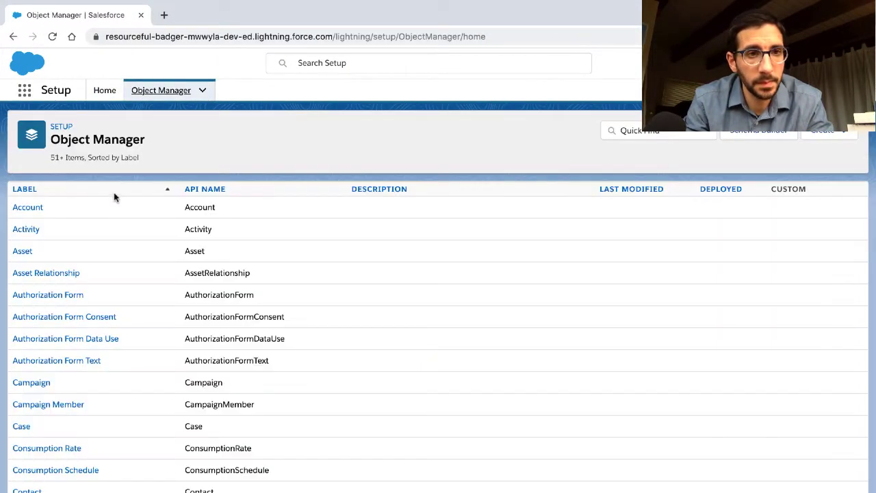
left_click(637, 133)
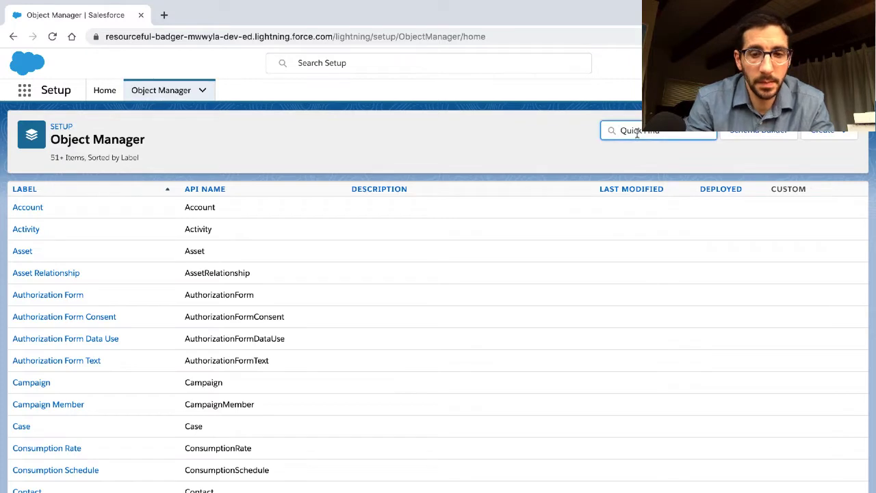
type("oppo")
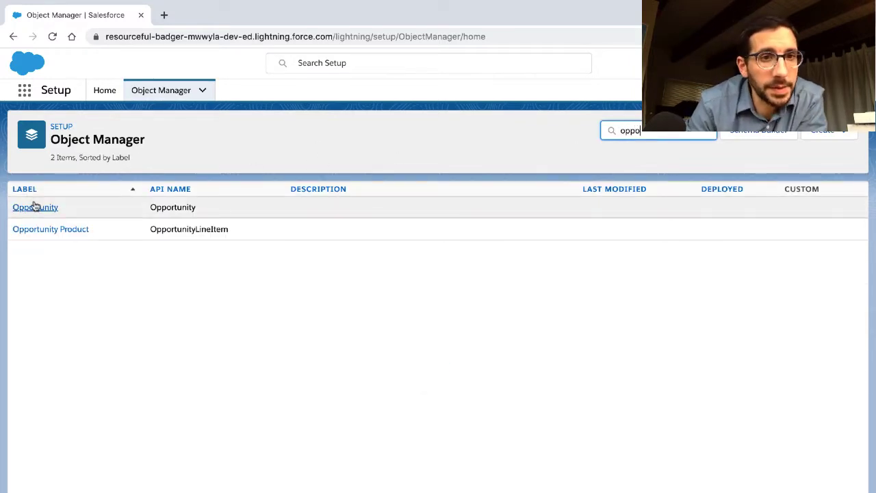
key("ctrl+Left")
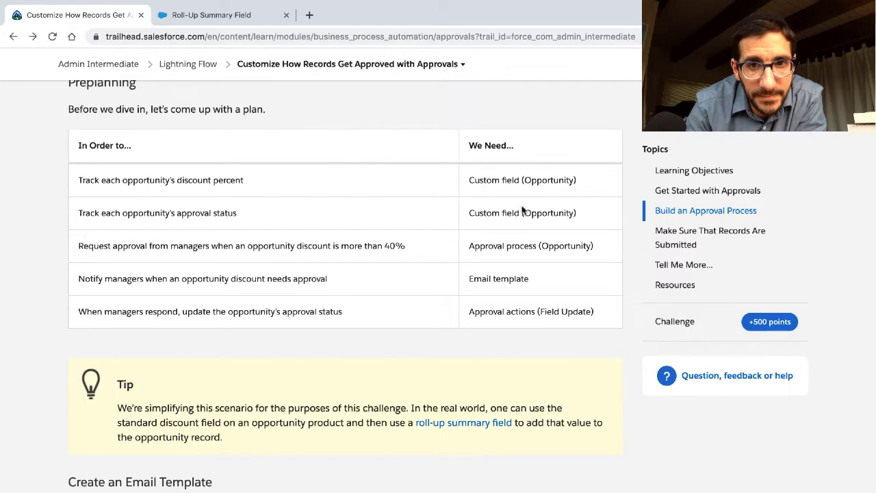
key("ctrl+Right")
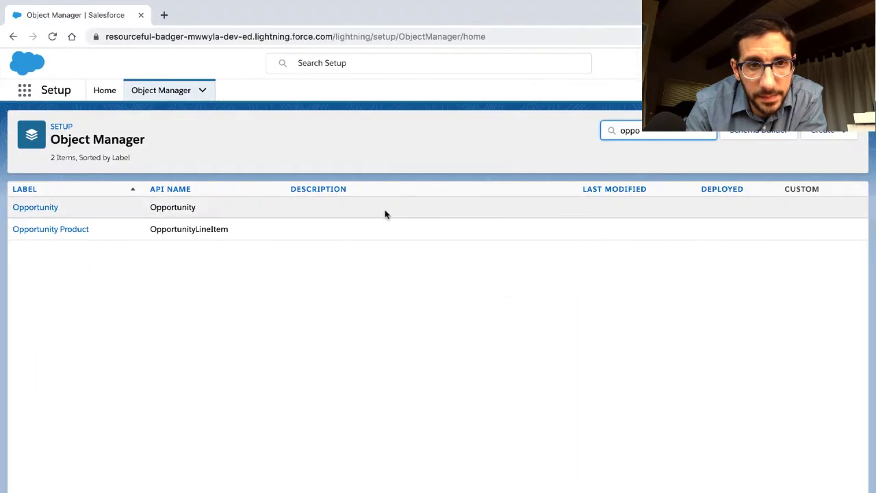
left_click(35, 207)
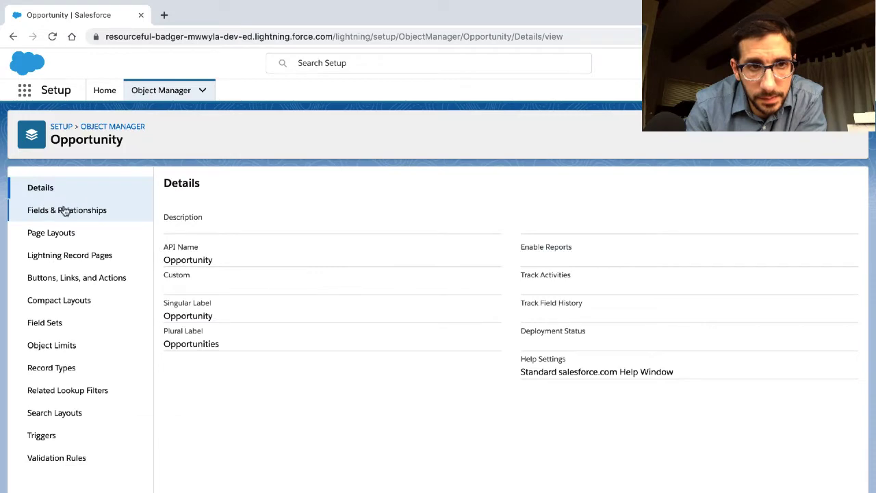
left_click(65, 210)
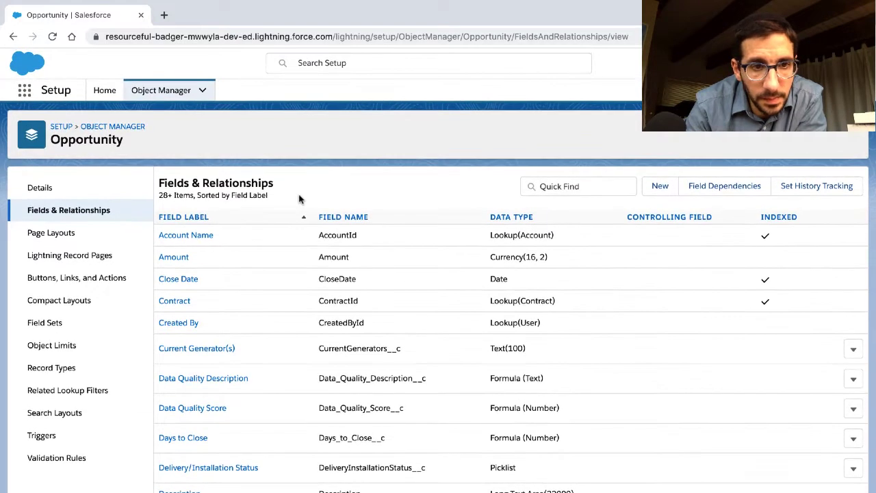
Check the Opportunity field list for the discount percent and approval status custom fields named in the Preplanning table.
key("ctrl+Left")
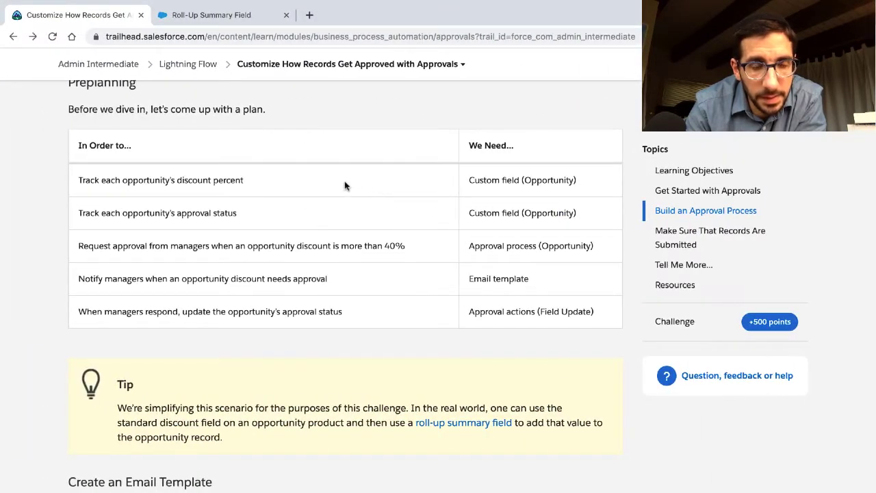
key("ctrl+Right")
scroll(364, 269, "down", 2)
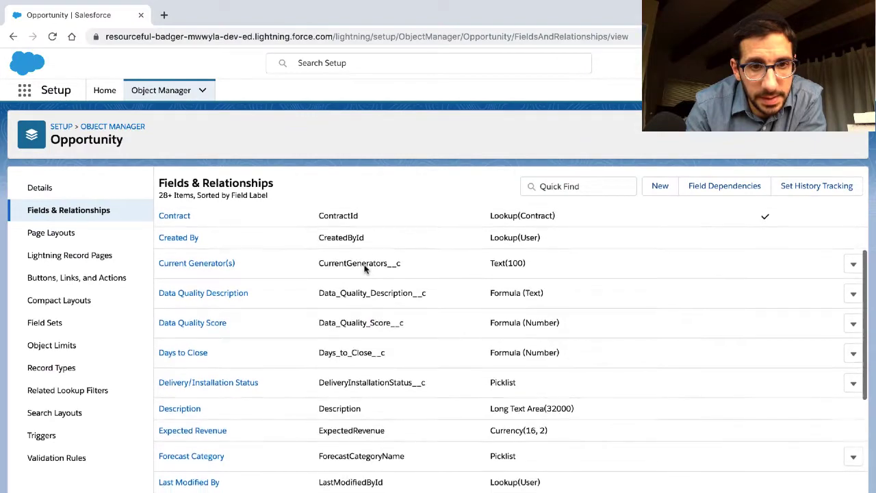
scroll(364, 269, "down", 3)
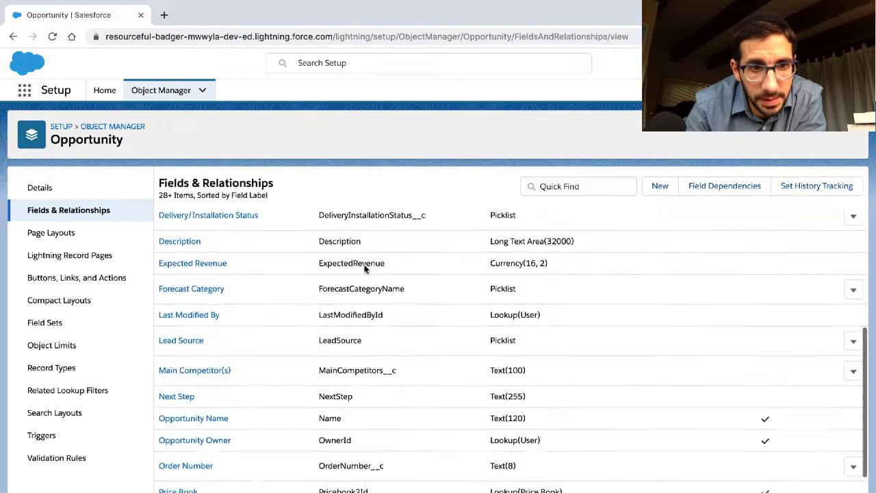
scroll(364, 269, "down", 3)
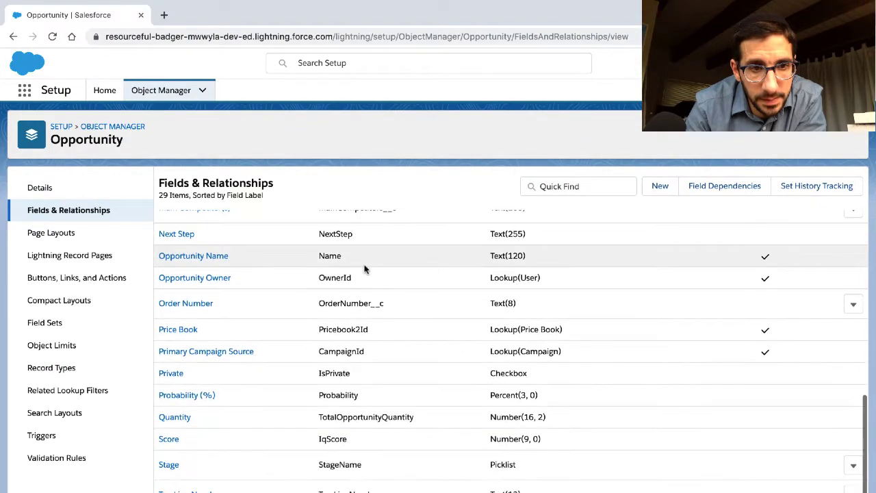
scroll(365, 269, "up", 10)
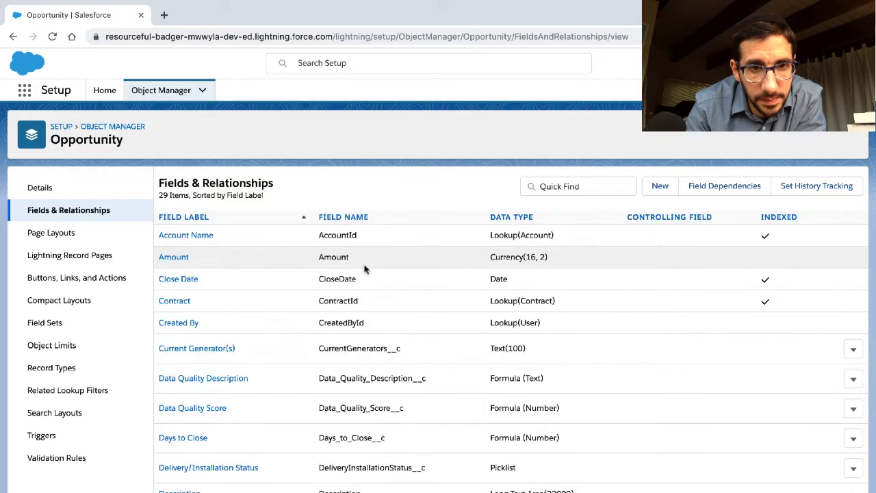
Reread the Preplanning table in the Trailhead unit, highlighting the discount percent, approval status, approval request and manager notification rows.
key("ctrl+Left")
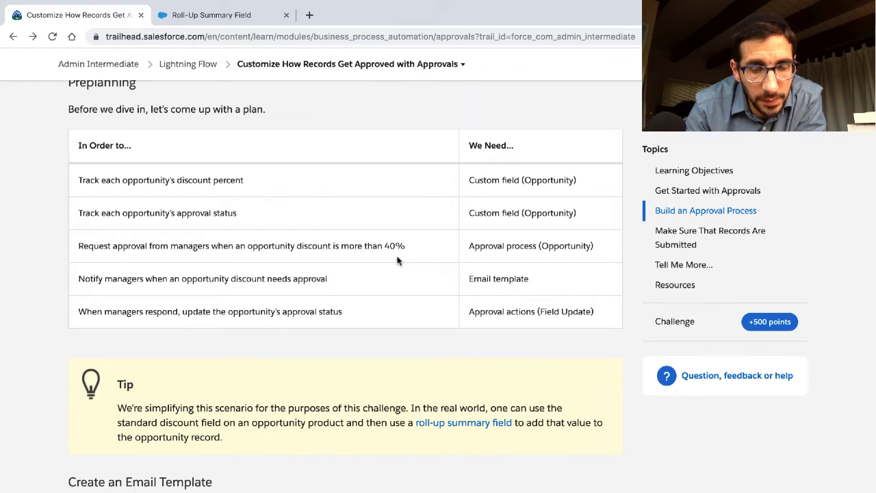
scroll(392, 257, "down", 1)
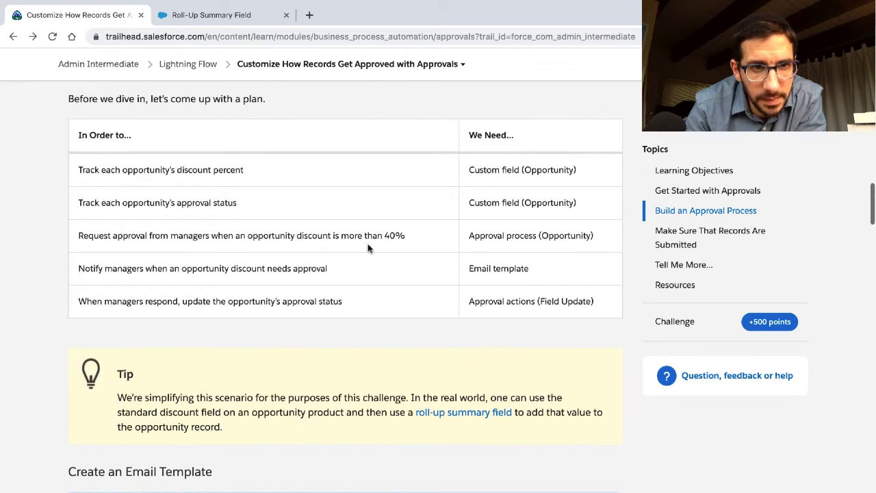
triple_click(232, 171)
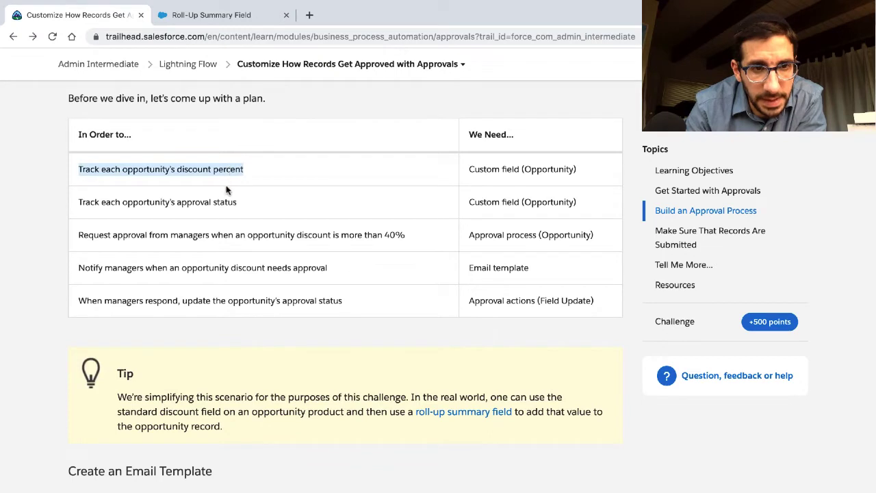
triple_click(223, 200)
triple_click(213, 235)
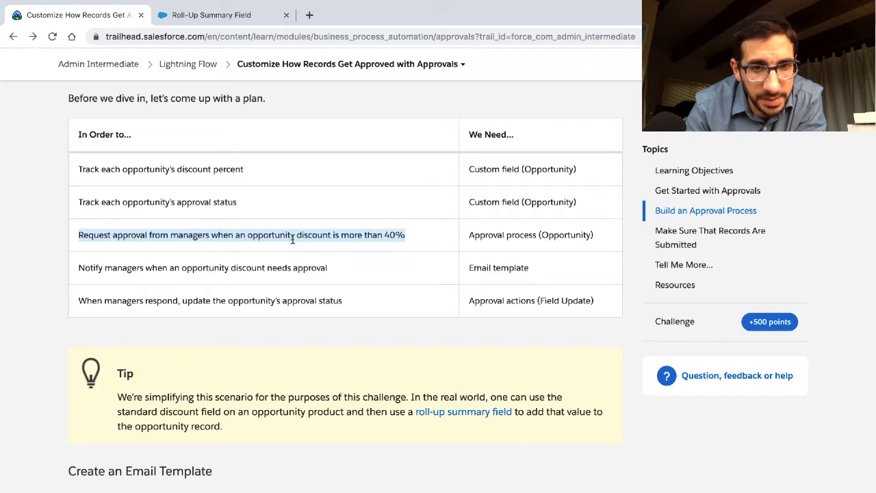
scroll(293, 238, "down", 1)
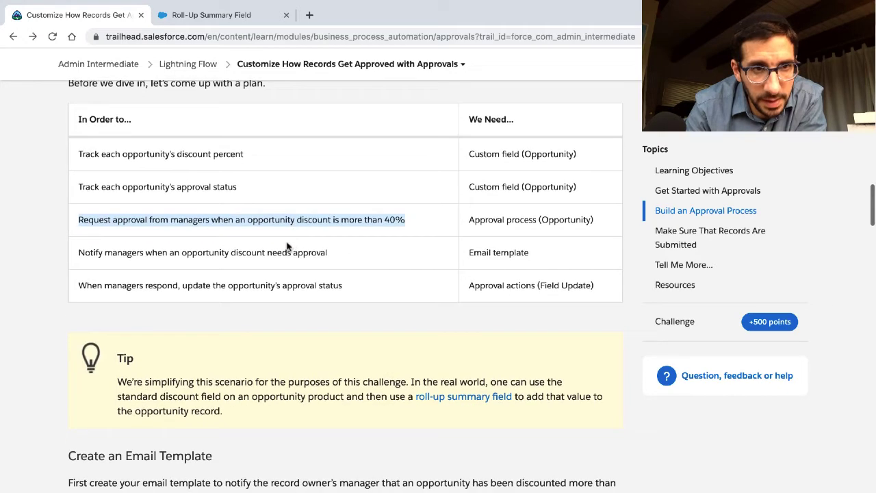
double_click(286, 248)
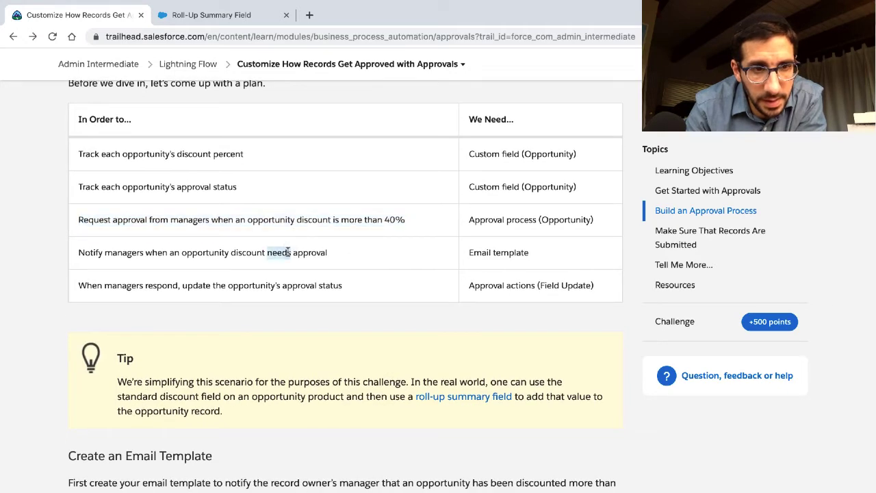
Reread the manager notification and field update rows of the Preplanning table and the Create an Email Template instructions in the unit.
triple_click(288, 251)
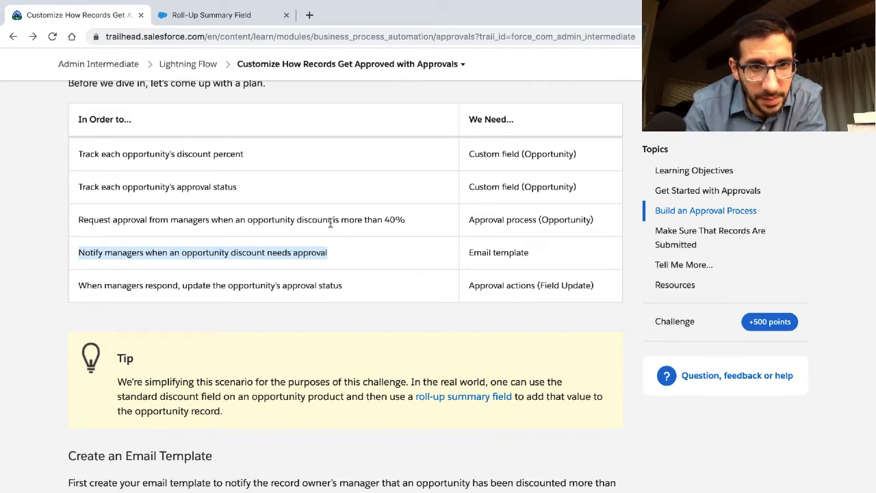
triple_click(327, 219)
triple_click(306, 253)
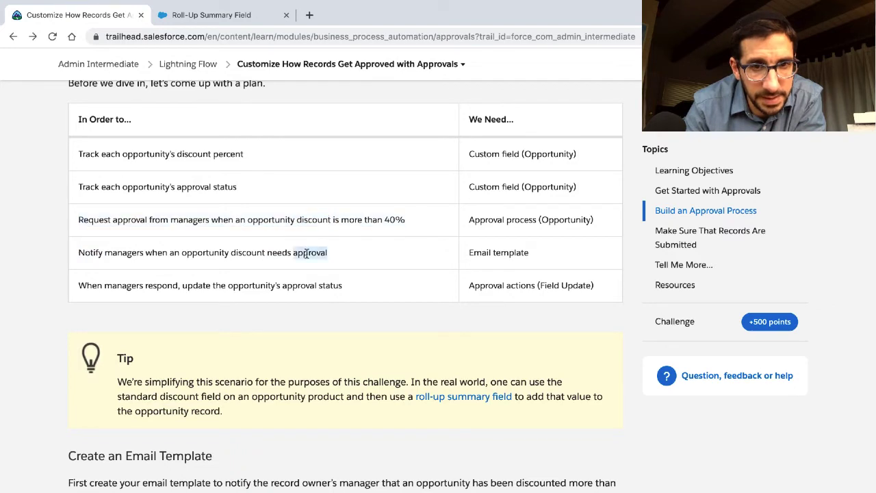
triple_click(297, 281)
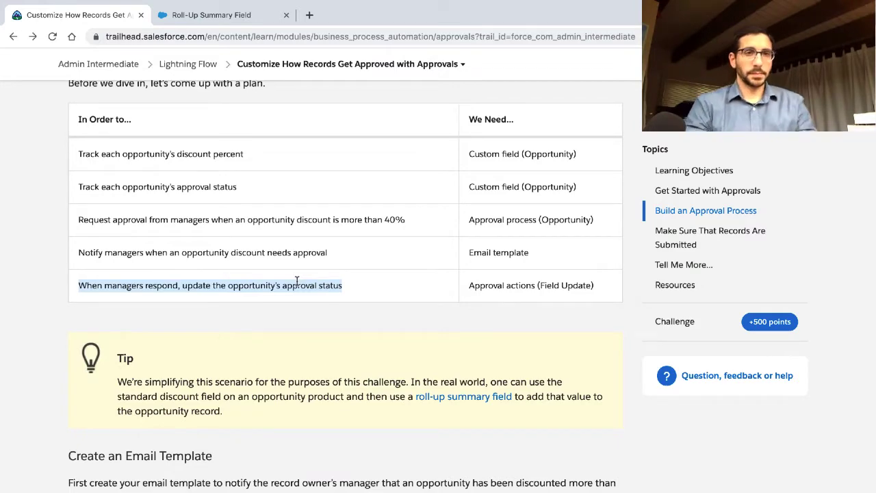
scroll(296, 281, "down", 4)
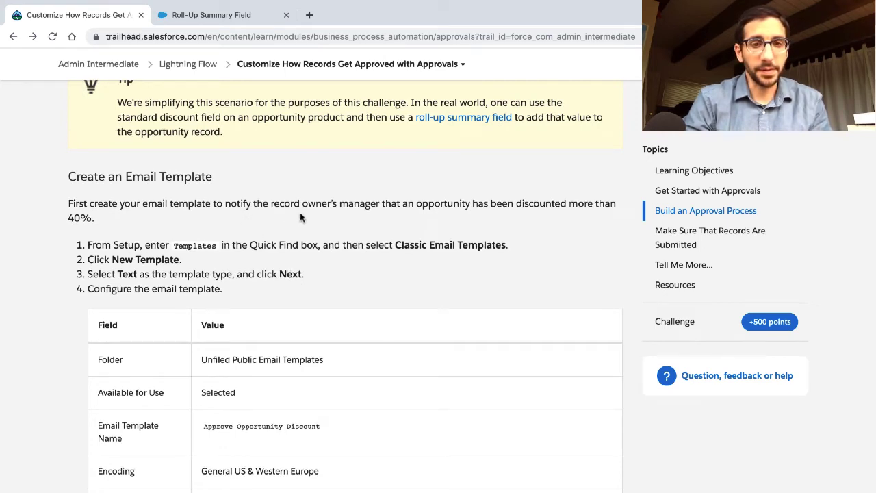
triple_click(343, 207)
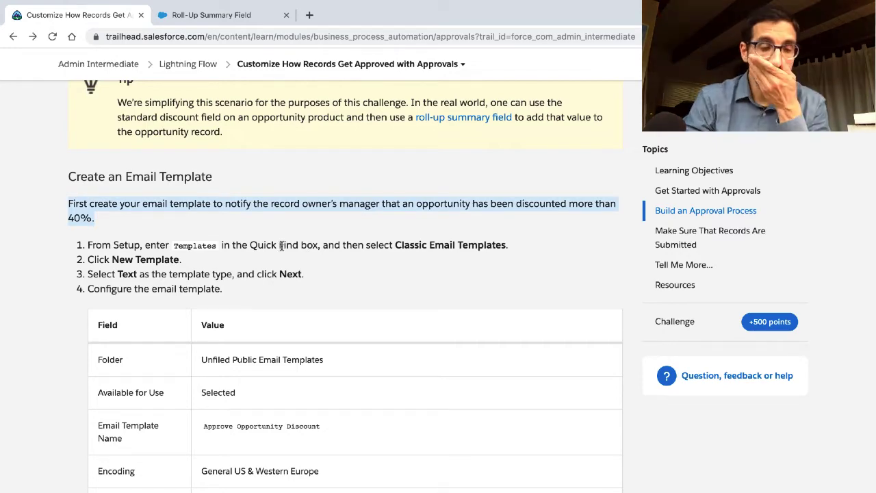
scroll(281, 247, "up", 6)
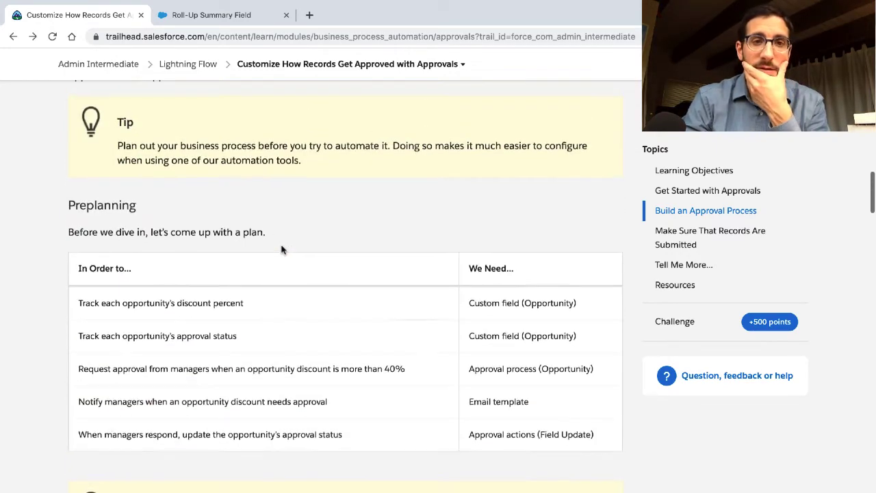
scroll(280, 249, "down", 1)
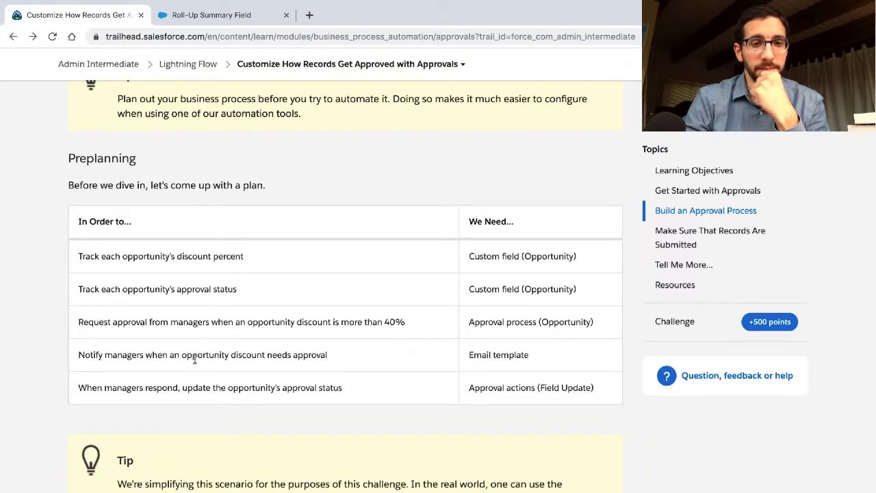
triple_click(196, 357)
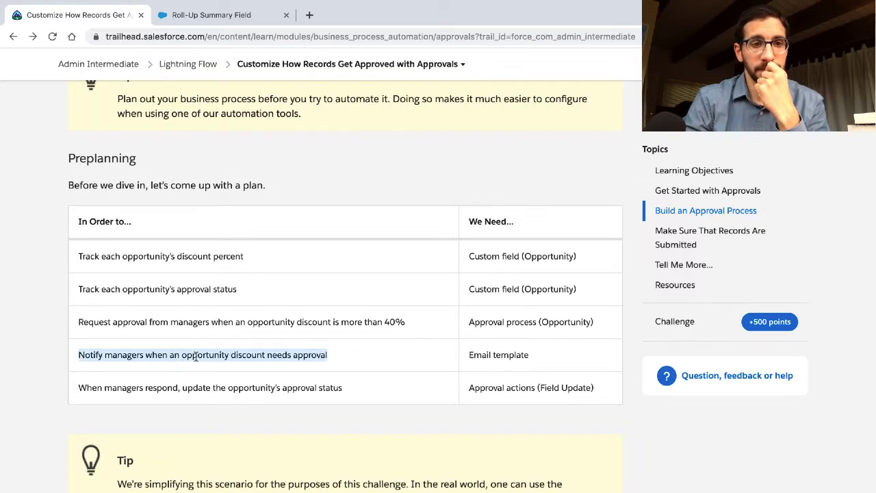
scroll(196, 357, "down", 6)
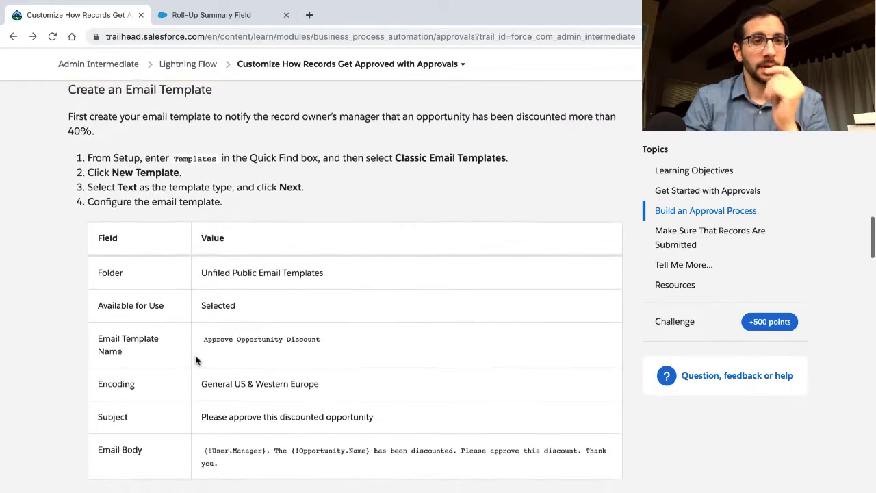
Switch to the playground org's Setup home, search for "templates" and open Classic Email Templates.
key("ctrl+Right")
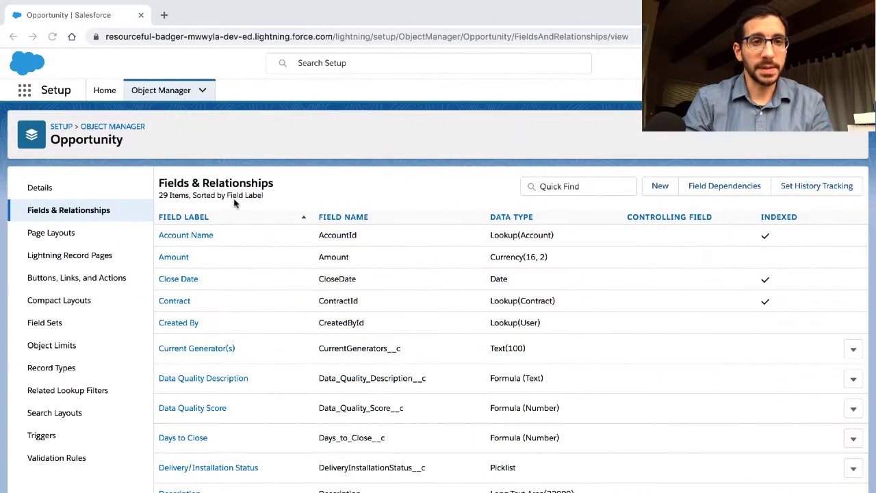
left_click(105, 89)
left_click(101, 119)
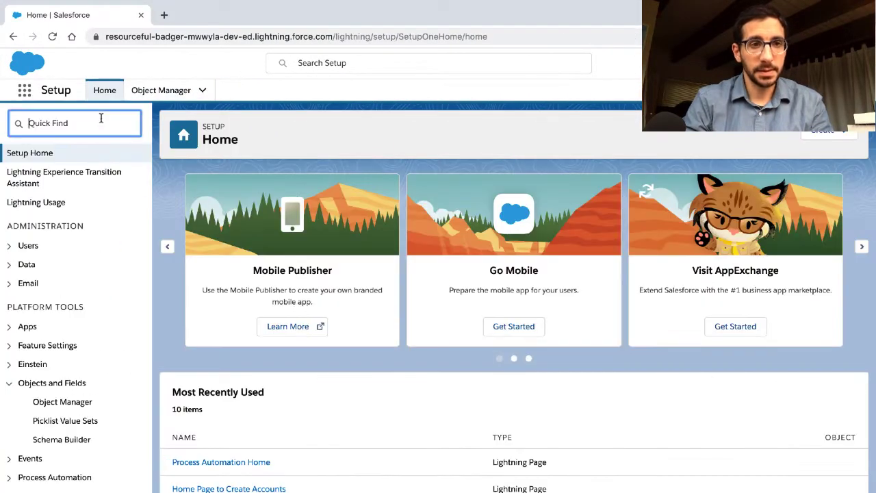
type("tem")
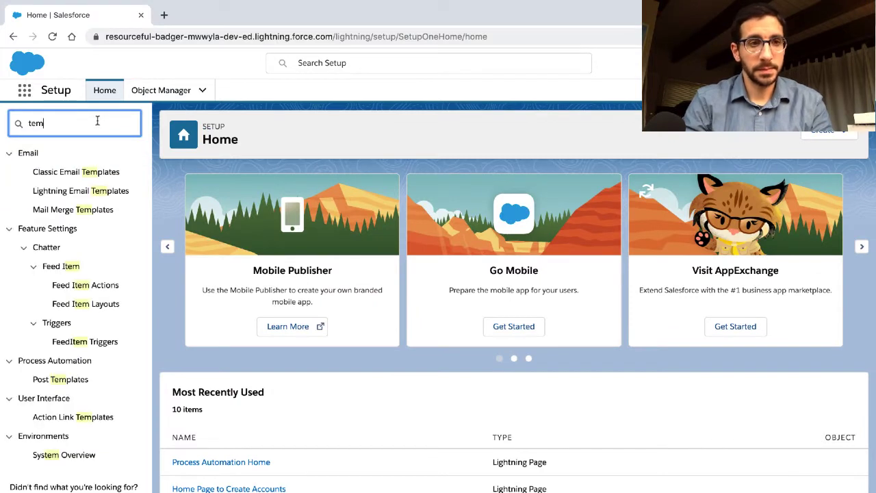
type("plates")
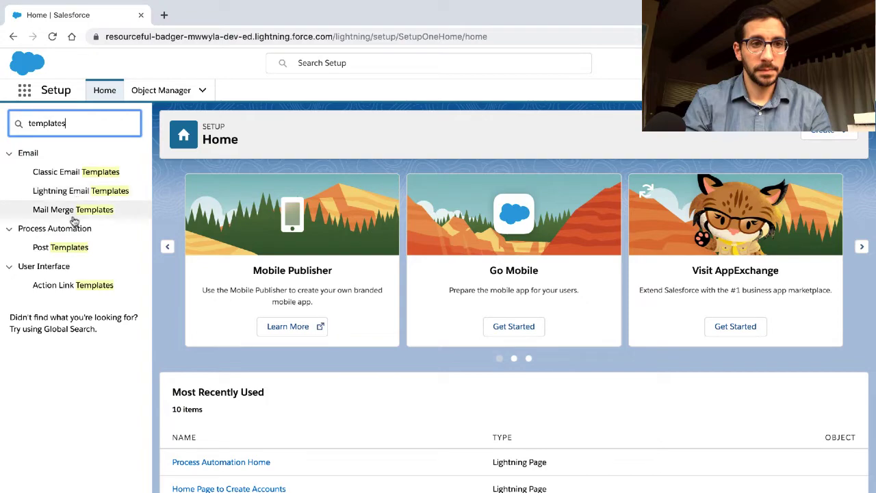
key("ctrl+Left")
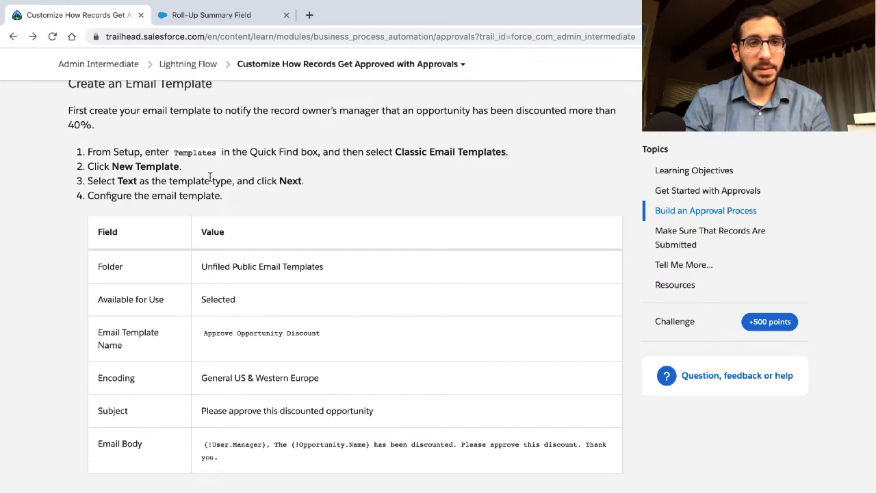
key("ctrl+Right")
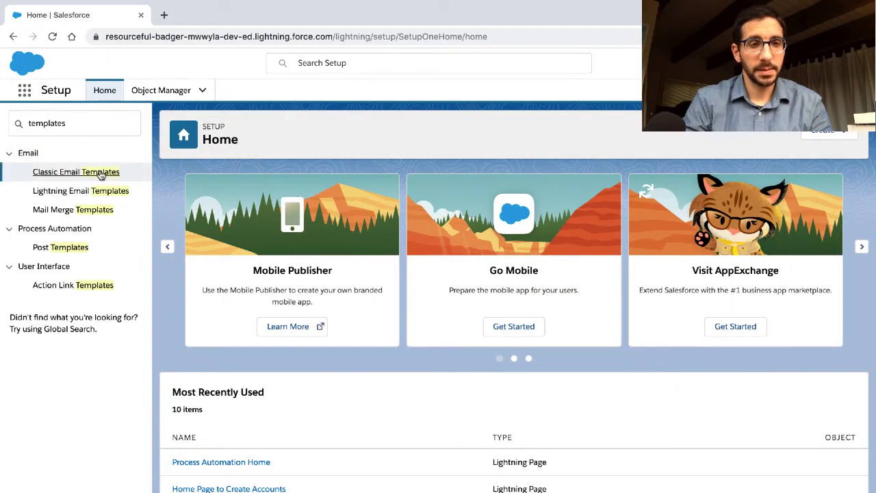
left_click(100, 174)
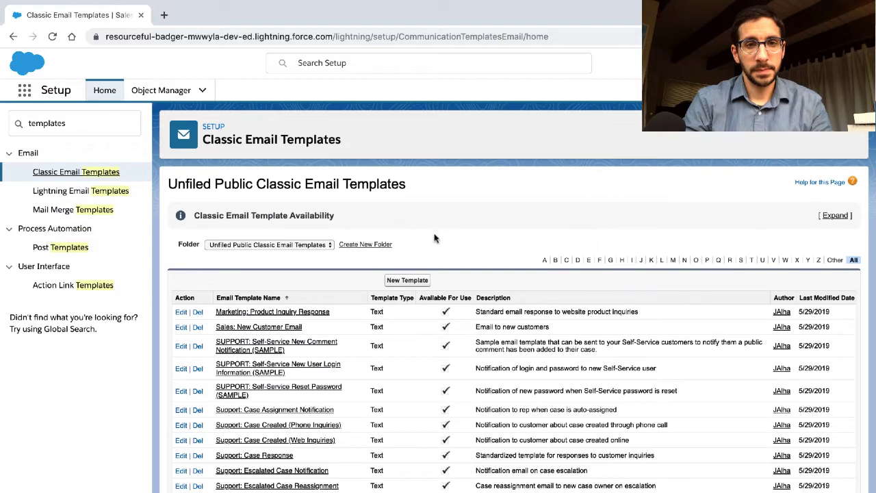
Start a new email template of type Text and check its required field values in the Trailhead unit's table.
left_click(409, 280)
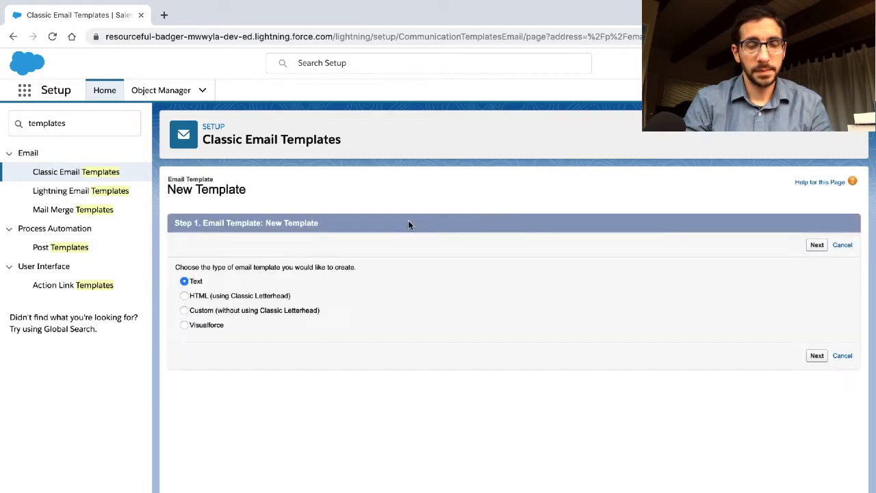
left_click(816, 246)
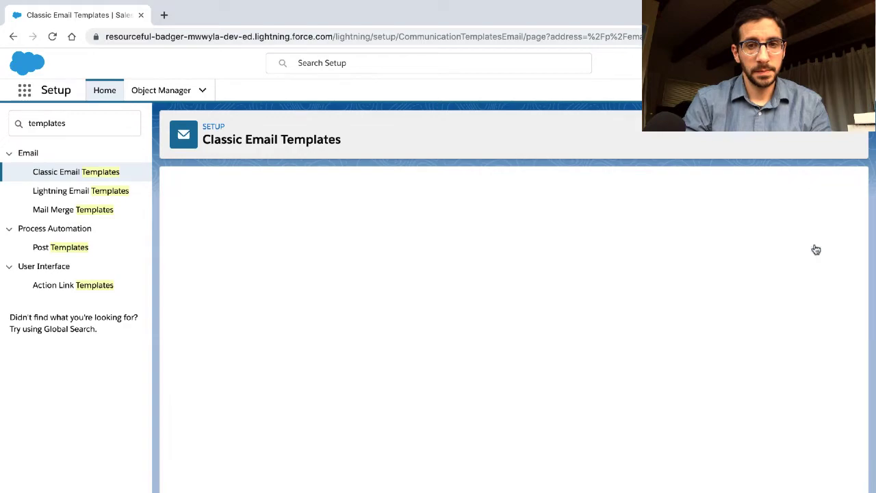
key("ctrl+Left")
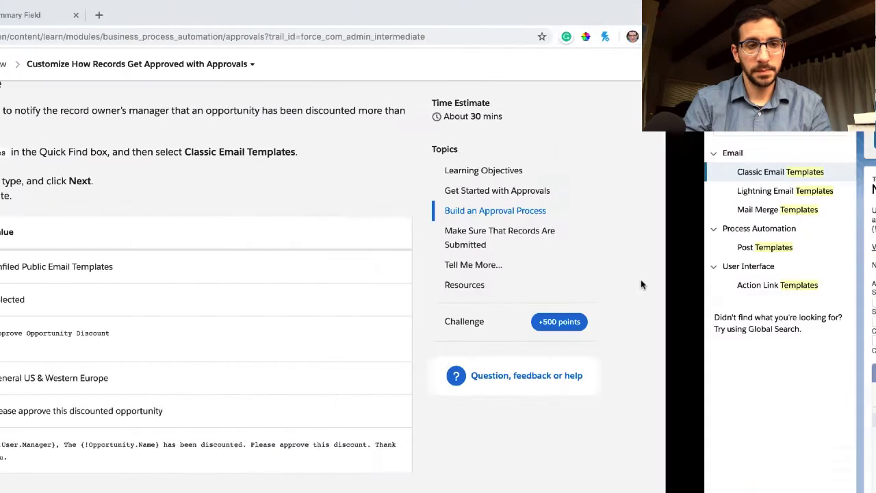
scroll(398, 218, "down", 1)
scroll(398, 219, "down", 2)
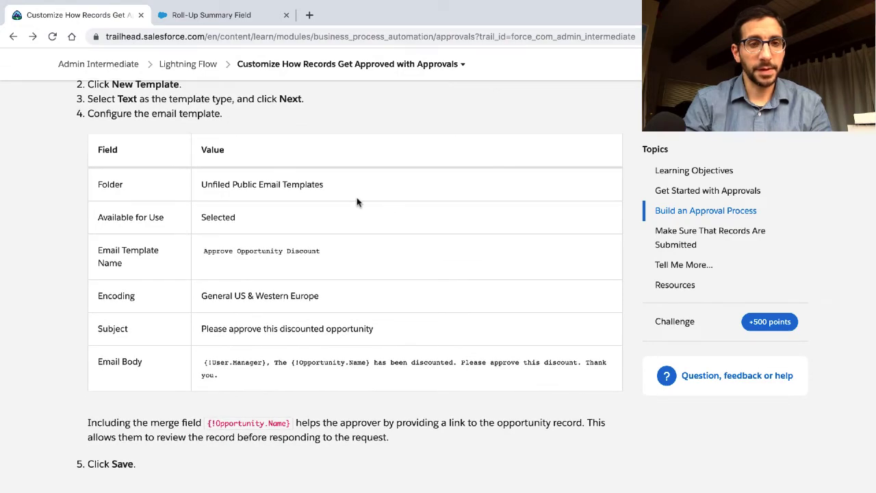
Mark the new text email template as available for use, as the Trailhead table specifies.
key("ctrl+Right")
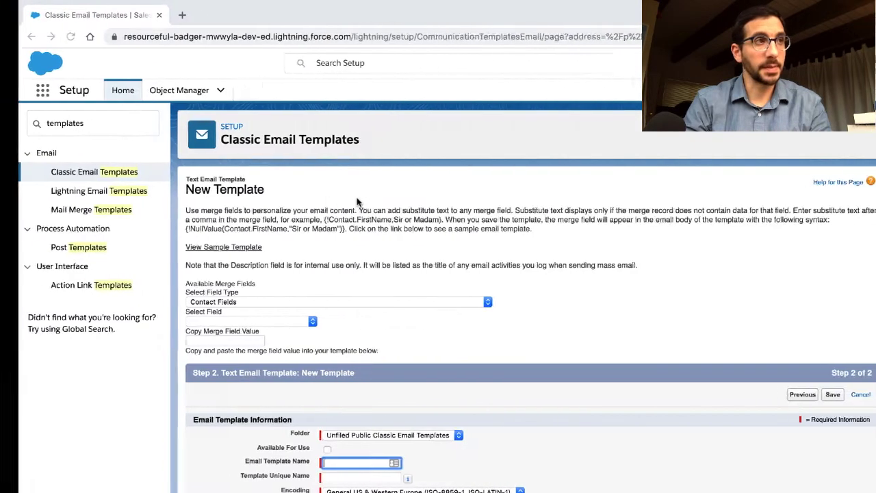
scroll(290, 296, "down", 2)
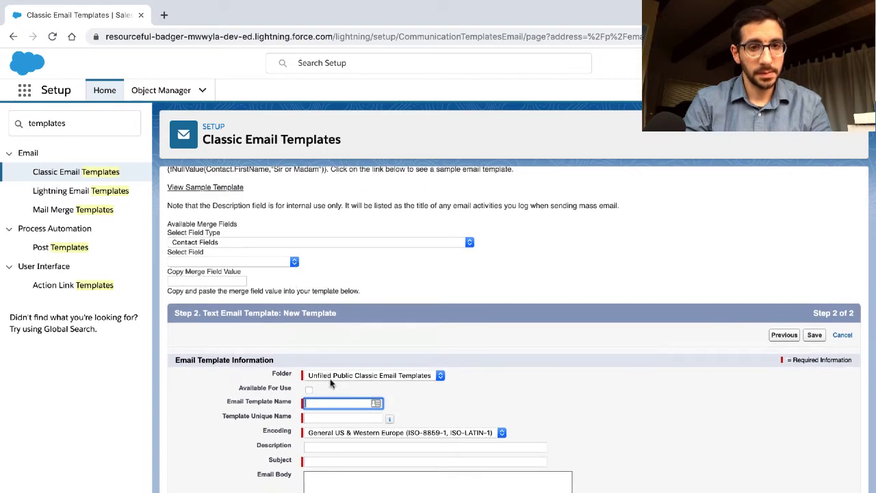
scroll(330, 384, "down", 2)
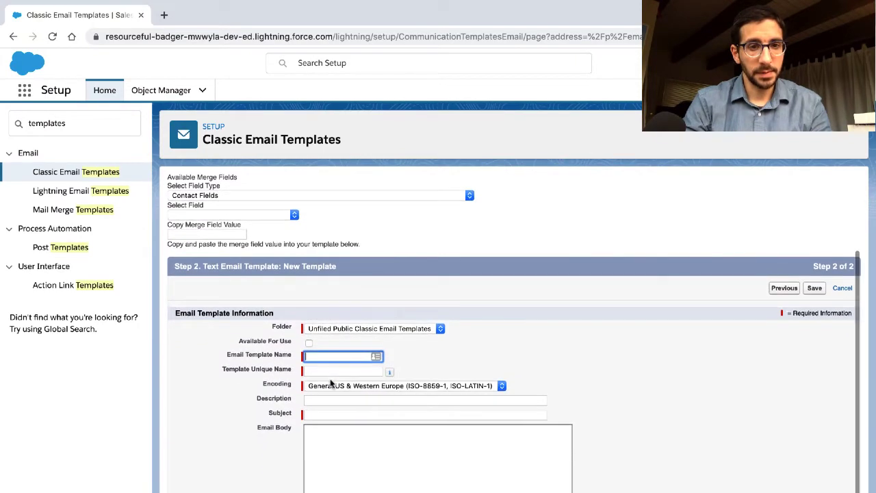
key("ctrl+Left")
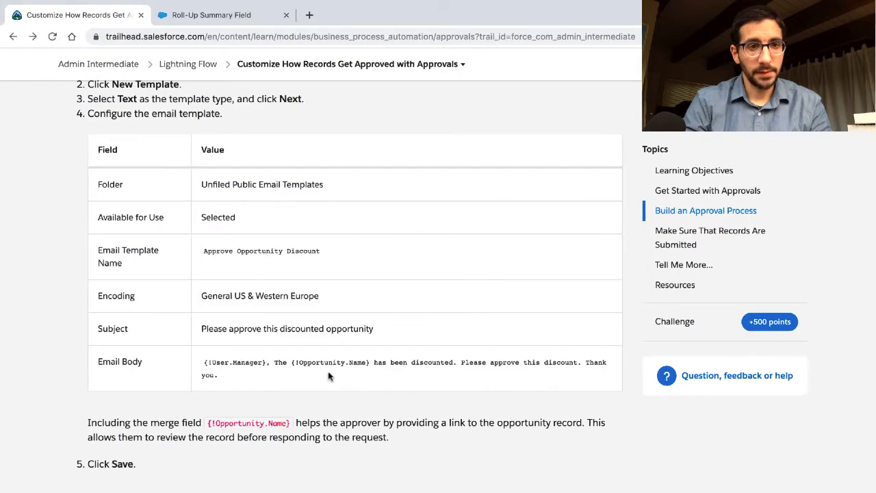
key("ctrl+Right")
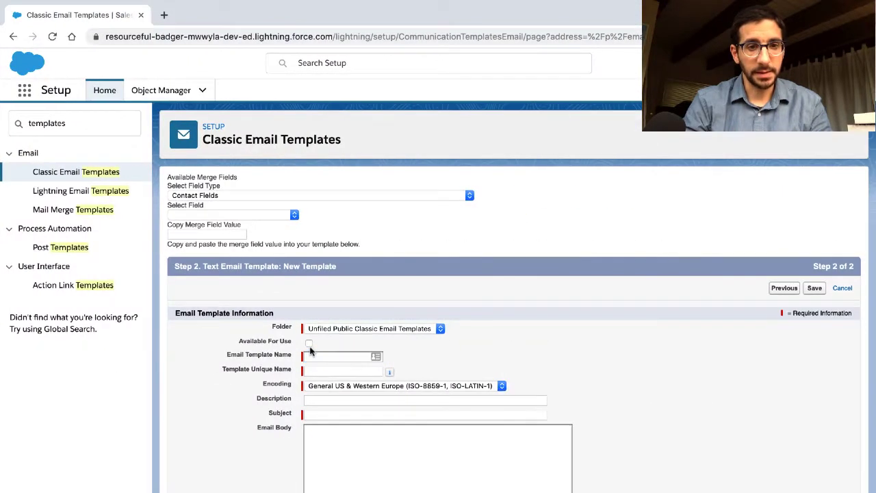
left_click(309, 343)
Copy "Approve Opportunity Discount" from the Trailhead table into the template as its Email Template Name.
key("ctrl+Left")
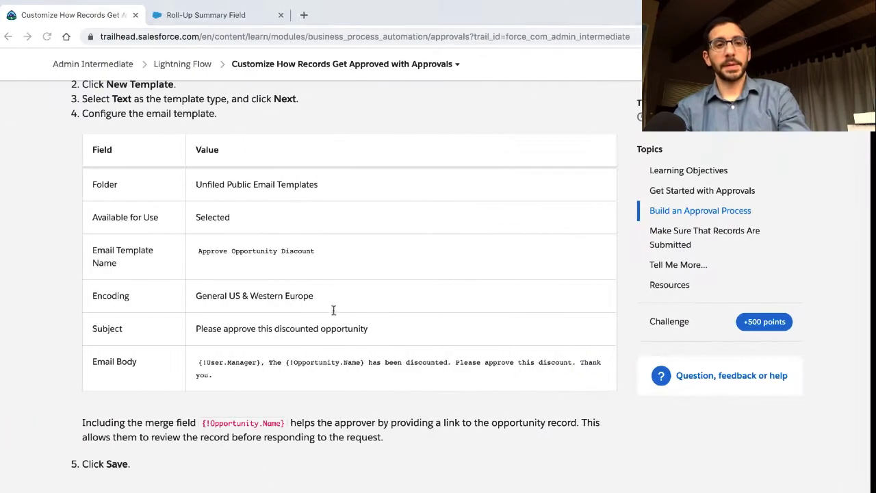
left_click_drag(332, 253, 203, 254)
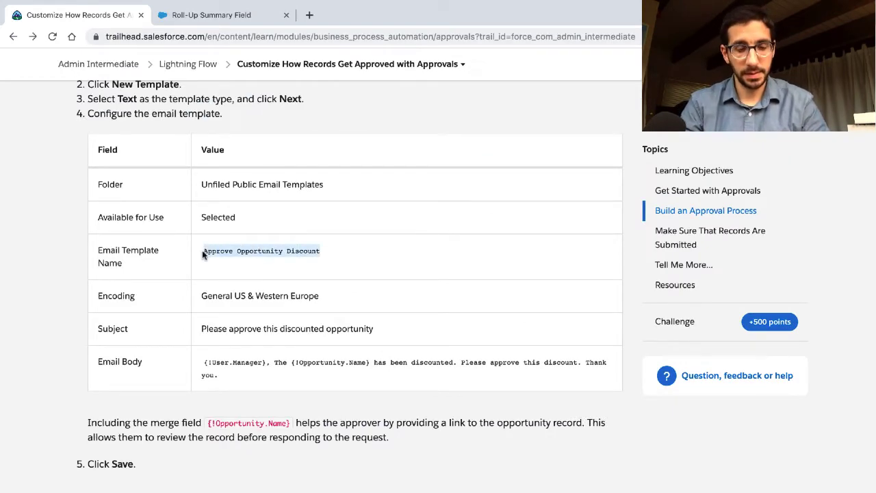
key("ctrl+Right")
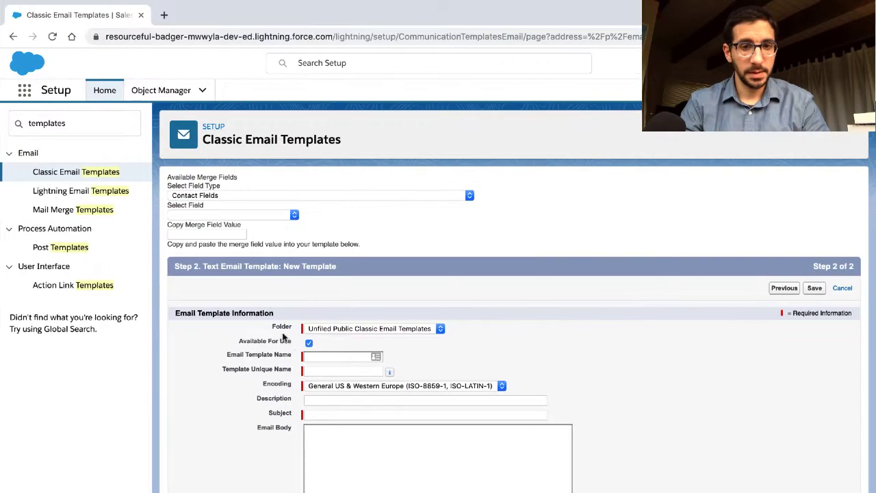
left_click(307, 357)
key("ctrl+v")
left_click(261, 391)
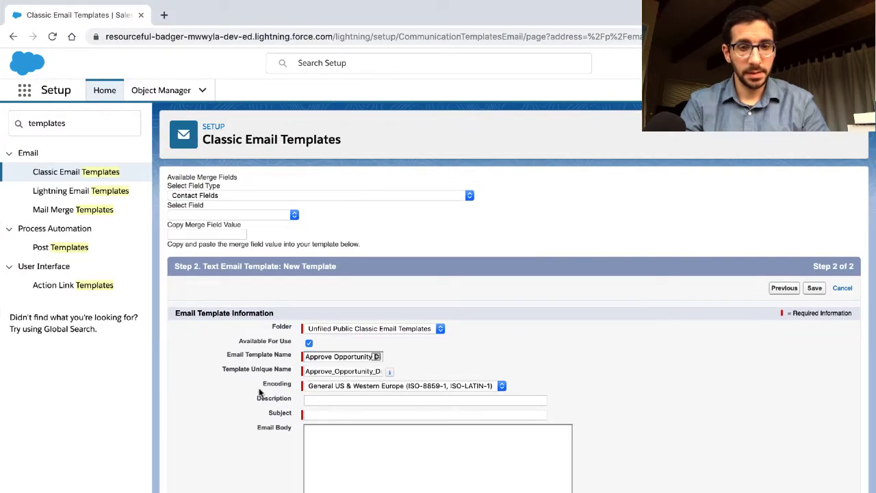
Copy "Please approve this discounted opportunity" from the Trailhead table into the template as its subject.
key("ctrl+Left")
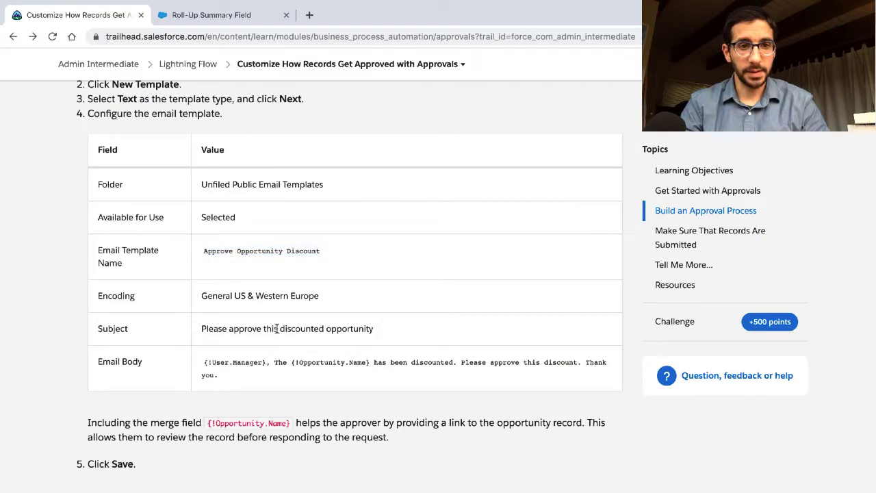
triple_click(277, 329)
key("super+c")
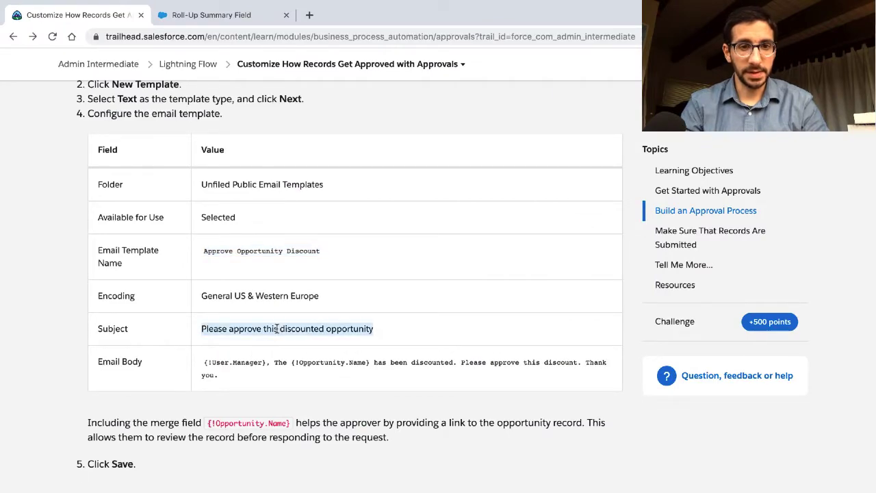
key("ctrl+Right")
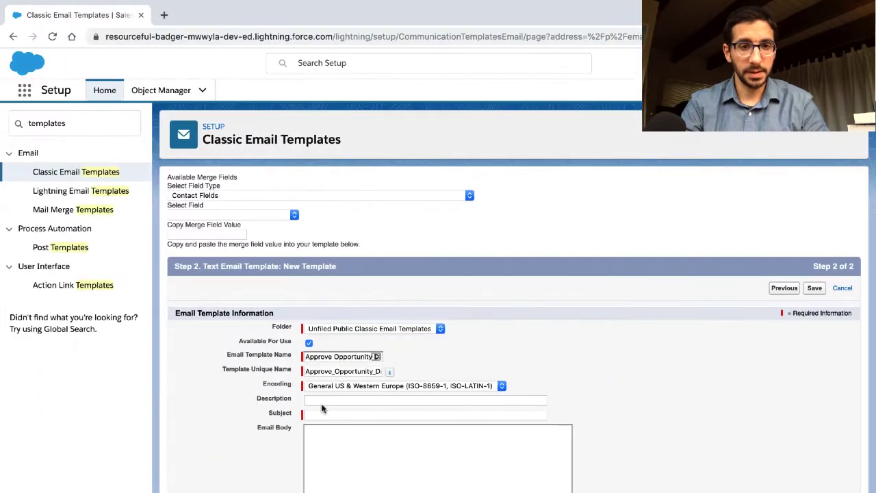
left_click(322, 411)
key("super+v")
Copy "{!User.Manager}, The {!Opportunity.Name} has been discounted. Please approve this discount. Thank you." from the Trailhead table into the template's Email Body.
key("ctrl+Left")
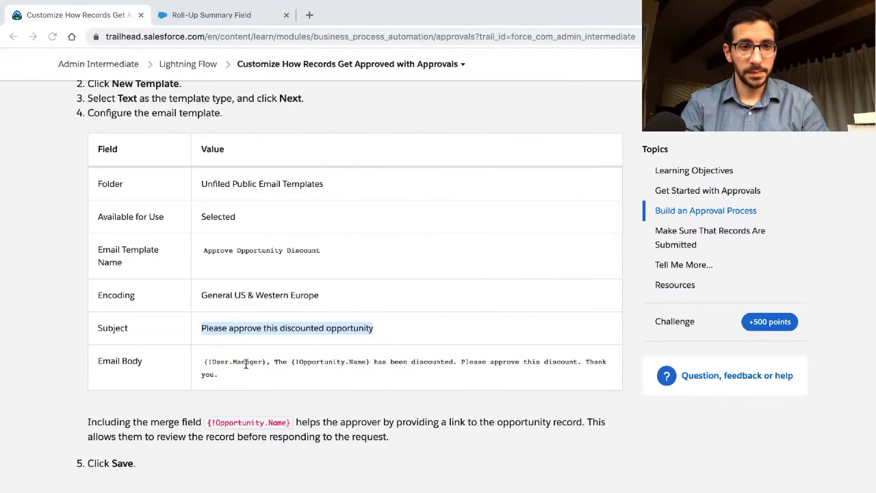
triple_click(240, 364)
key("super+c")
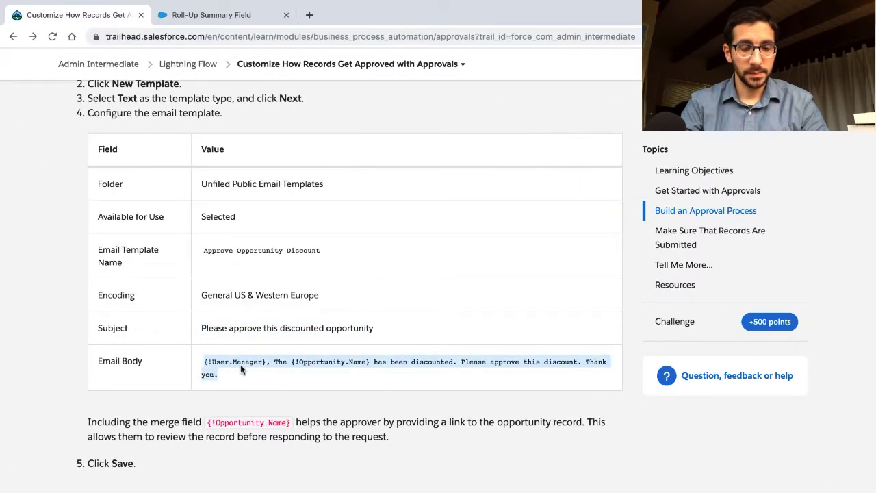
key("ctrl+Right")
left_click(319, 443)
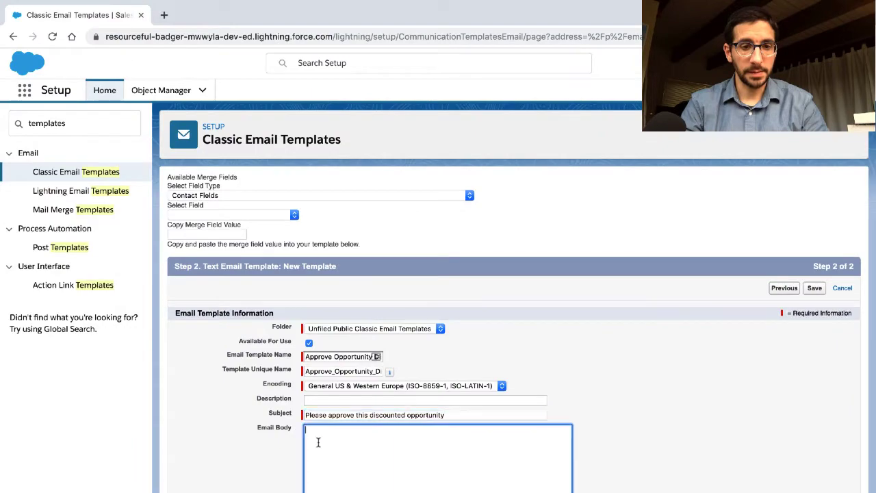
key("super+v")
Check the Trailhead instructions that follow the template table, save the Approve Opportunity Discount email template and review its preview.
key("ctrl+Left")
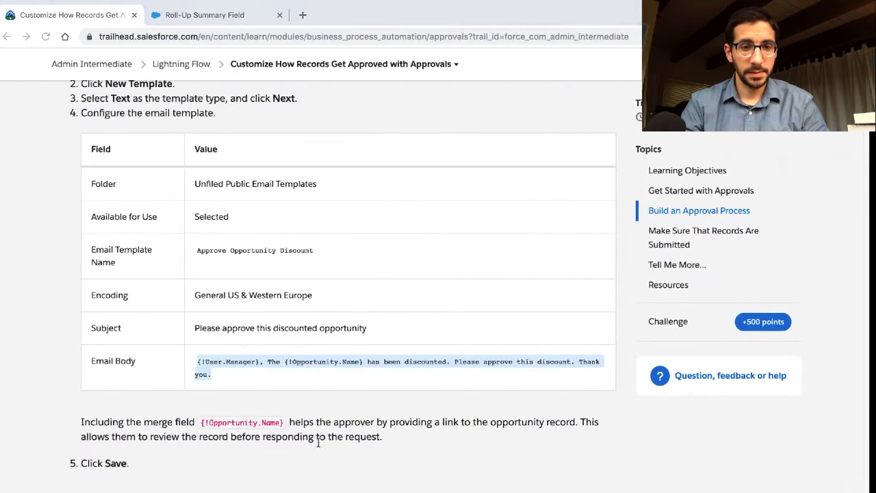
scroll(319, 446, "down", 3)
scroll(318, 446, "down", 1)
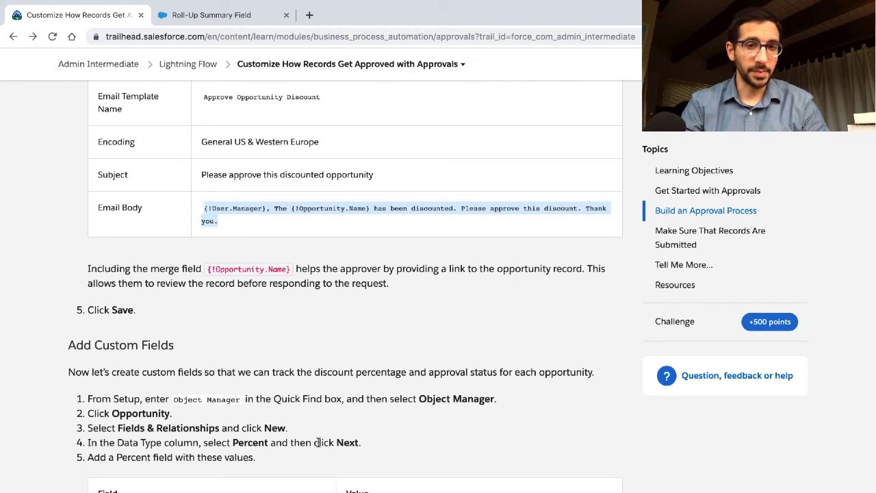
scroll(318, 443, "down", 1)
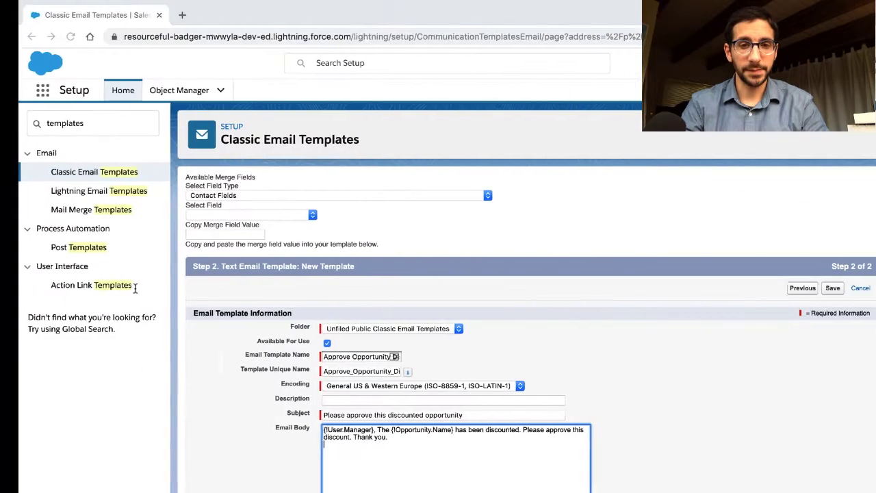
left_click(815, 288)
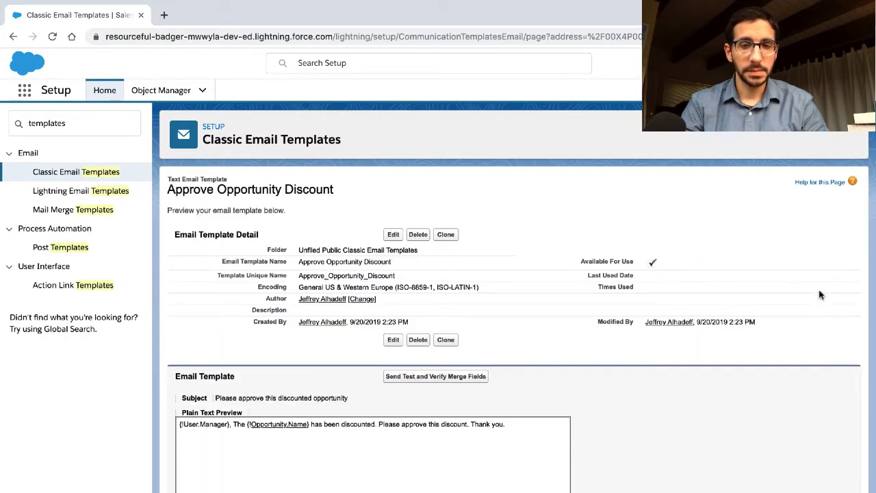
scroll(702, 407, "down", 1)
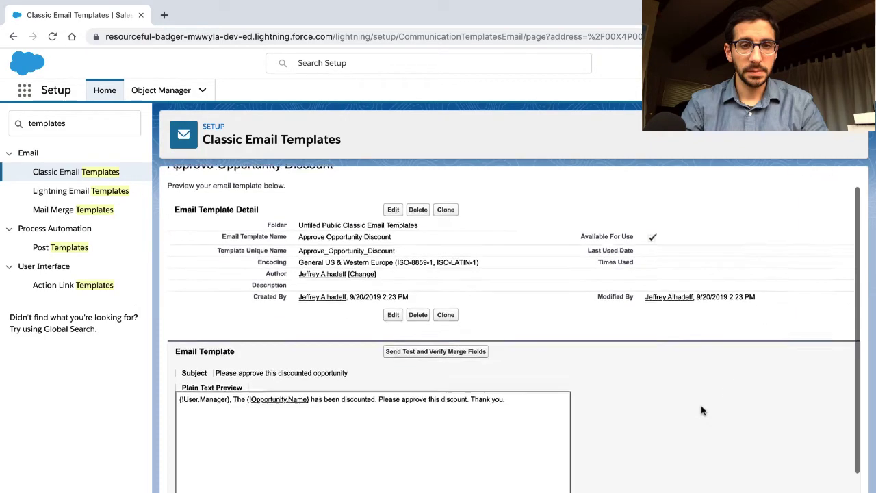
scroll(702, 406, "up", 1)
Read the Add Custom Fields instructions in the Trailhead unit for creating the discount field on Opportunity, and return to the playground org.
key("ctrl+Left")
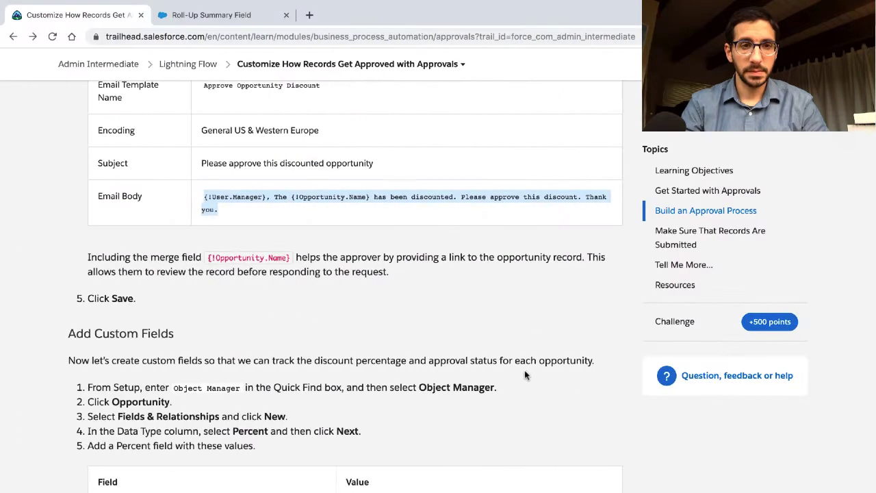
scroll(370, 351, "down", 3)
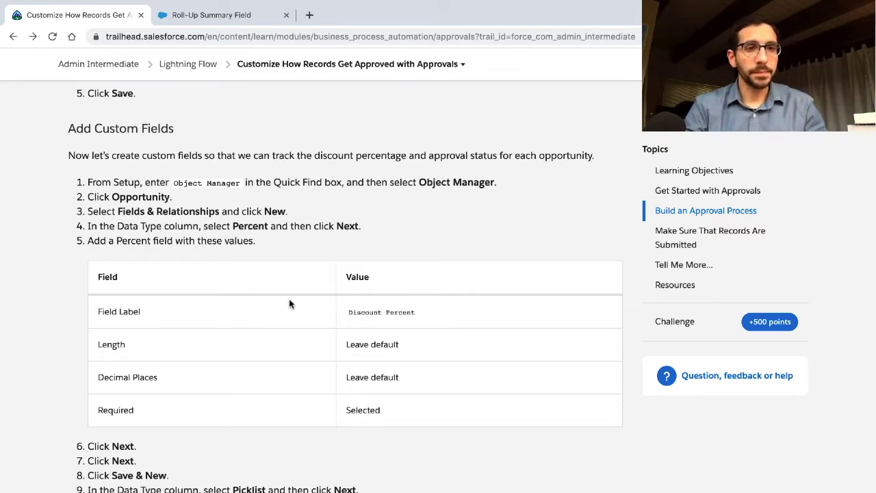
triple_click(222, 156)
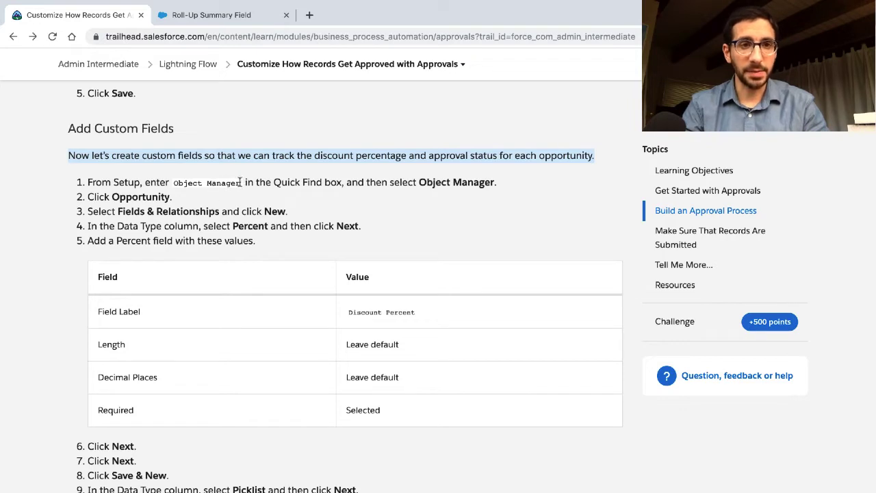
left_click_drag(241, 183, 182, 182)
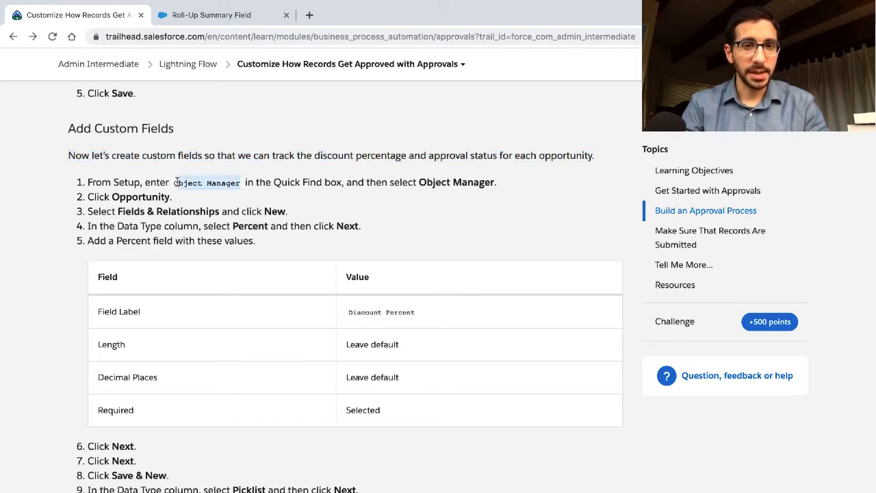
left_click_drag(176, 182, 173, 182)
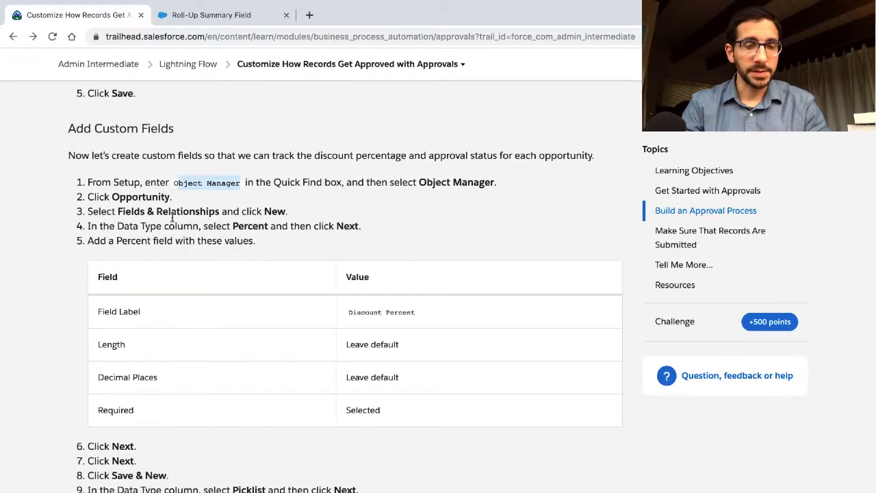
key("ctrl+Right")
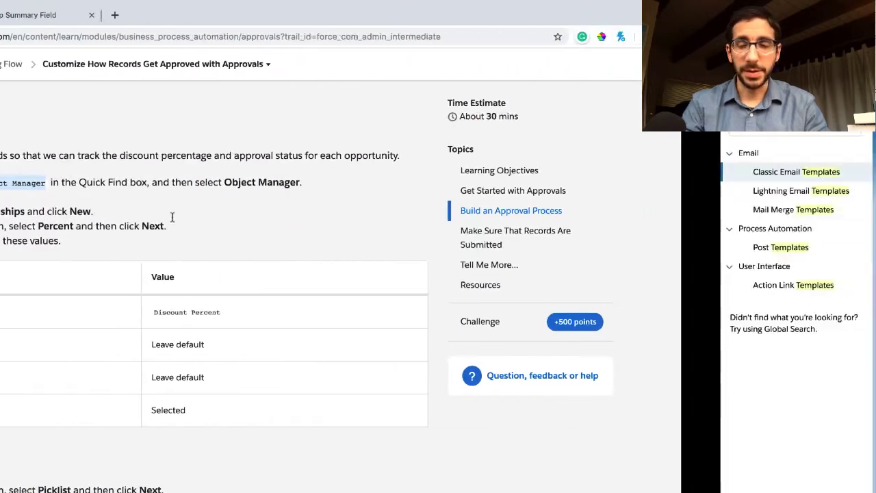
left_click(164, 90)
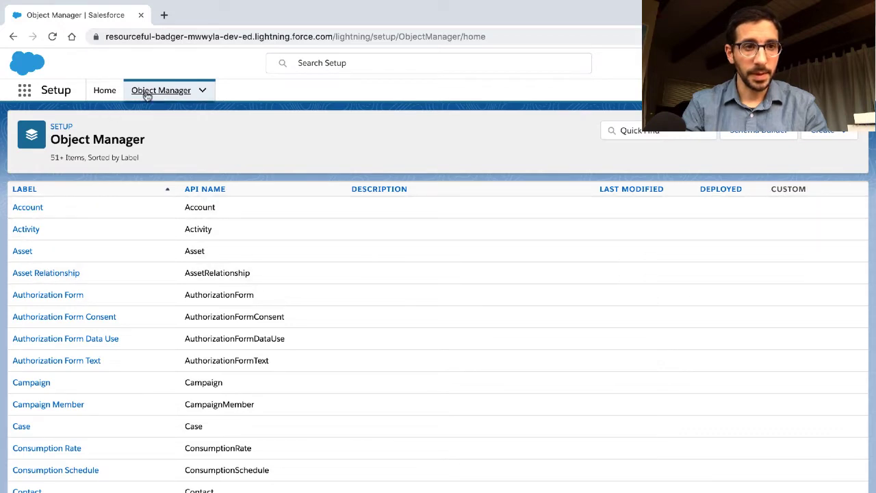
left_click(61, 128)
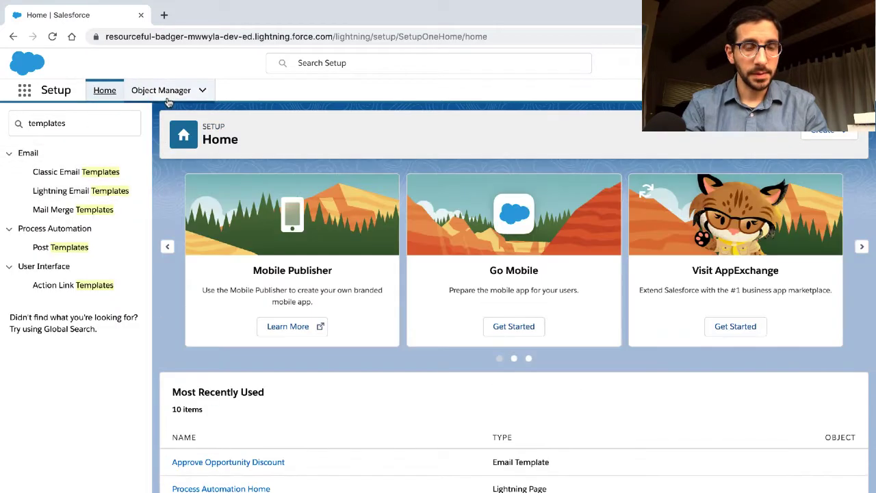
left_click(160, 91)
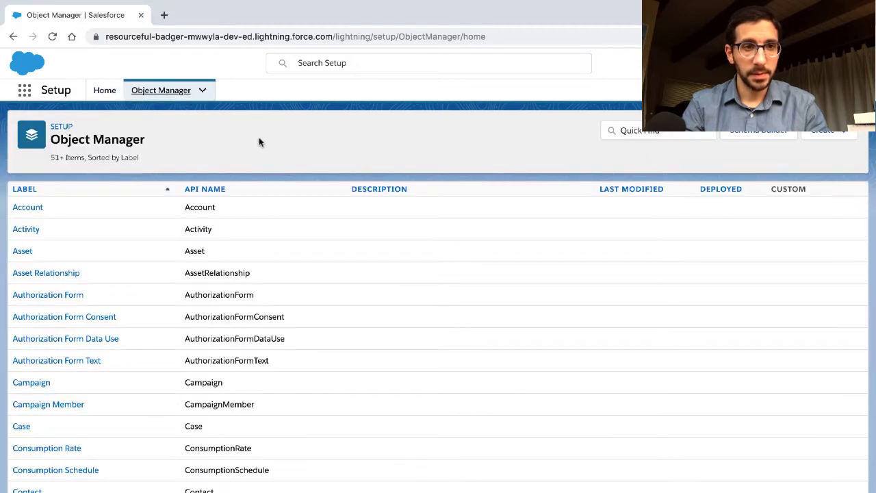
left_click(61, 126)
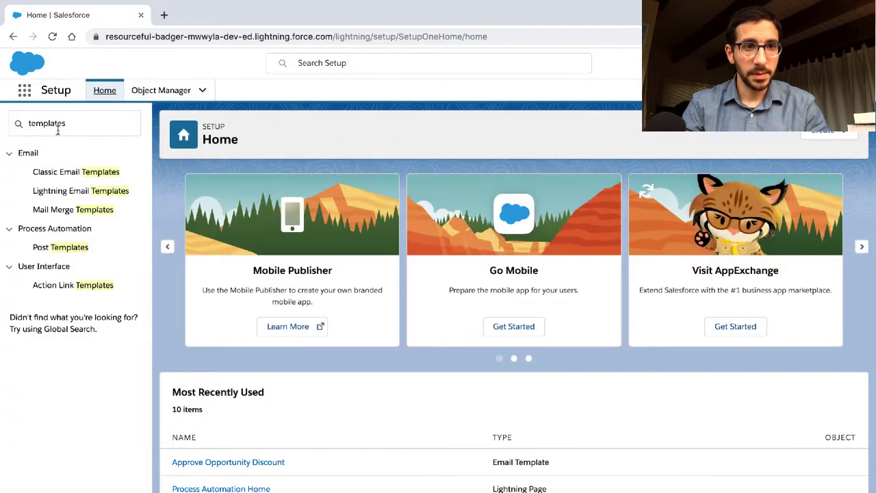
Find the Opportunity object in Object Manager by searching "oppo" and start a new custom field under its Fields & Relationships.
left_click(161, 91)
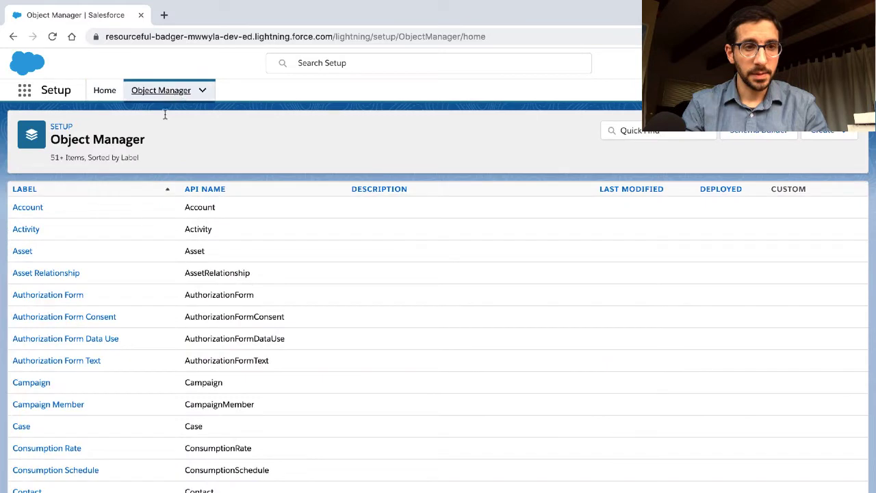
left_click(651, 134)
type("oppo")
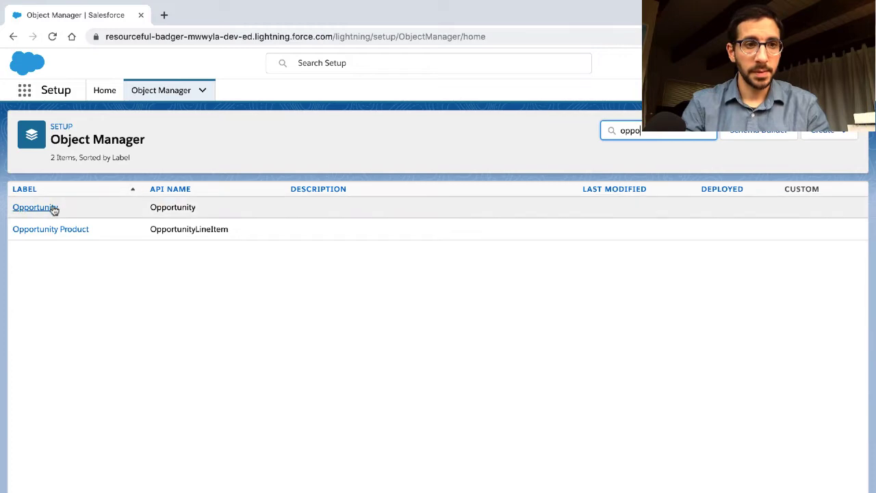
left_click(36, 207)
left_click(54, 212)
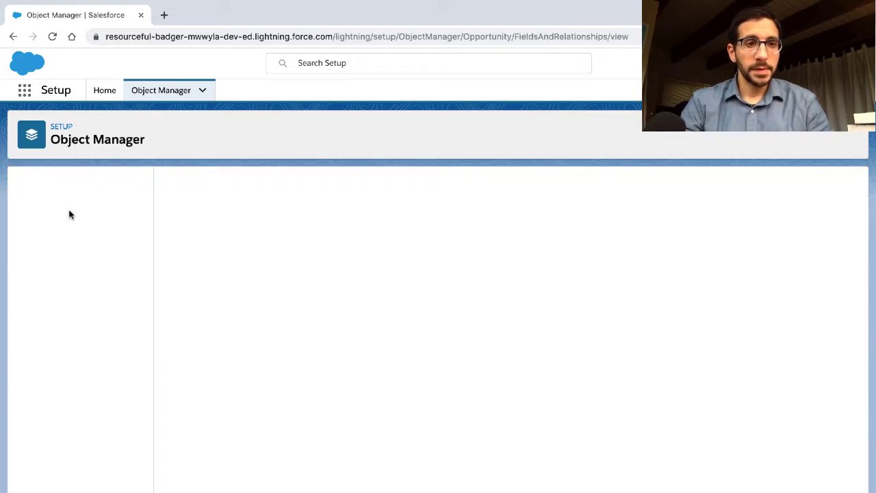
left_click(663, 195)
Check the required data type in the Trailhead instructions, choose Percent for the new Opportunity field and continue to its details.
key("ctrl+Left")
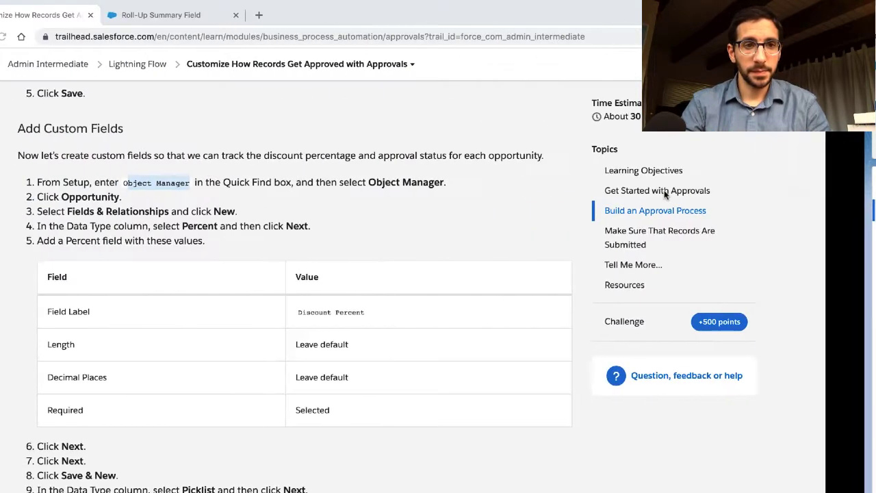
triple_click(305, 226)
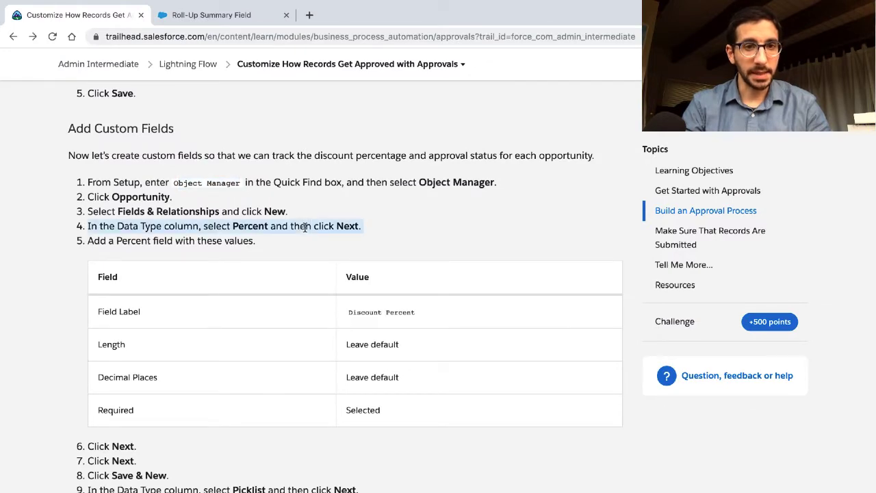
scroll(305, 225, "down", 3)
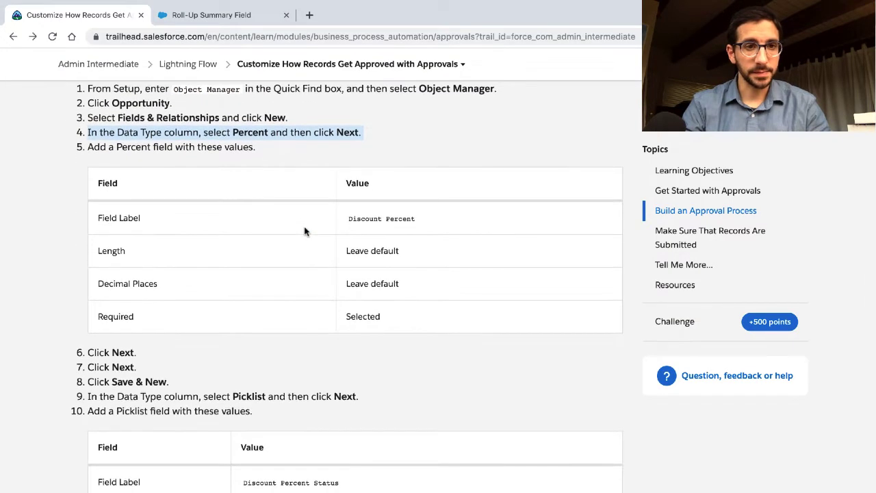
triple_click(232, 148)
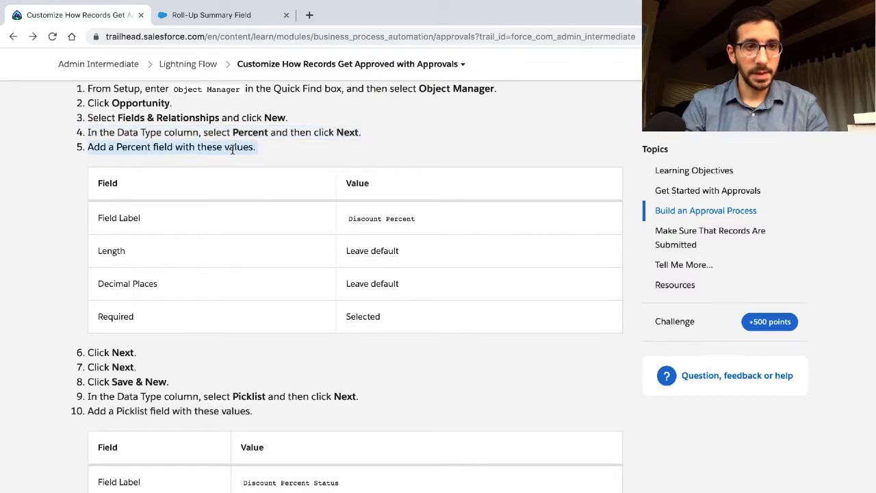
key("ctrl+Right")
scroll(248, 364, "down", 5)
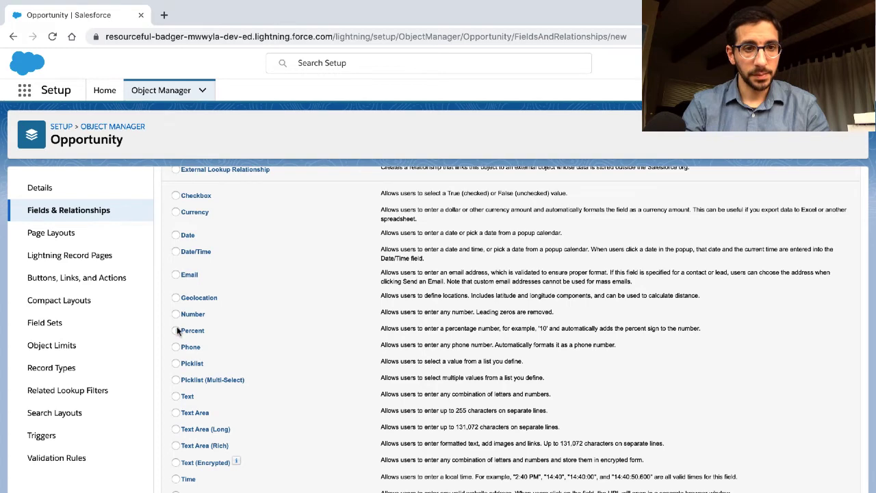
left_click(176, 331)
scroll(172, 334, "up", 5)
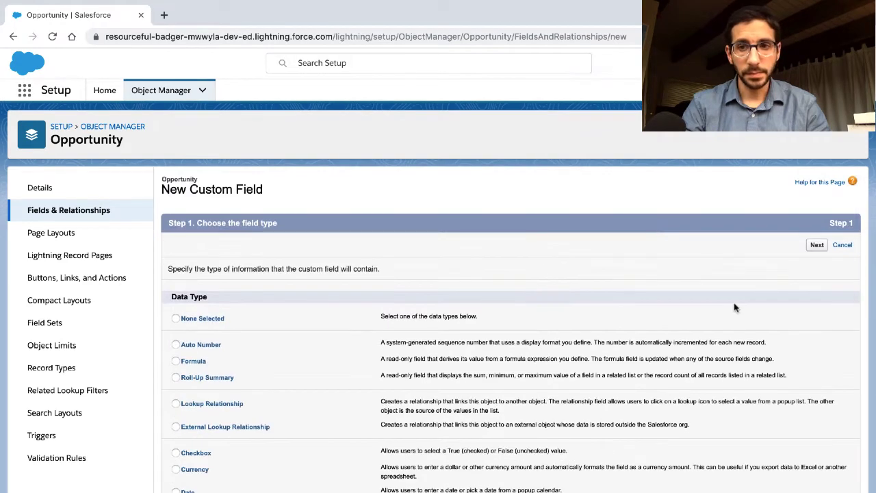
left_click(816, 246)
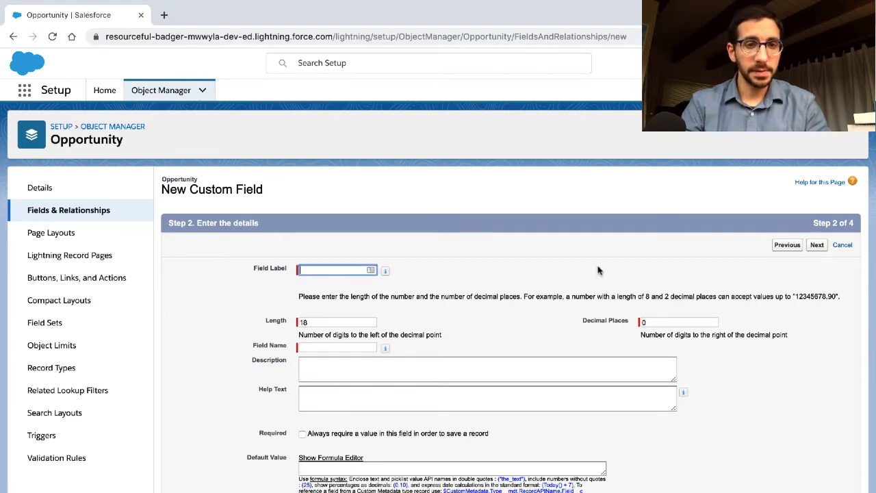
Copy "Discount Percent" from the Trailhead table into the new percent field as its Field Label.
key("ctrl+Left")
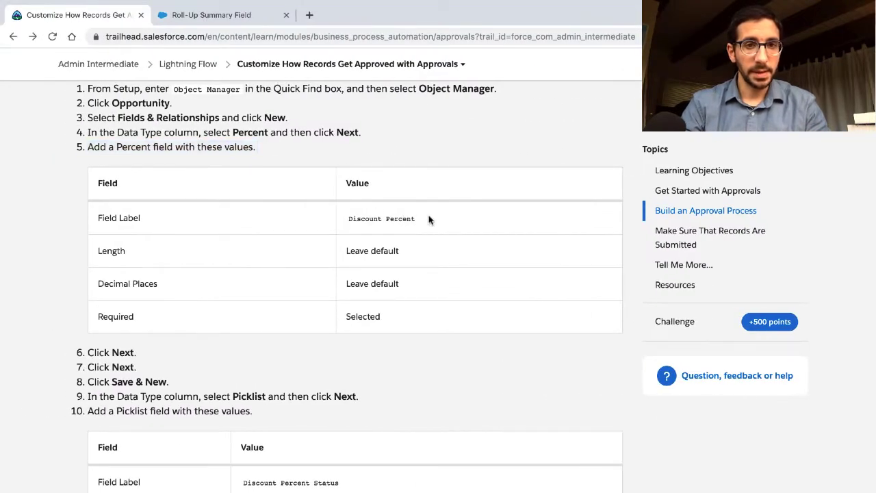
left_click_drag(428, 219, 346, 221)
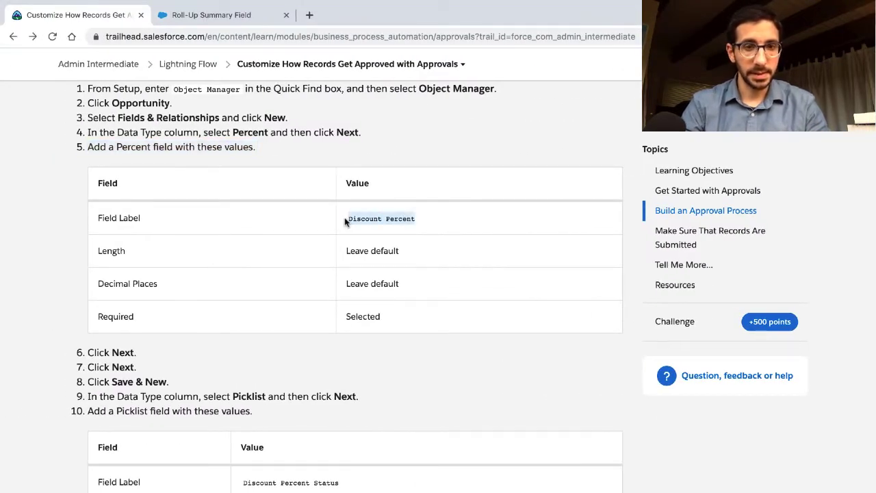
key("ctrl+c")
key("ctrl+Right")
left_click(341, 269)
key("ctrl+v")
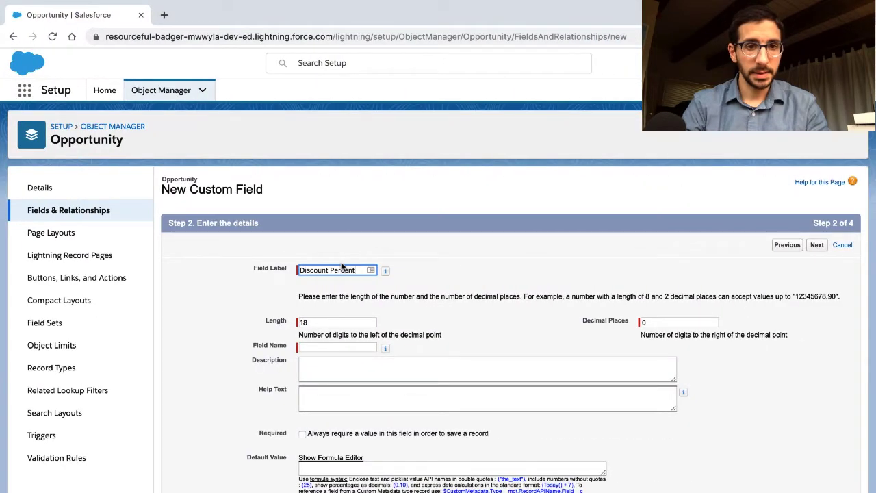
Check the remaining field values in the Trailhead table and make the Discount Percent field always required to save a record.
key("ctrl+Left")
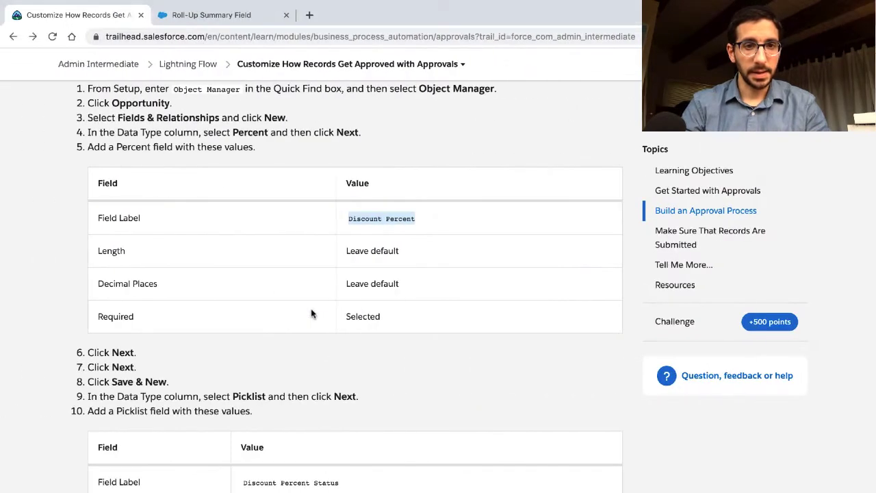
scroll(360, 312, "down", 2)
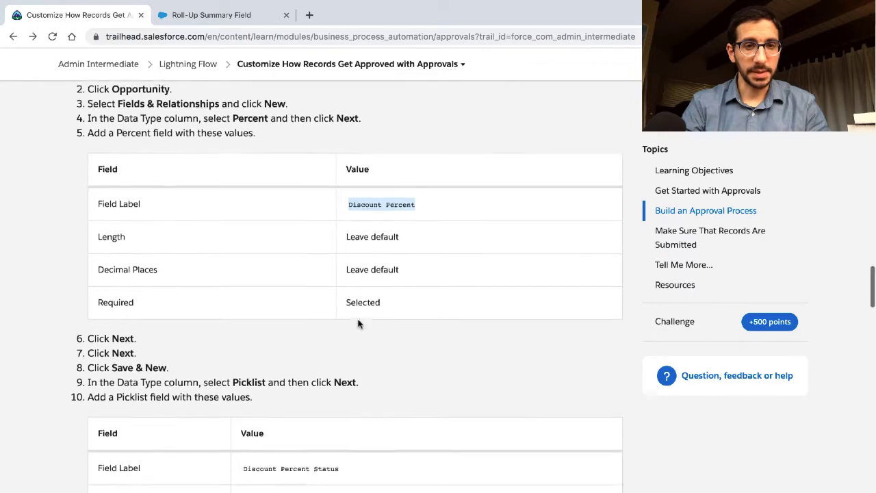
key("ctrl+Right")
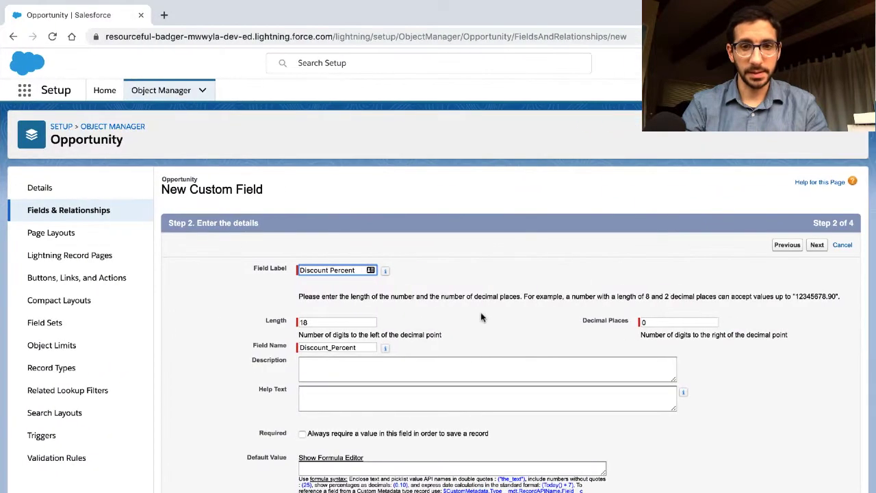
left_click(302, 436)
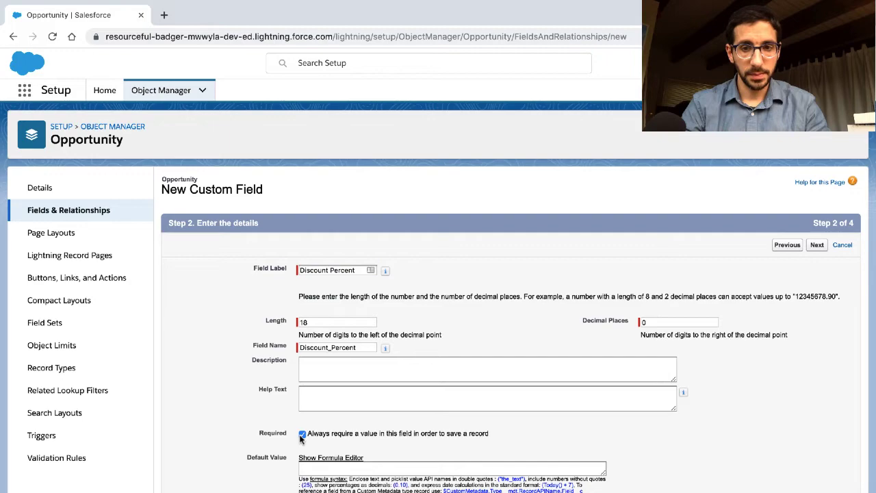
Check the Trailhead steps, keep the default field-level security and page layouts, and save Discount Percent while starting another new field.
key("ctrl+Left")
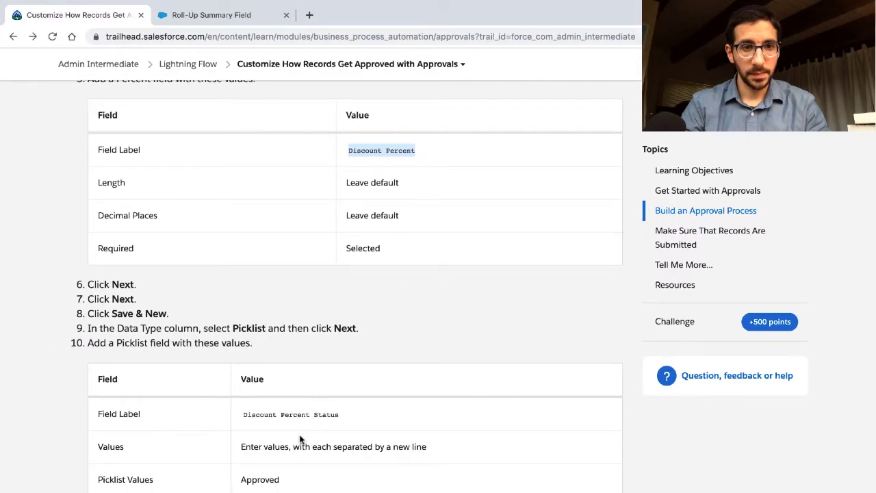
scroll(300, 439, "down", 5)
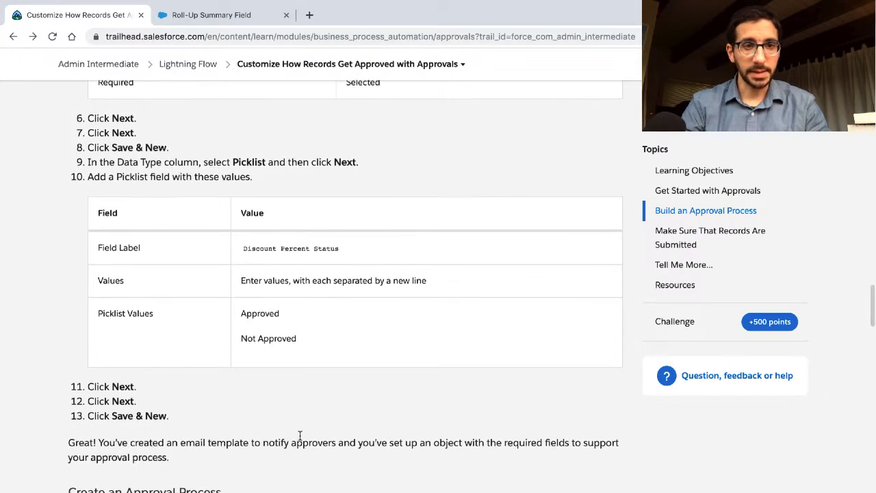
key("ctrl+Right")
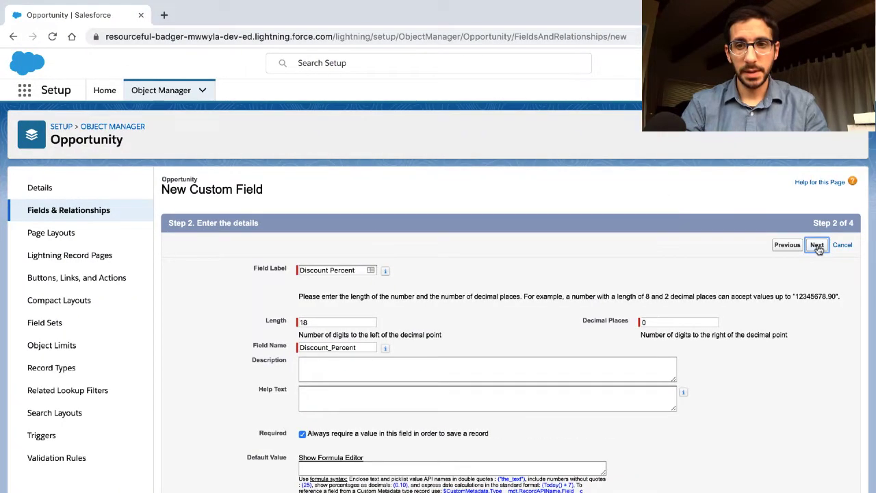
left_click(817, 245)
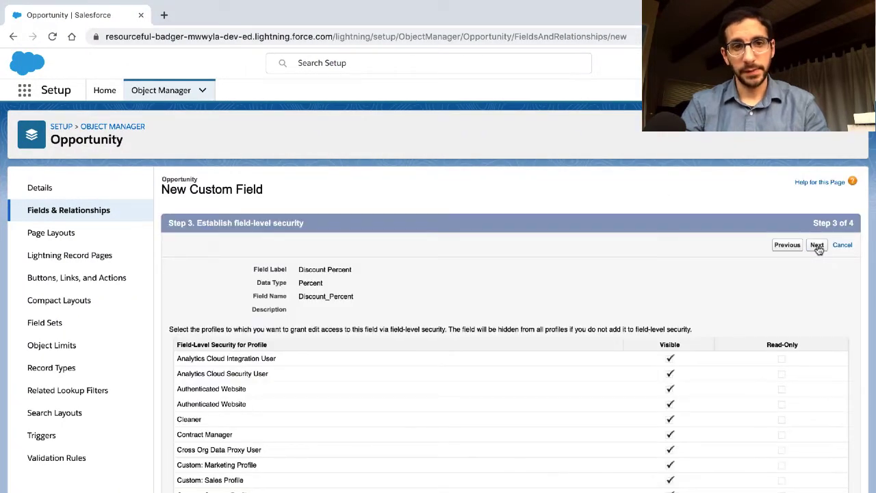
left_click(817, 245)
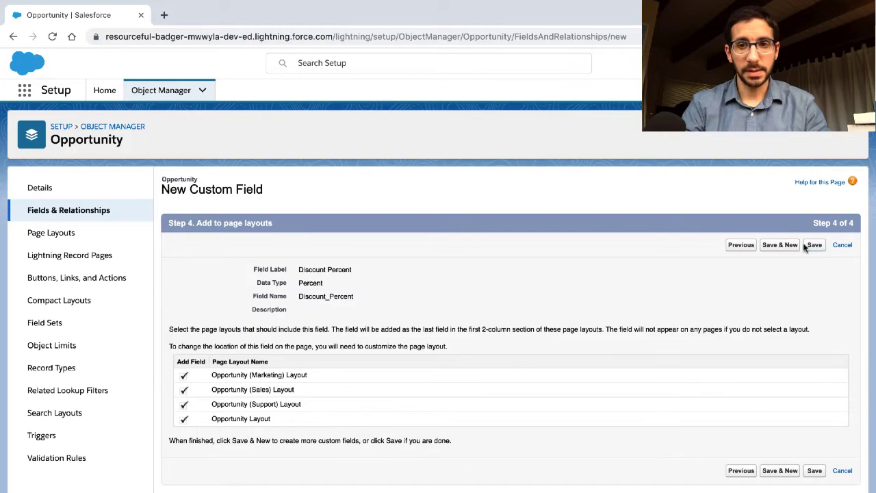
left_click(785, 247)
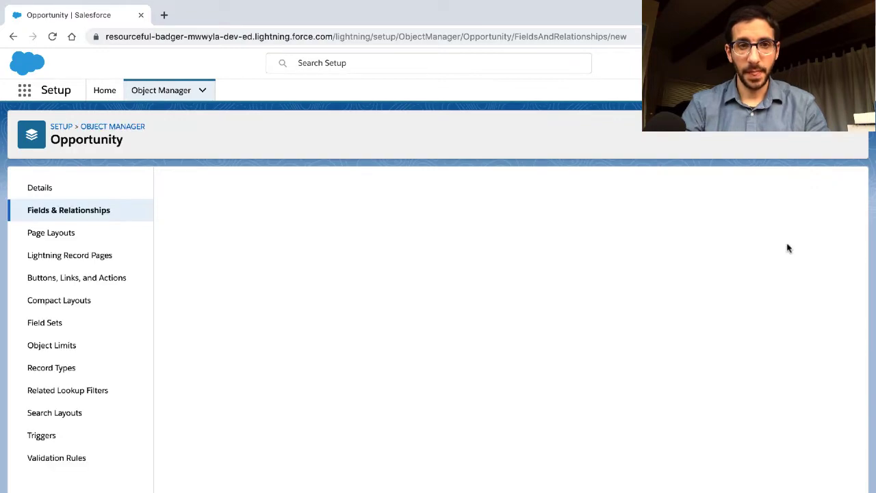
Choose Picklist as the new Opportunity field's data type and copy "Discount Percent Status" from the Trailhead table in as its Field Label.
key("ctrl+Left")
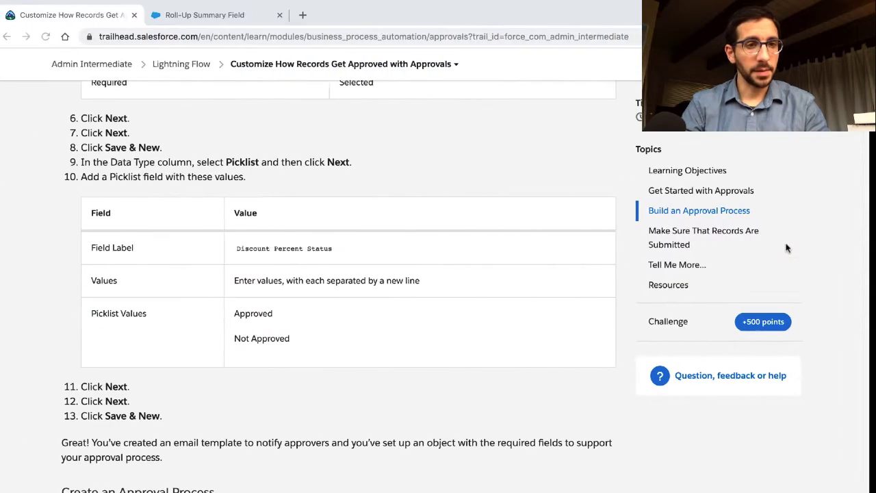
scroll(333, 213, "down", 2)
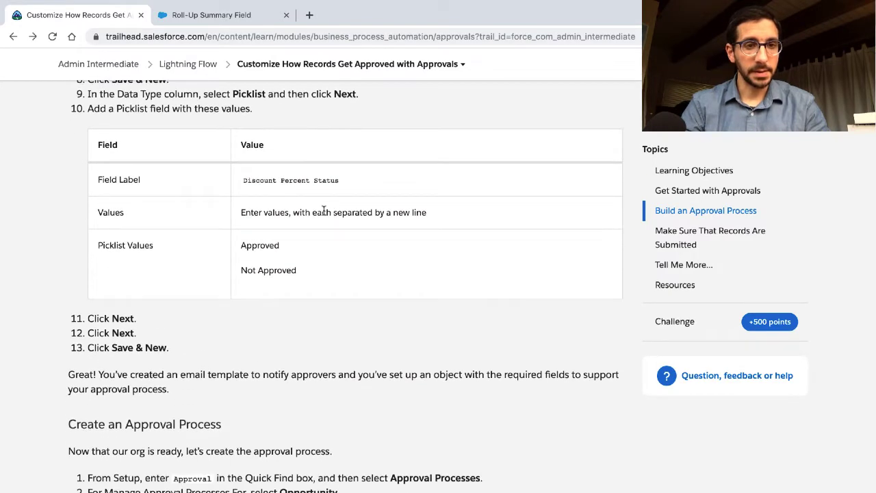
triple_click(315, 181)
key("ctrl+c")
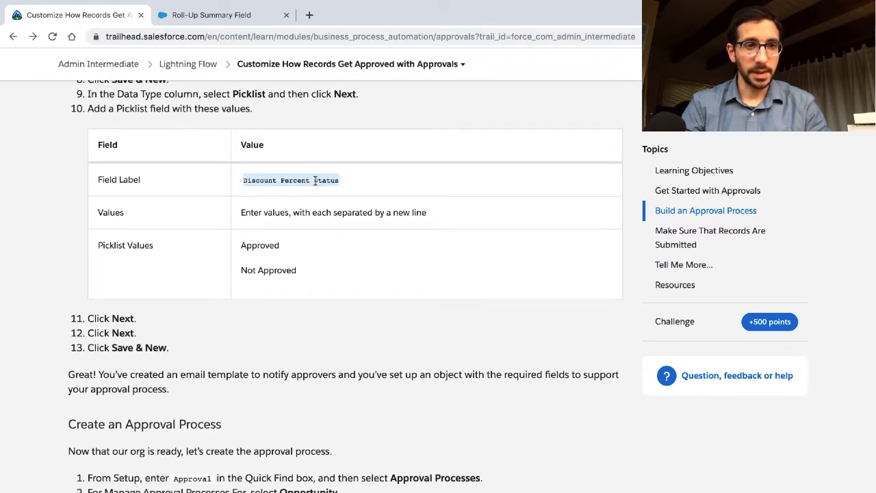
key("ctrl+Right")
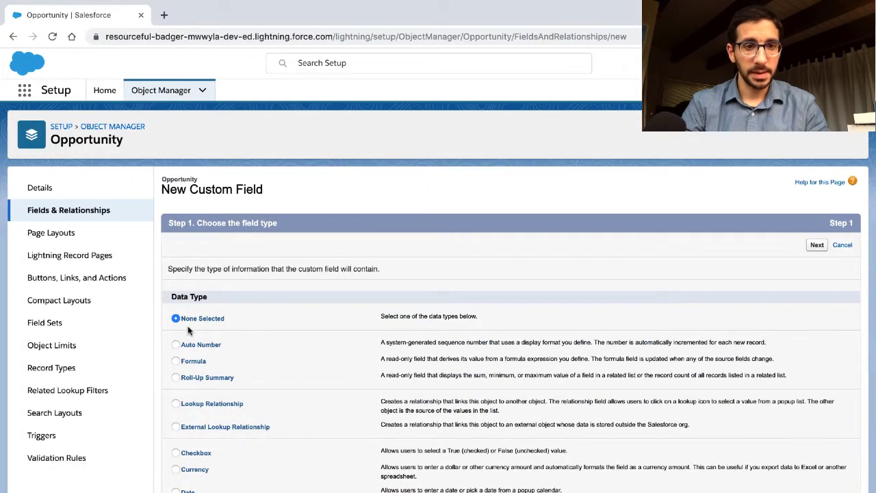
scroll(189, 329, "down", 5)
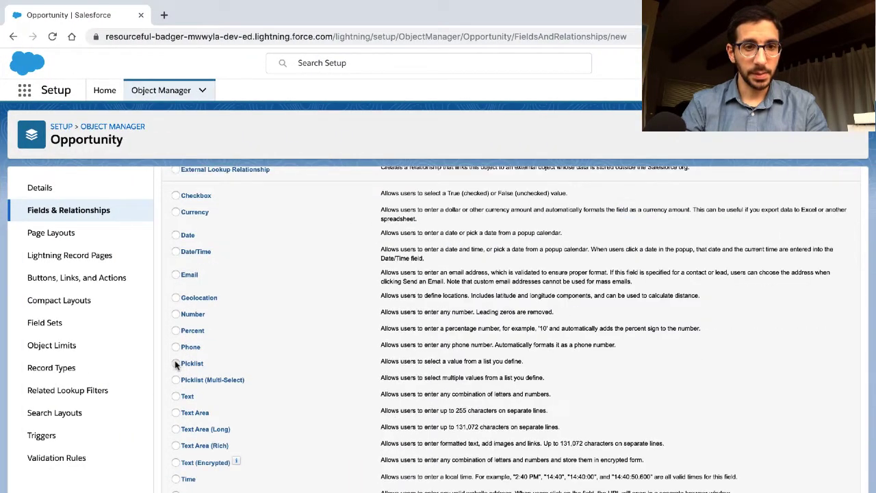
scroll(464, 317, "up", 5)
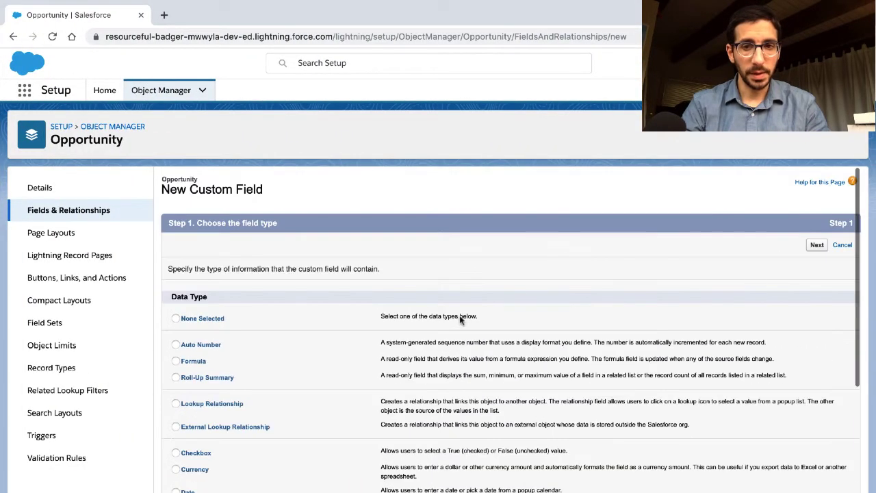
left_click(815, 245)
key("ctrl+v")
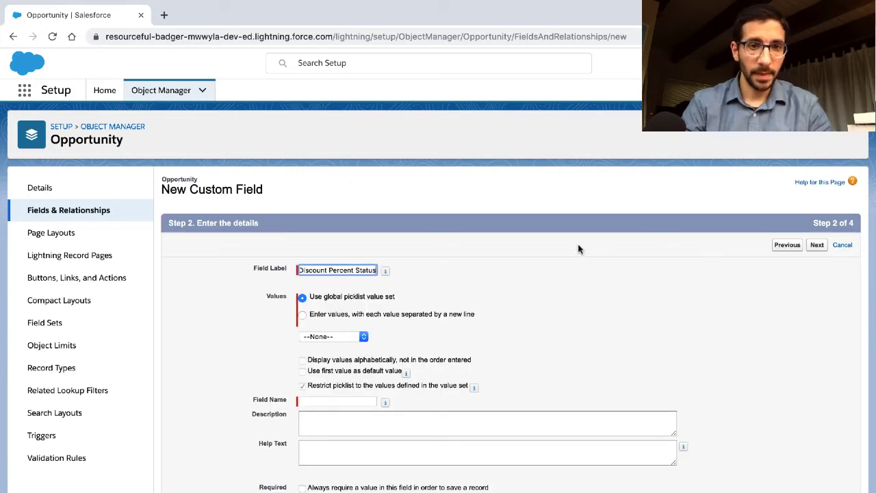
Check the Values setting in the Trailhead table and have the picklist use entered values, each separated by a new line.
key("ctrl+Left")
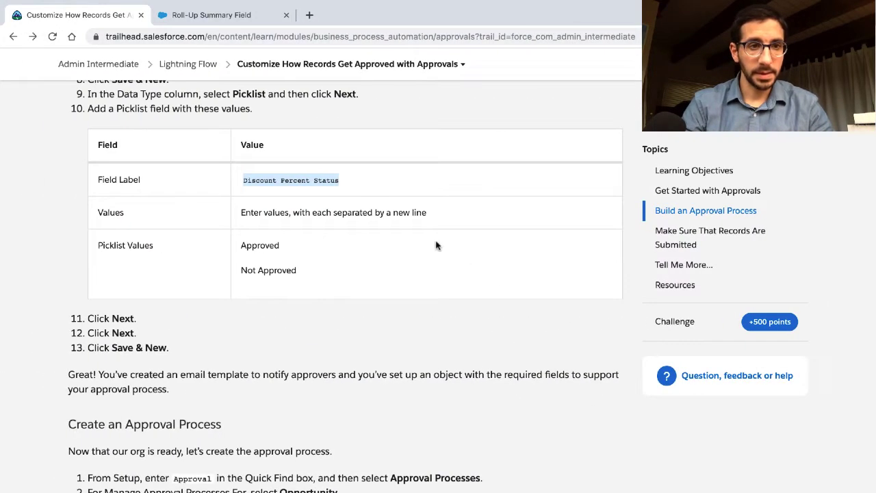
triple_click(401, 212)
key("ctrl+Right")
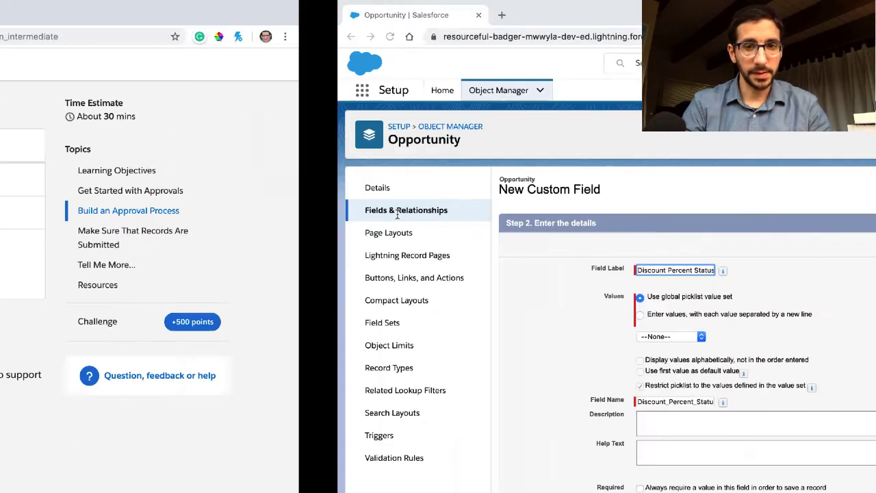
left_click(312, 317)
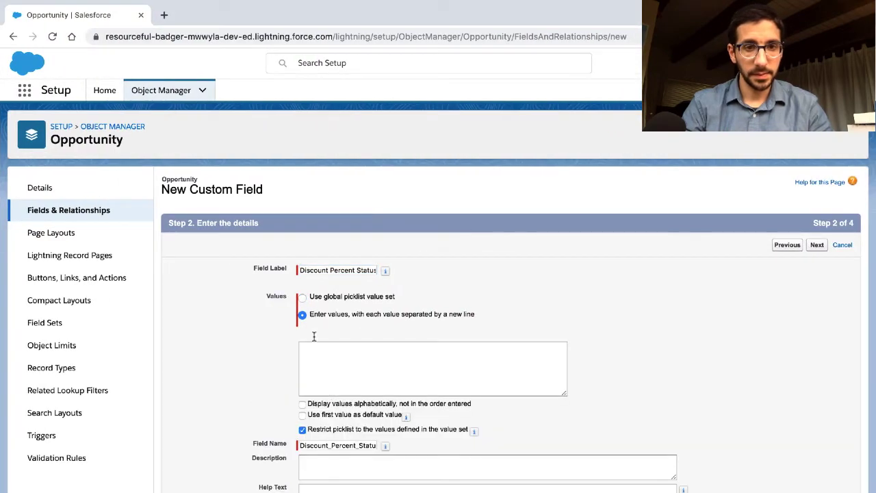
Copy the picklist values "Approved" and "Not Approved" from the Trailhead table into the Discount Percent Status field's value list.
key("ctrl+Left")
left_click(310, 286)
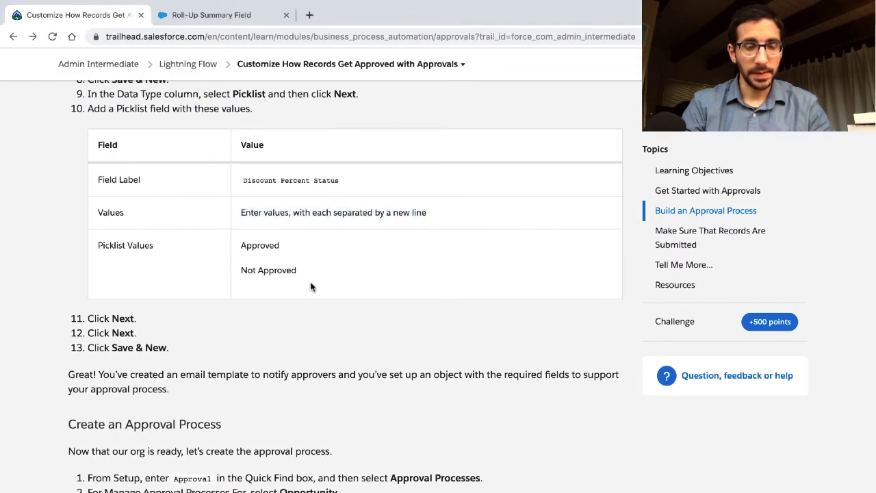
left_click_drag(310, 286, 231, 256)
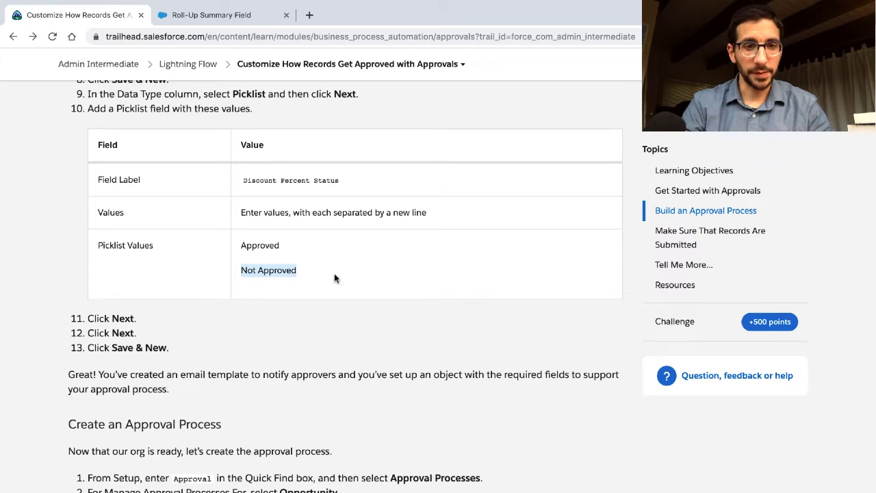
left_click_drag(333, 277, 239, 245)
key("super+c")
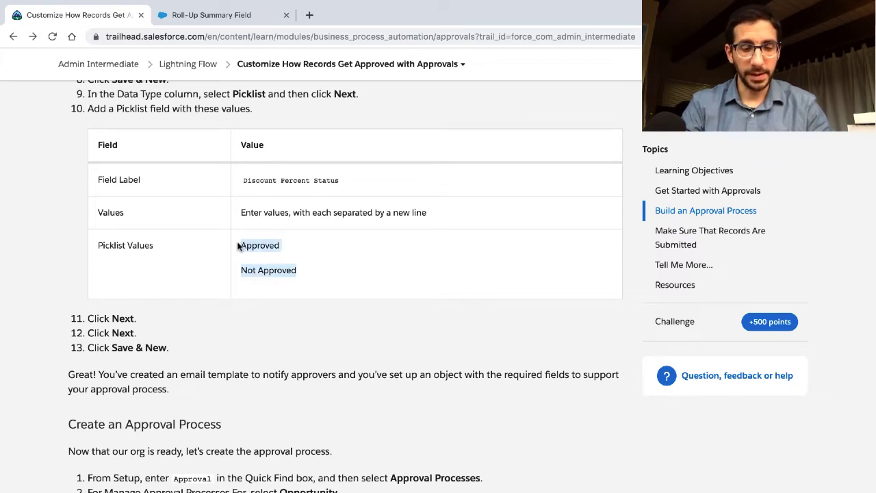
key("ctrl+Right")
left_click(318, 357)
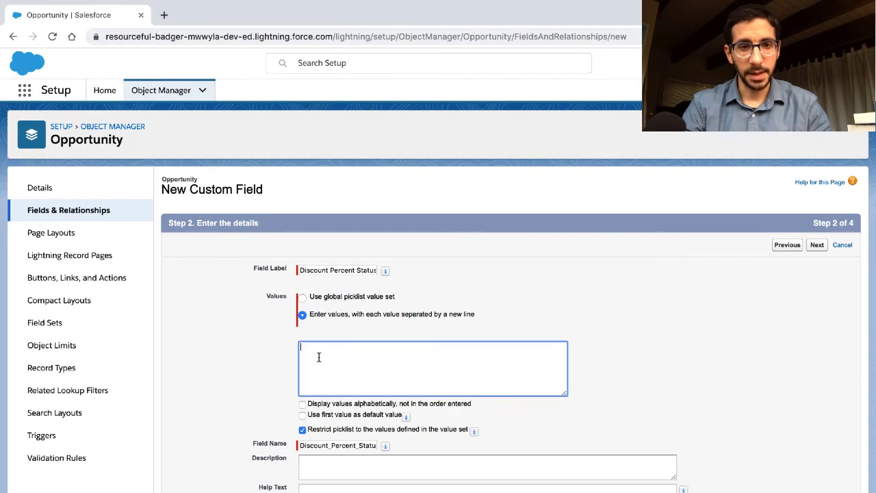
key("super+v")
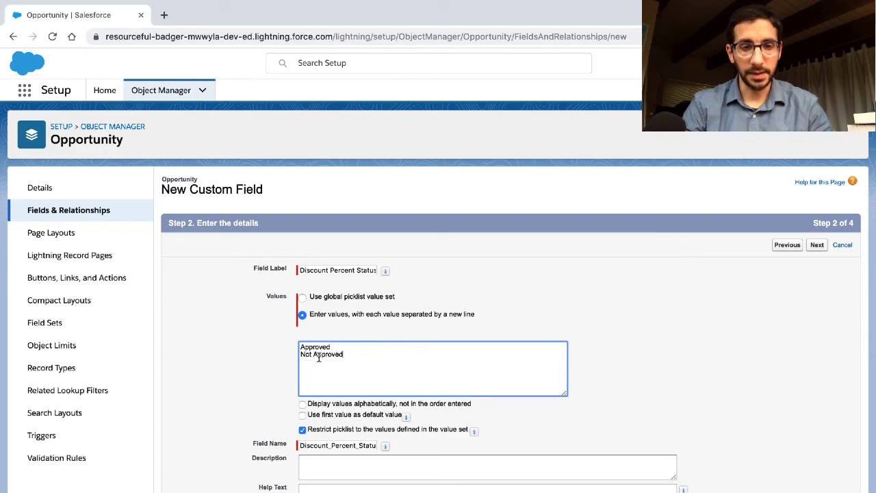
Check the remaining Trailhead steps, keep the default field-level security and page layouts, and save Discount Percent Status with the Save & New option.
key("ctrl+Left")
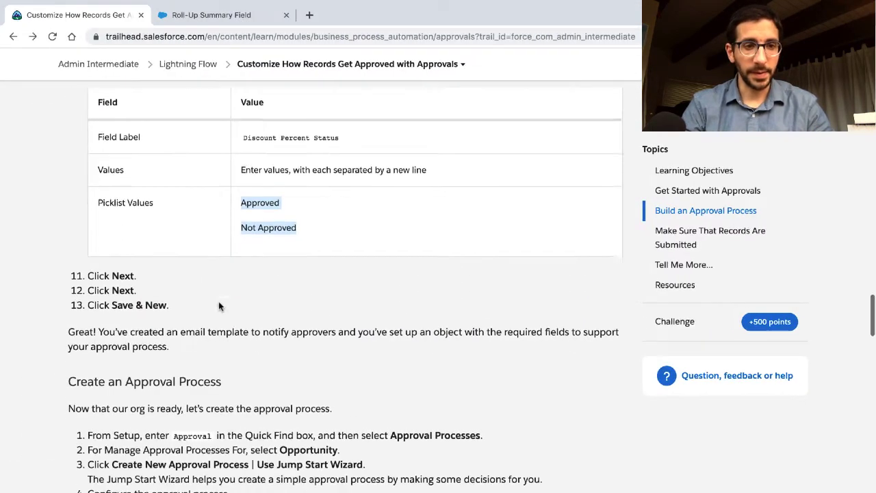
scroll(219, 305, "down", 2)
scroll(219, 302, "down", 1)
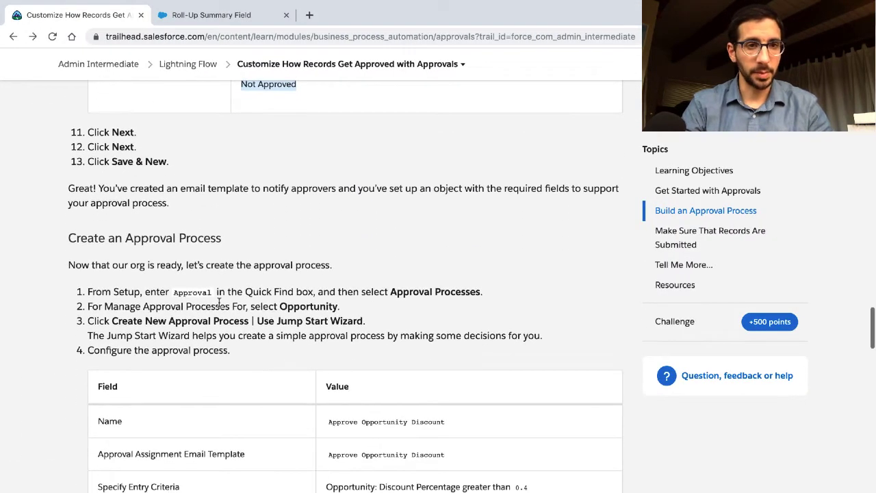
triple_click(210, 189)
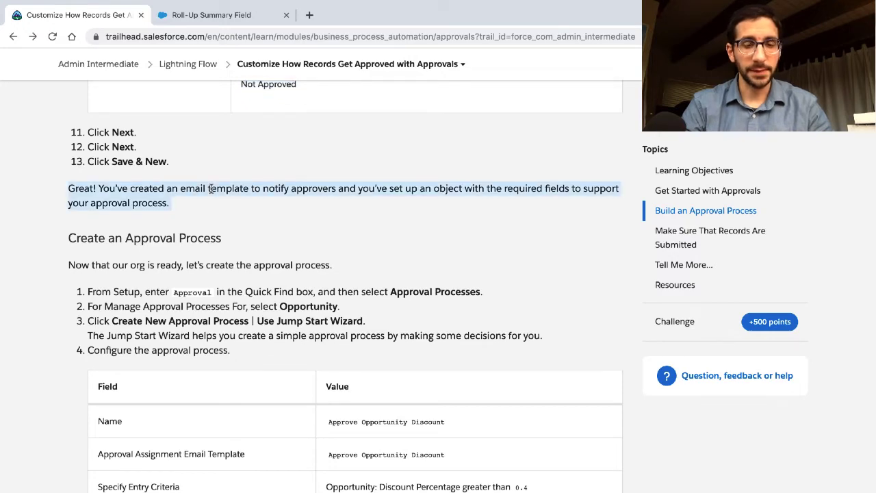
key("ctrl+Right")
left_click(819, 247)
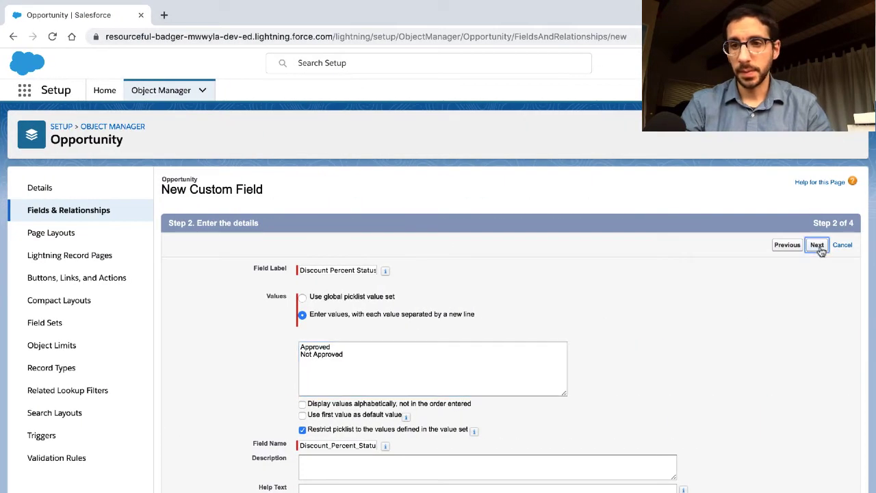
left_click(820, 246)
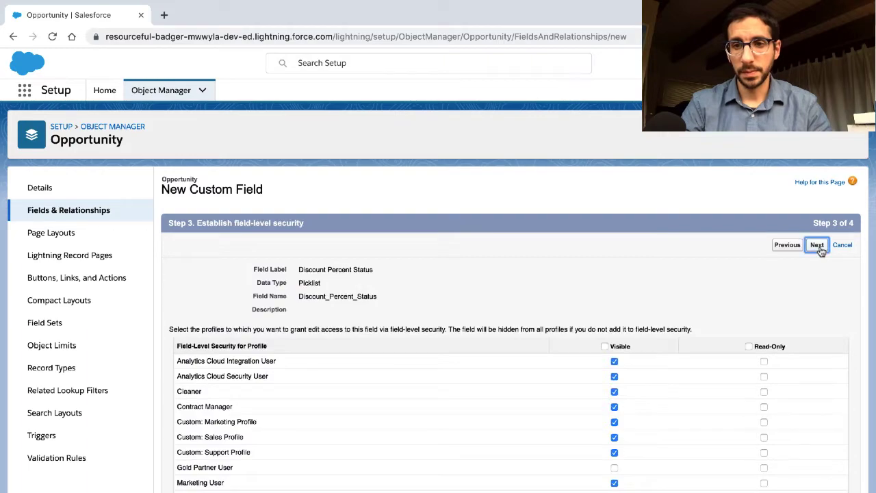
left_click(781, 245)
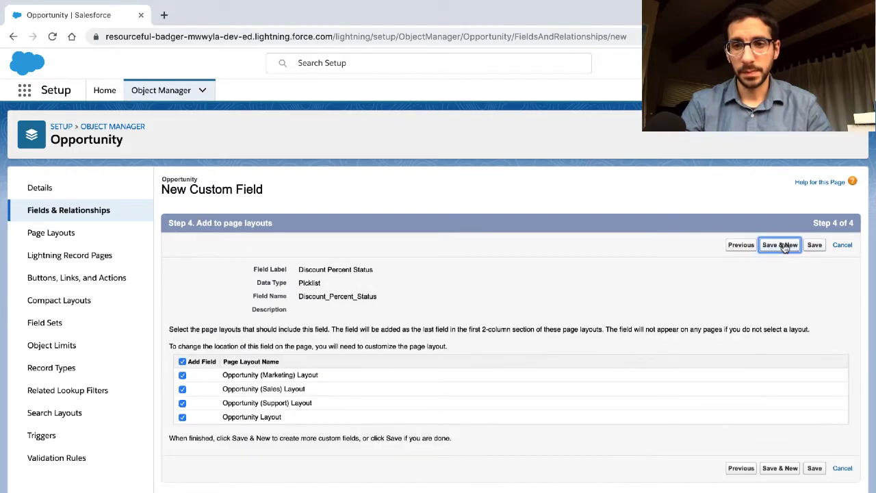
Read Trailhead's Create an Approval Process instructions and copy the search term "Approval" from their first step.
key("ctrl+Left")
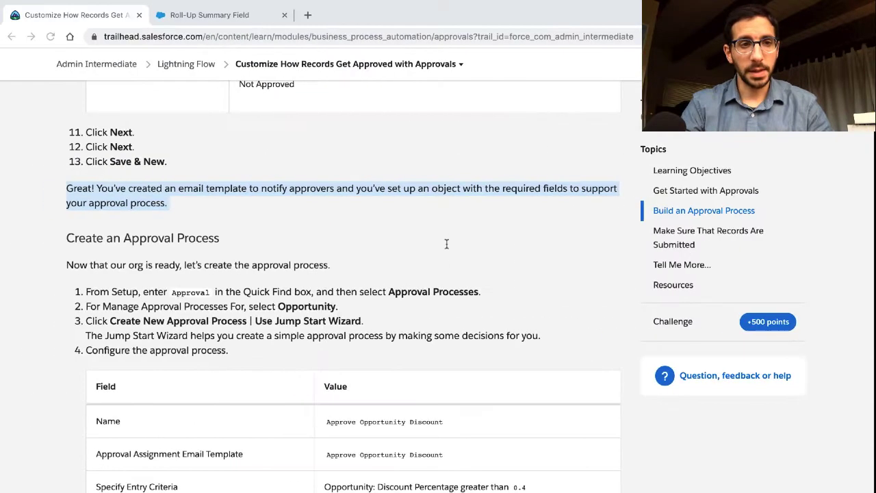
scroll(391, 257, "down", 2)
scroll(391, 256, "down", 1)
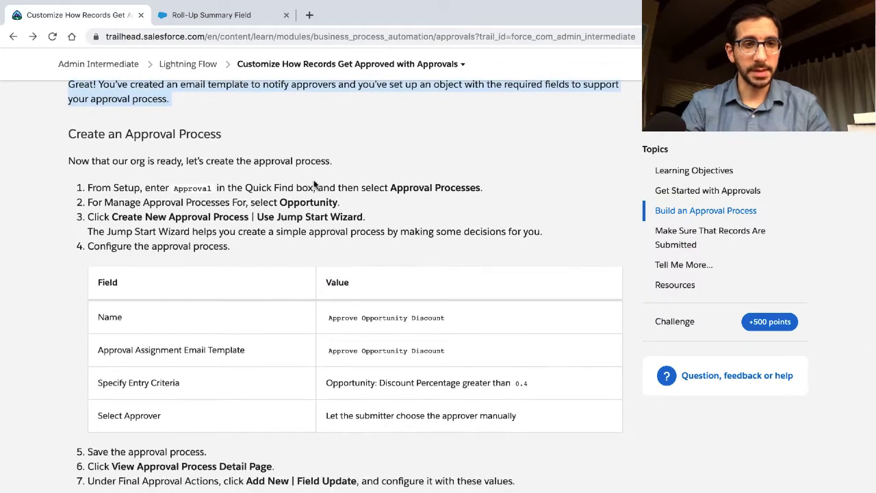
triple_click(268, 155)
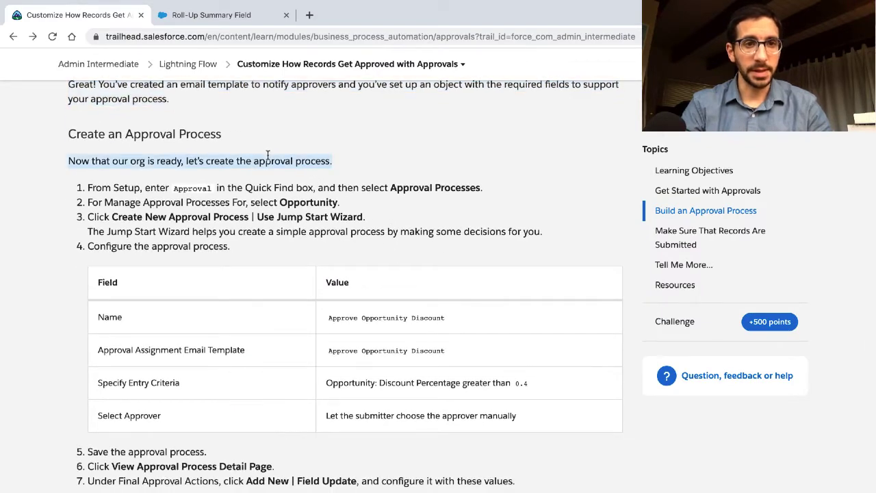
scroll(271, 192, "down", 2)
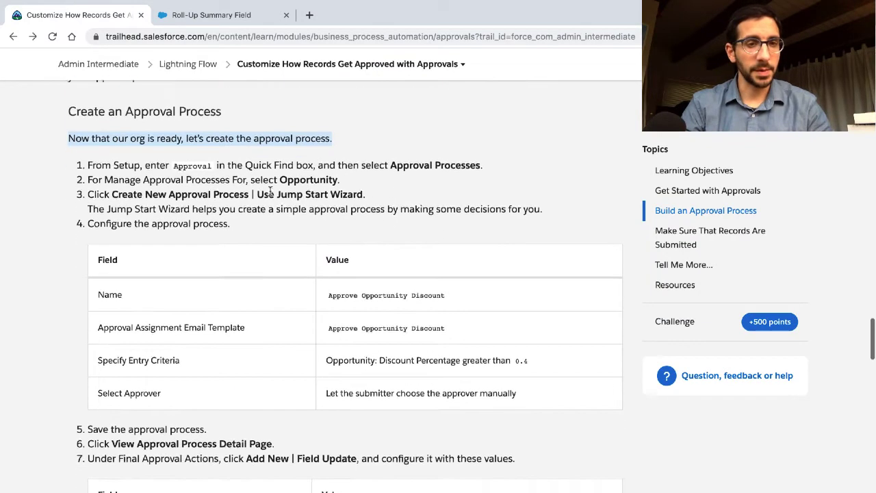
left_click(184, 142)
triple_click(184, 143)
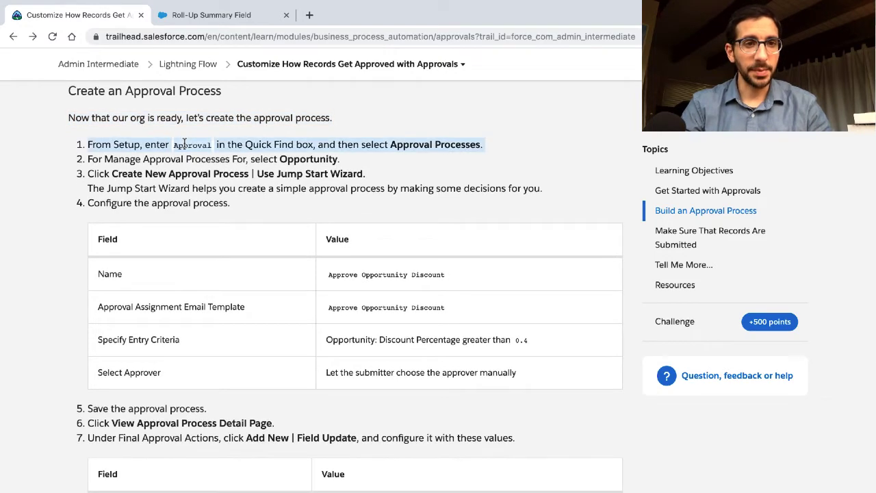
double_click(184, 143)
key("super+c")
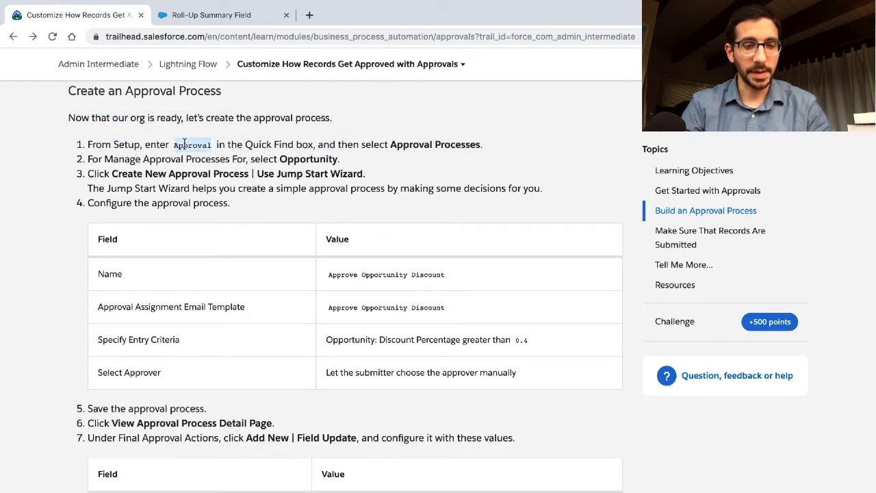
Search Salesforce Setup for "Approval" and open the Approval Processes page.
key("ctrl+Right")
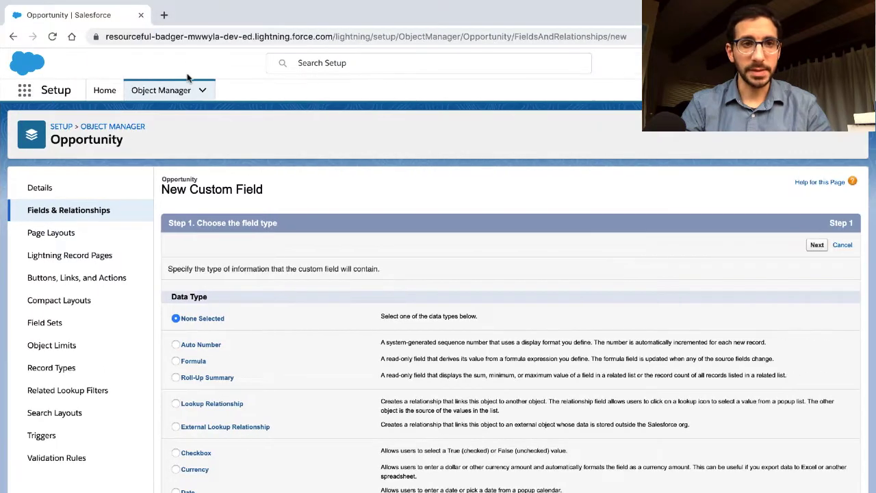
left_click(104, 90)
left_click(90, 123)
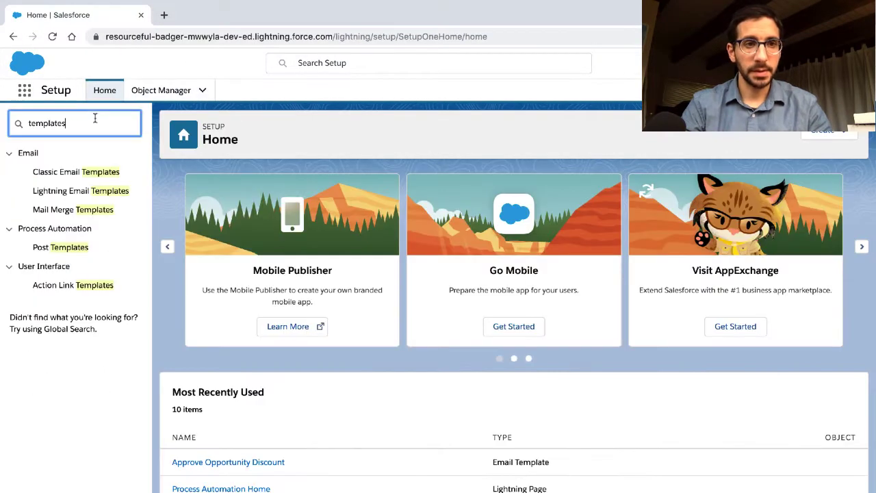
key("super+v")
key("super+a")
key("super+v")
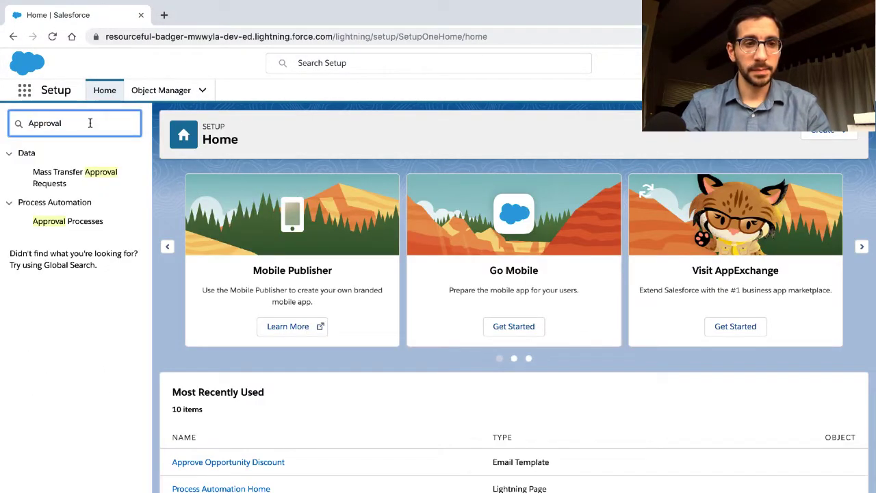
left_click(72, 223)
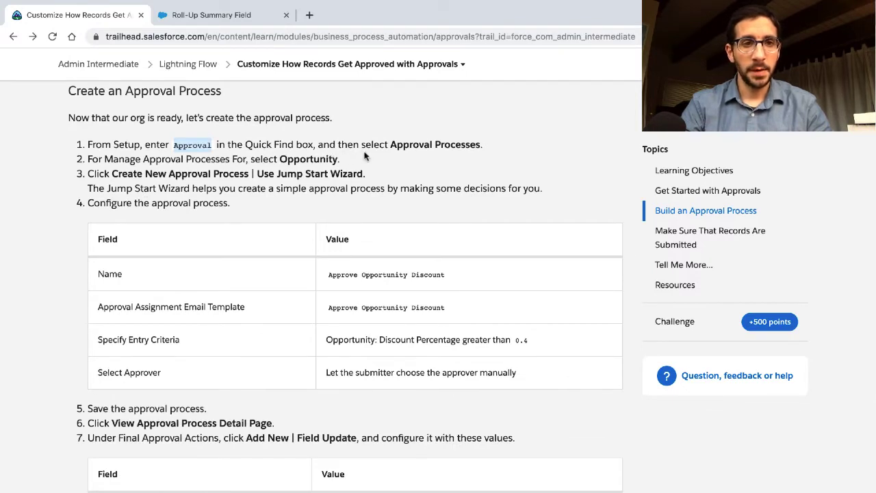
Choose Opportunity as the object to manage approval processes for, and read Trailhead's next instruction about the creation wizard.
double_click(325, 158)
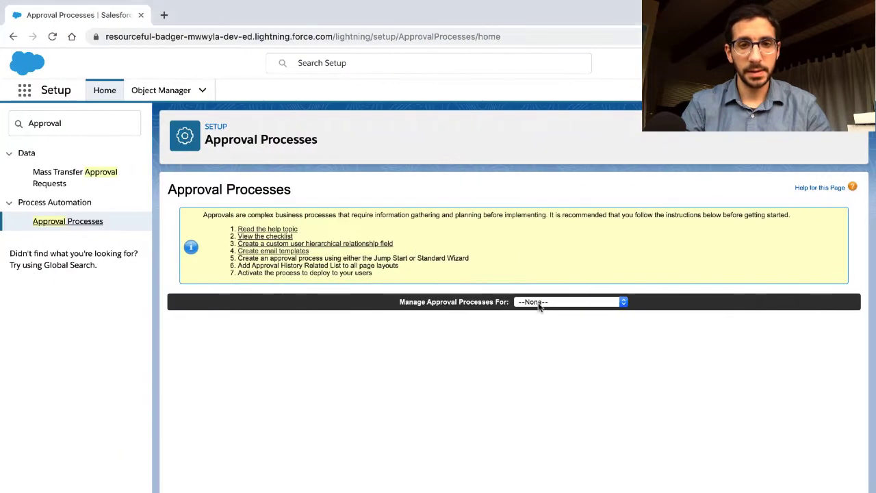
left_click(538, 305)
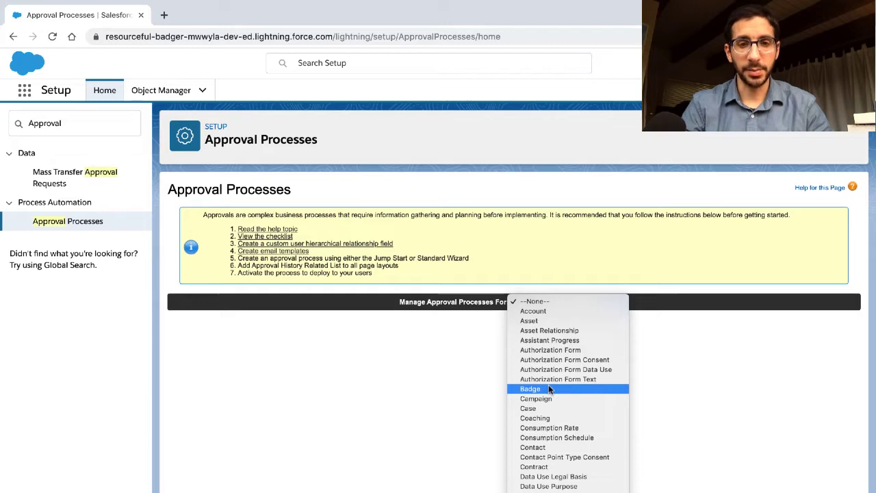
scroll(549, 389, "down", 5)
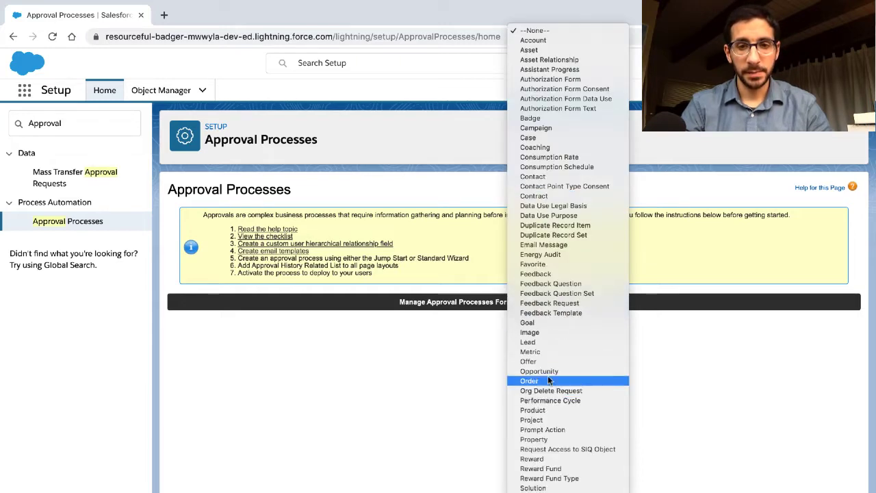
left_click(547, 371)
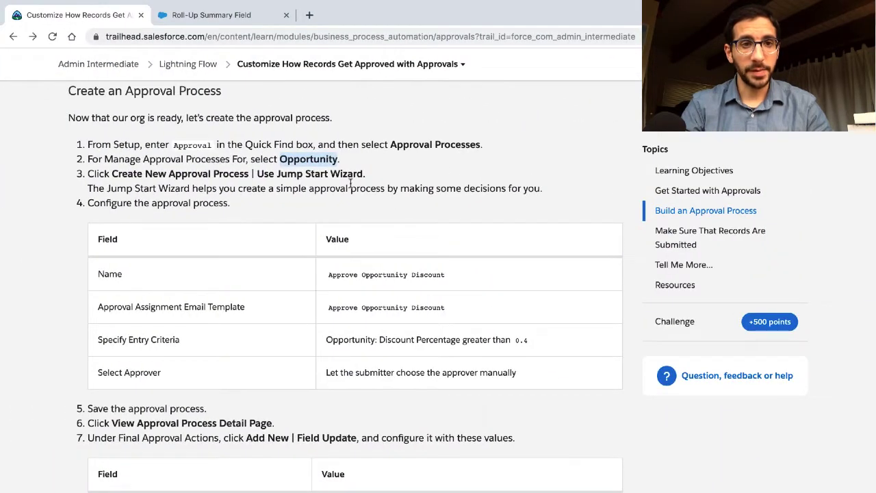
triple_click(342, 175)
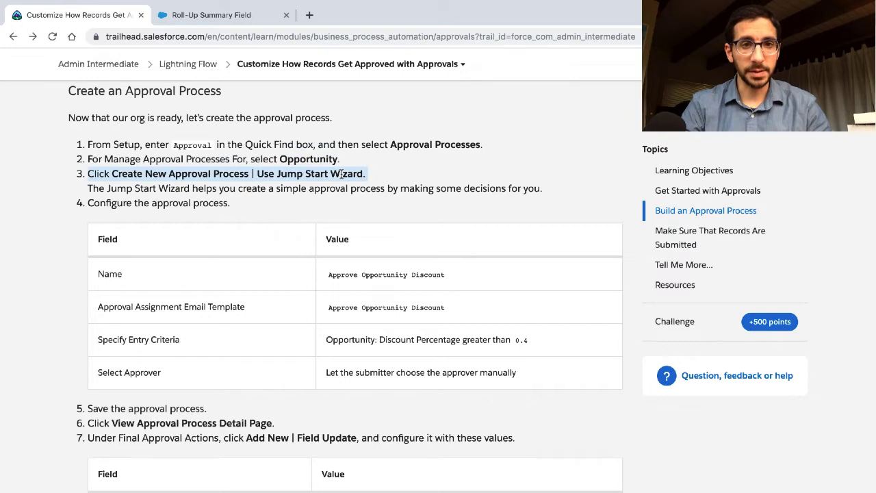
triple_click(331, 188)
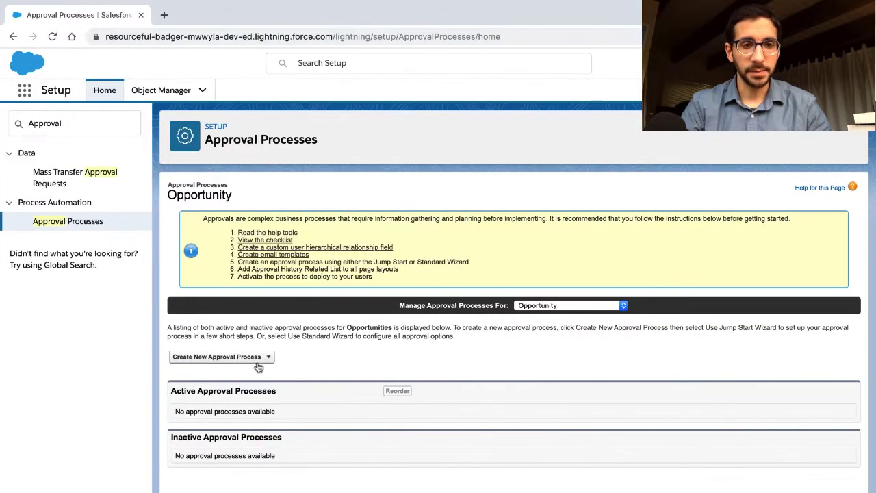
left_click(260, 361)
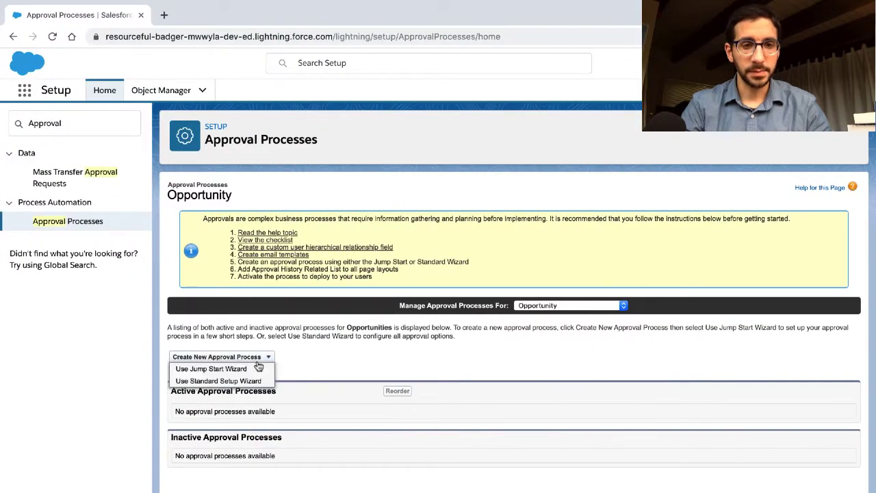
left_click(252, 381)
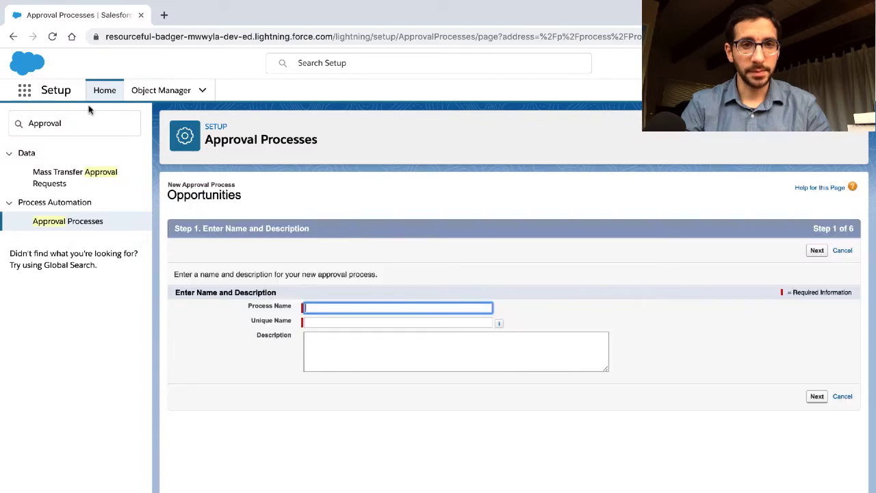
left_click(11, 40)
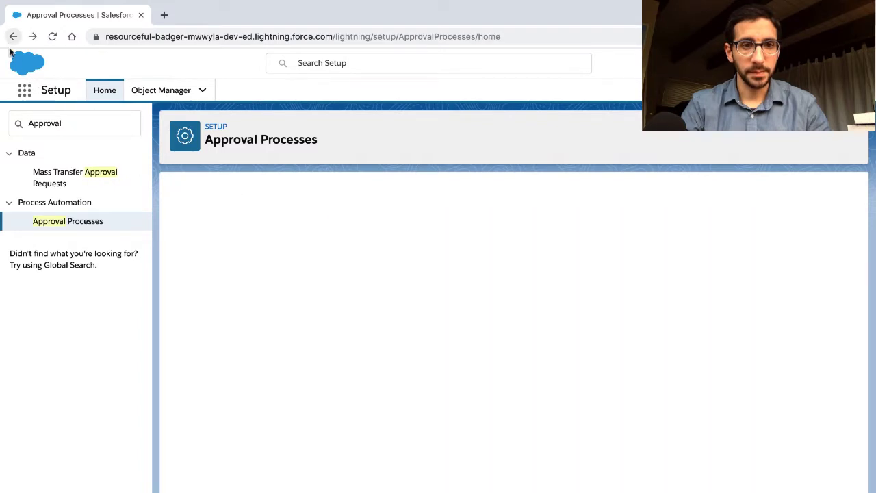
Start a new Opportunity approval process with the Jump Start Wizard and name it "Approve Opportunity Discount", copied from the Trailhead table.
left_click(245, 358)
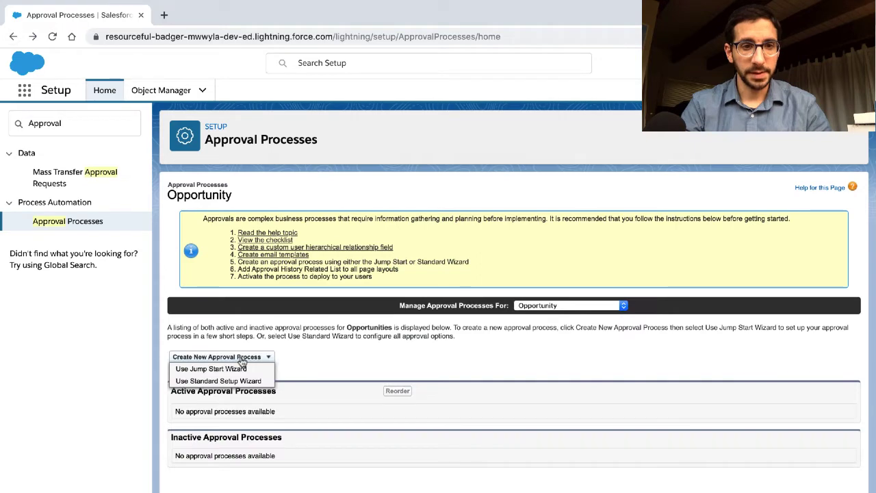
left_click(238, 370)
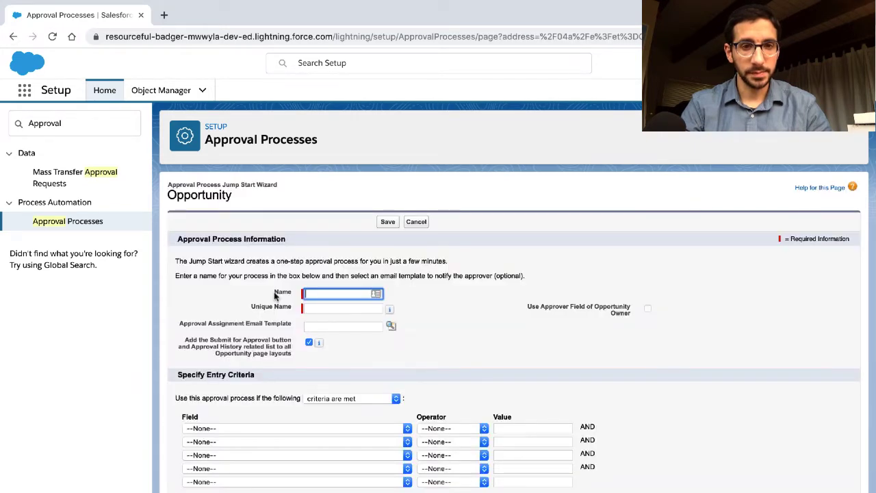
key("ctrl+Left")
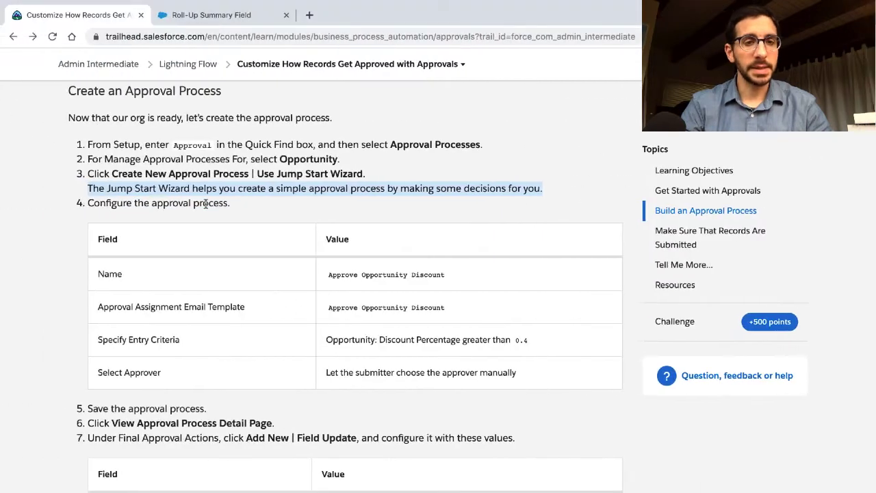
scroll(205, 204, "down", 3)
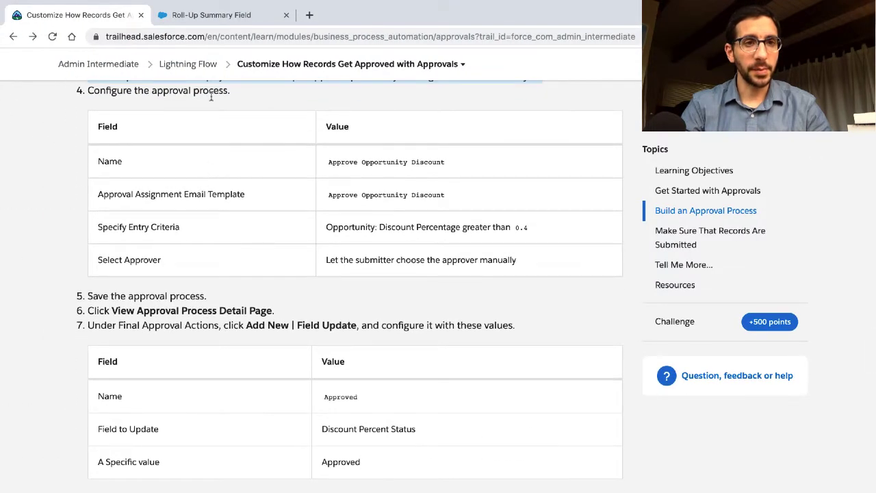
triple_click(211, 95)
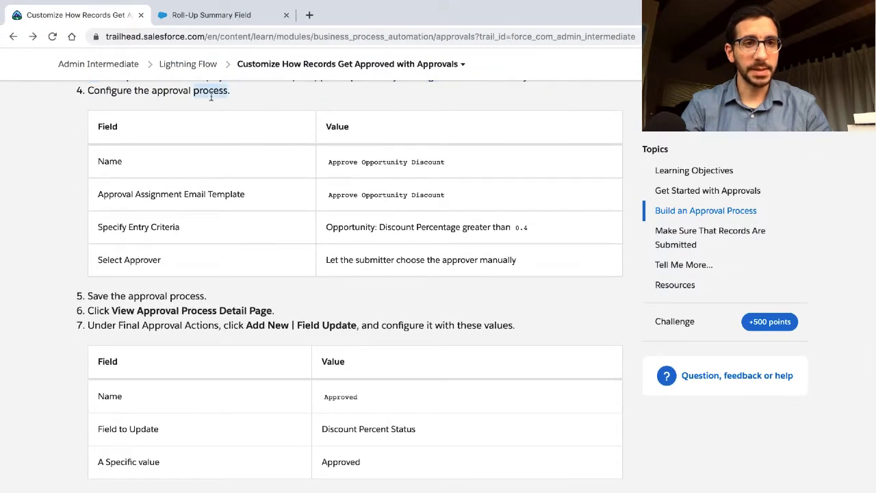
triple_click(349, 162)
key("super+c")
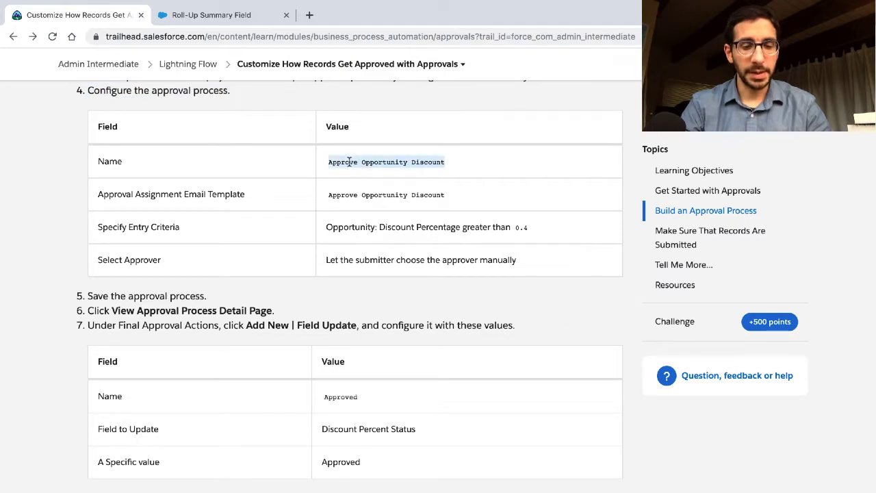
key("ctrl+Right")
key("super+v")
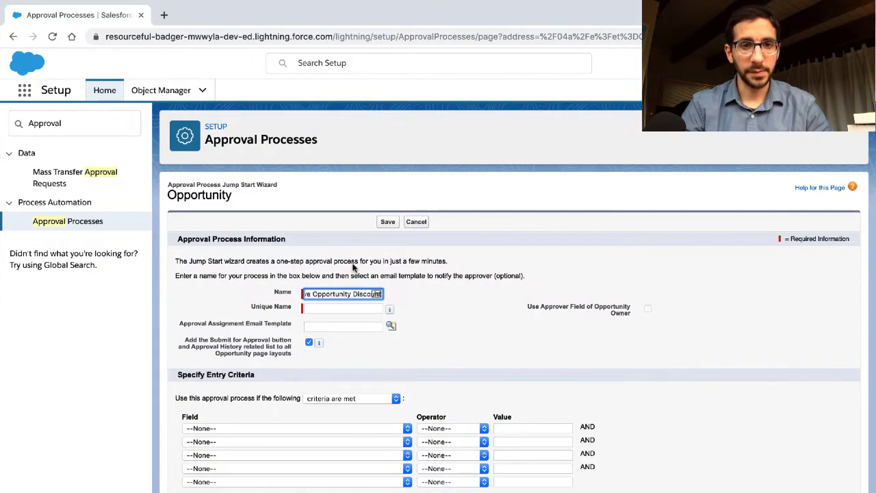
left_click(283, 304)
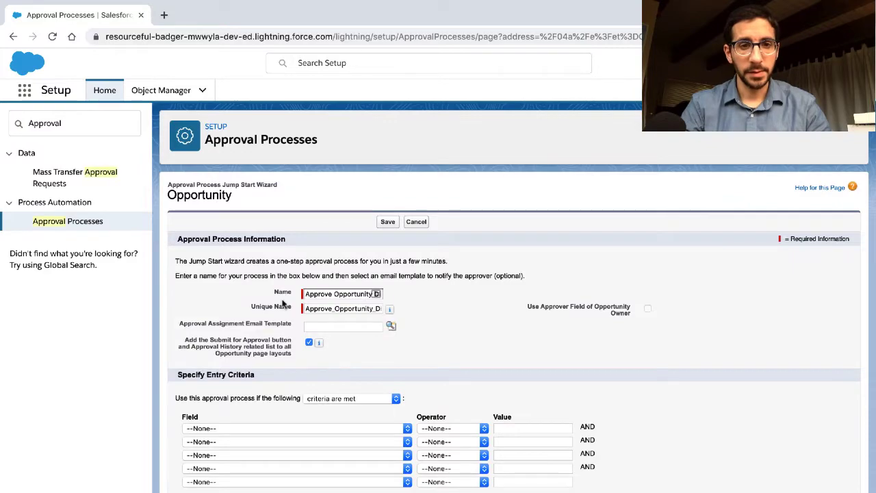
Copy "Approve Opportunity Discount" from the Trailhead table into the approval process's Approval Assignment Email Template field.
key("ctrl+Left")
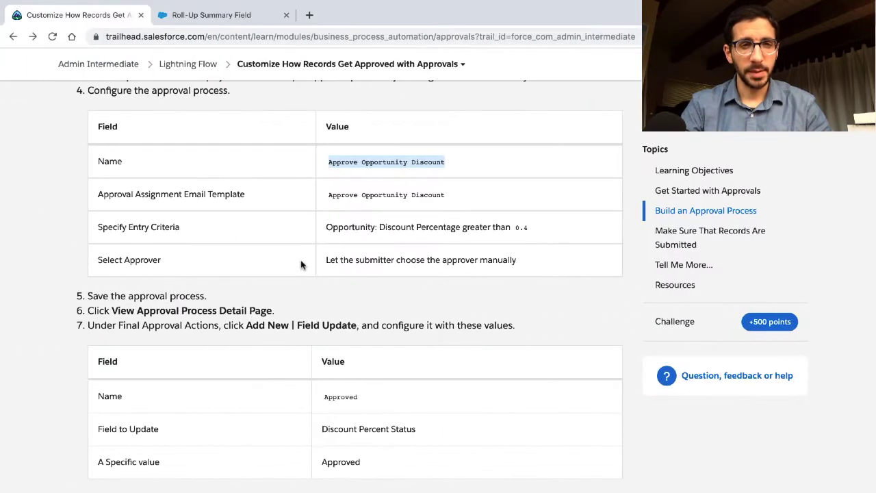
triple_click(374, 200)
key("ctrl+c")
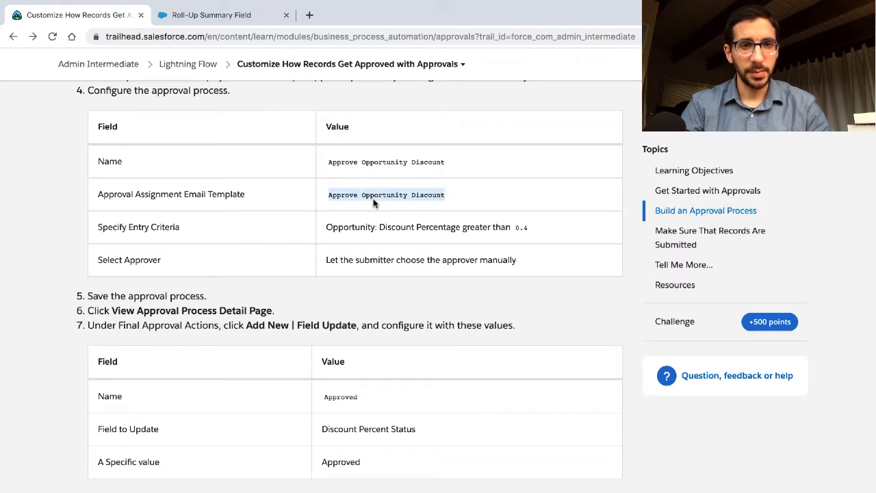
key("ctrl+Right")
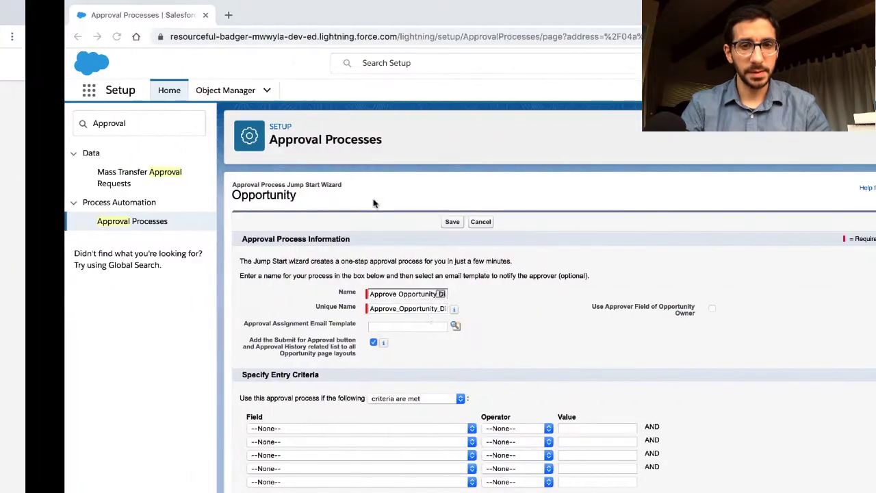
left_click(354, 327)
key("ctrl+v")
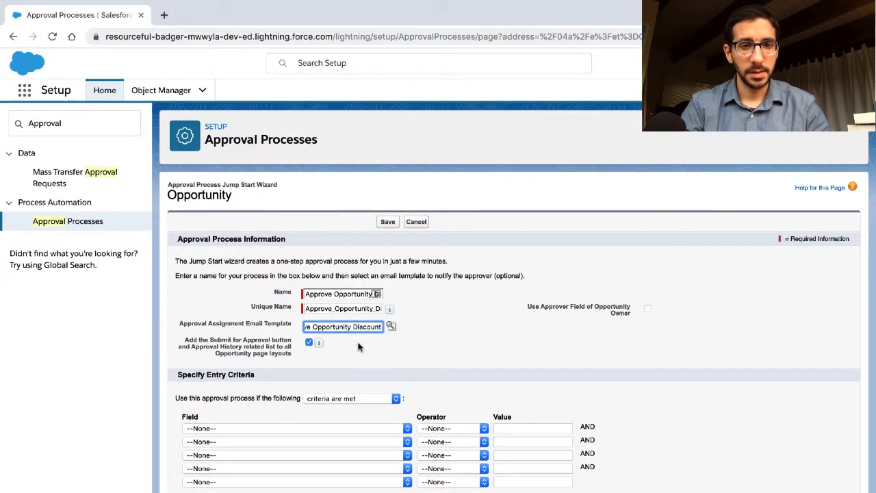
Set the first entry criterion's field to "Opportunity: Discount Percent" and compare it with the entry criteria in the Trailhead table.
key("ctrl+Left")
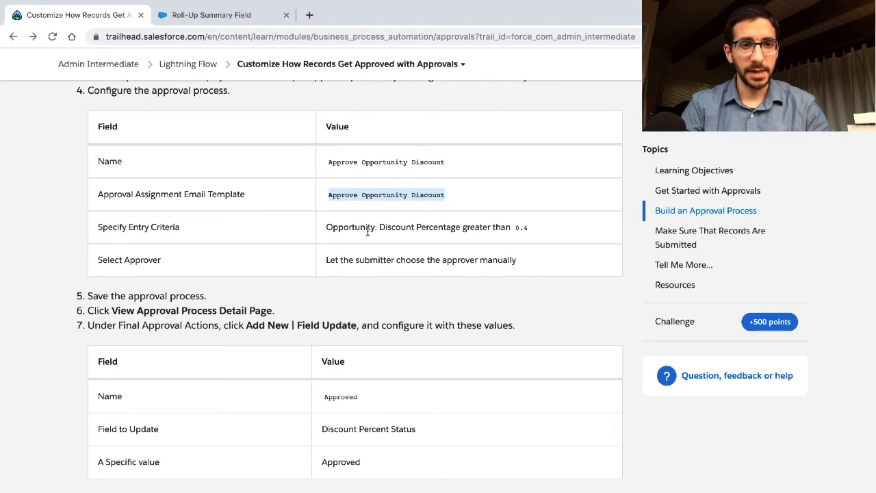
triple_click(367, 232)
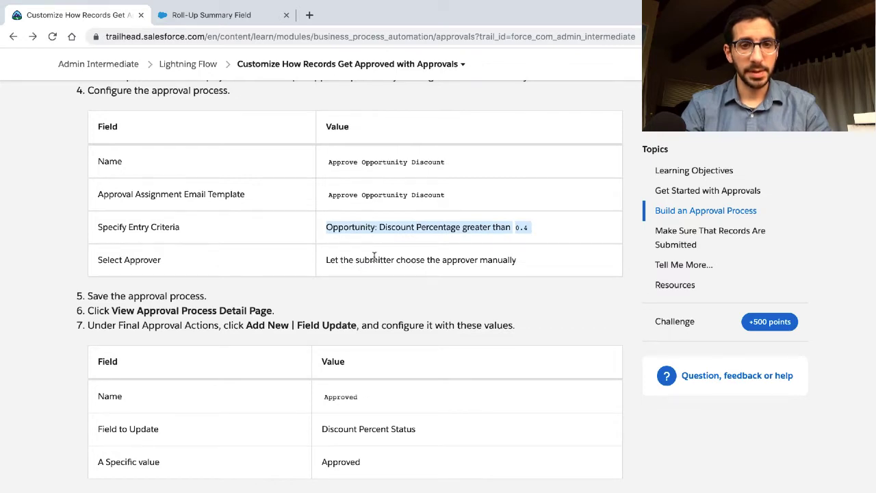
key("ctrl+Right")
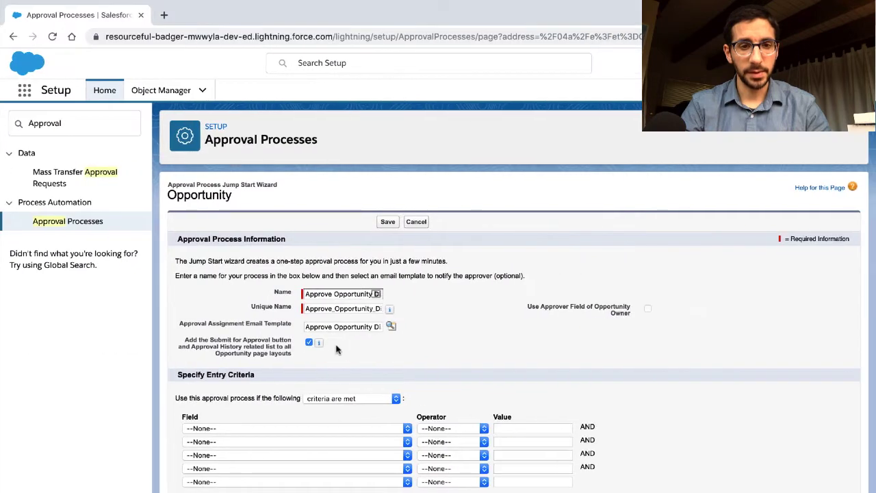
left_click(322, 430)
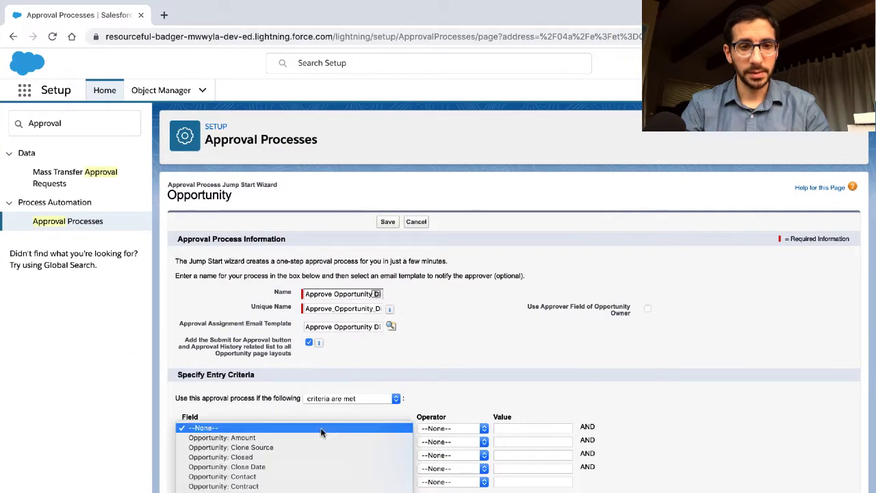
scroll(320, 465, "down", 4)
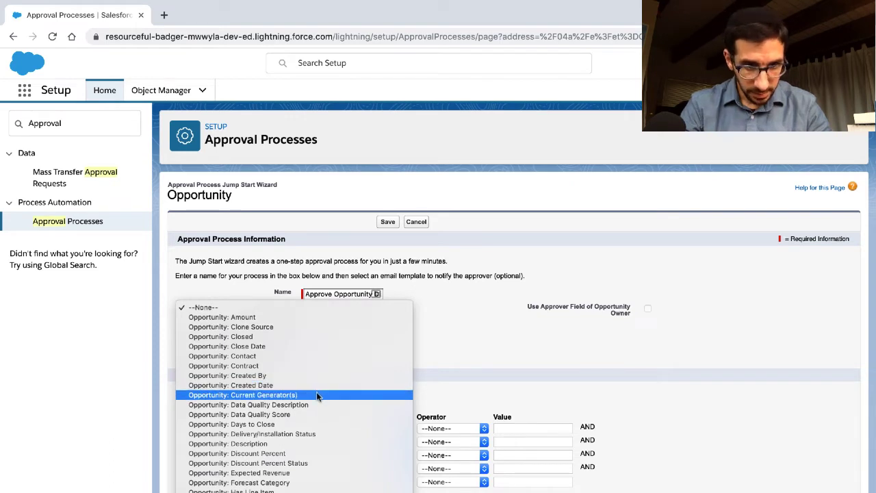
left_click(309, 455)
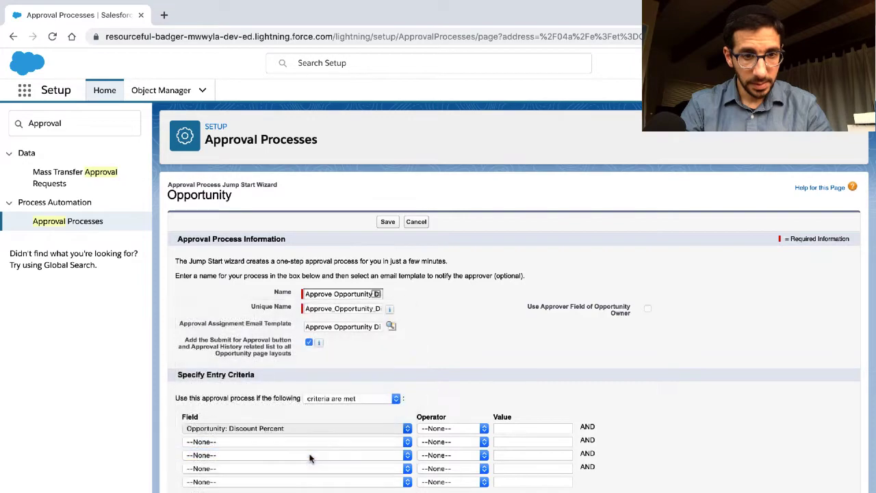
key("ctrl+Left")
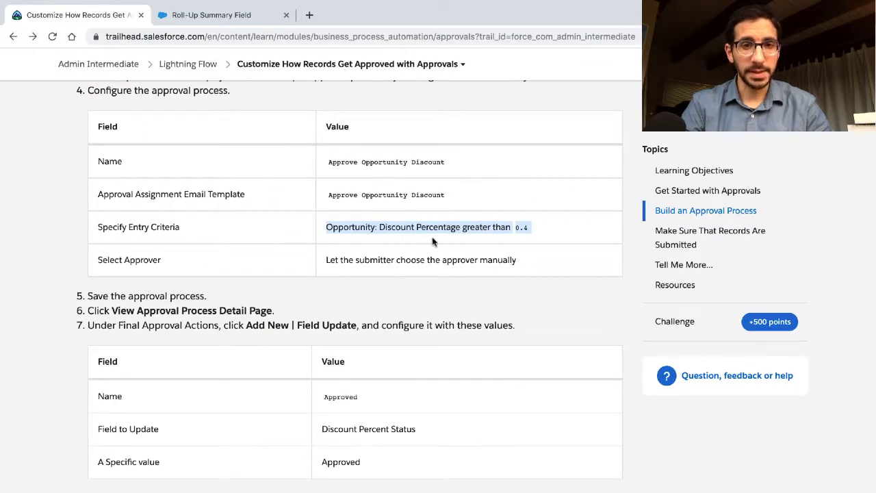
key("ctrl+Right")
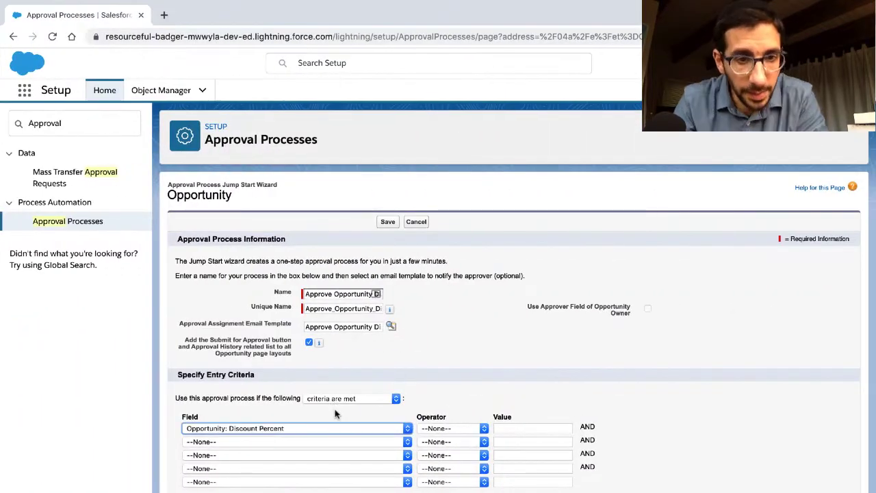
key("ctrl+Left")
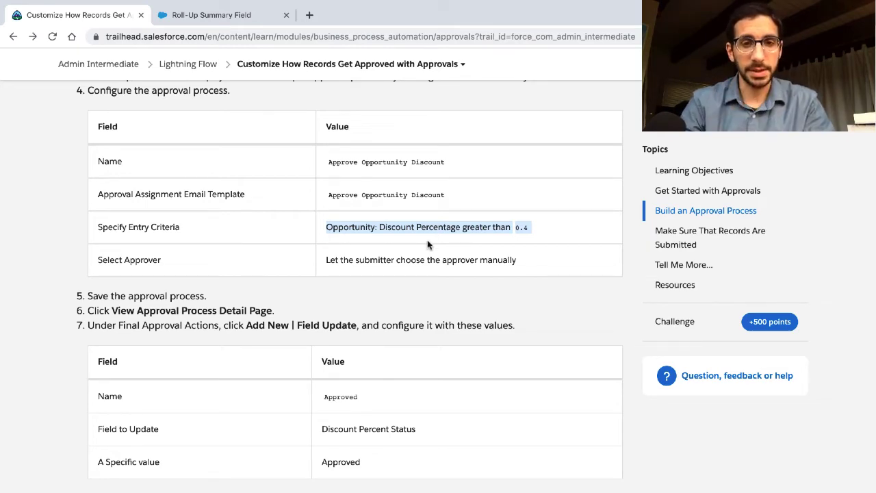
key("ctrl+Right")
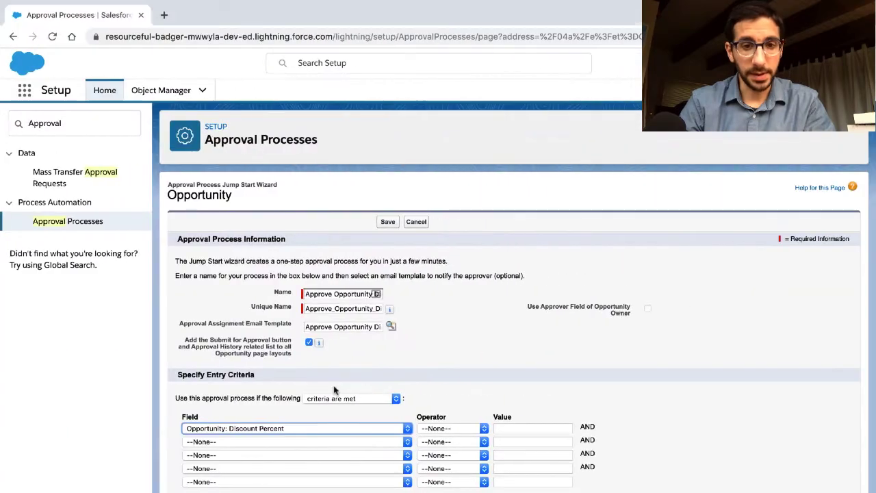
Complete the Discount Percent entry criterion with the operator "greater than" and the value 0.4.
key("ctrl+Left")
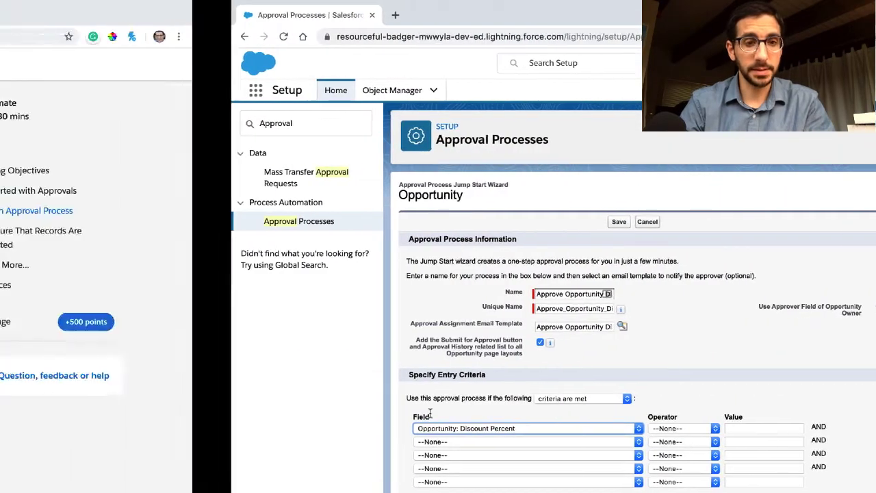
key("ctrl+Right")
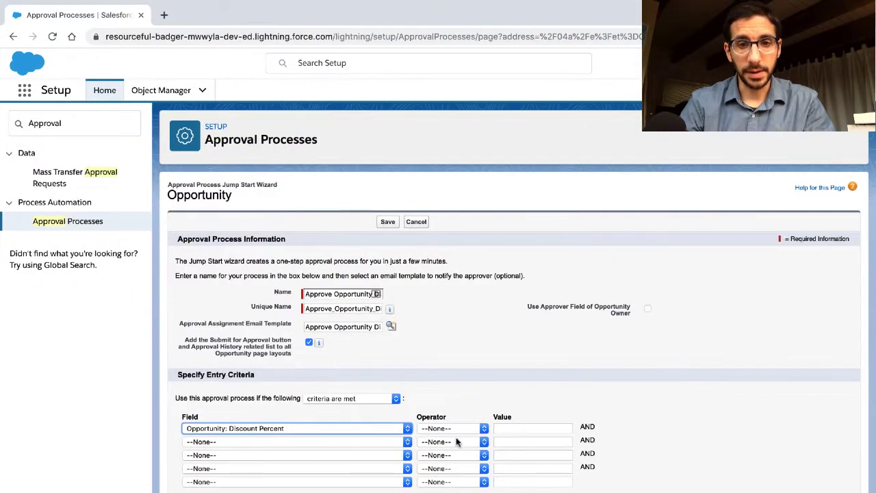
left_click(454, 430)
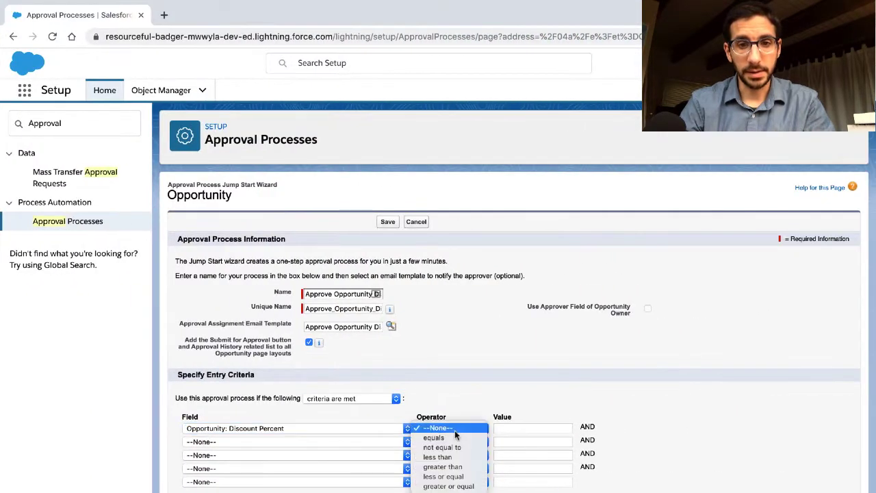
left_click(455, 467)
left_click(505, 429)
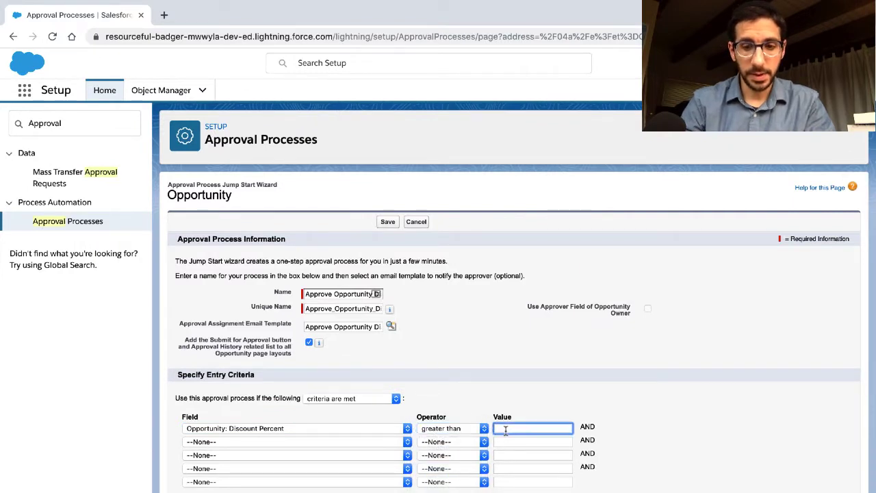
type("0.4")
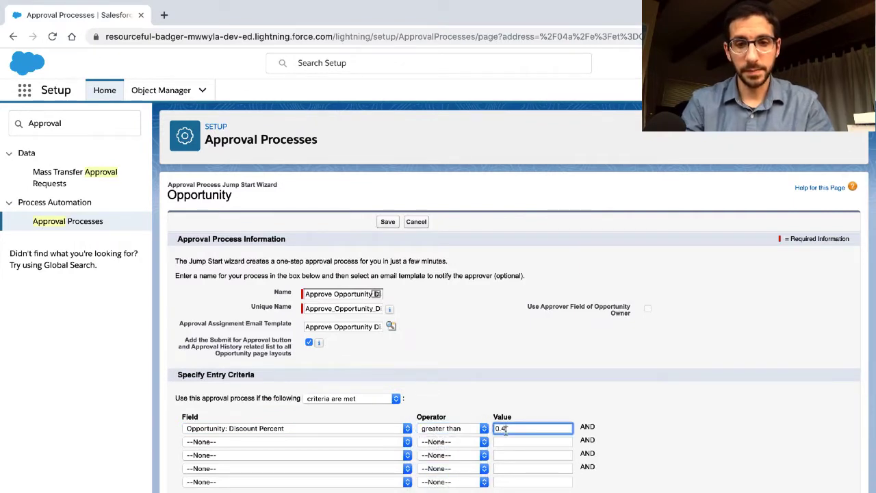
left_click(655, 428)
scroll(656, 428, "down", 3)
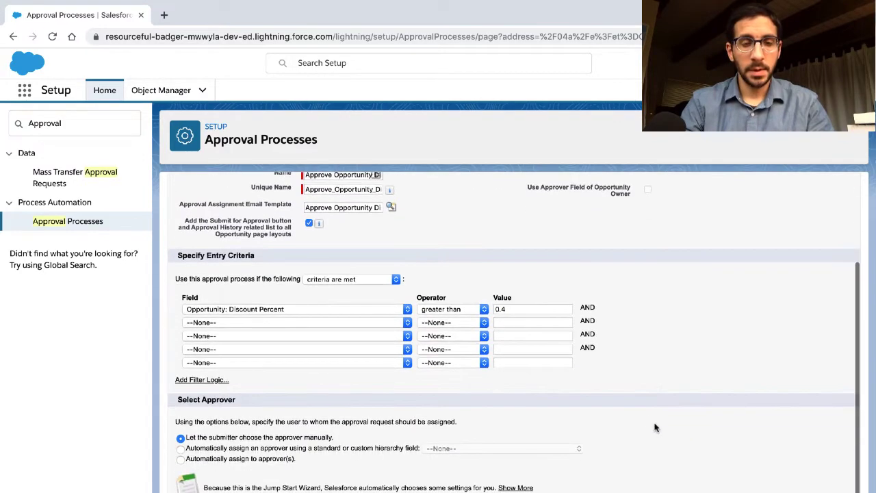
Check the wizard's approver selection against Trailhead's "Let the submitter choose the approver manually" requirement.
key("alt+Tab")
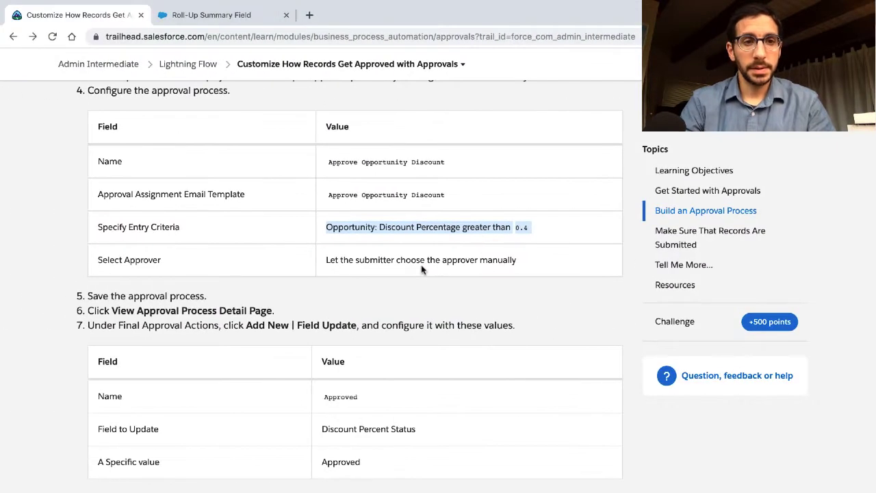
triple_click(416, 261)
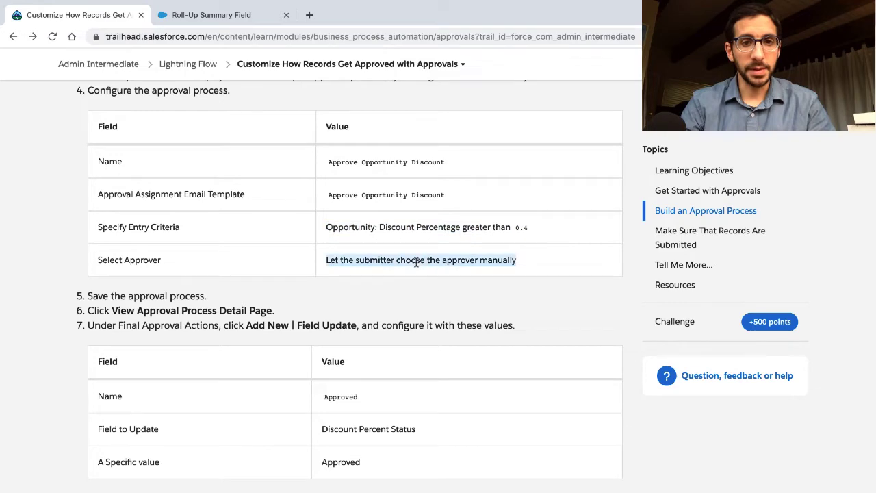
key("alt+Tab")
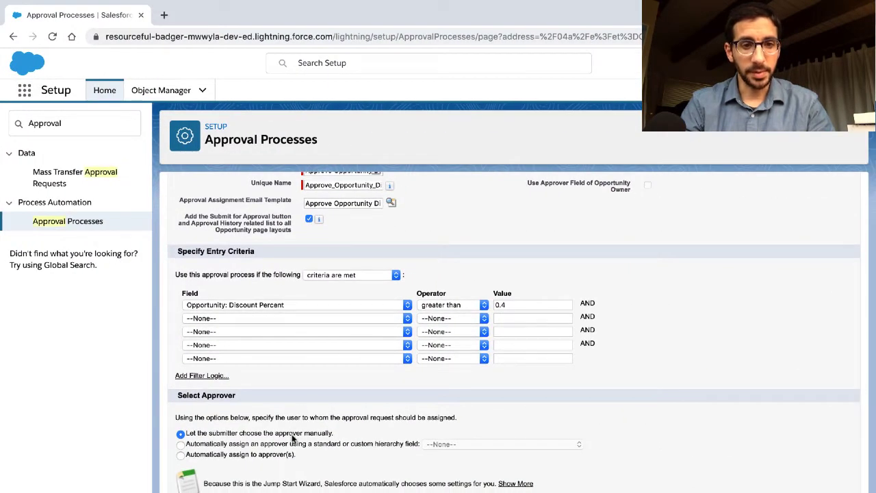
scroll(293, 439, "up", 3)
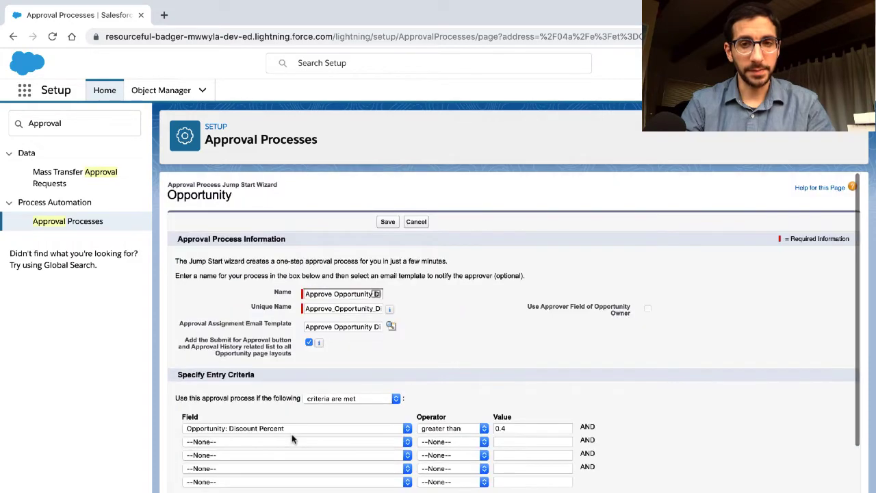
Read Trailhead's saving instructions, save the Approve Opportunity Discount approval process, and open its detail page.
key("alt+Tab")
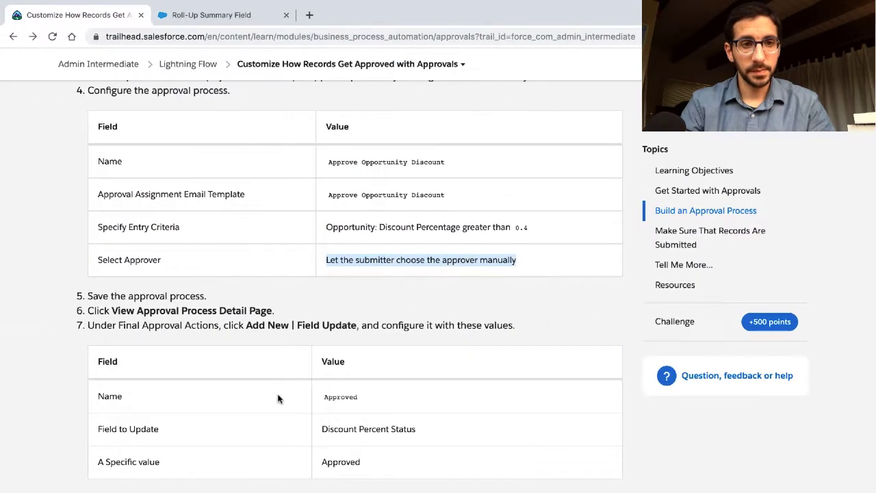
scroll(278, 379, "down", 1)
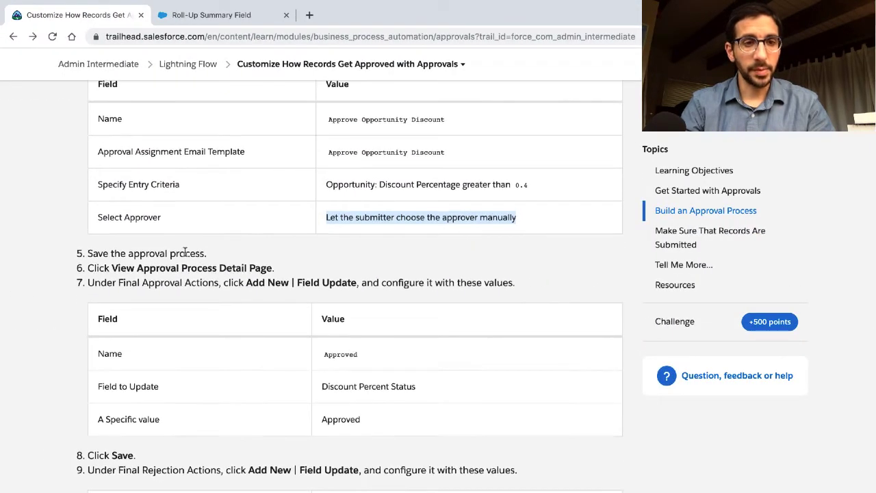
triple_click(185, 253)
triple_click(182, 267)
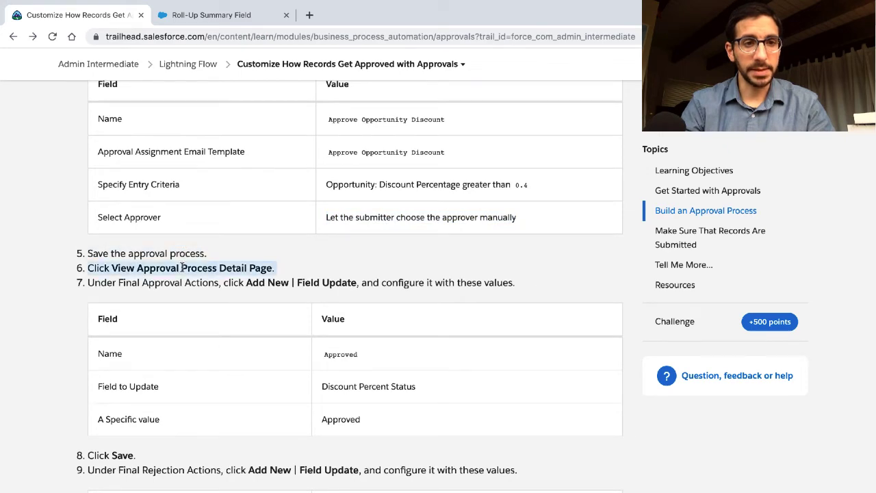
key("alt+Tab")
left_click(388, 222)
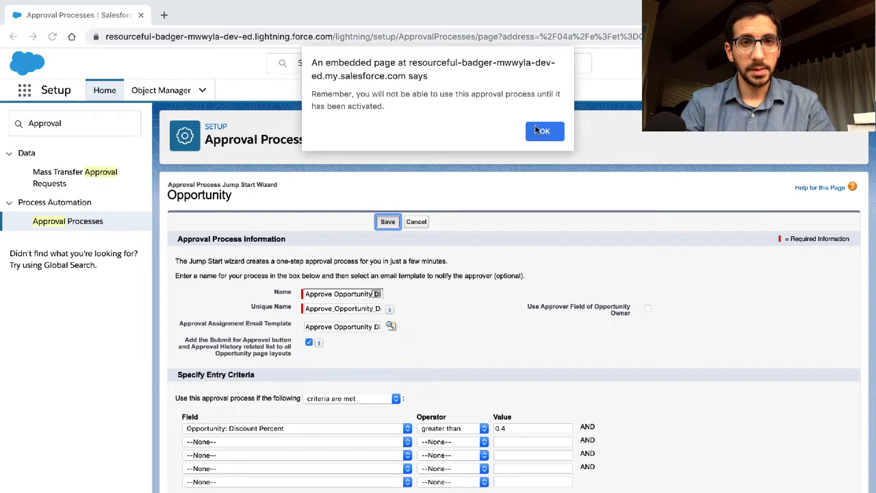
left_click(535, 131)
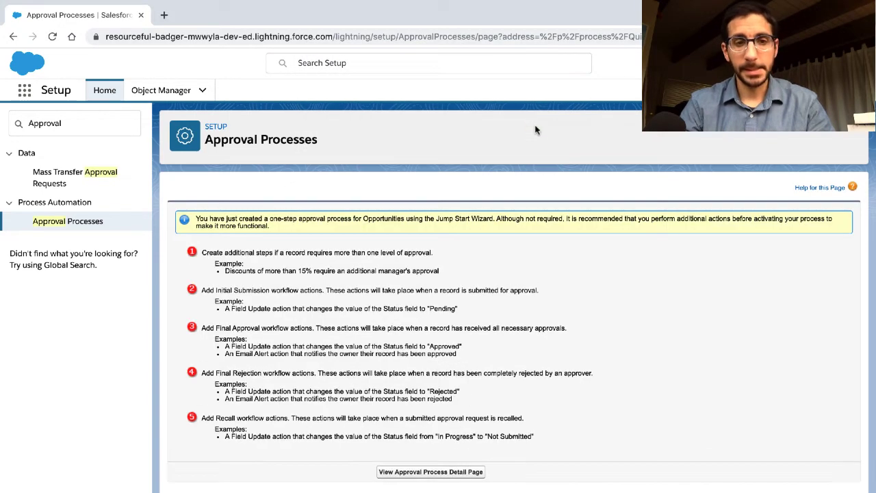
left_click(416, 472)
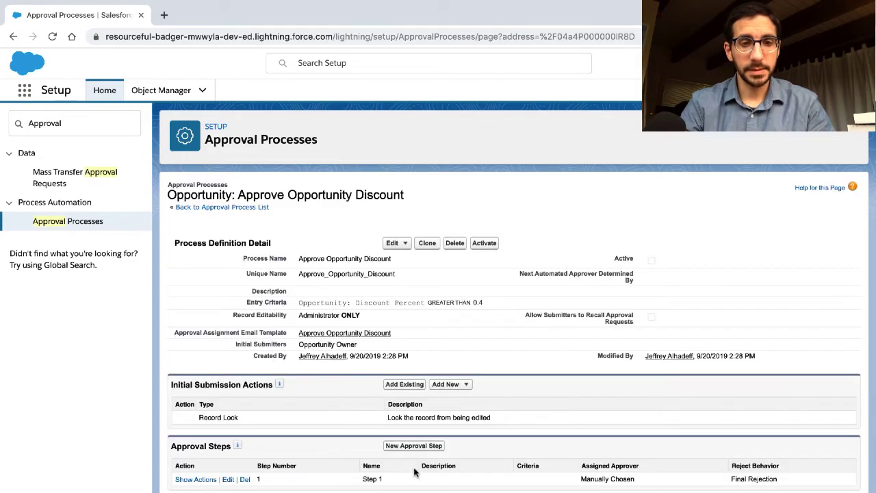
Read Trailhead's Final Approval Actions instruction and look over the matching sections on the approval process detail page.
key("alt+Tab")
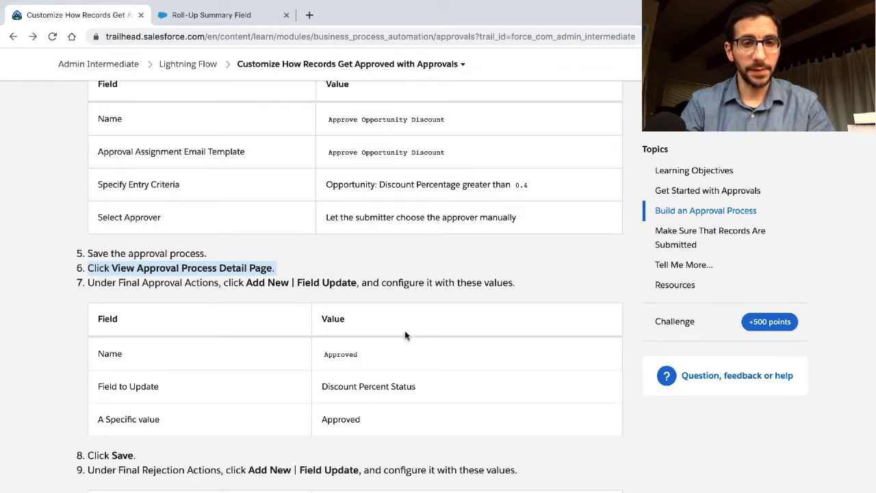
left_click(397, 290)
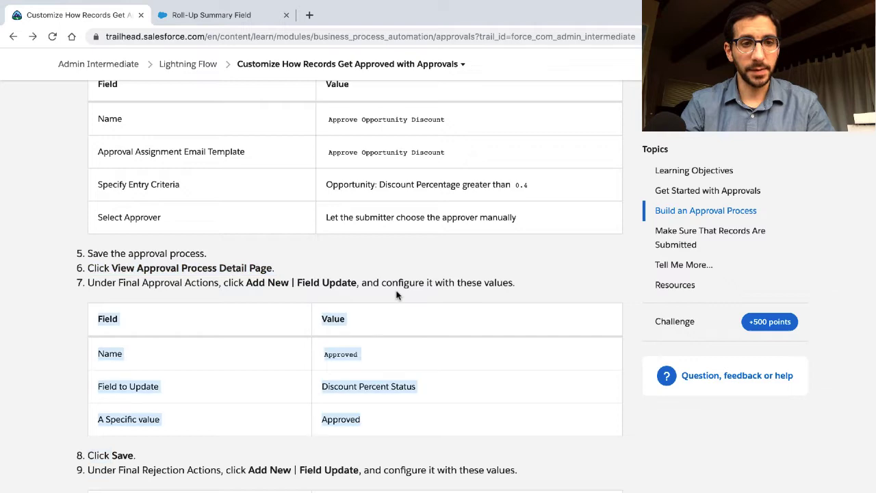
triple_click(395, 280)
scroll(395, 279, "down", 3)
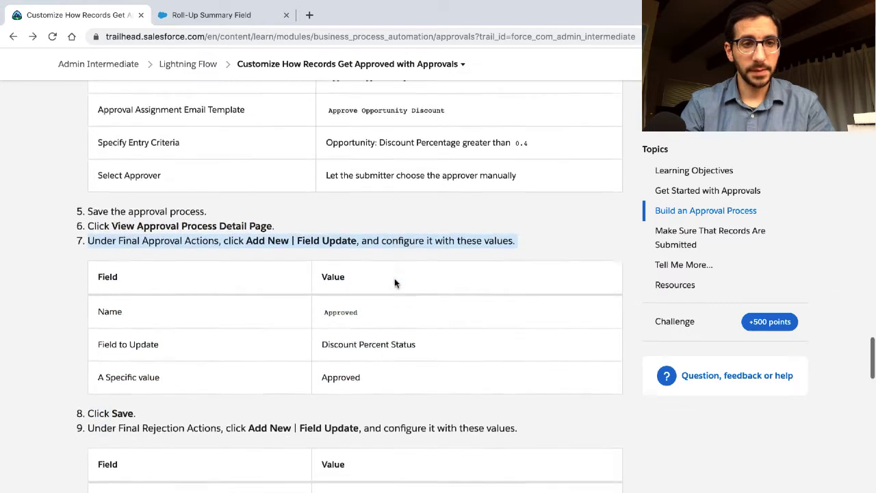
key("ctrl+Right")
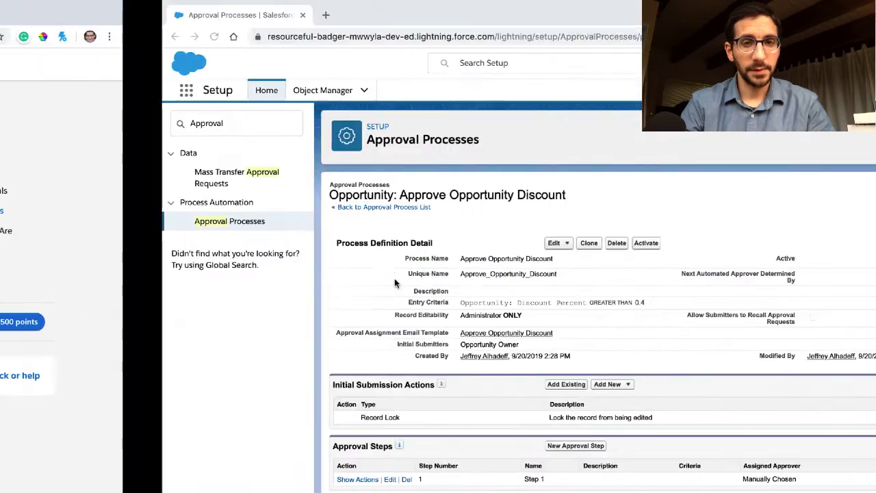
scroll(379, 290, "down", 2)
scroll(378, 293, "down", 3)
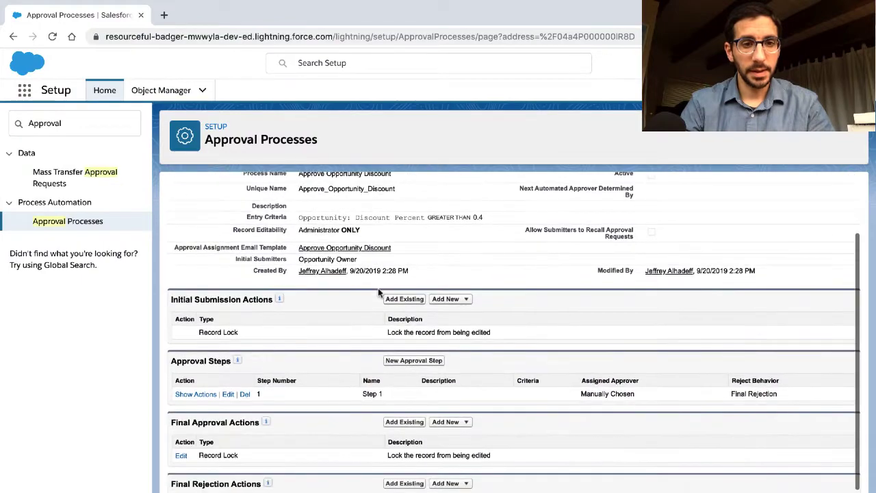
scroll(378, 293, "up", 3)
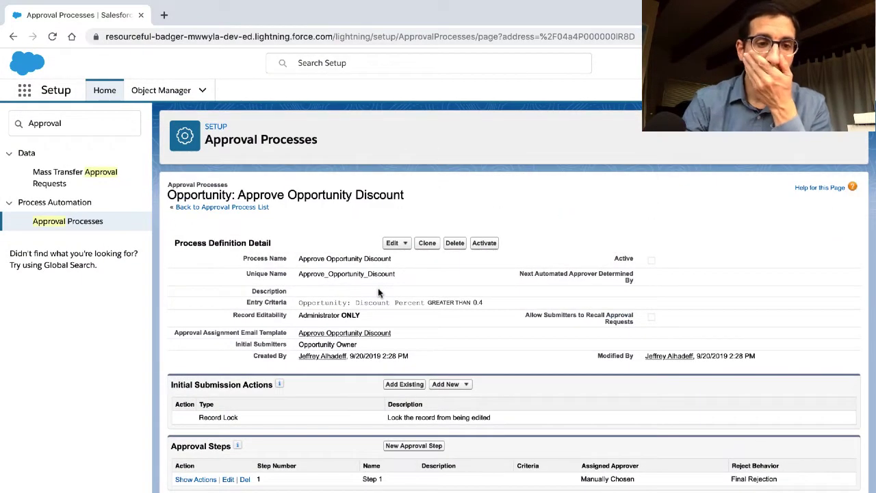
scroll(378, 293, "down", 1)
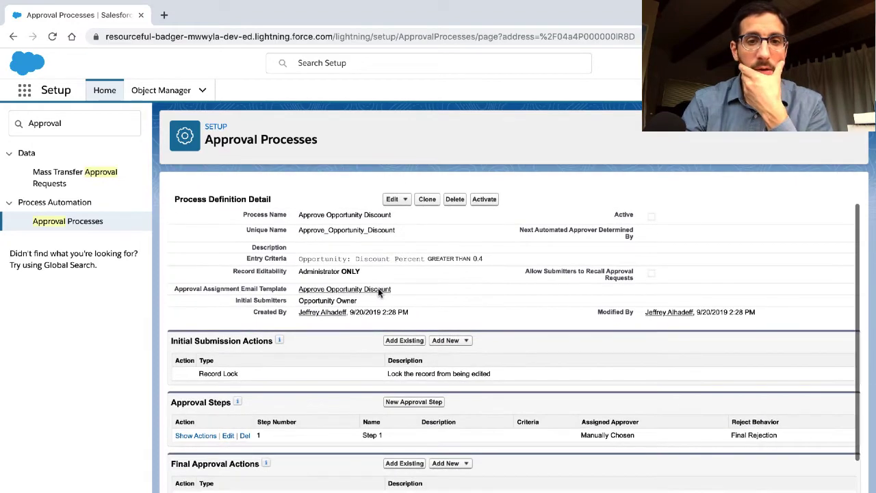
Start a new field update under Final Approval Actions, as Trailhead instructs.
key("ctrl+Left")
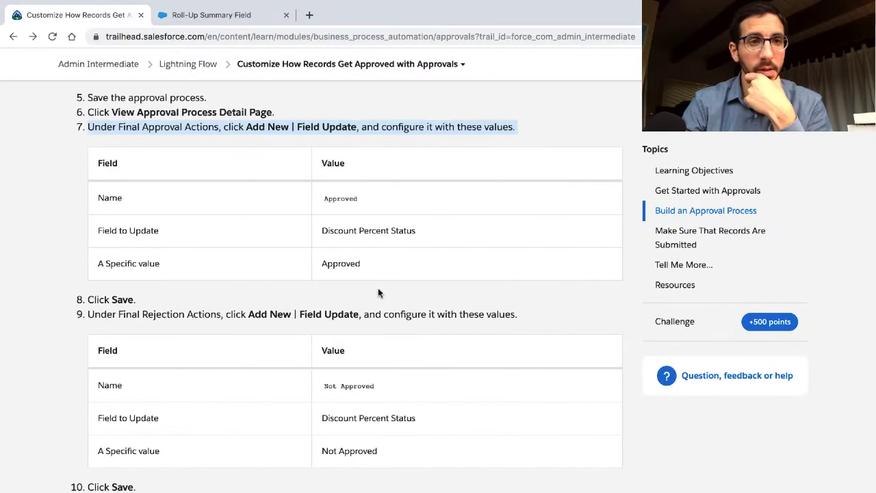
key("ctrl+Right")
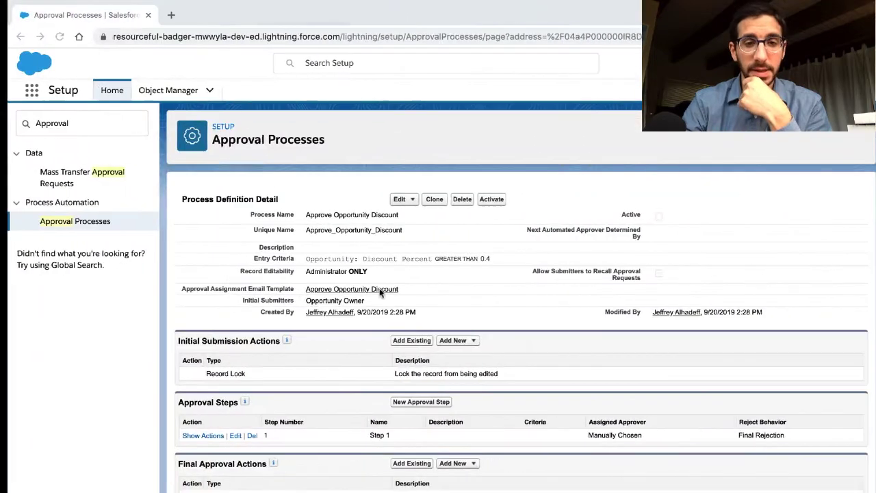
scroll(403, 353, "down", 2)
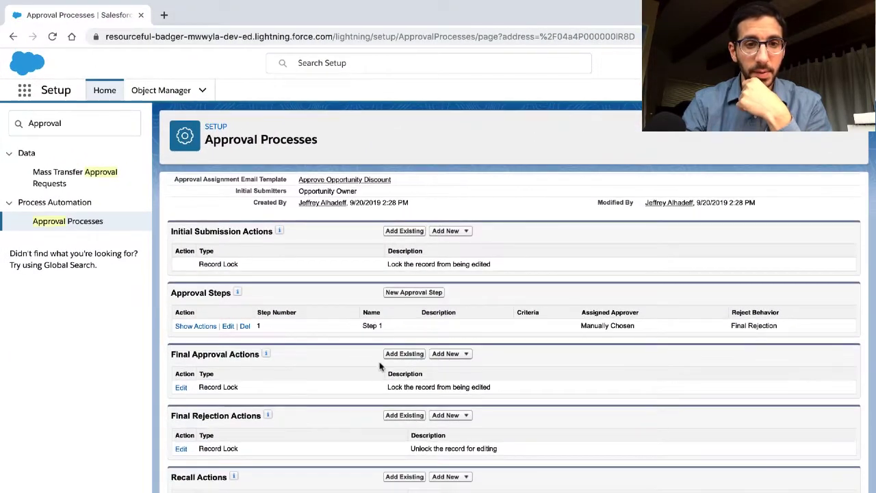
left_click(444, 354)
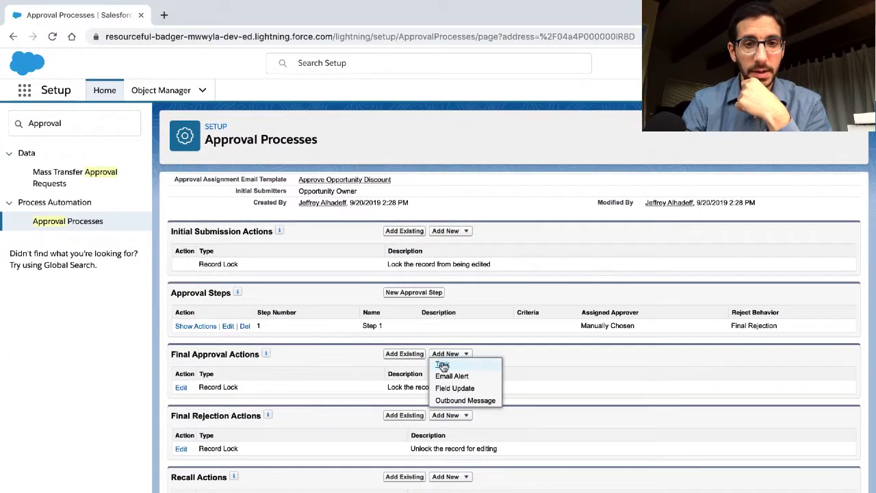
left_click(448, 387)
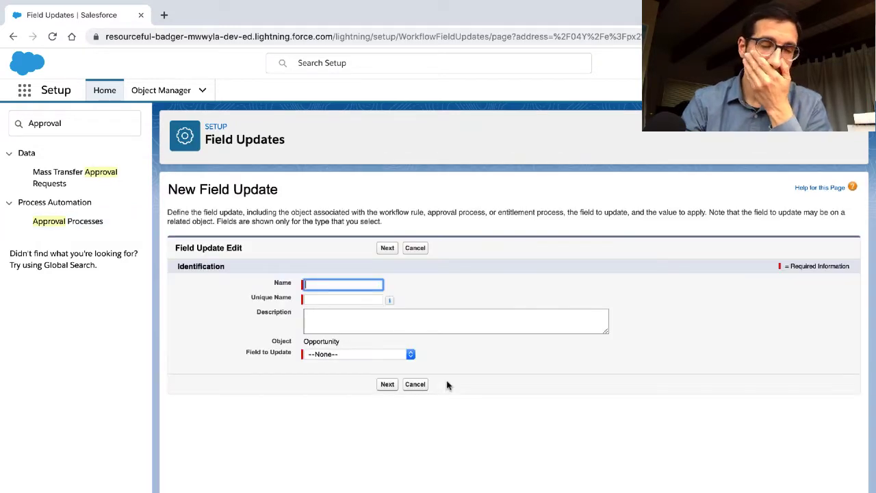
Name the new field update "Approved", copied from the Trailhead table, and let its unique name fill in.
key("ctrl+Left")
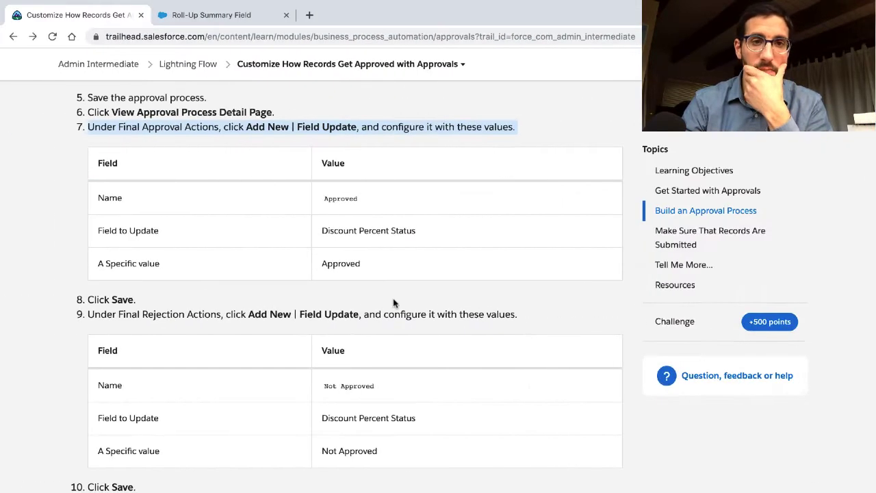
double_click(353, 198)
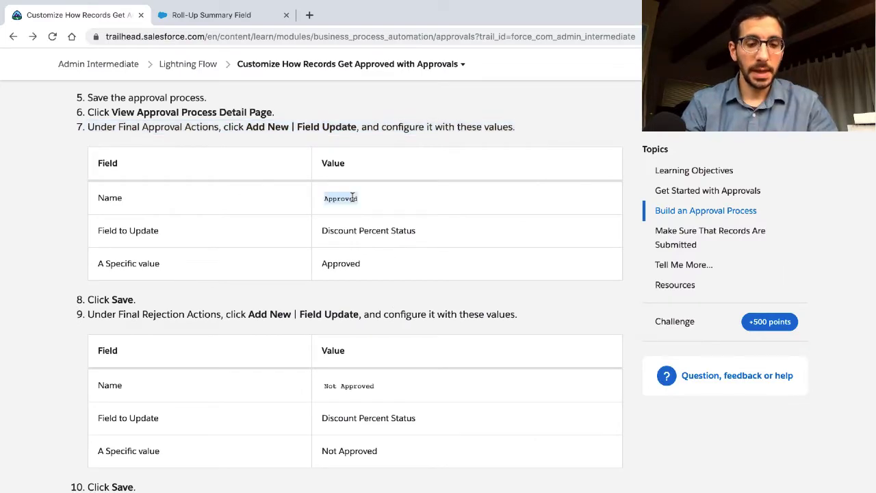
key("super+c")
key("ctrl+Right")
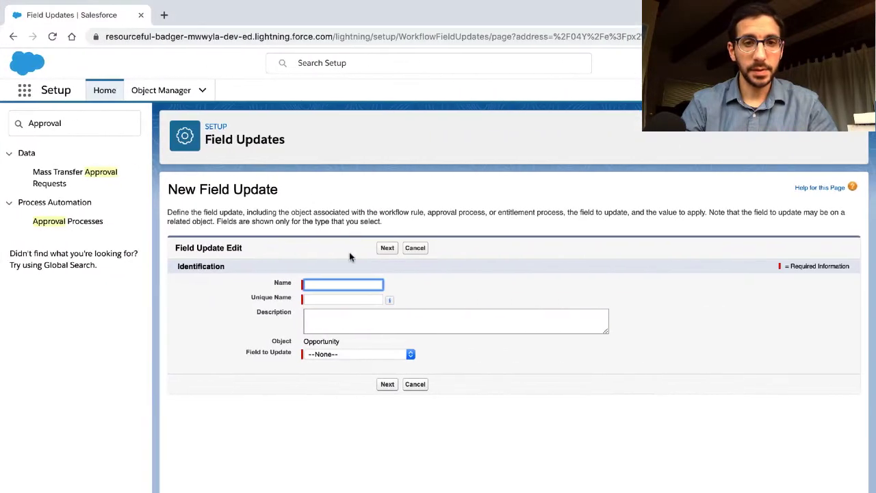
key("super+v")
left_click(335, 318)
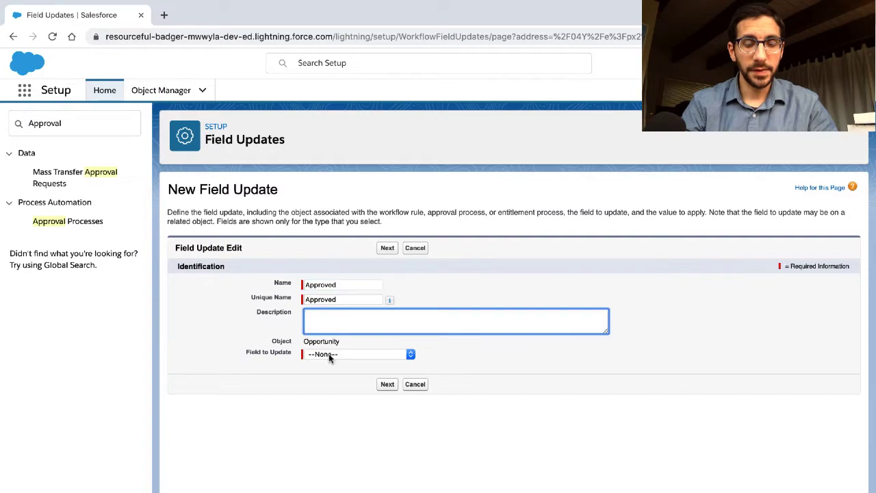
Check Trailhead's values and set the Approved field update's field to update to Discount Percent Status.
left_click(327, 354)
key("ctrl+Left")
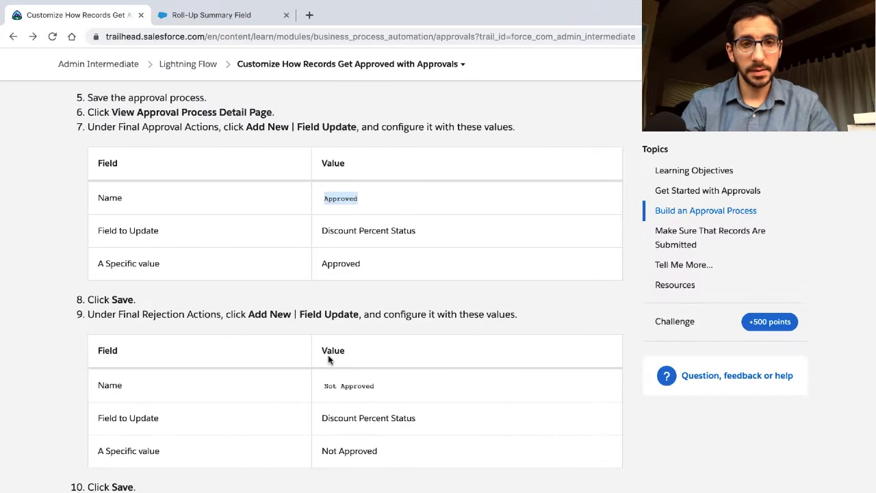
key("ctrl+Right")
left_click(350, 355)
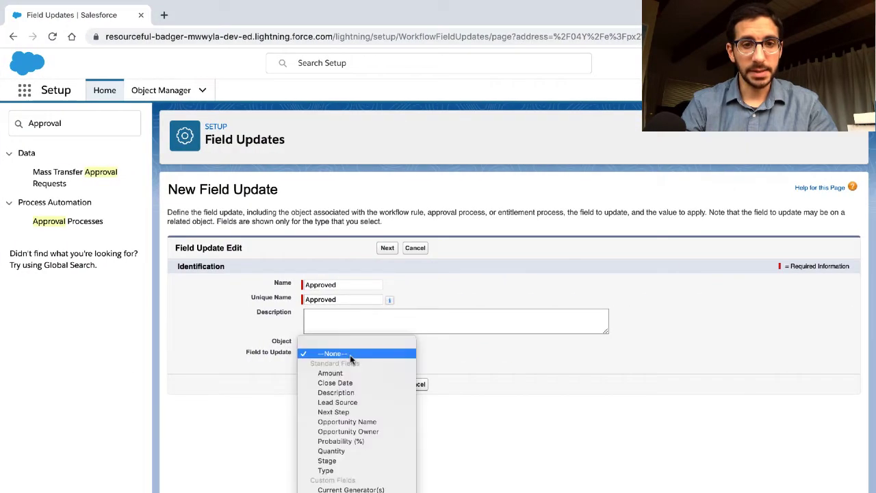
scroll(343, 430, "down", 1)
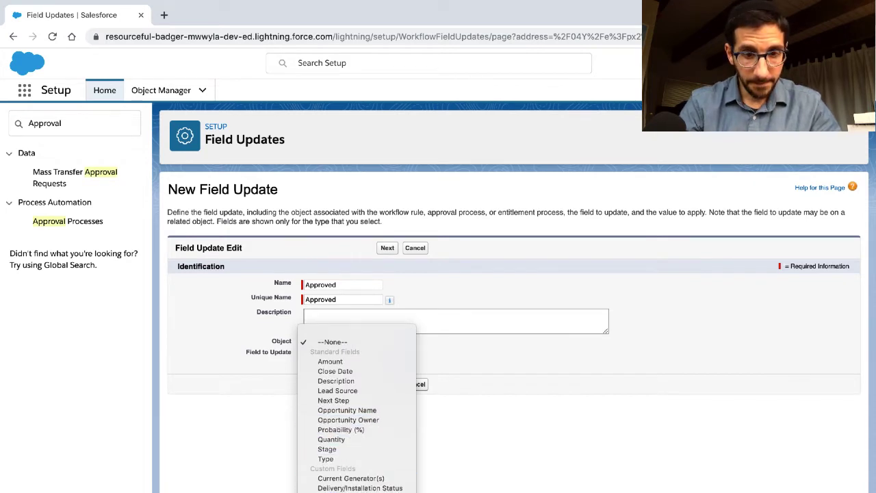
left_click(356, 492)
Set the field update's specific value to Approved, as the Trailhead table specifies, and save it.
key("ctrl+Left")
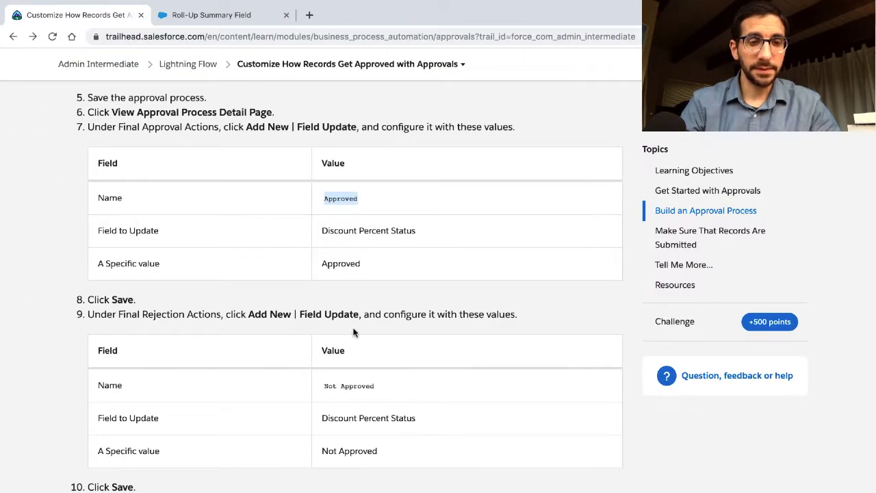
double_click(348, 263)
key("ctrl+Right")
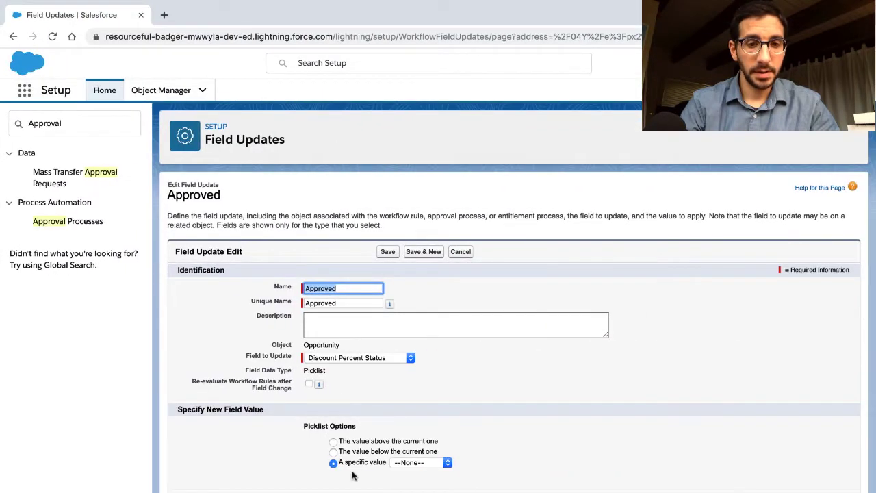
left_click(408, 462)
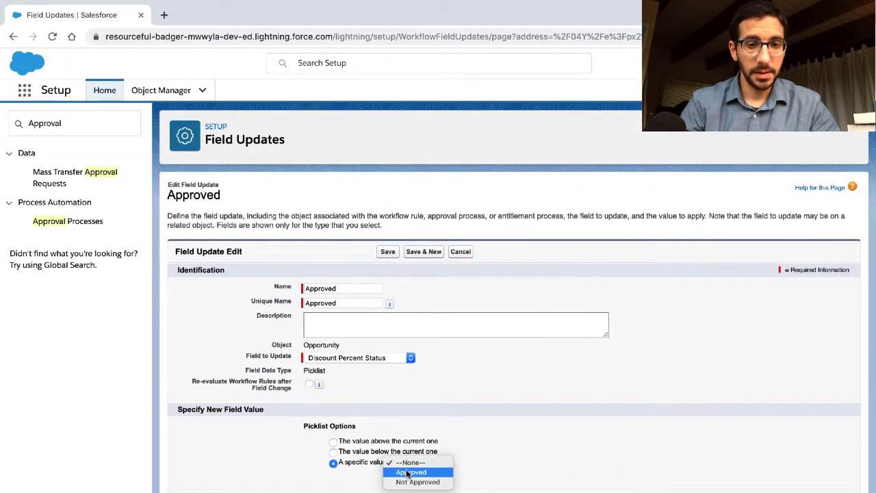
left_click(408, 473)
key("ctrl+Left")
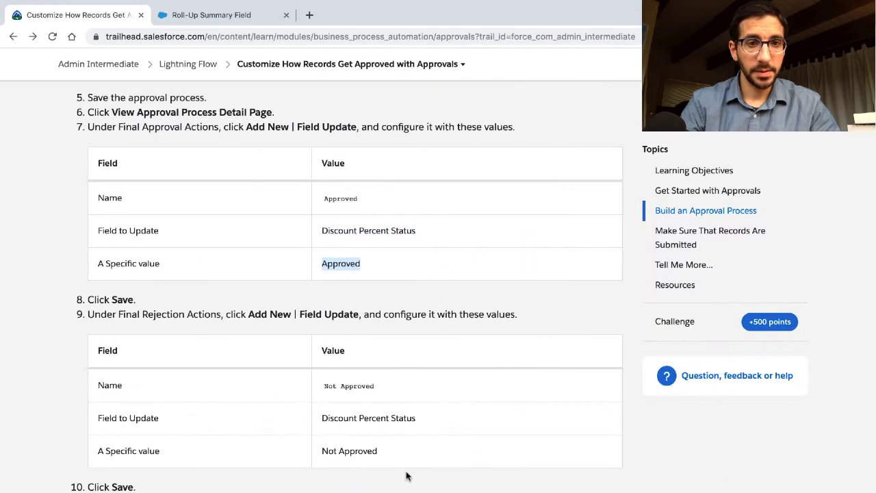
key("ctrl+Right")
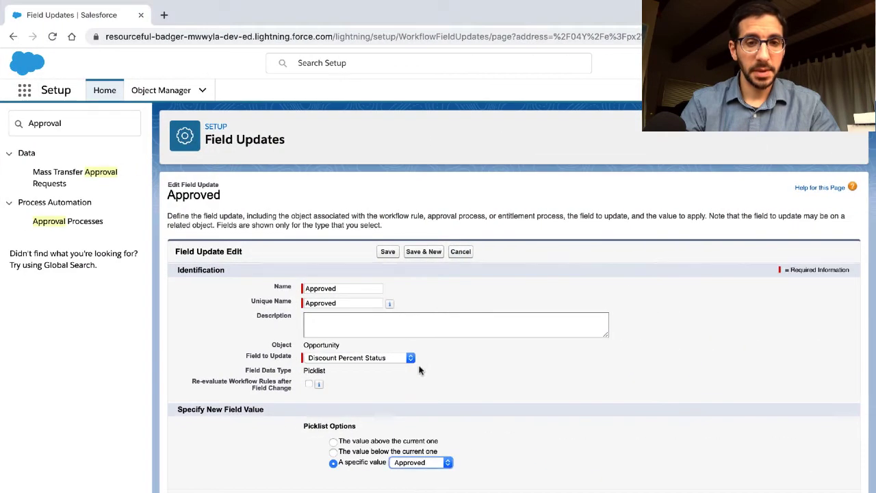
left_click(388, 251)
Read Trailhead's Final Rejection Actions instruction and start a new field update under that section of the approval process.
key("ctrl+Left")
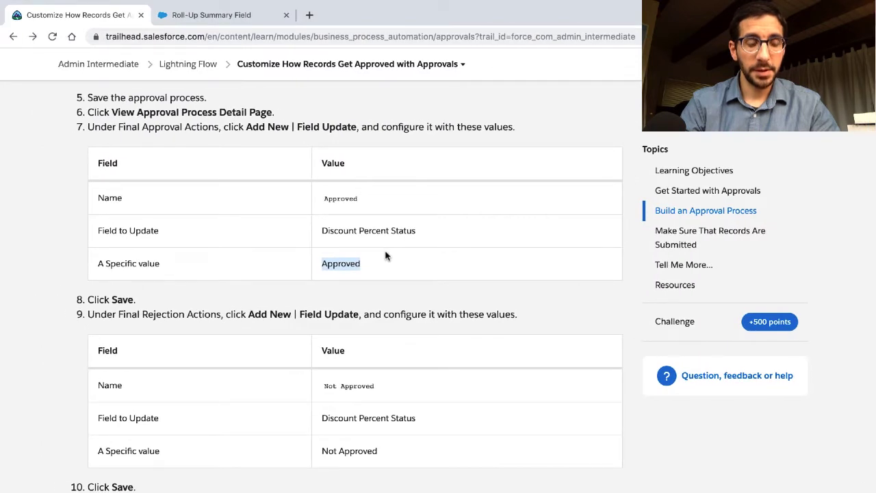
triple_click(330, 309)
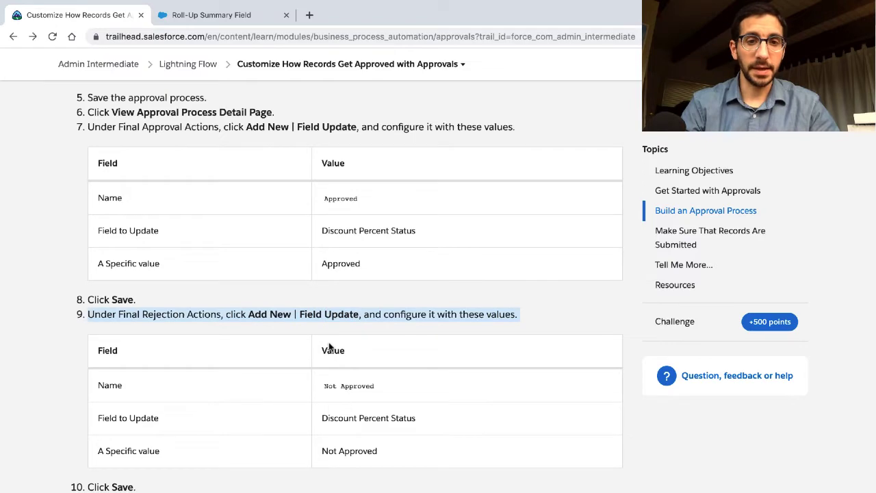
scroll(330, 336, "down", 3)
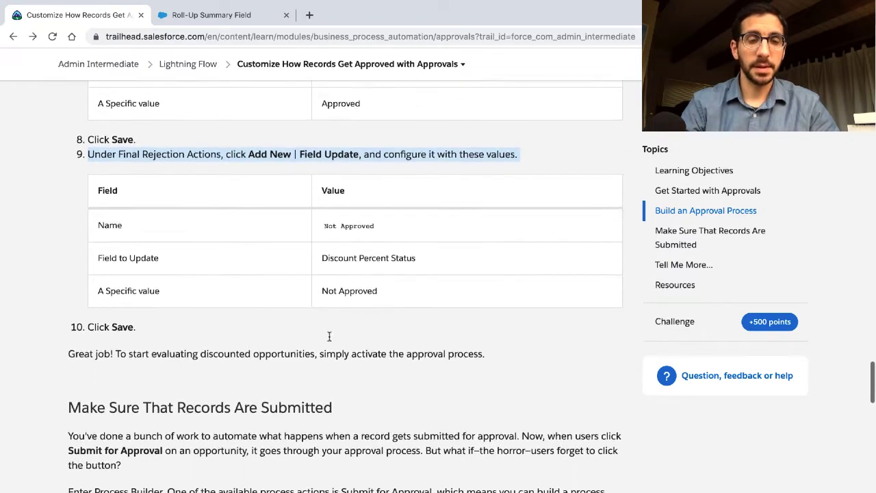
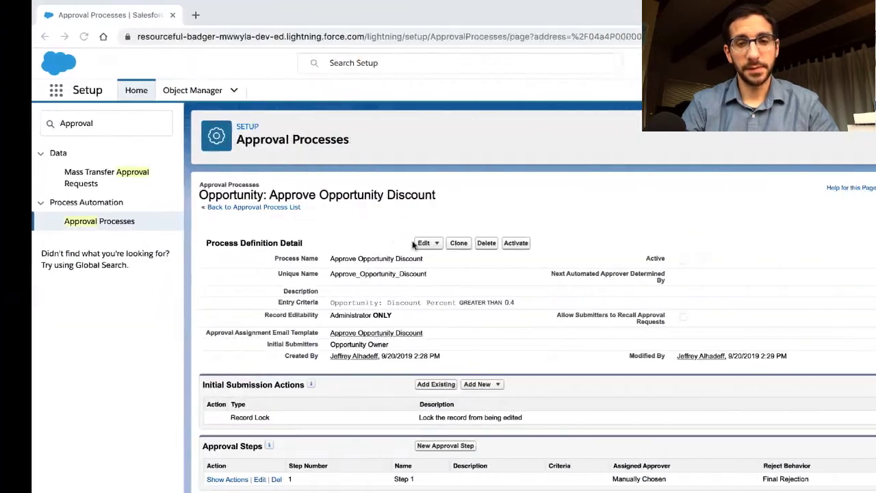
scroll(400, 302, "down", 2)
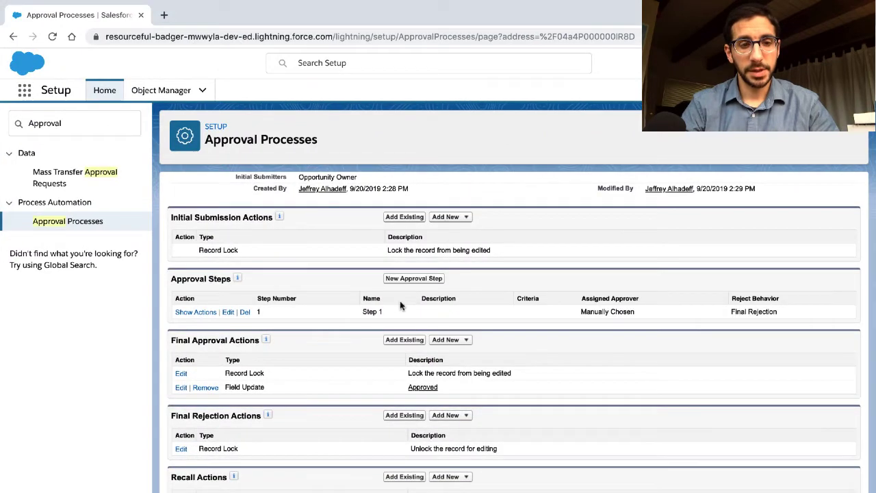
left_click(443, 416)
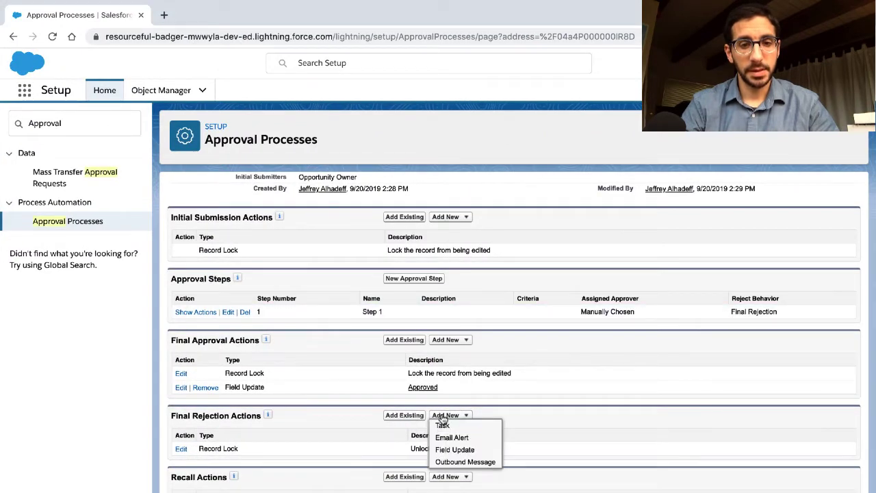
left_click(445, 449)
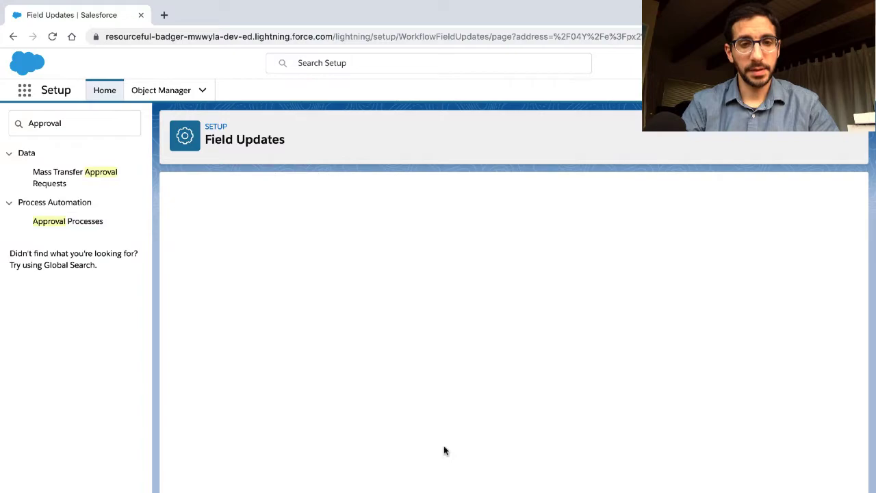
Name the new field update "Not Approved", copied from the Trailhead table, and let its unique name fill in.
key("ctrl+Left")
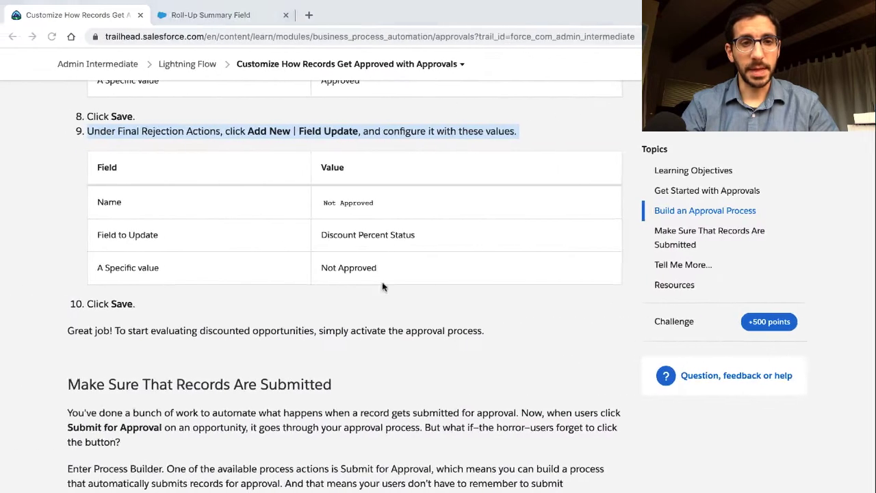
triple_click(352, 203)
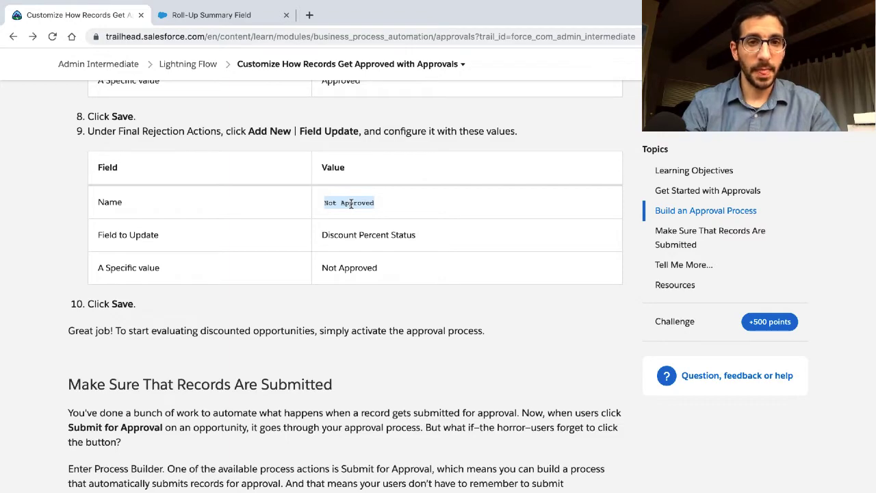
key("ctrl+c")
key("ctrl+Right")
key("ctrl+v")
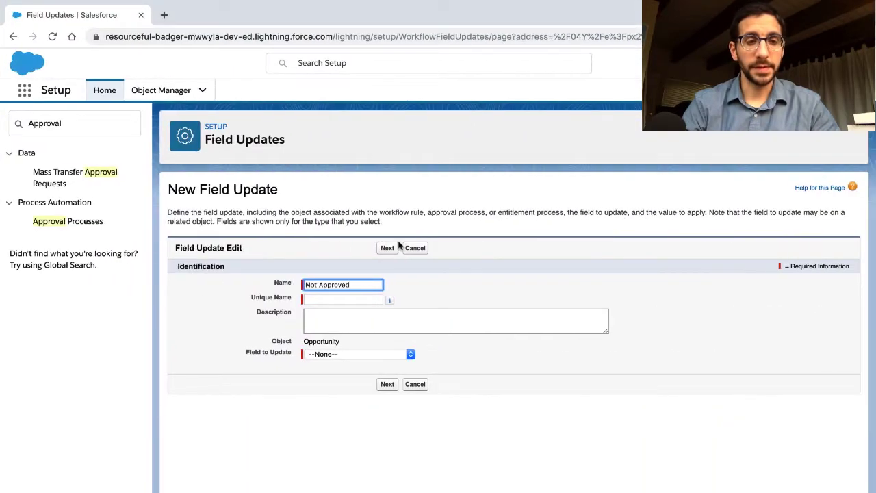
left_click(392, 315)
Set the Not Approved field update's field to update to Discount Percent Status, as Trailhead specifies.
key("ctrl+Left")
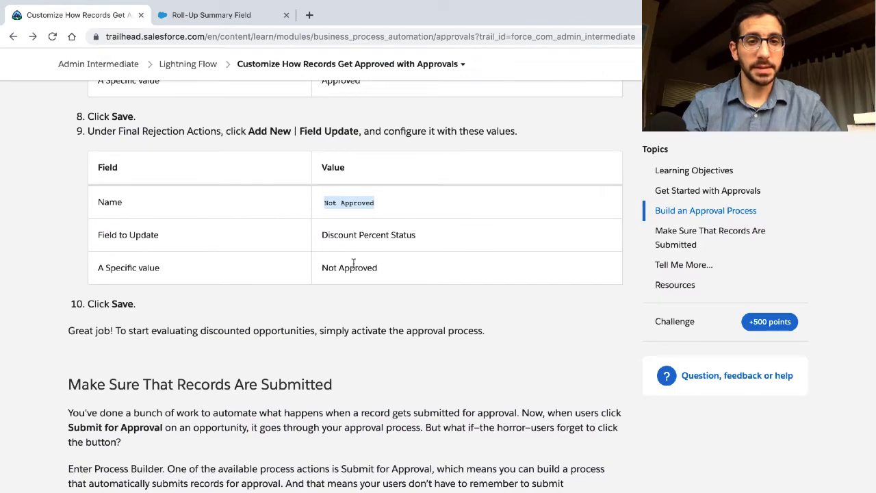
key("ctrl+Right")
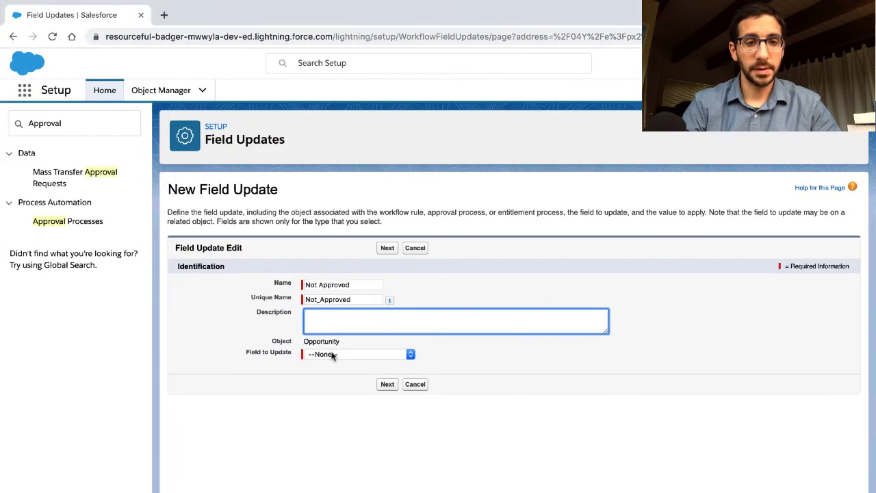
left_click(332, 355)
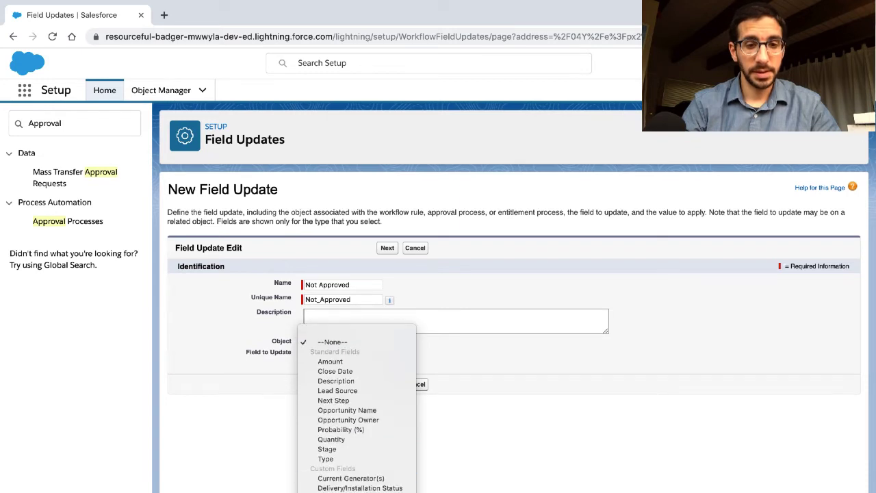
left_click(344, 472)
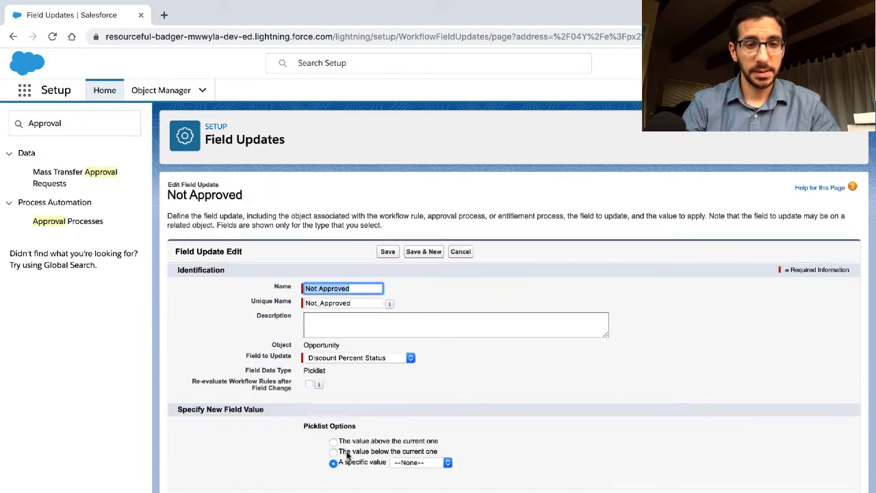
Set the specific value of the rejection field update to Not Approved and save it.
left_click(400, 463)
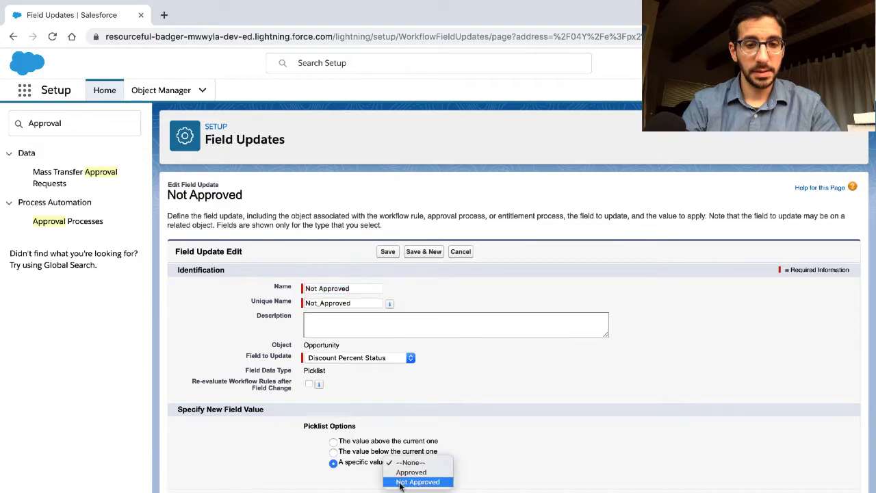
left_click(401, 486)
left_click(390, 491)
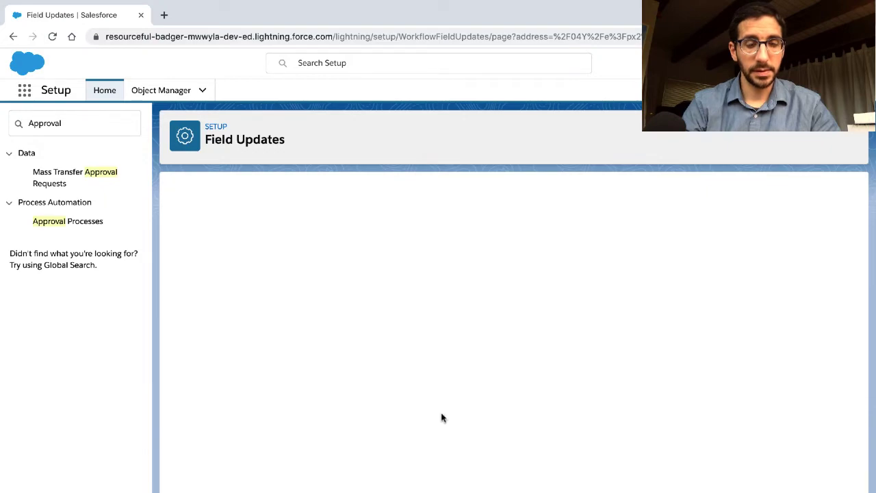
Read Trailhead's closing instruction about activating the approval process, below the Final Rejection Actions table.
key("ctrl+Left")
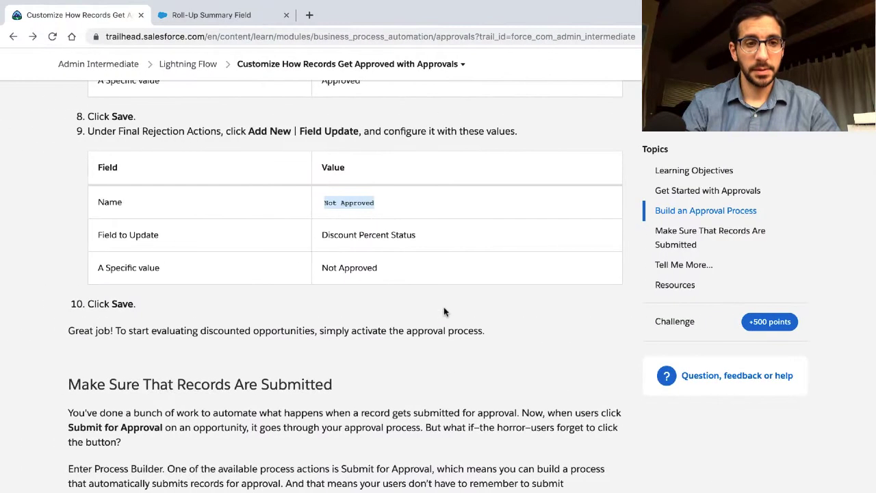
scroll(444, 313, "down", 3)
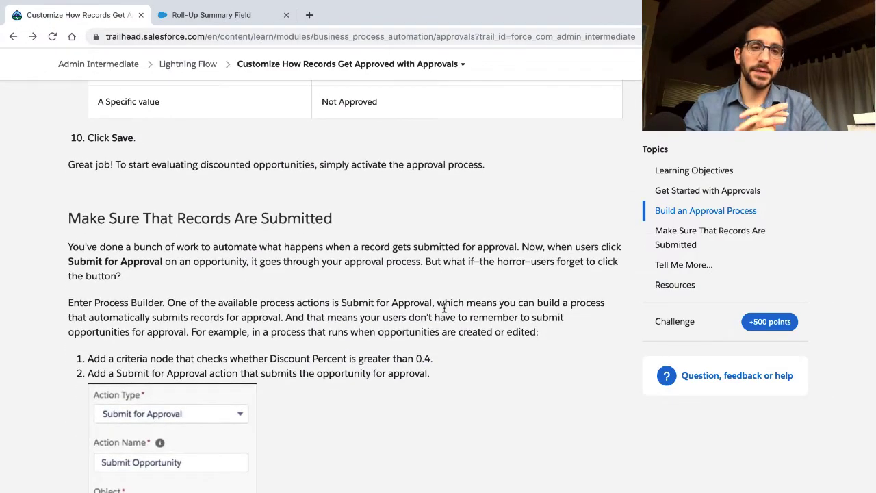
triple_click(379, 166)
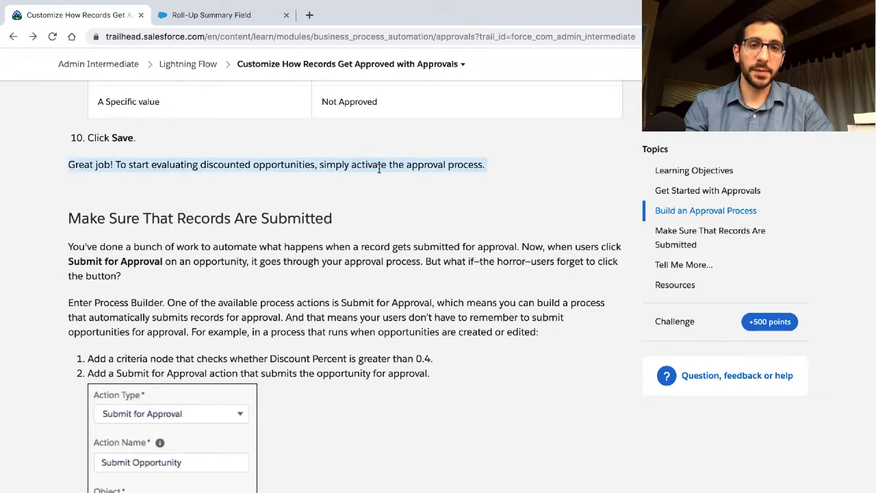
Switch to Salesforce Setup and activate the Approve Opportunity Discount approval process.
key("ctrl+Right")
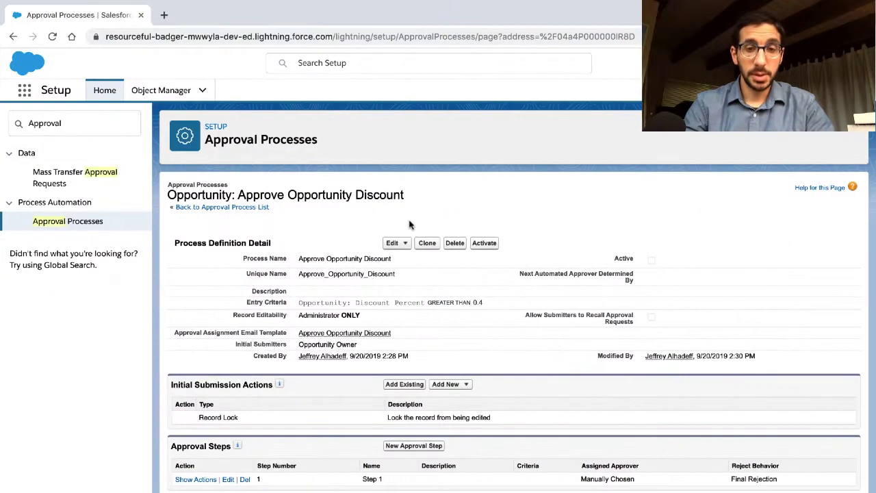
left_click(484, 243)
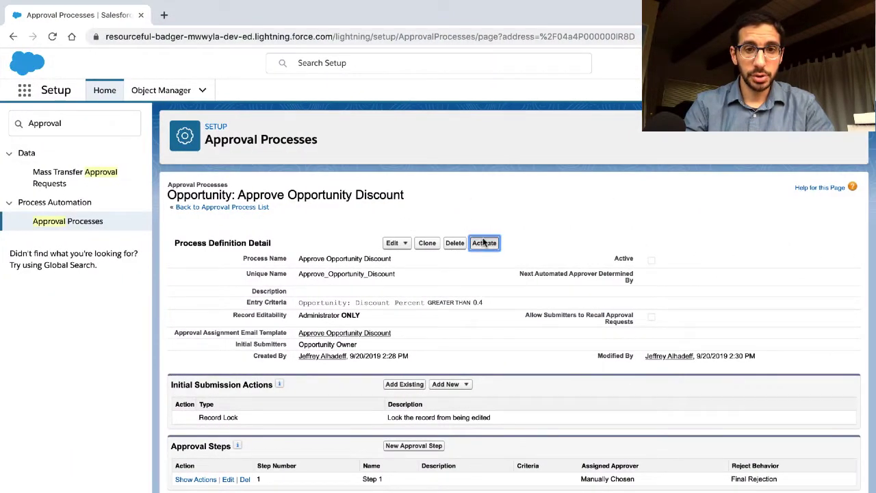
left_click(541, 149)
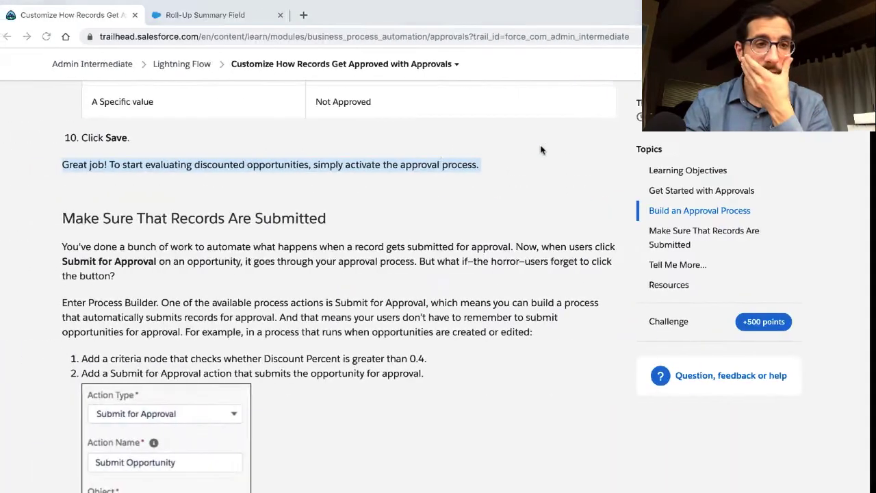
Return to the Trailhead unit and read how Process Builder can submit opportunities for approval automatically.
scroll(388, 197, "down", 1)
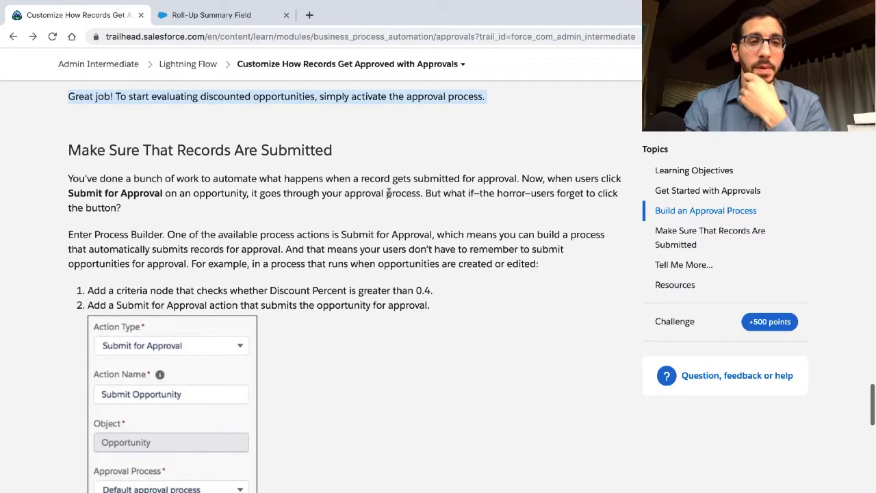
scroll(388, 191, "down", 1)
double_click(377, 159)
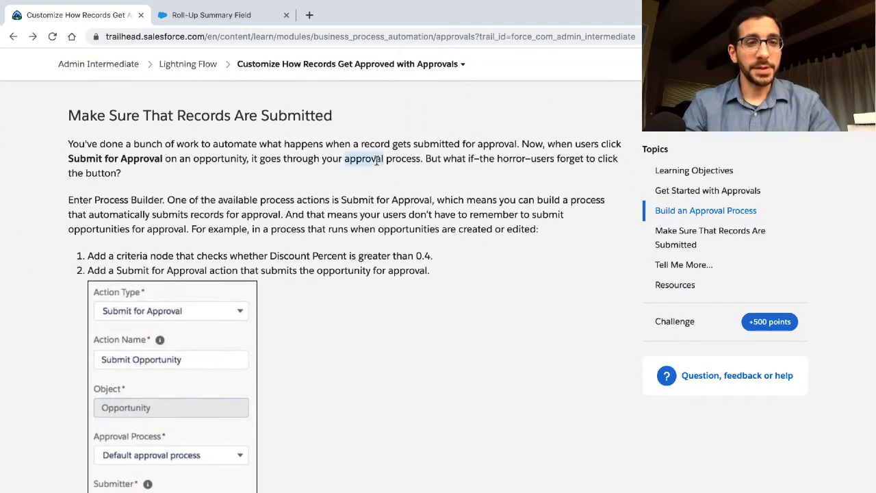
triple_click(377, 160)
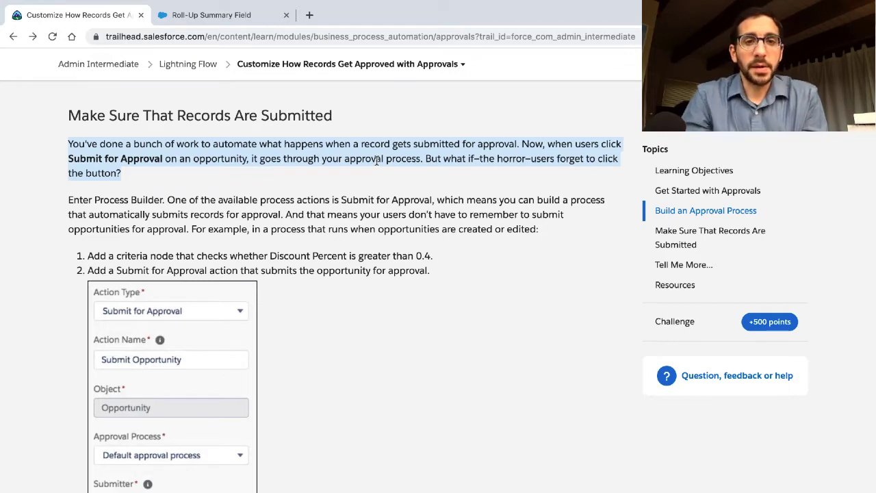
scroll(376, 161, "down", 1)
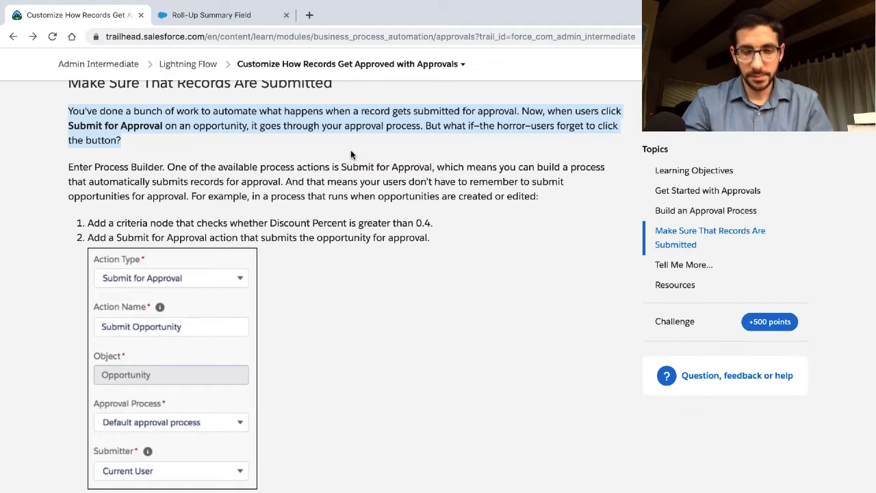
triple_click(306, 174)
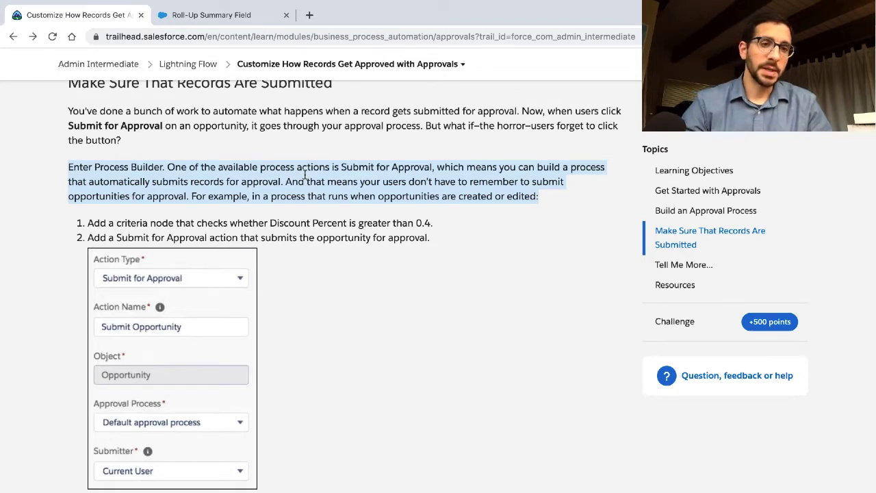
scroll(306, 175, "down", 1)
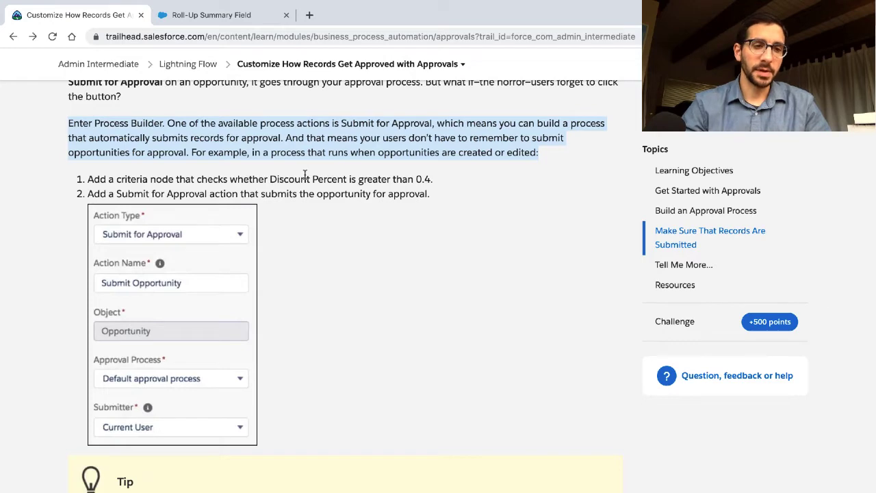
scroll(301, 171, "down", 3)
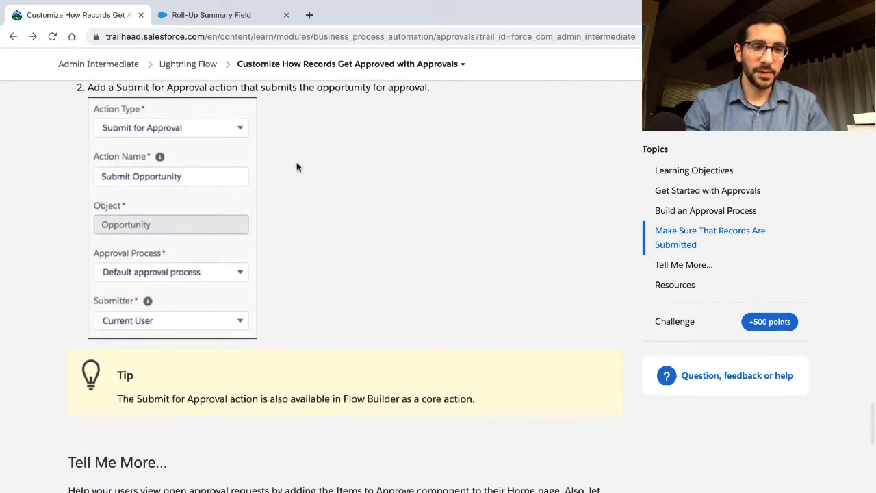
scroll(296, 166, "up", 3)
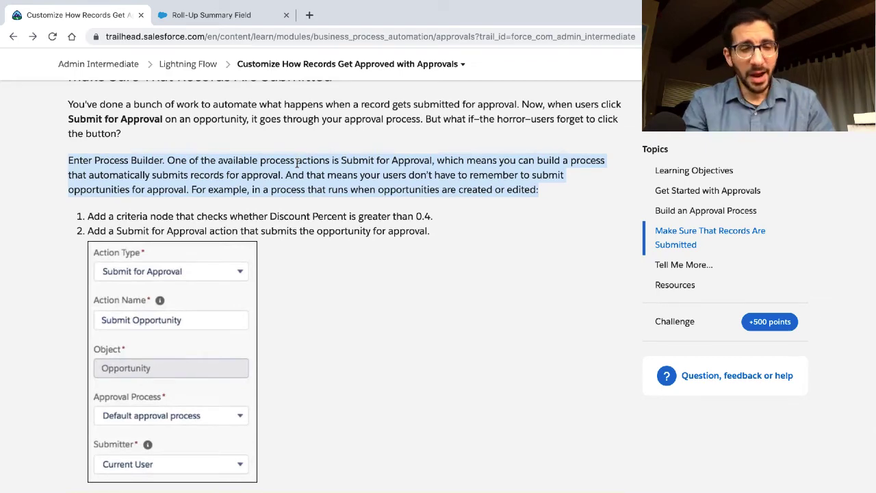
scroll(284, 245, "down", 10)
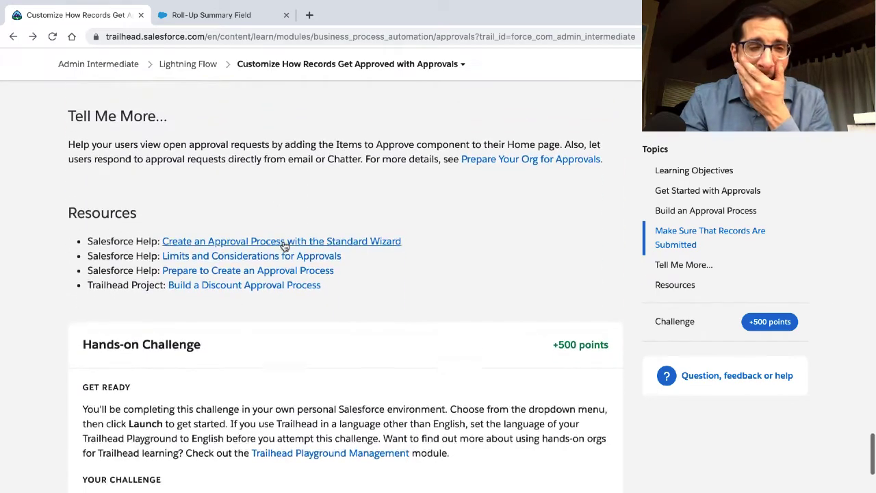
scroll(284, 245, "down", 4)
scroll(283, 241, "up", 5)
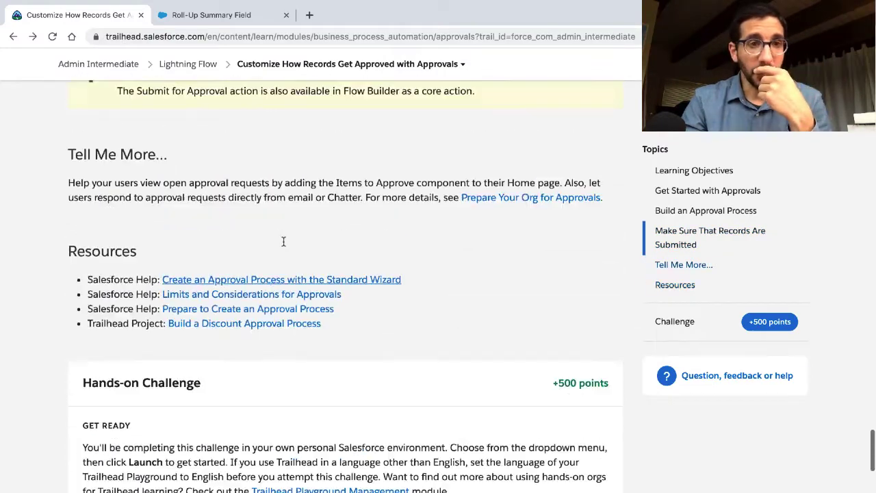
scroll(284, 241, "up", 8)
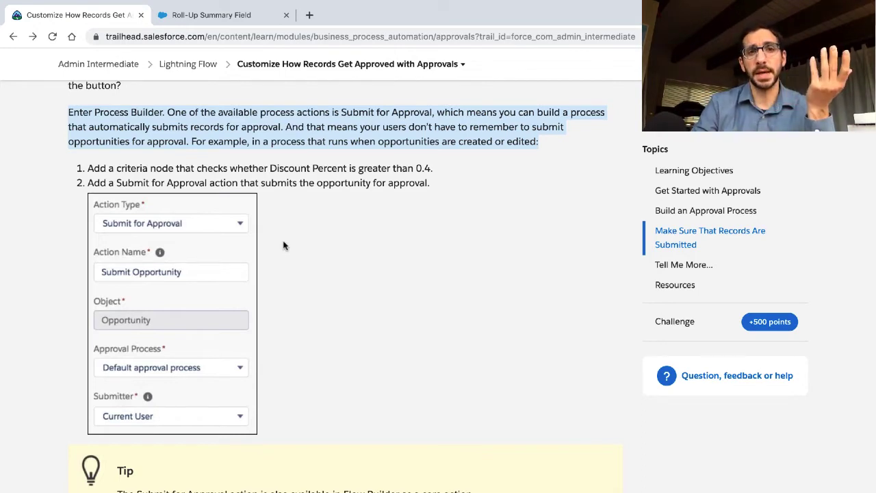
Read the hands-on challenge's scenario, its requirements and the prerequisite for the Account object's Type picklist values.
scroll(284, 245, "down", 4)
scroll(284, 245, "down", 4)
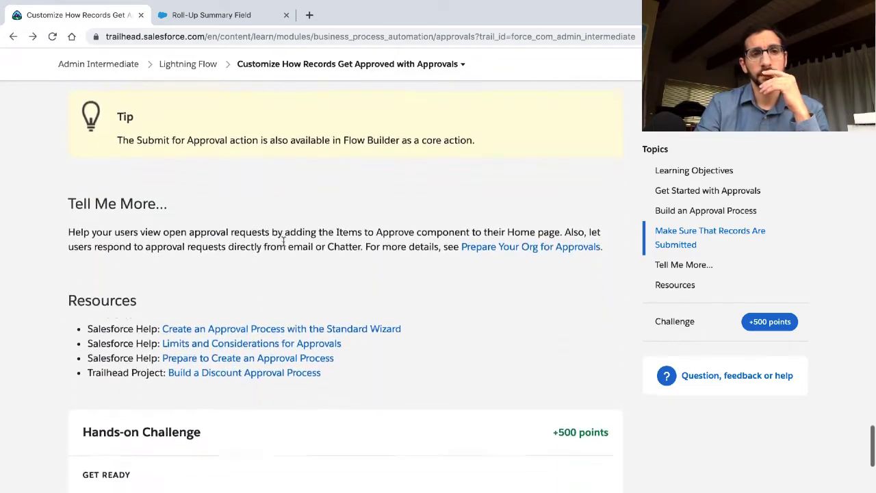
scroll(284, 245, "down", 4)
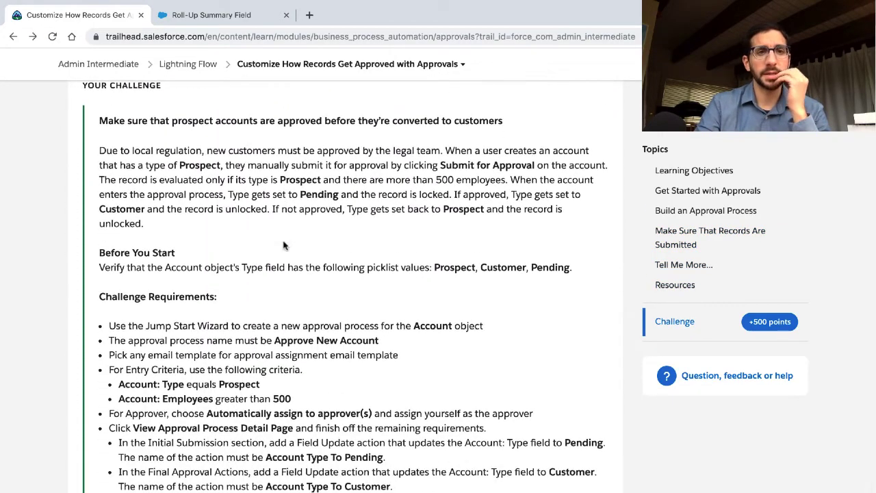
scroll(284, 245, "down", 2)
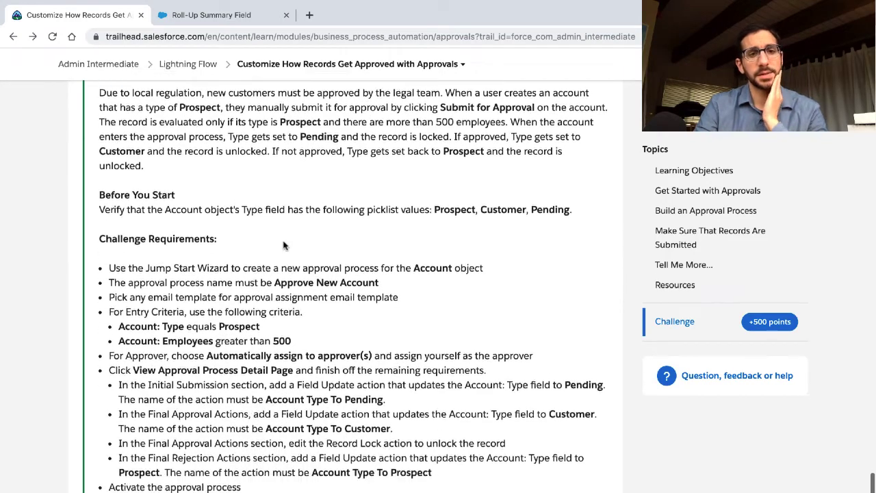
scroll(285, 241, "down", 1)
scroll(284, 241, "up", 2)
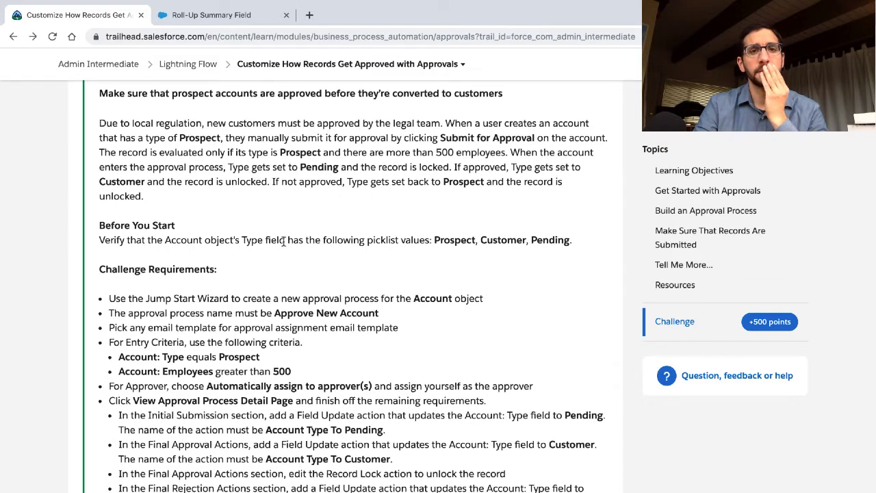
scroll(284, 241, "up", 1)
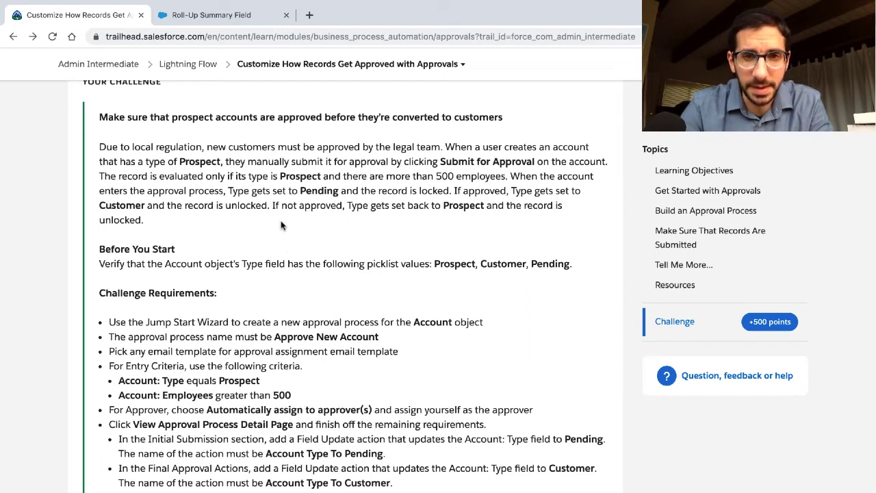
triple_click(284, 192)
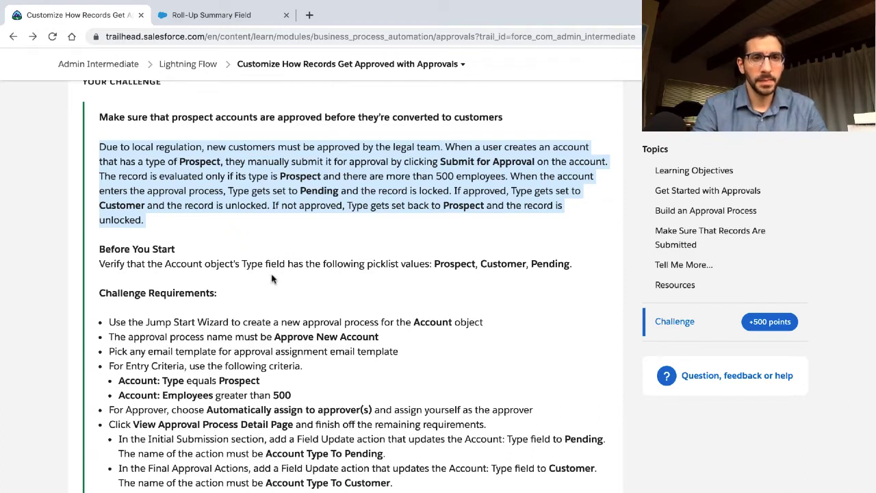
triple_click(267, 259)
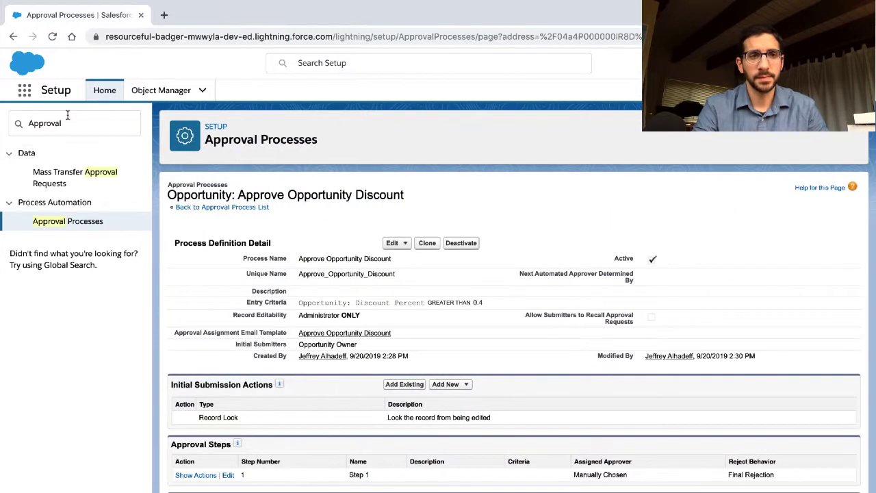
In Salesforce Setup, find the Account object's Type field by searching for "type" and open its picklist values.
left_click(157, 92)
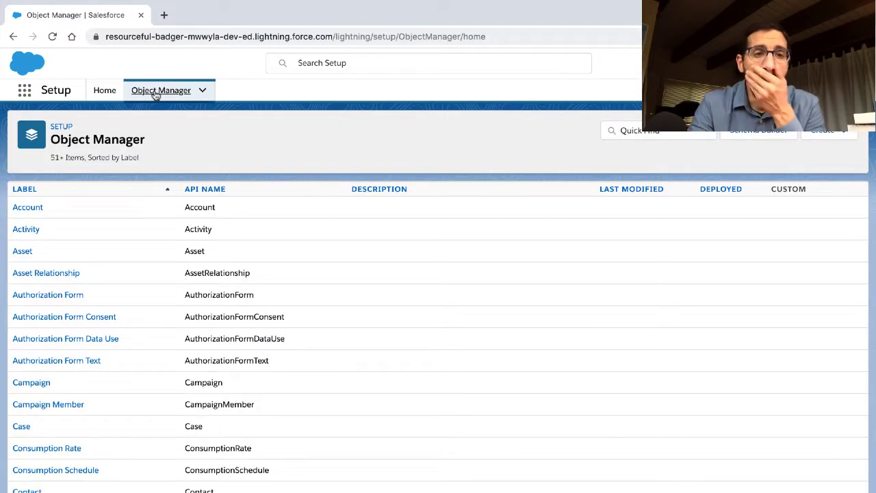
key("ctrl+Left")
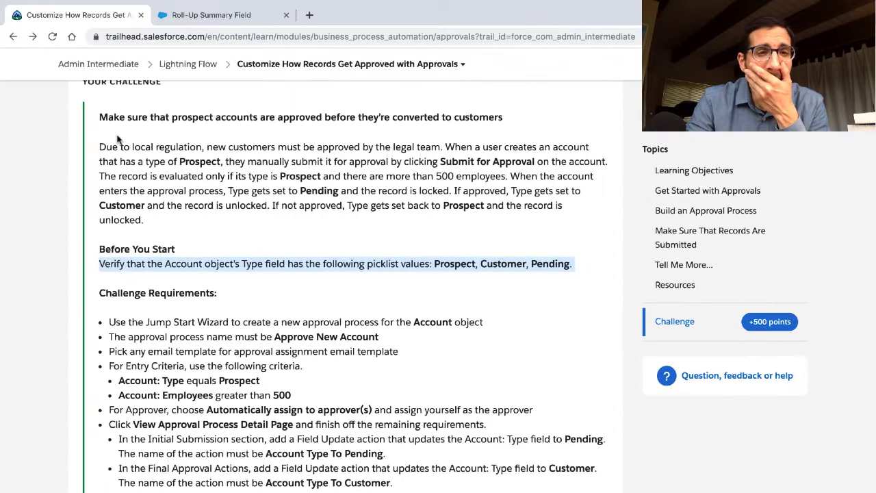
key("ctrl+Right")
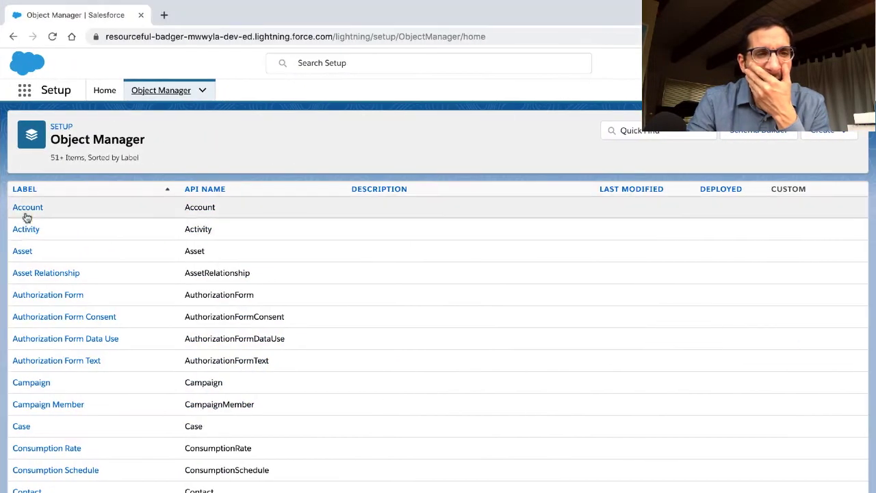
left_click(28, 209)
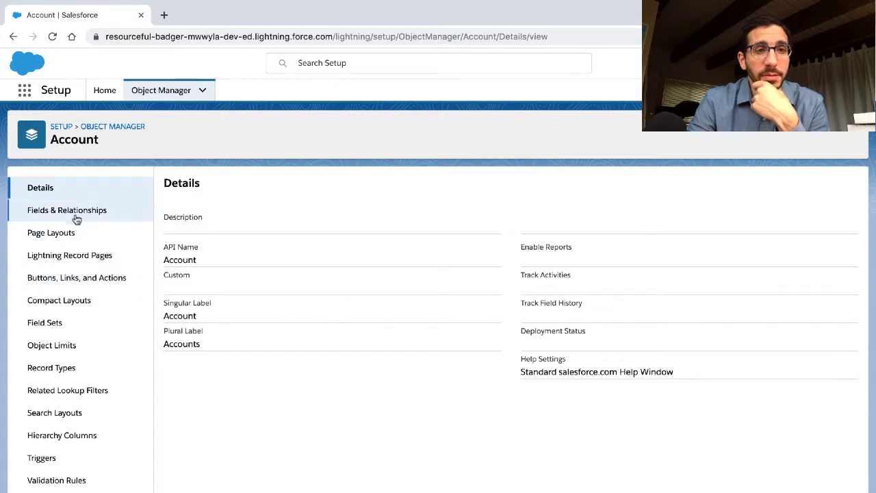
left_click(75, 213)
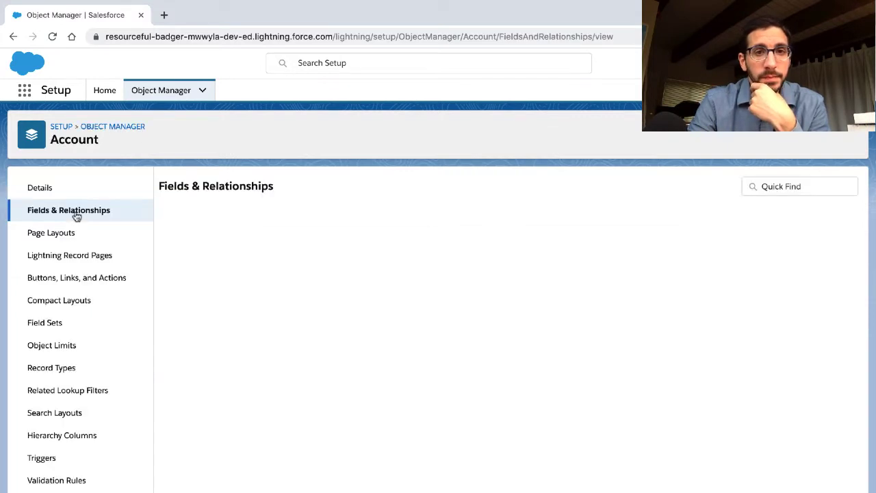
left_click(580, 187)
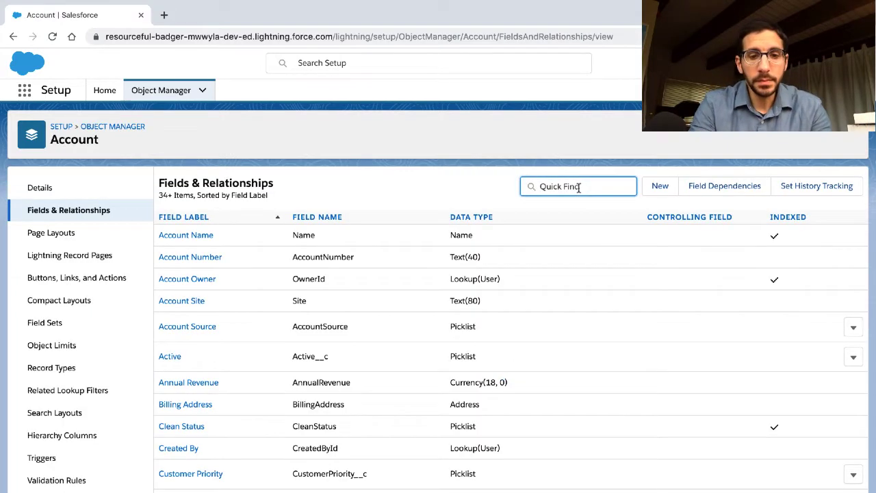
type("type")
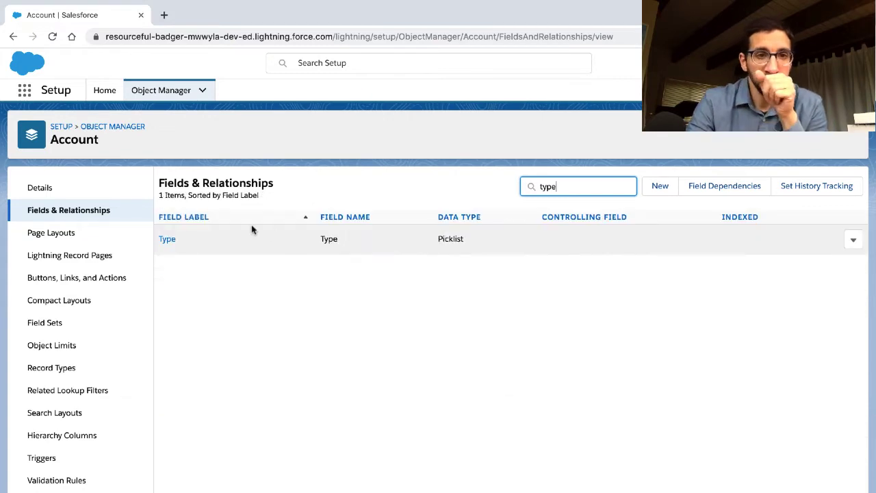
left_click(166, 239)
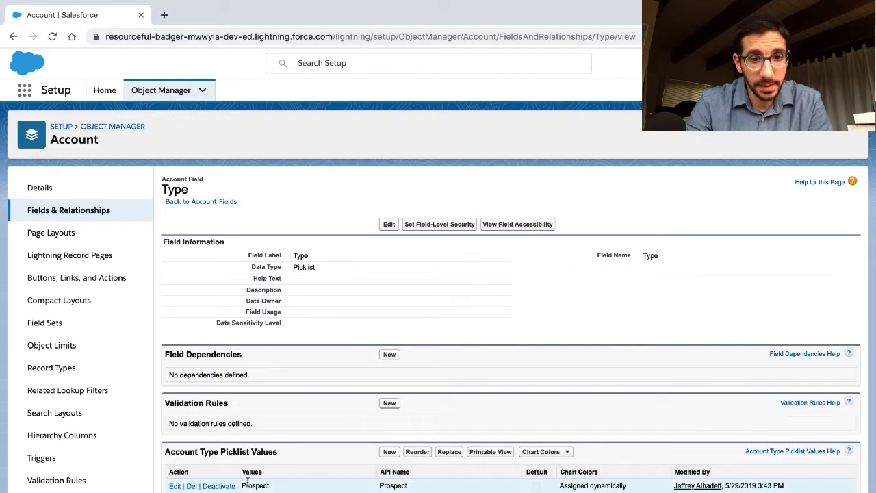
scroll(511, 358, "down", 3)
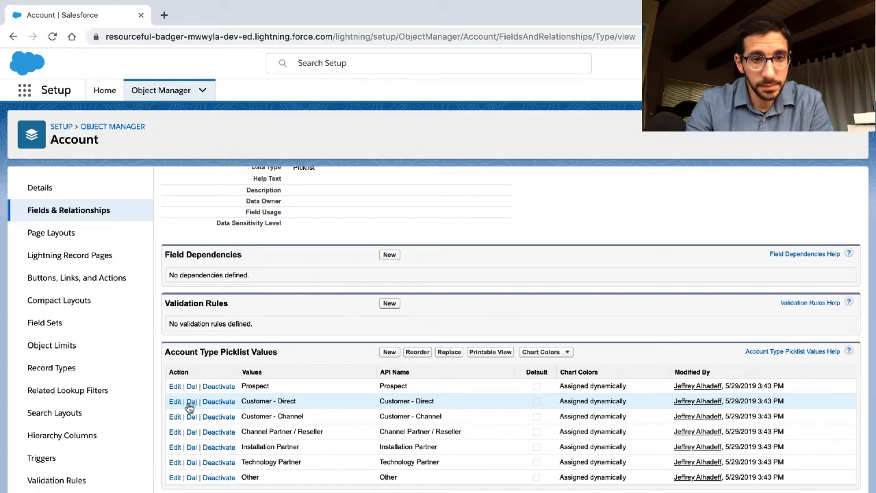
Rename the Account Type picklist value Customer - Direct to Customer in both its label and API name, and save it.
key("ctrl+Left")
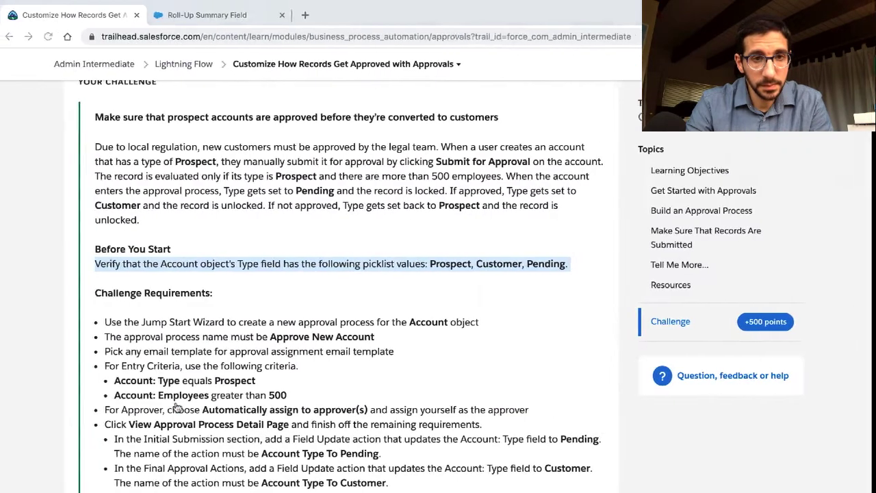
key("ctrl+Right")
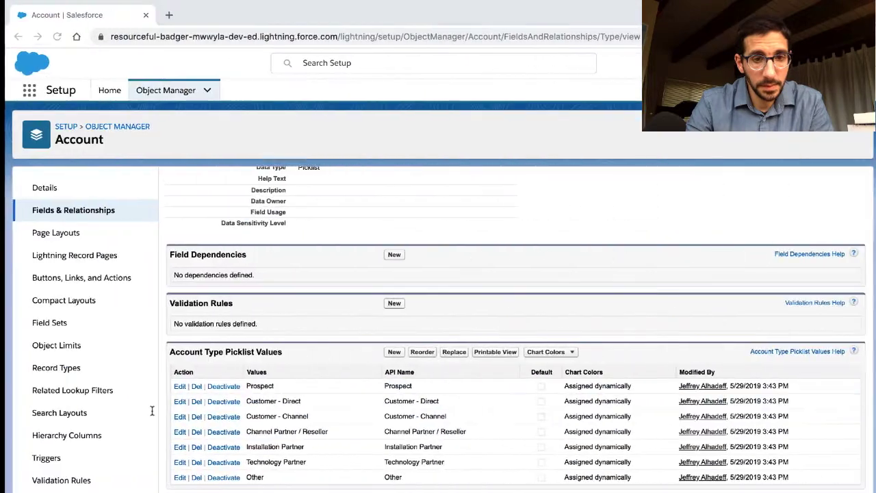
left_click(176, 403)
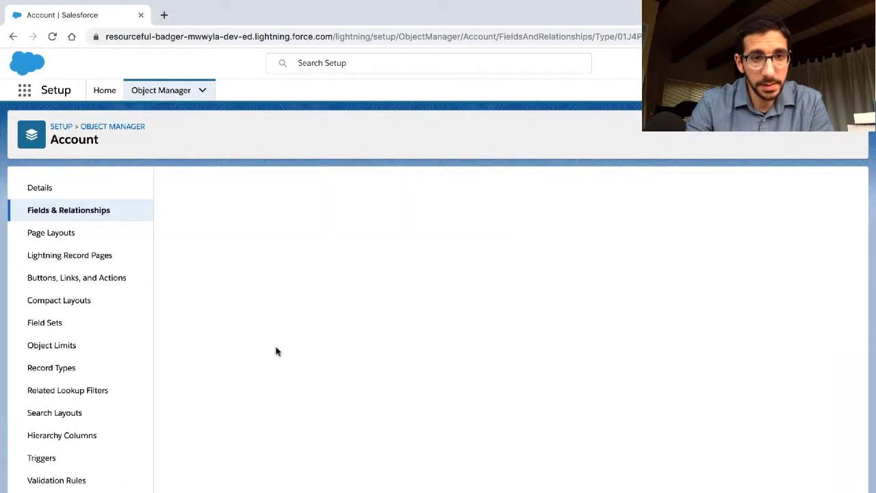
triple_click(357, 255)
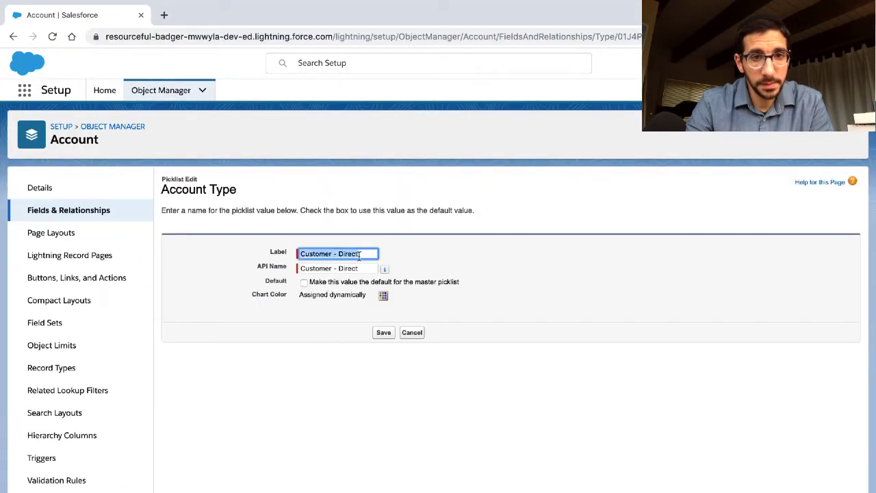
left_click(364, 267)
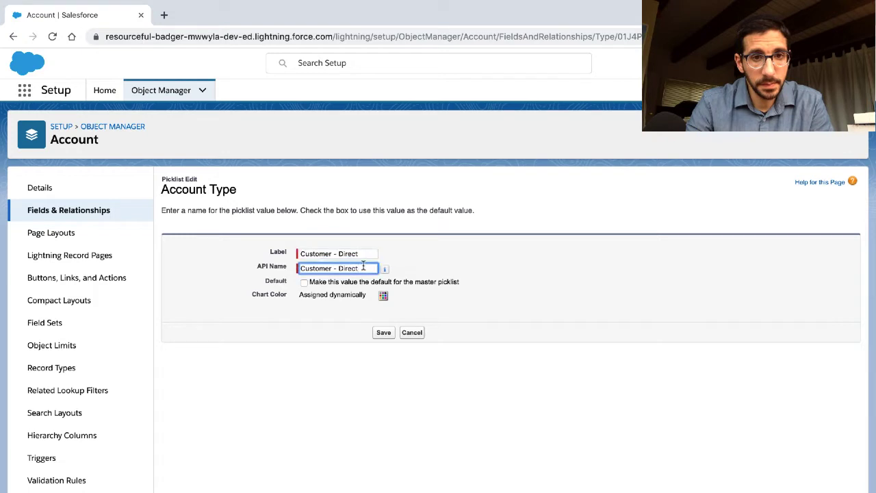
key("BackSpace")
key("BackSpace")
key("BackSpace")
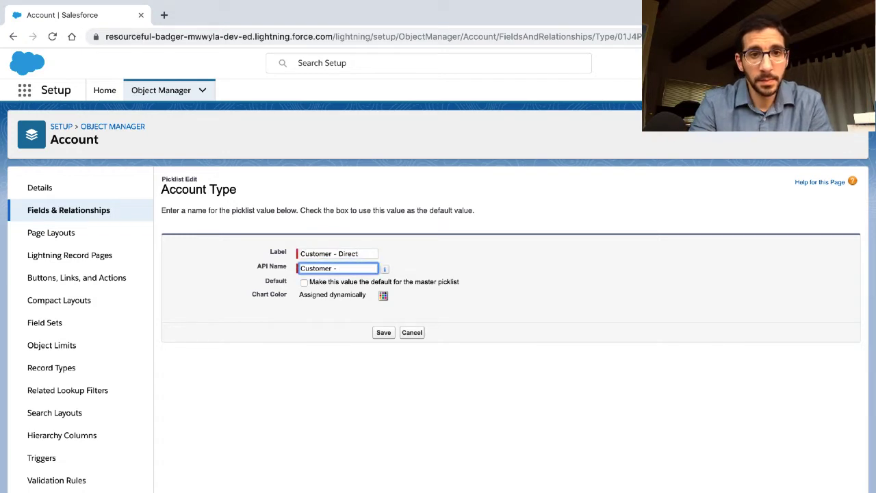
left_click(358, 252)
key("BackSpace")
key("BackSpace")
key("BackSpace")
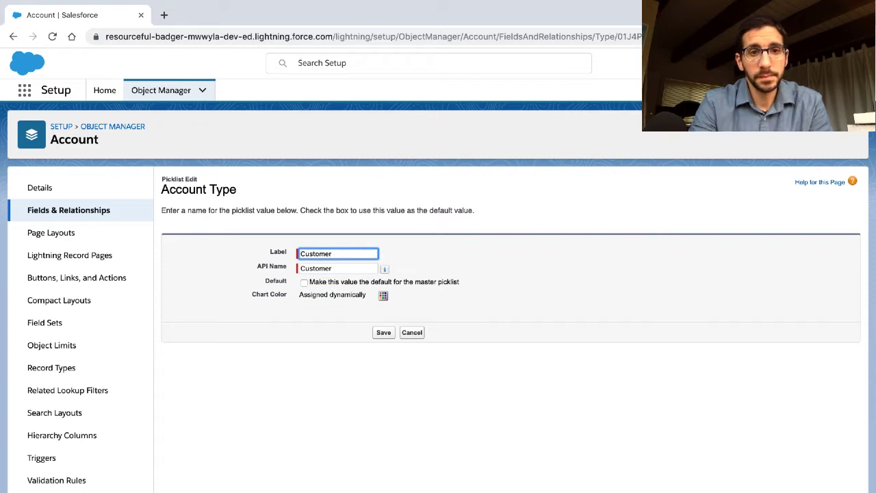
left_click(384, 332)
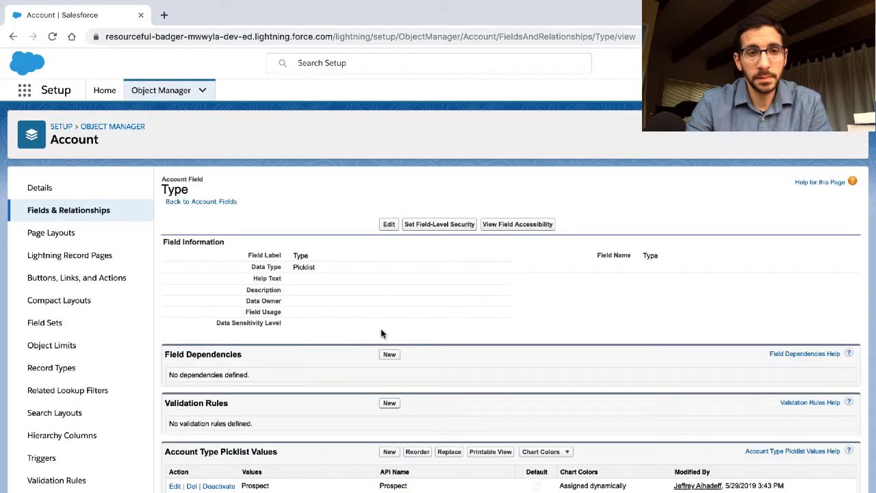
Add Pending as a new Account Type picklist value and save it.
scroll(381, 333, "down", 2)
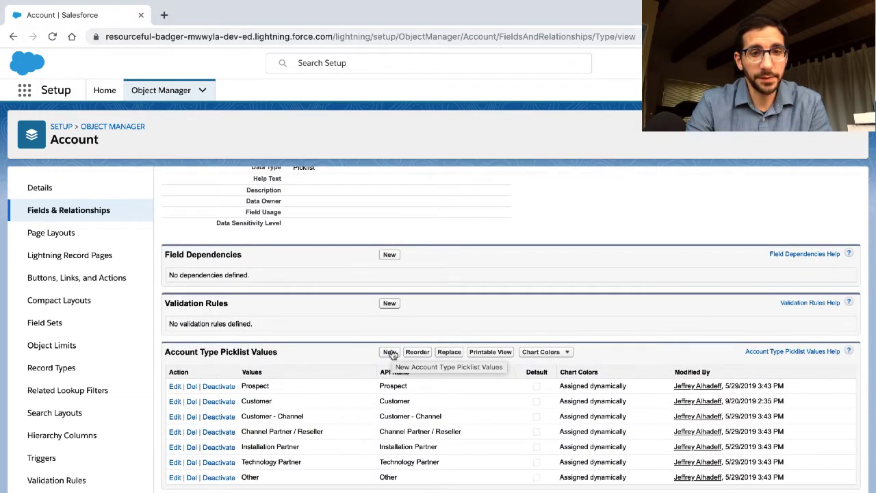
left_click(390, 352)
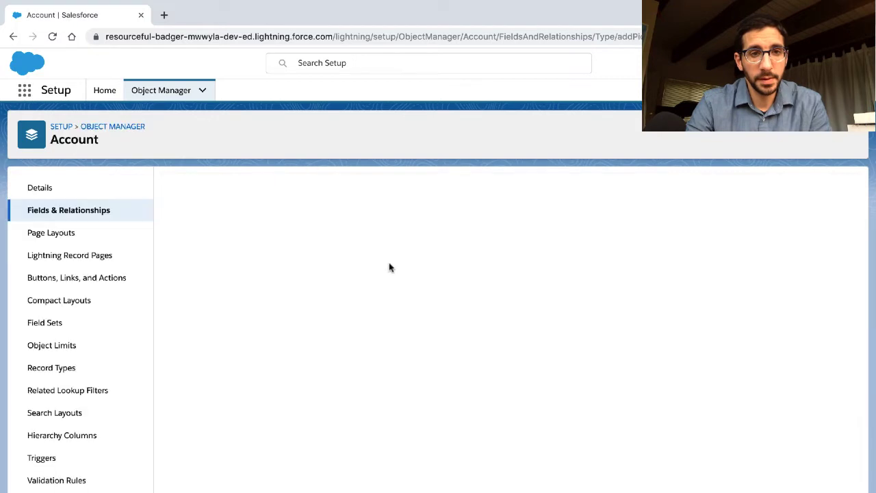
left_click(320, 305)
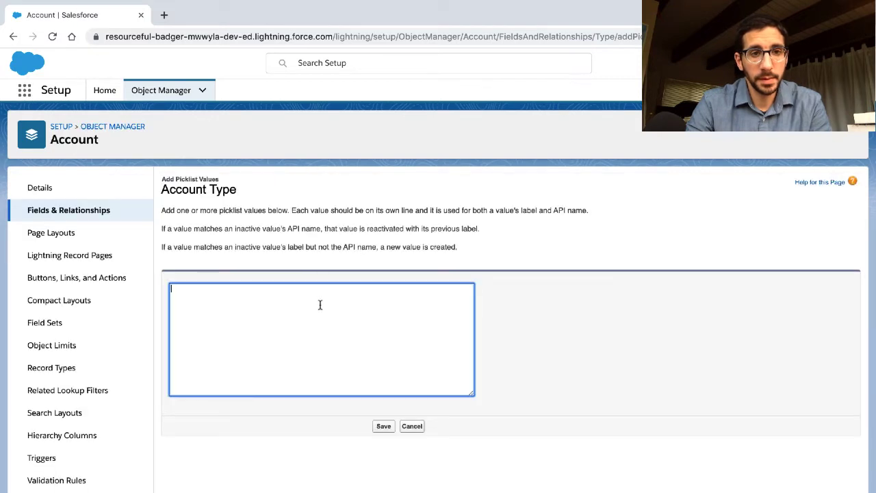
type("Pending")
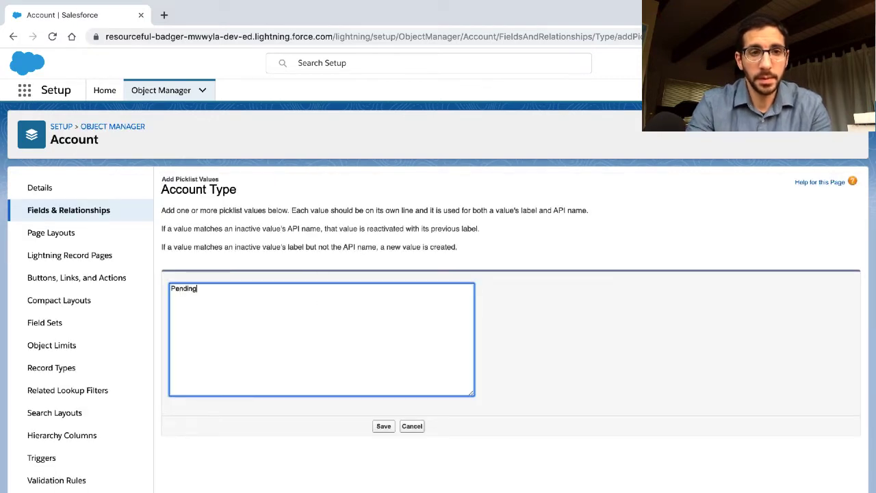
left_click(383, 430)
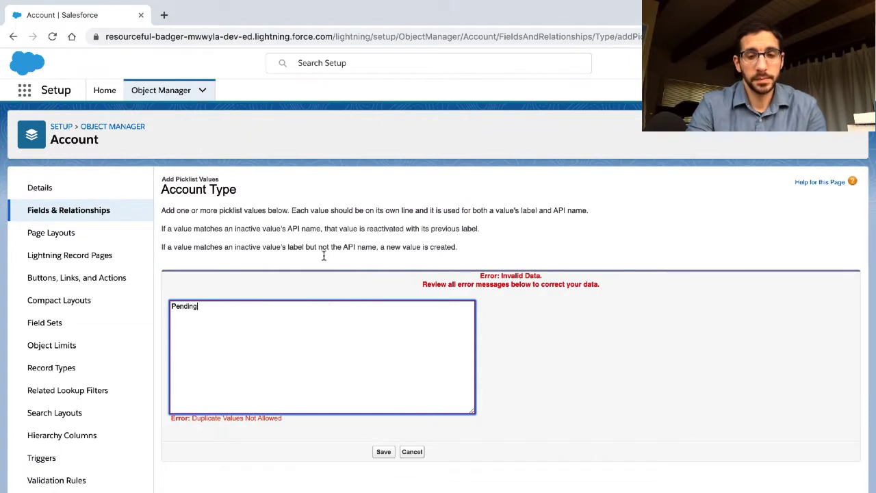
Check the required value names in the challenge and save the new picklist entry as Pending_LF instead.
type("_")
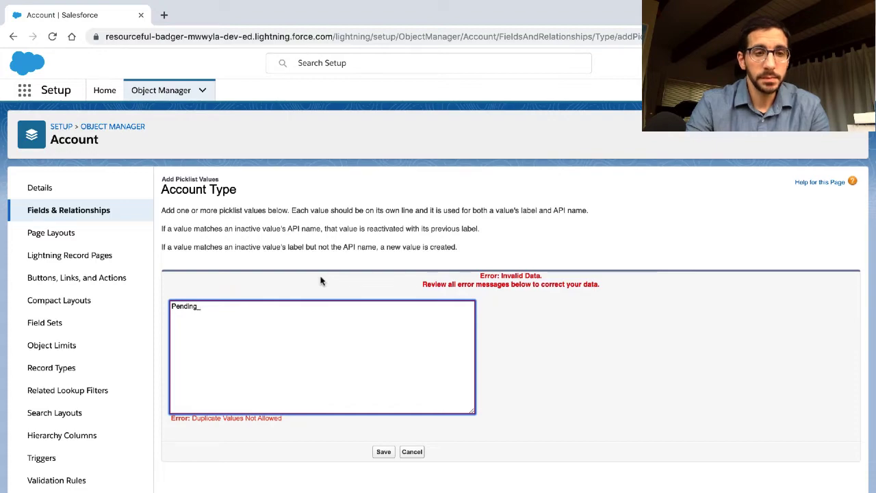
key("ctrl+Left")
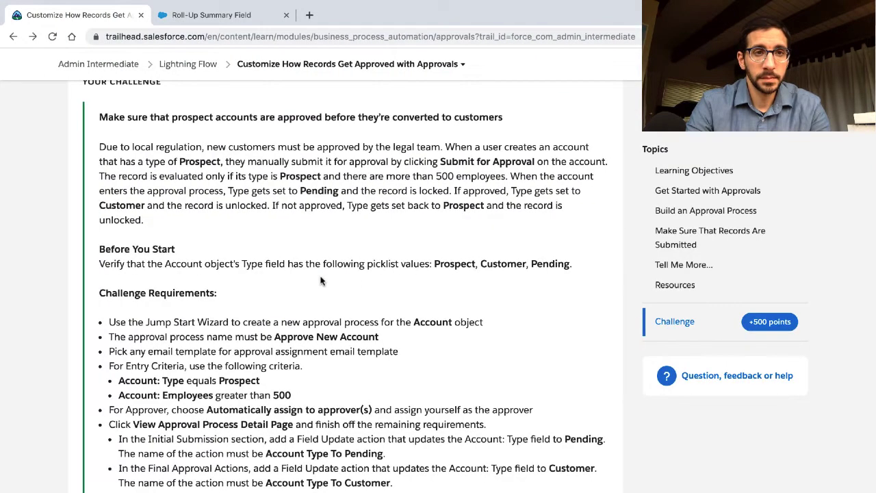
key("ctrl+Right")
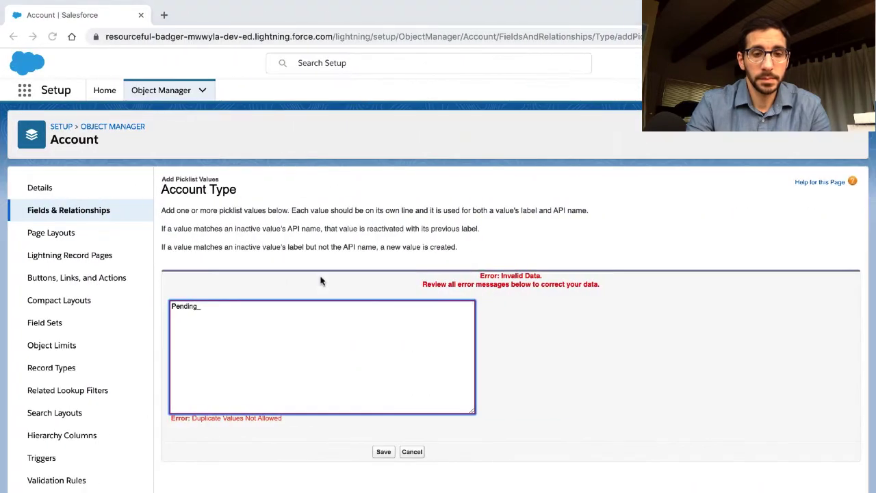
type("LF")
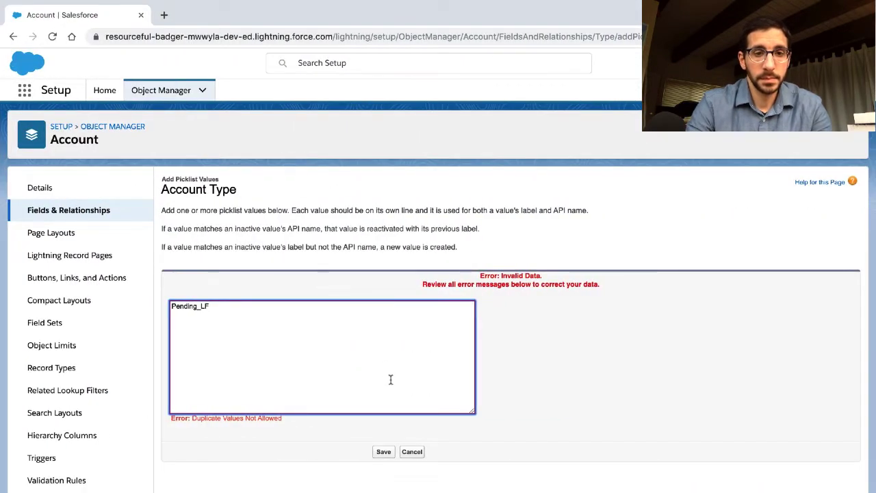
left_click(383, 452)
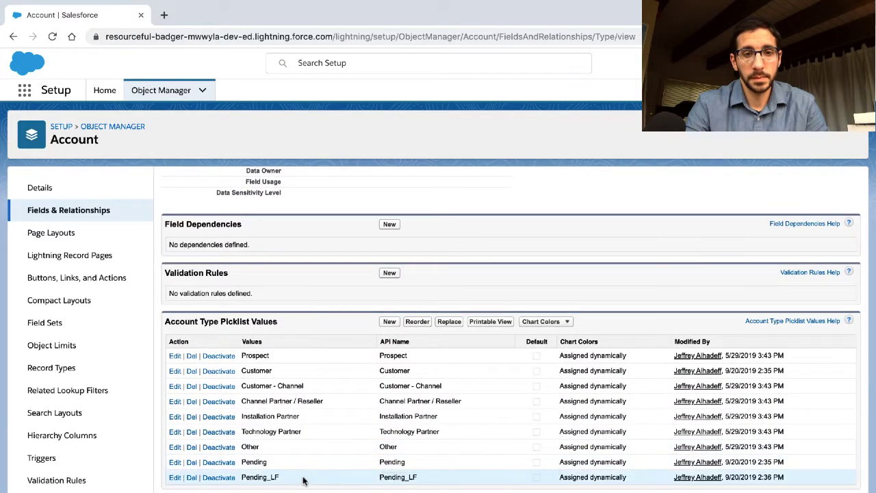
Delete the Pending_LF value from the Account Type picklist, choosing a blank value as its replacement on records.
left_click(192, 479)
left_click(544, 124)
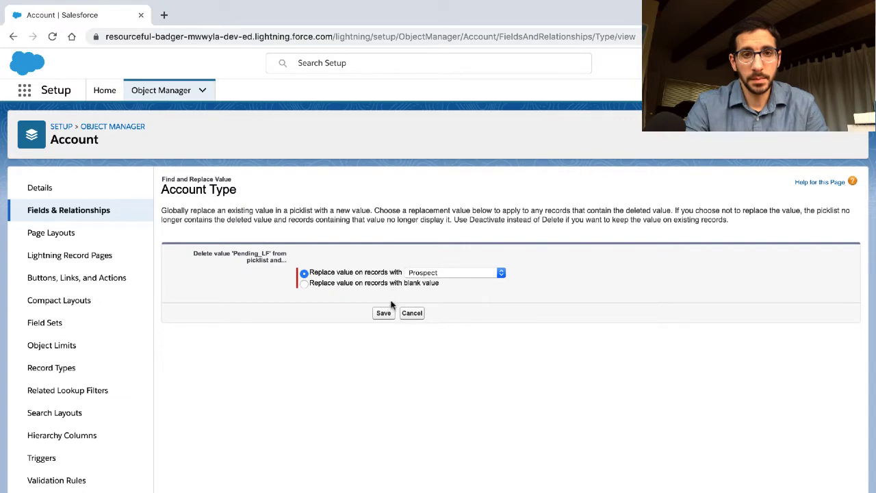
left_click(387, 317)
left_click(431, 274)
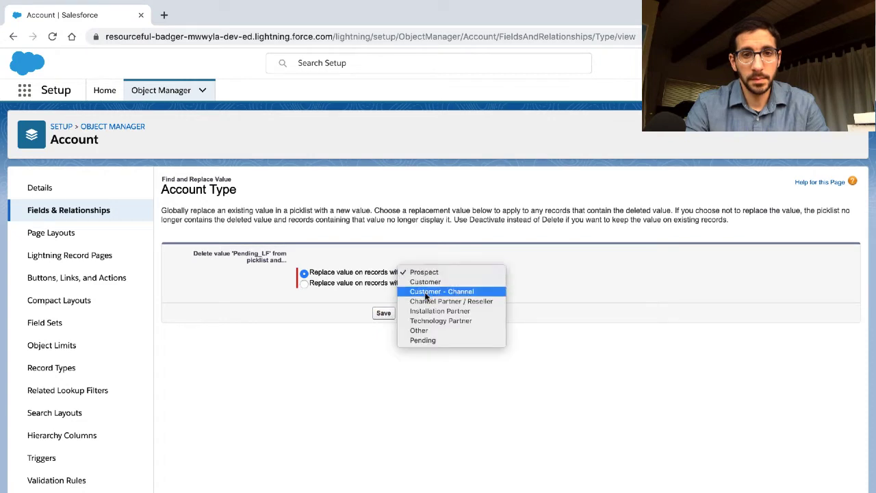
left_click(381, 309)
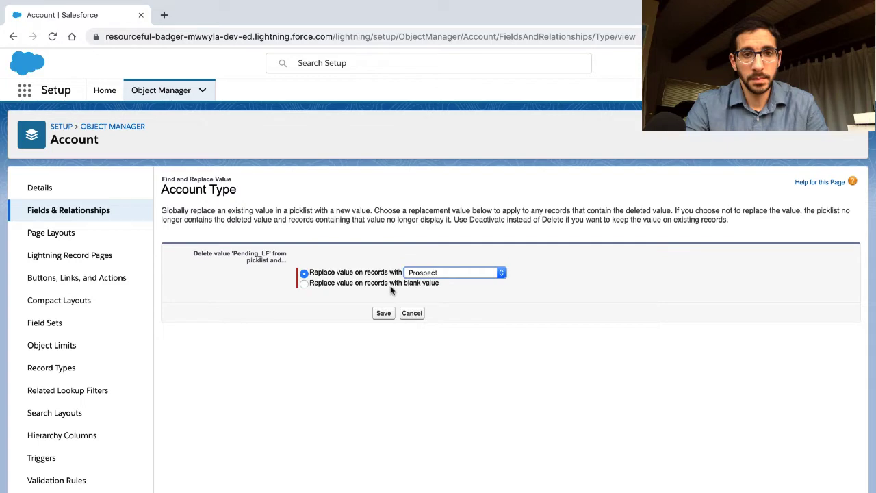
left_click(379, 288)
left_click(386, 316)
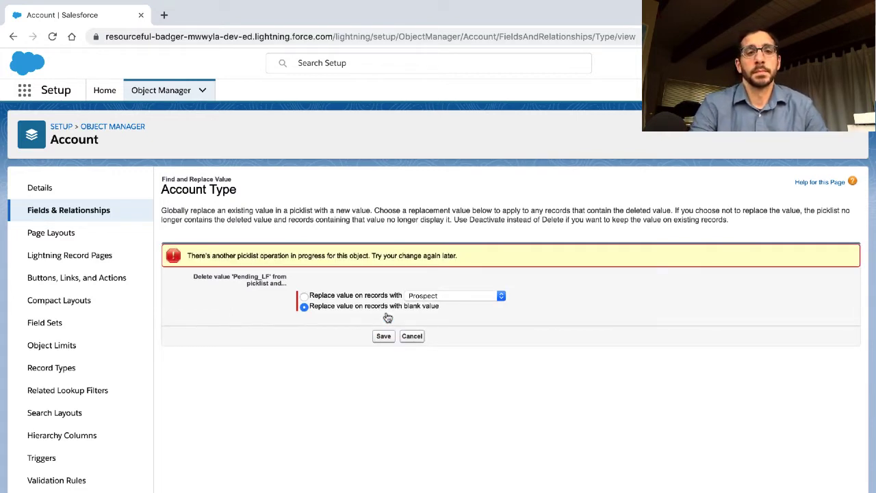
left_click(414, 341)
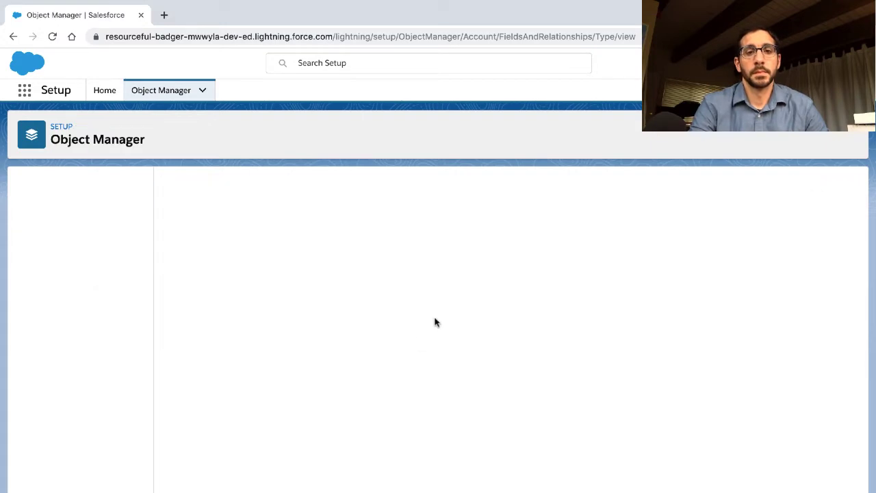
Check the Account Type picklist values, then return to the Trailhead challenge and read its approval process requirements.
scroll(437, 322, "down", 2)
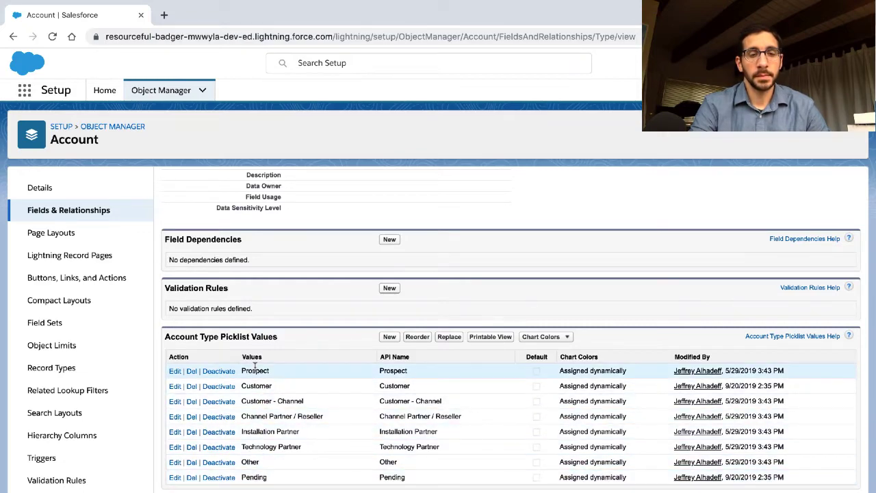
key("ctrl+Left")
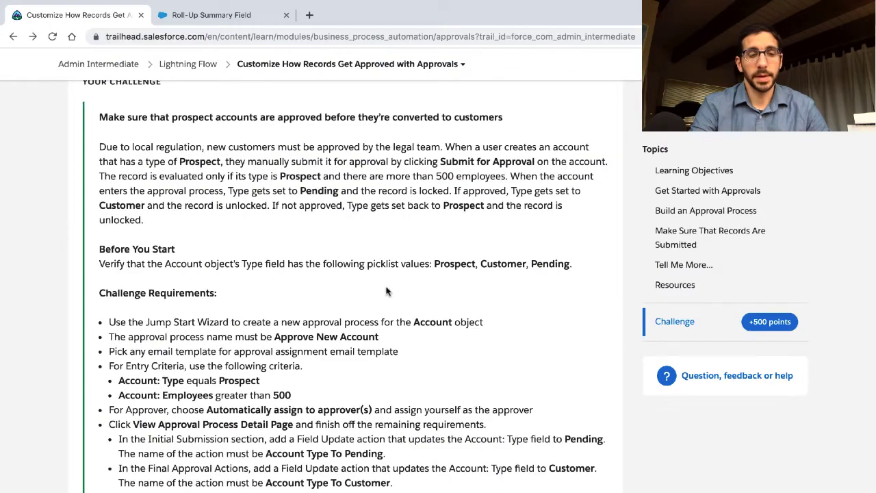
scroll(387, 288, "down", 3)
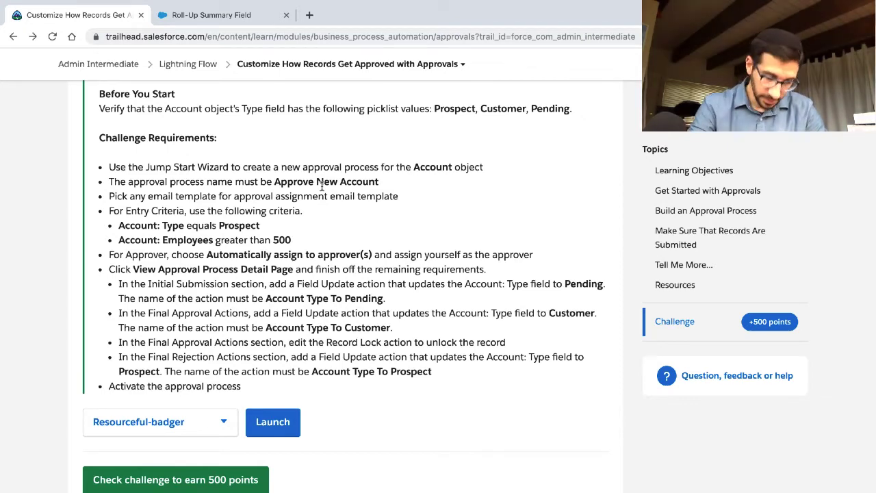
left_click(556, 6)
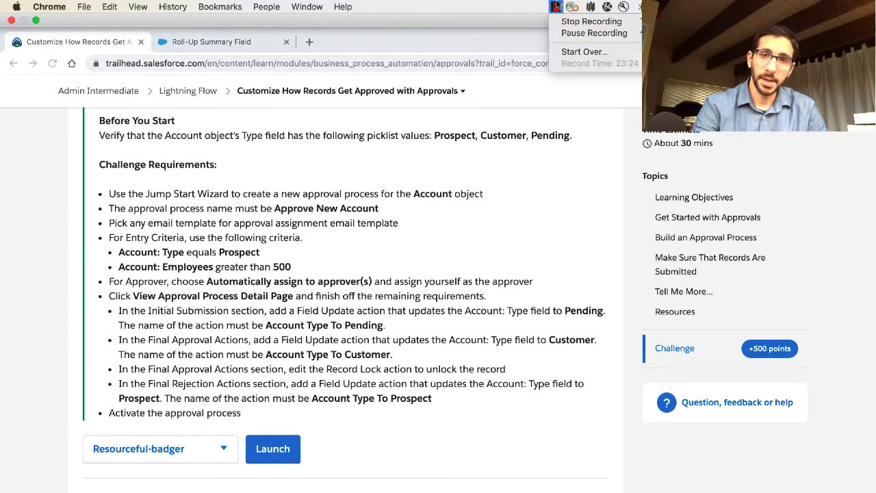
left_click(566, 20)
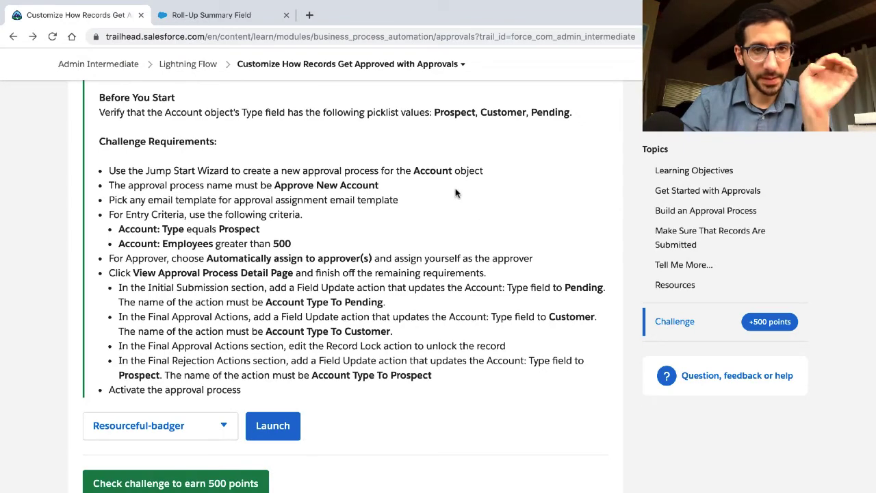
Reread the challenge's picklist prerequisite and compare the Type field pages of the Opportunity and Account objects in Salesforce Setup.
scroll(456, 179, "up", 1)
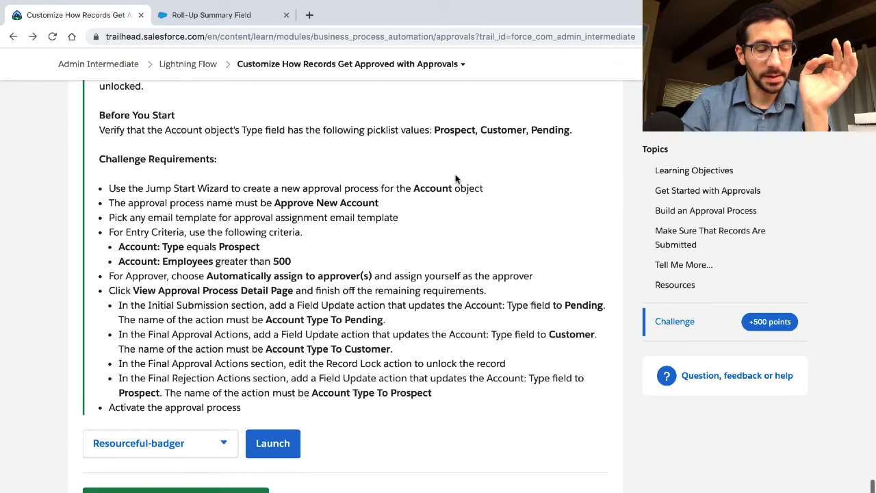
triple_click(242, 129)
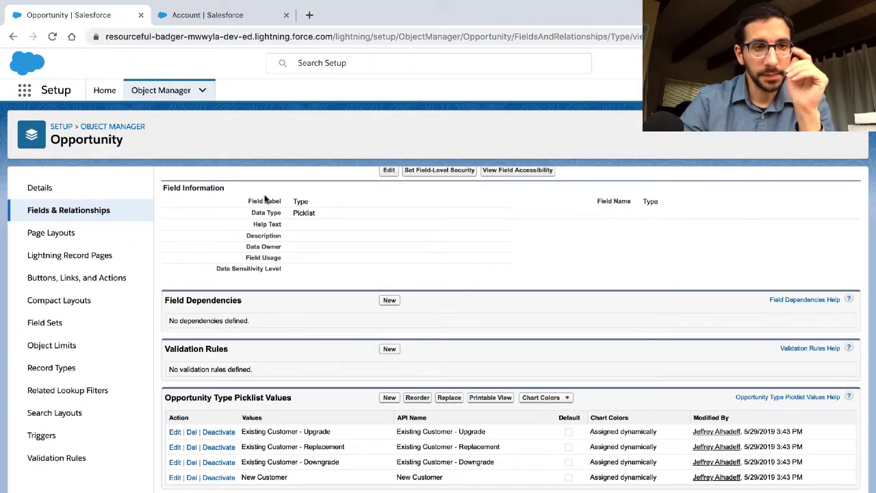
scroll(267, 199, "up", 2)
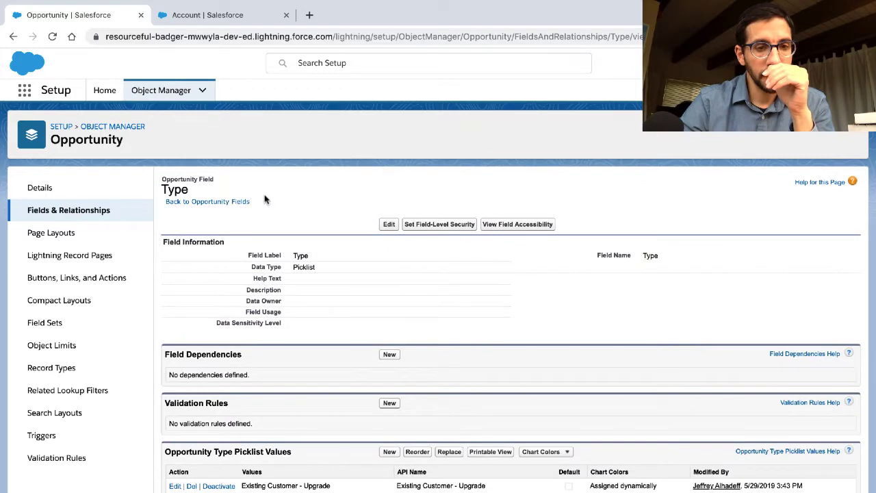
scroll(266, 199, "down", 1)
scroll(266, 199, "up", 1)
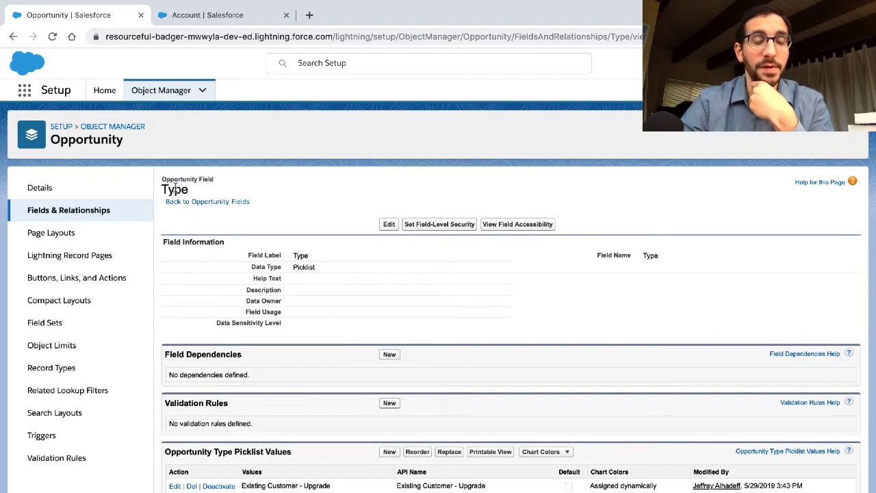
scroll(175, 191, "down", 1)
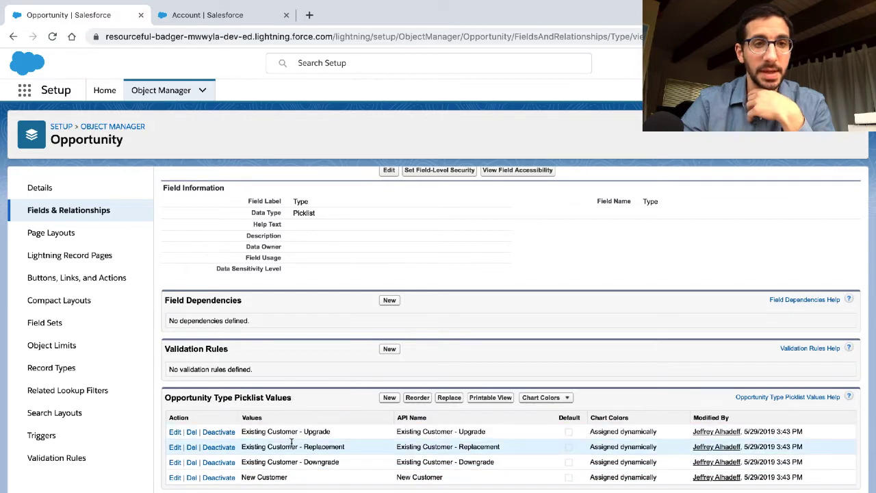
left_click(241, 16)
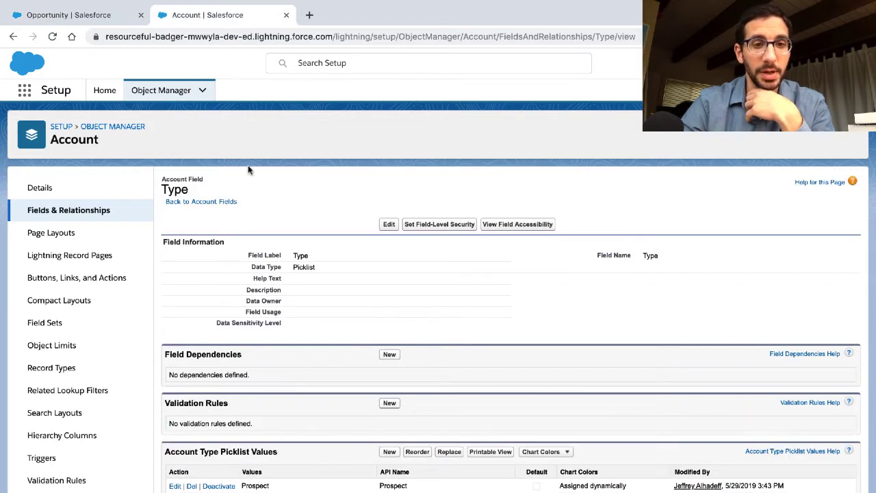
left_click(104, 19)
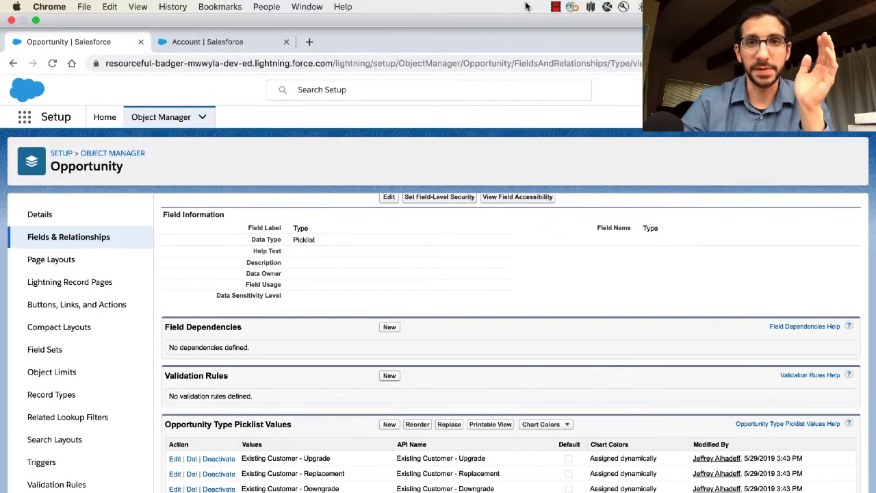
left_click(556, 6)
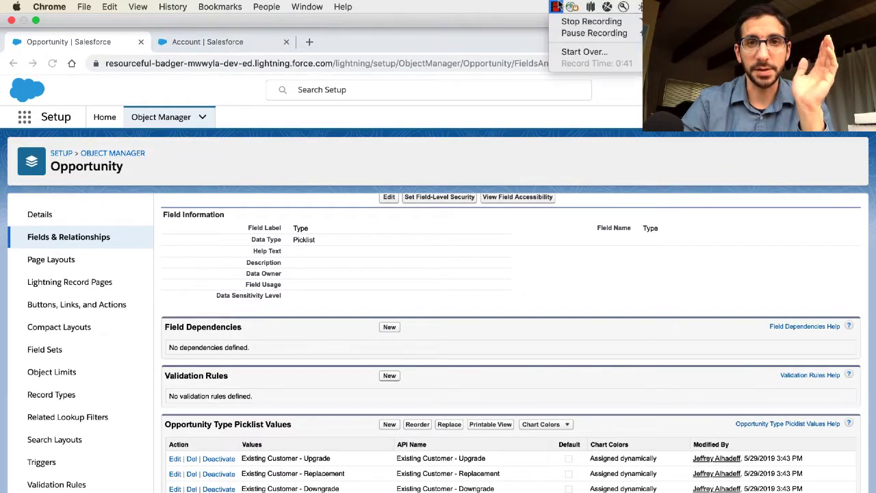
left_click(593, 33)
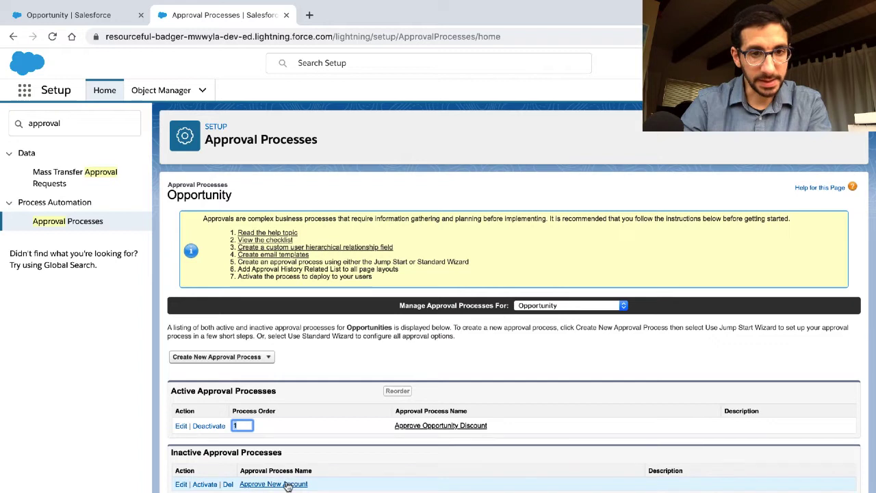
Open the Approve New Account approval process for editing and inspect its entry criteria and the fields available for another criterion.
left_click(181, 485)
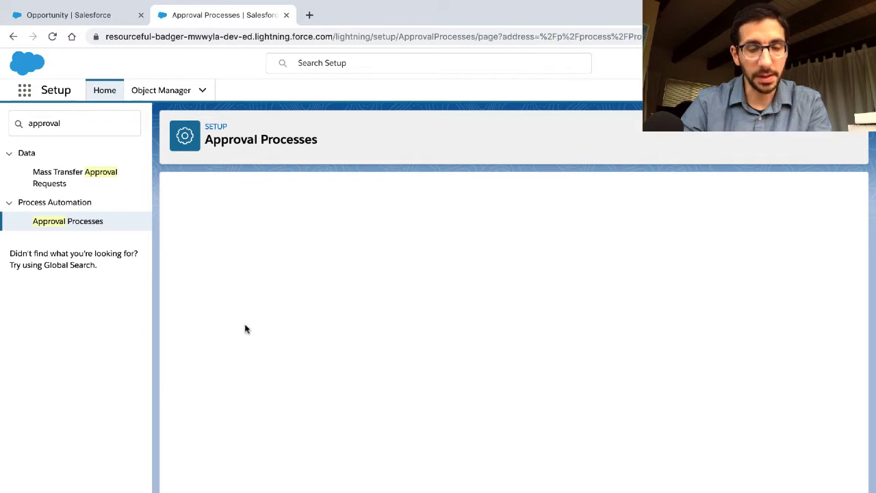
left_click(277, 309)
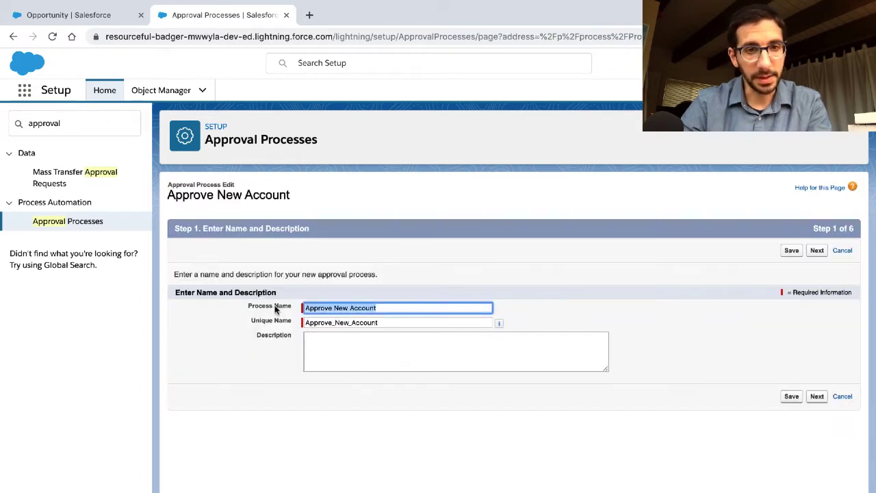
left_click(817, 397)
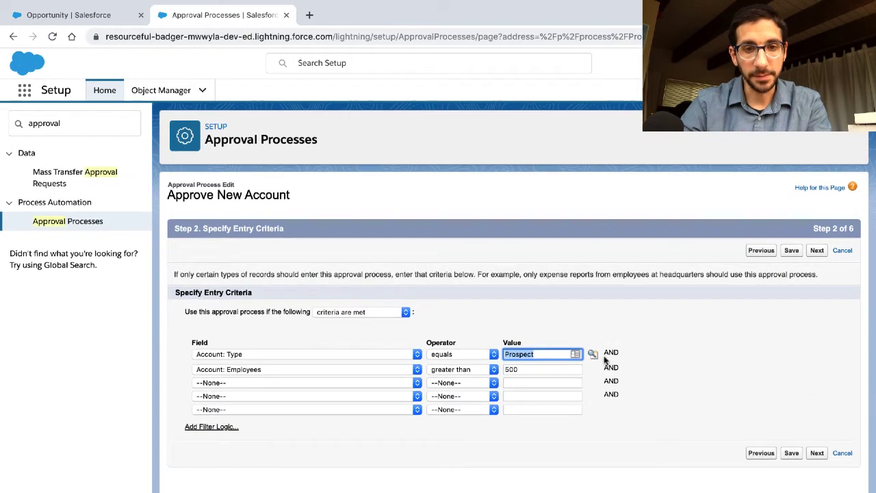
left_click(381, 382)
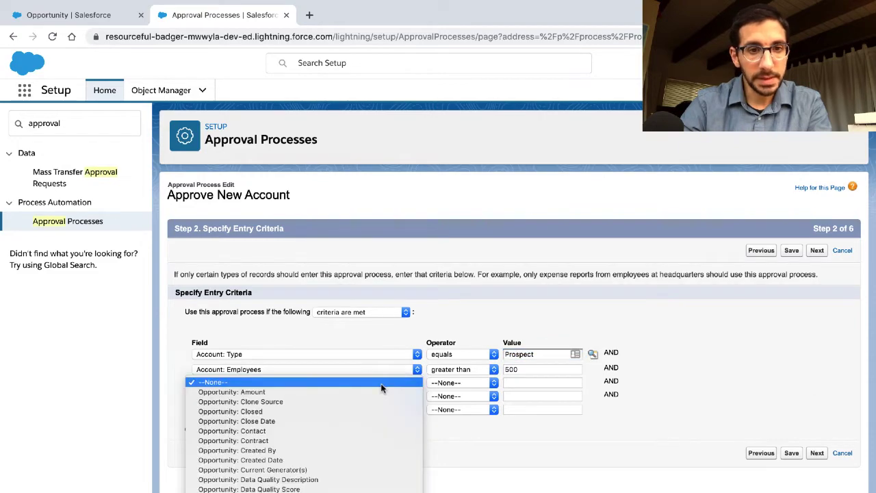
left_click(381, 388)
Switch to the Trailhead challenge and read the Initial Submission field update requirement, then return to Salesforce Setup.
key("ctrl+Left")
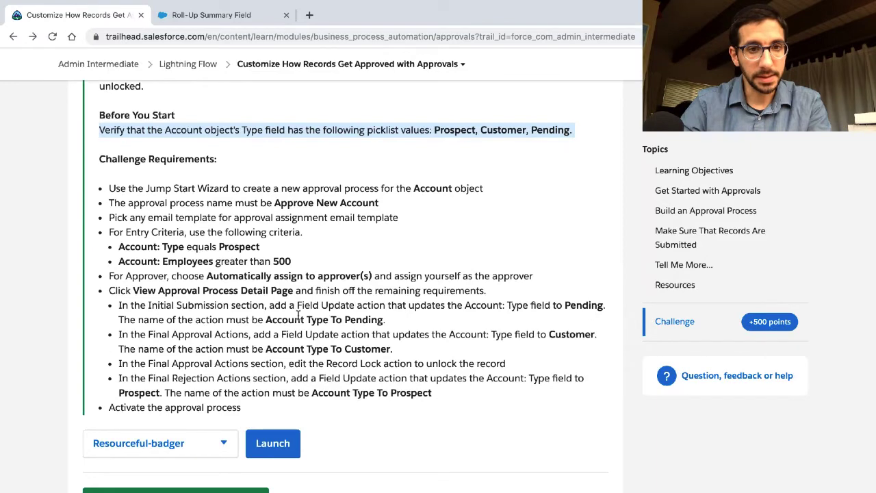
triple_click(235, 306)
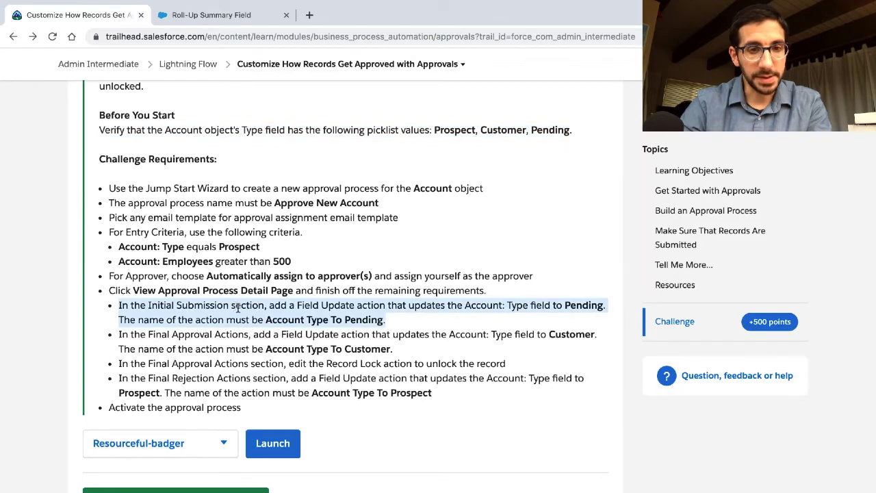
scroll(238, 308, "right", 5)
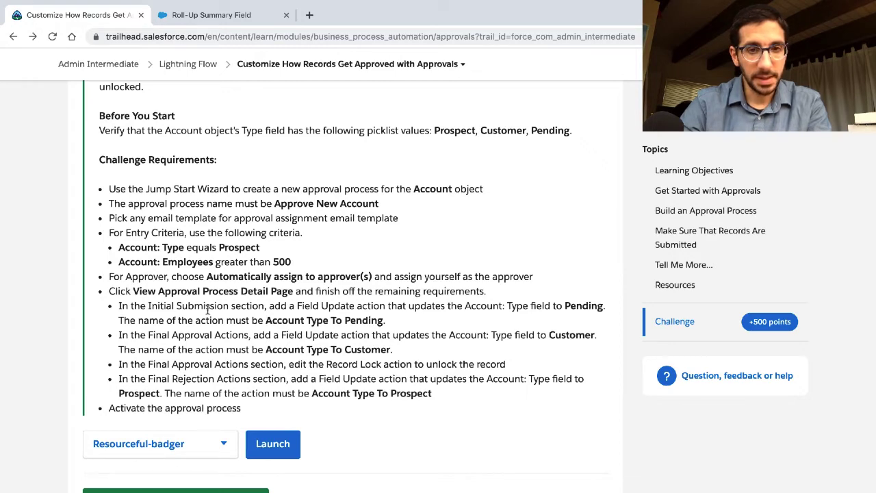
key("ctrl+Right")
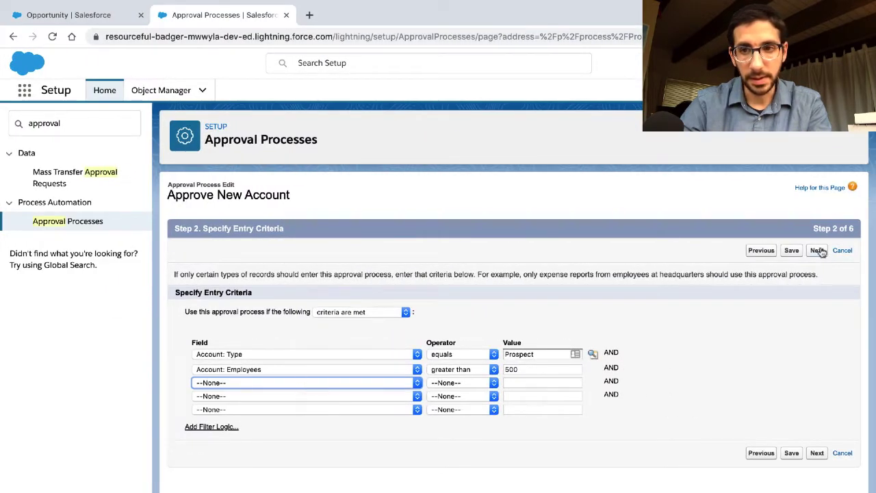
Cancel the approval process edit and start a new field update under Initial Submission Actions.
left_click(843, 250)
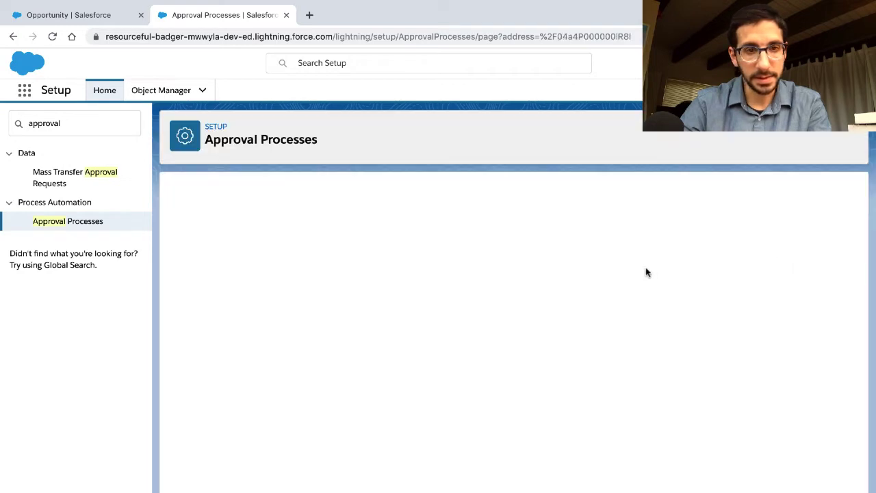
scroll(405, 255, "down", 3)
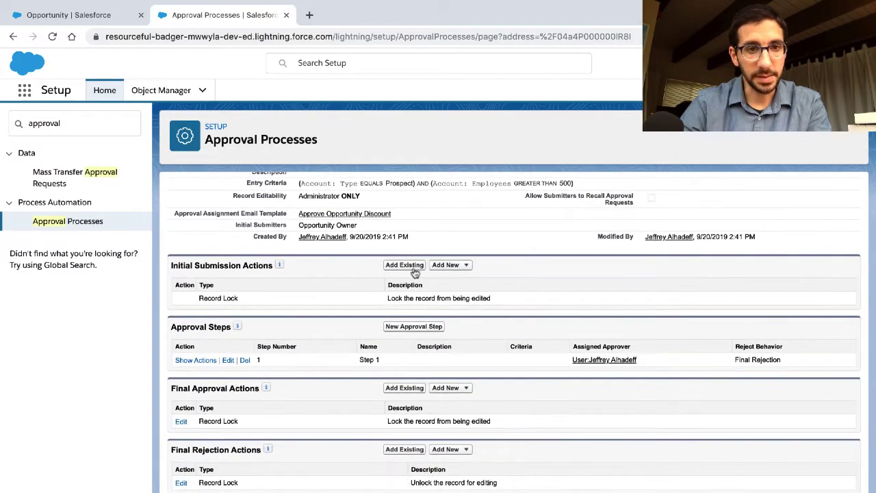
left_click(451, 265)
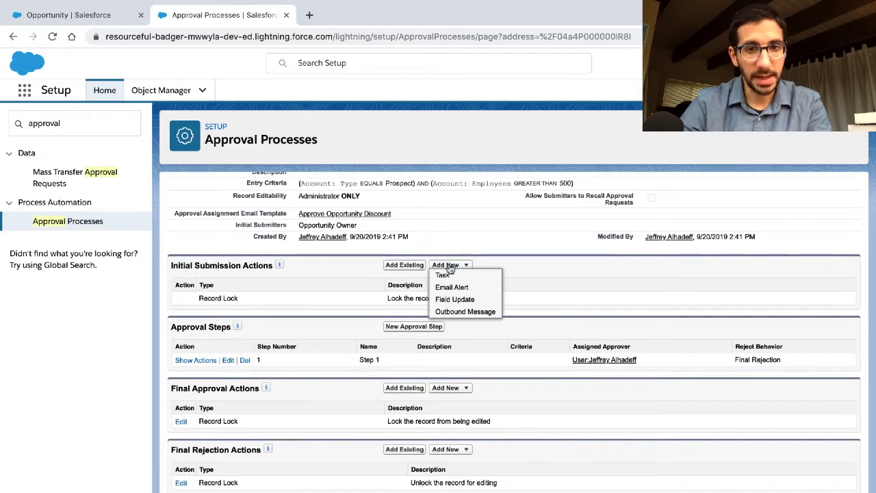
left_click(452, 300)
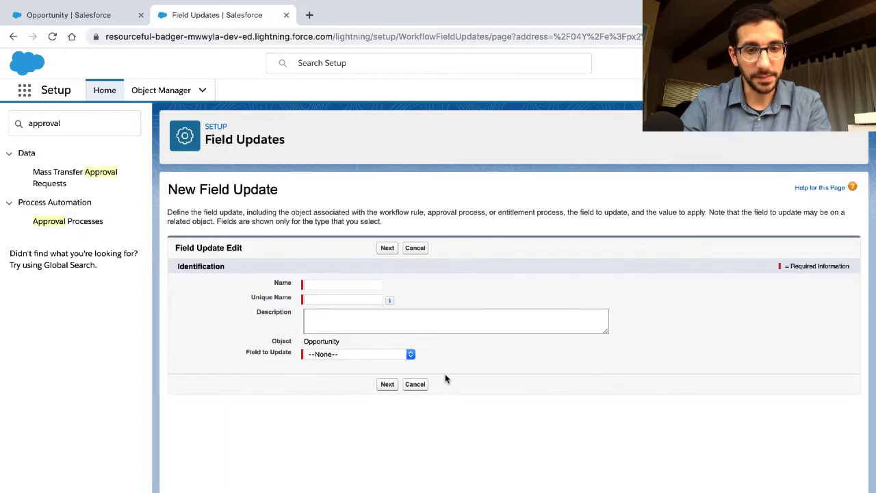
Copy the required action name from the Trailhead challenge and name the new field update Account Type To Pending.
key("ctrl+Left")
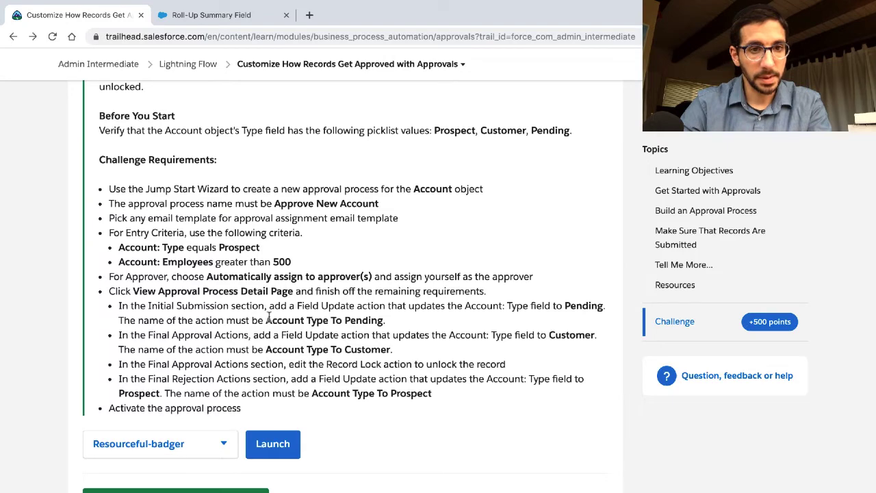
left_click_drag(266, 321, 382, 320)
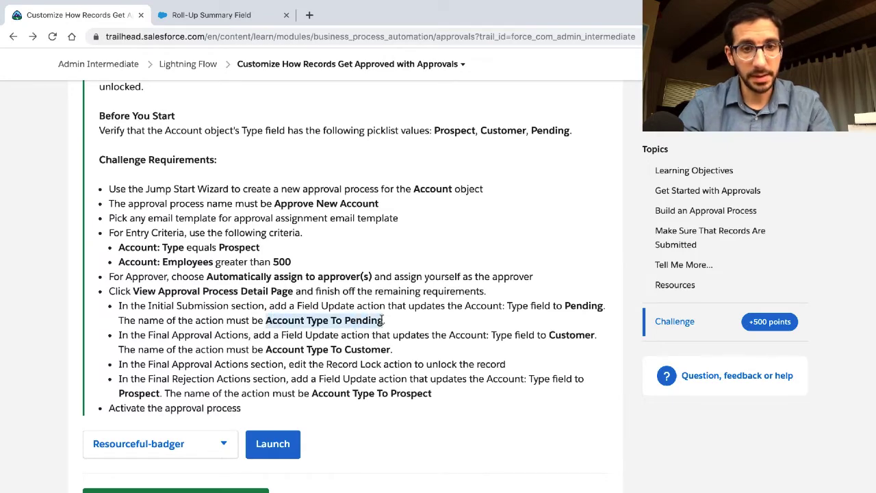
key("super+c")
key("ctrl+Right")
left_click(347, 284)
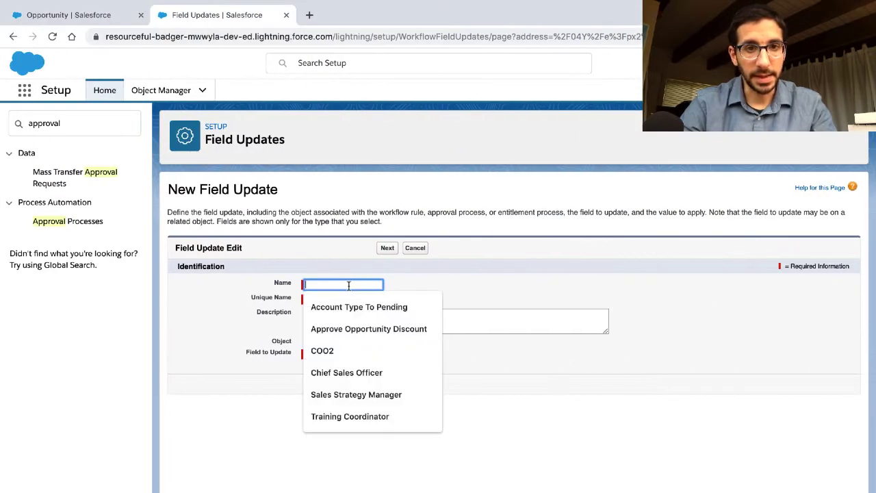
key("super+v")
left_click(325, 319)
Set Type as the field to update and check the specific picklist values offered for it.
left_click(321, 354)
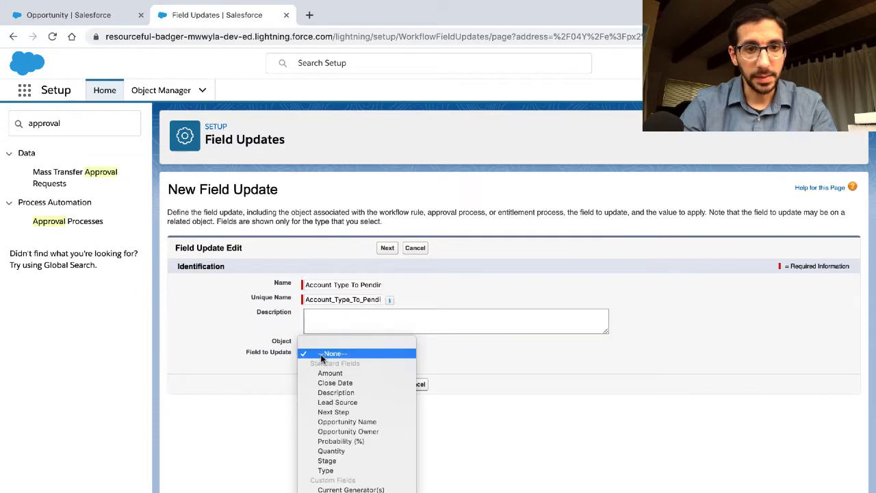
left_click(328, 471)
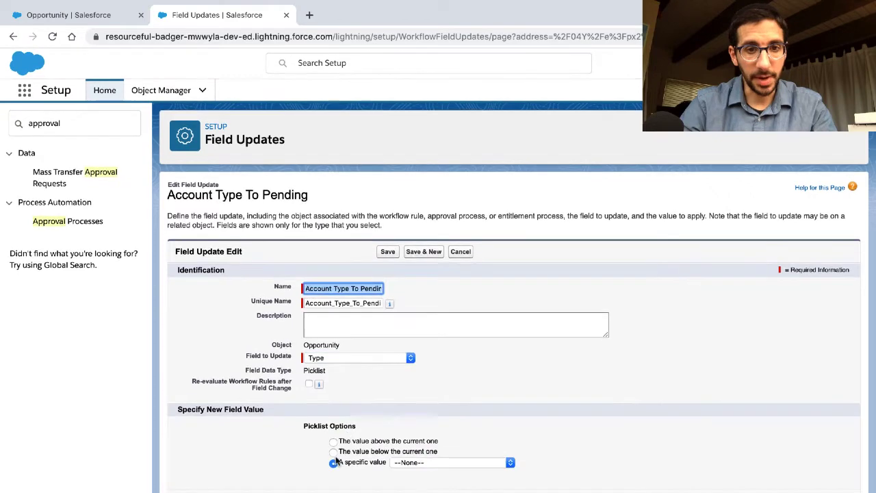
left_click(411, 460)
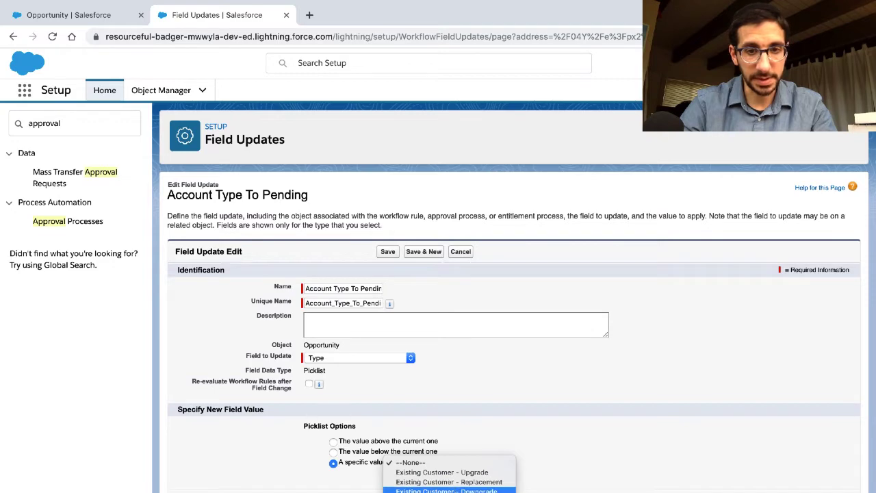
left_click(508, 434)
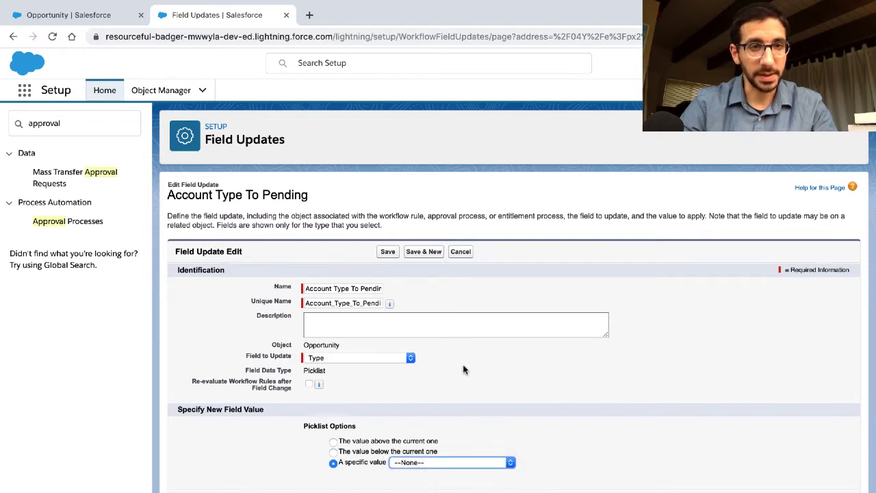
Review the Type field's details and picklist values on the Opportunity object.
left_click(106, 16)
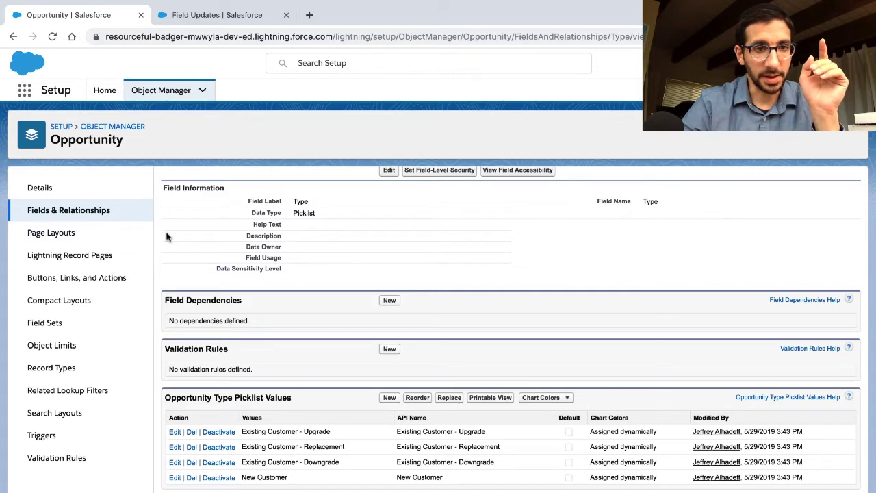
scroll(190, 243, "up", 2)
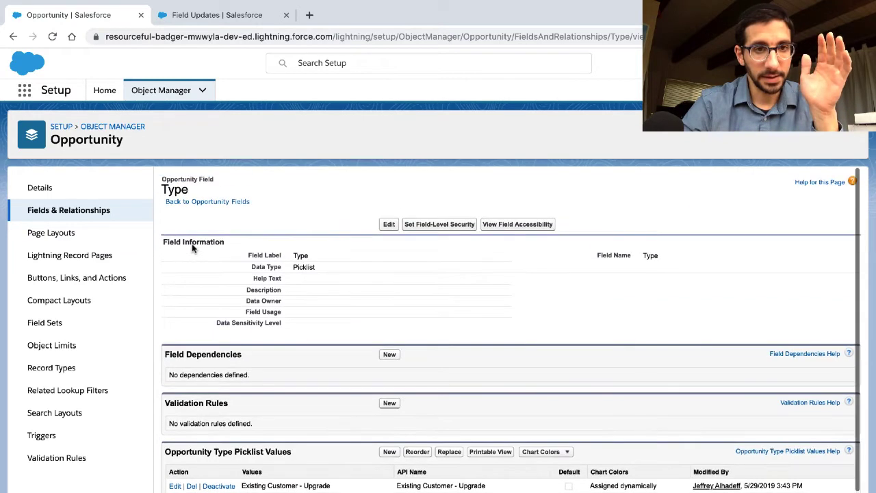
scroll(194, 411, "down", 2)
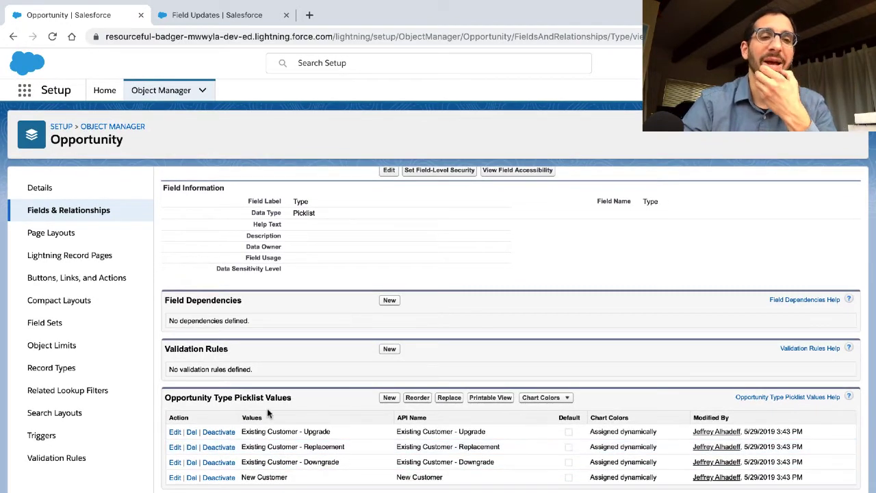
scroll(266, 409, "up", 2)
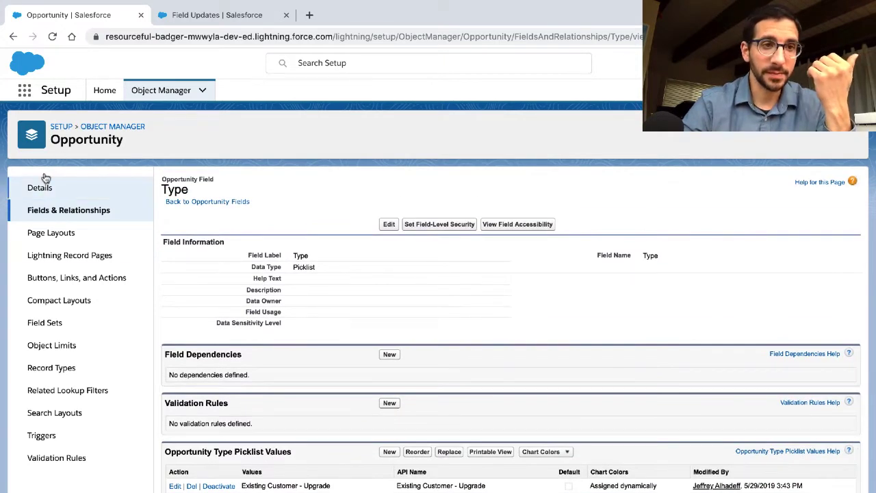
Find the Type field of the Account object in Object Manager and review its picklist values.
left_click(100, 126)
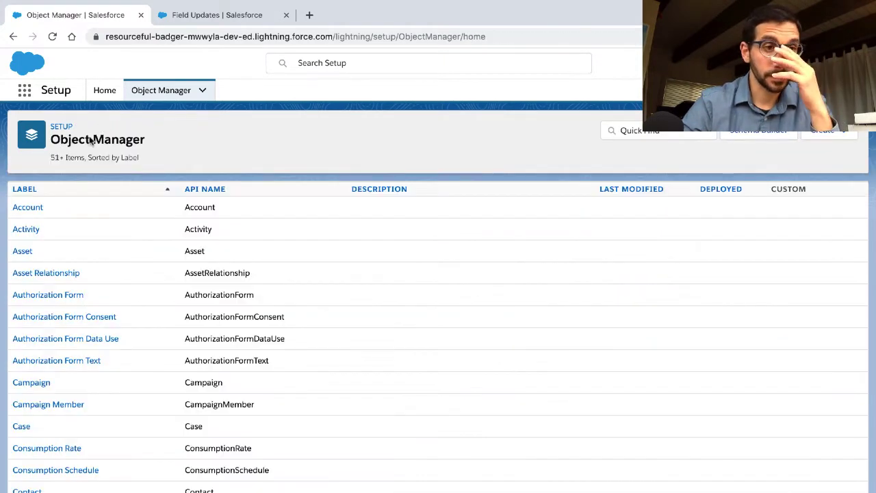
left_click(24, 208)
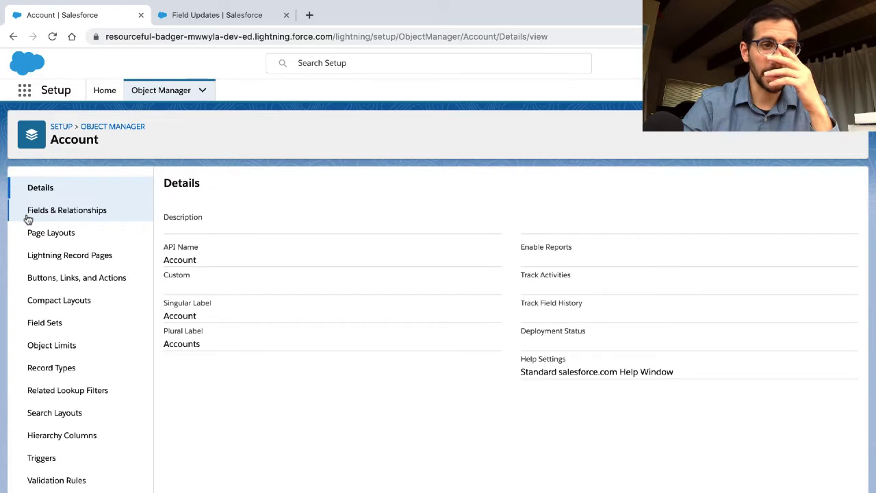
left_click(28, 216)
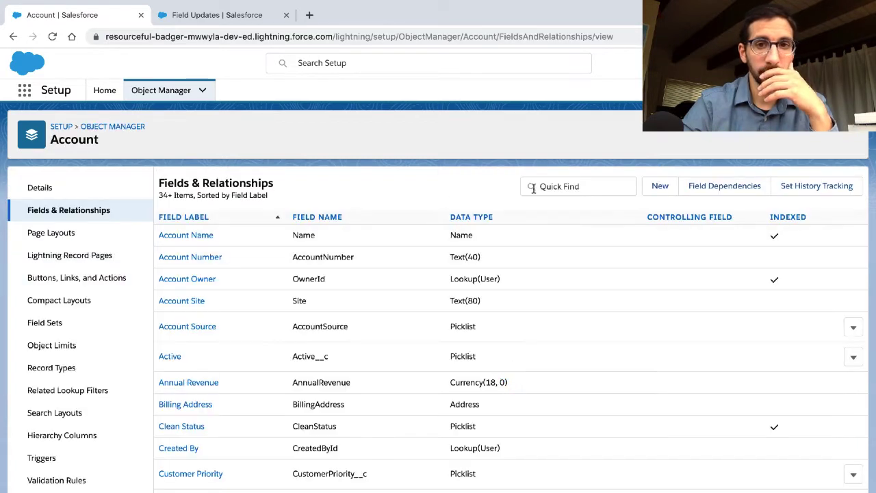
left_click(534, 187)
type("type")
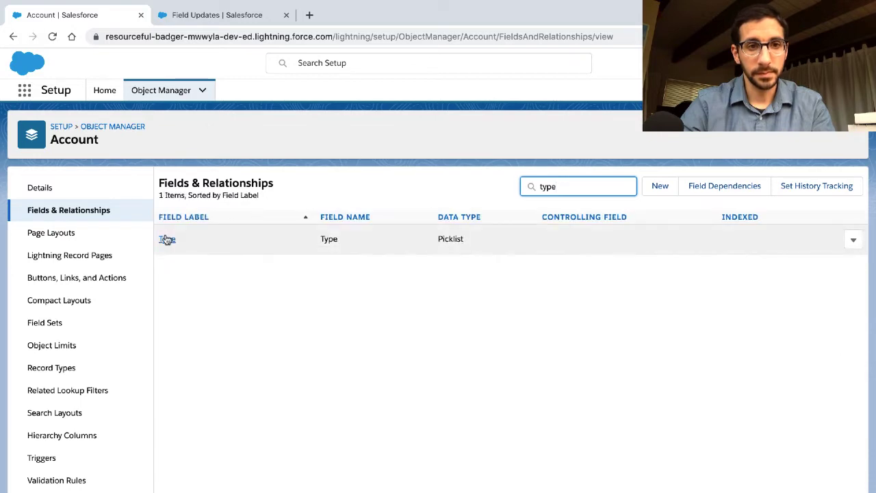
left_click(167, 240)
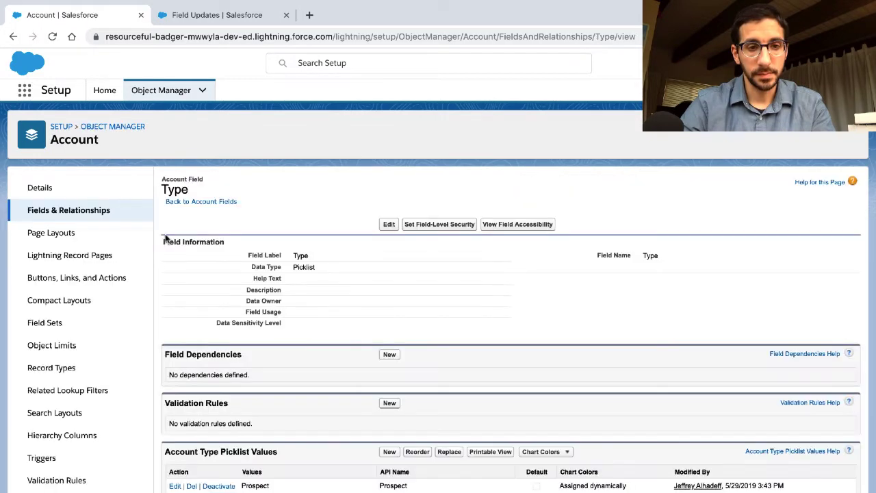
scroll(171, 274, "down", 3)
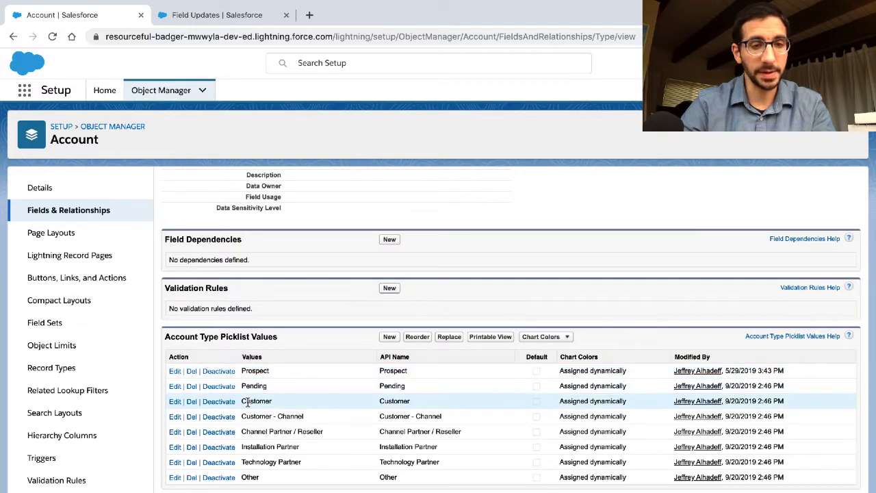
scroll(247, 404, "up", 3)
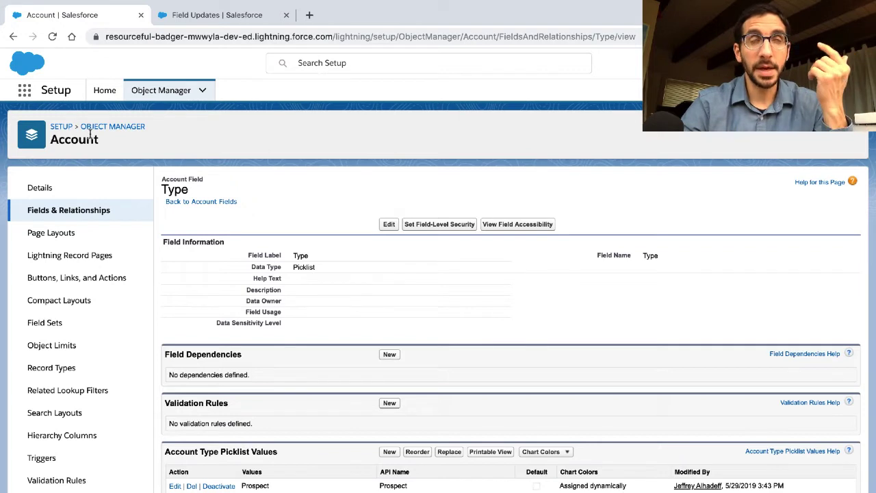
double_click(177, 191)
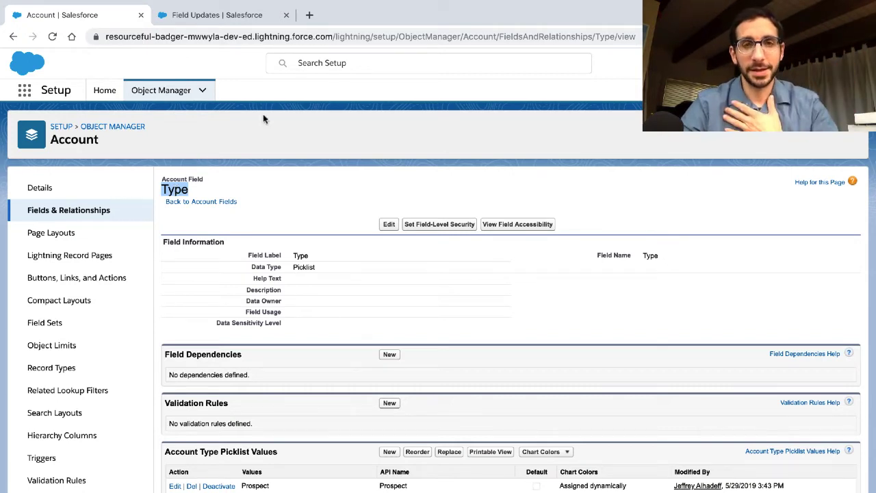
mouse_move(430, 2)
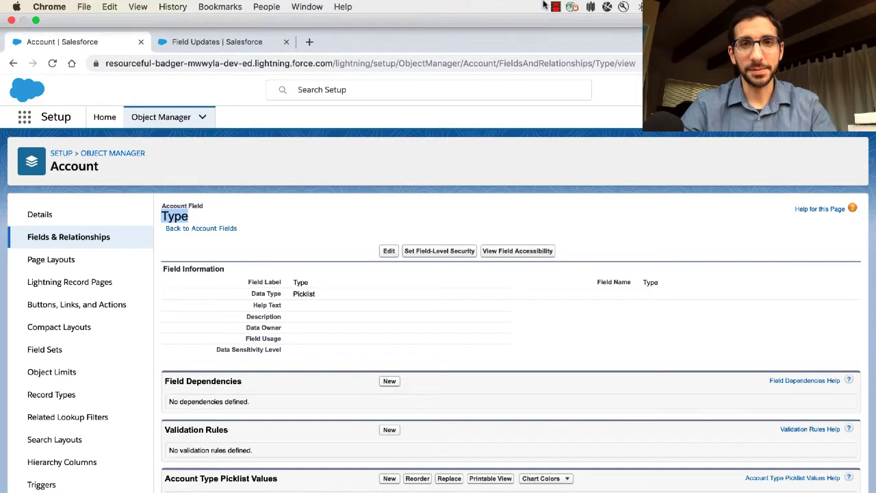
left_click(555, 6)
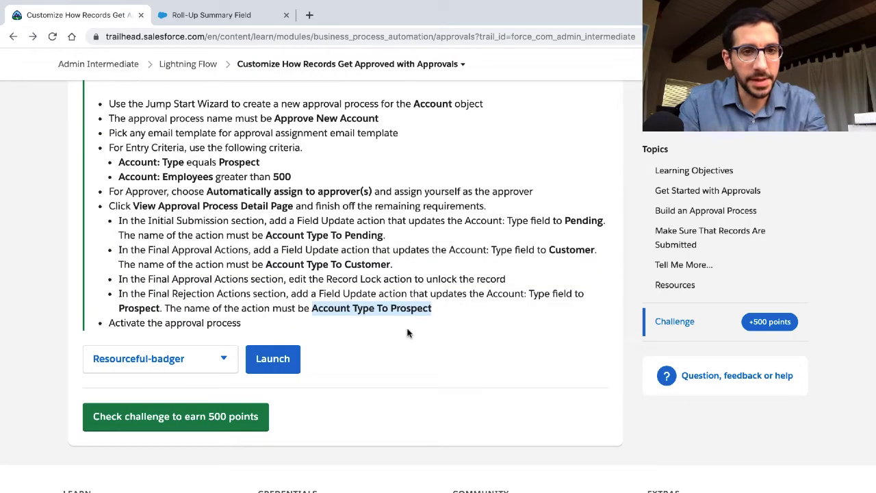
Compare the approval process's name and object with the name and object required by the Trailhead challenge.
left_click(448, 318)
scroll(448, 318, "up", 1)
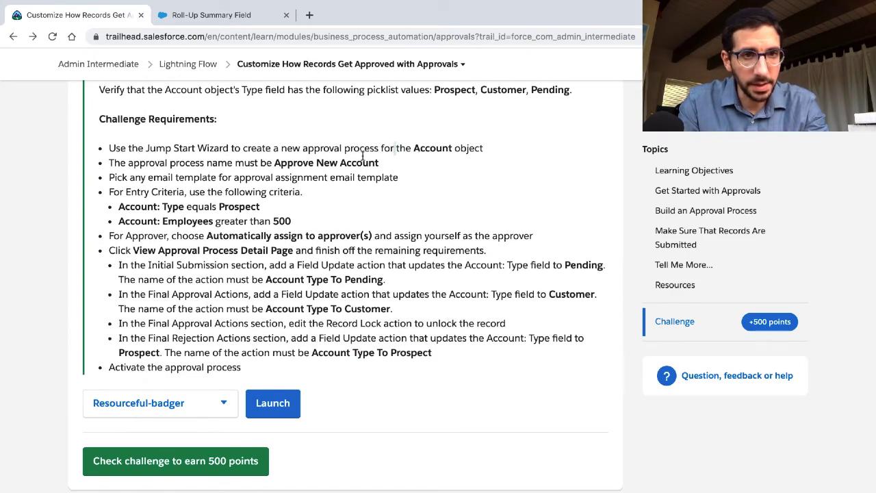
triple_click(336, 162)
key("ctrl+Right")
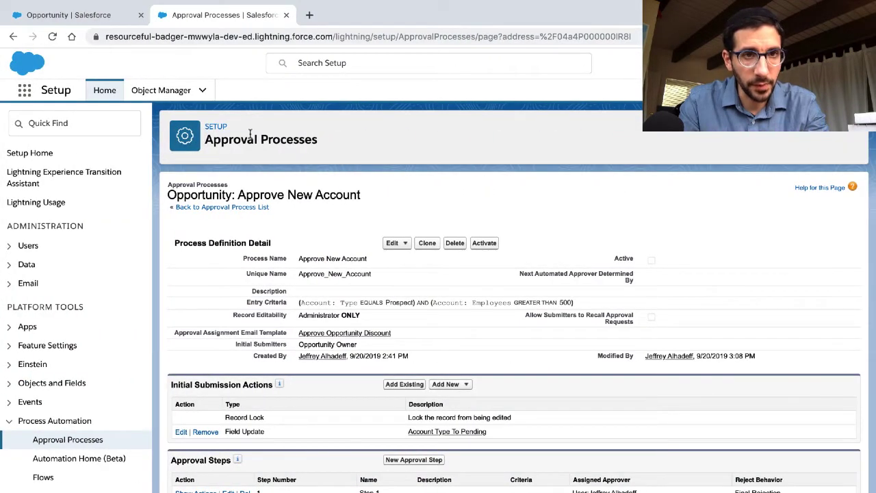
triple_click(250, 133)
triple_click(259, 196)
Check the approval assignment email template of Approve New Account against the challenge's email template requirement.
key("ctrl+Left")
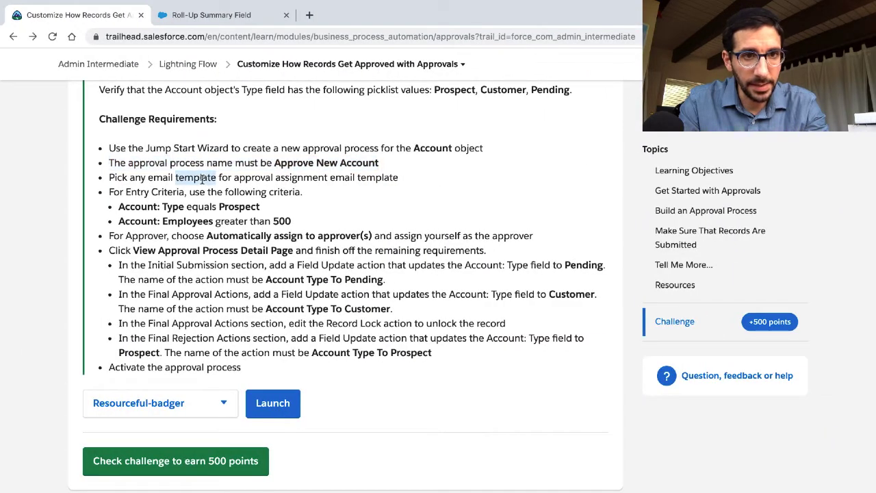
triple_click(203, 178)
key("ctrl+Right")
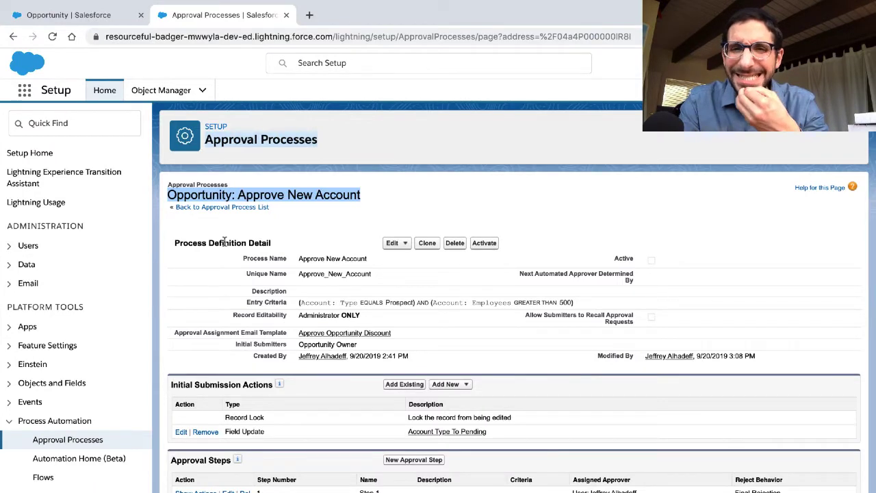
scroll(227, 272, "down", 1)
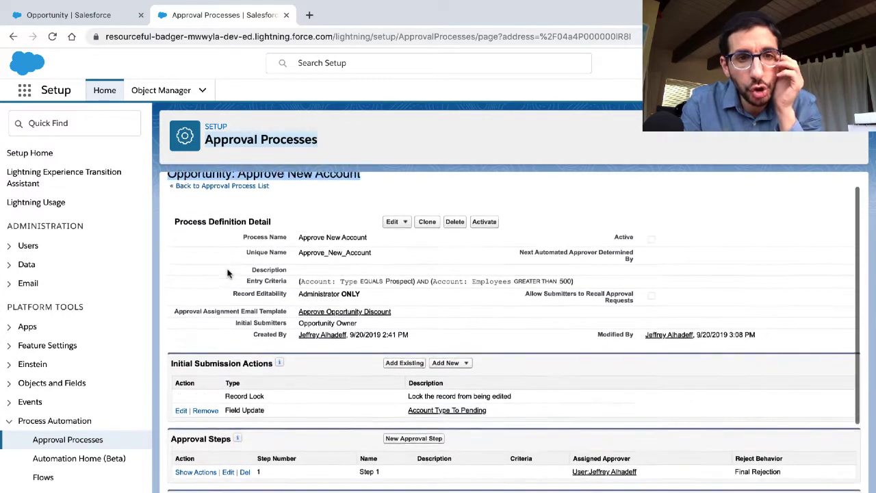
scroll(229, 274, "up", 1)
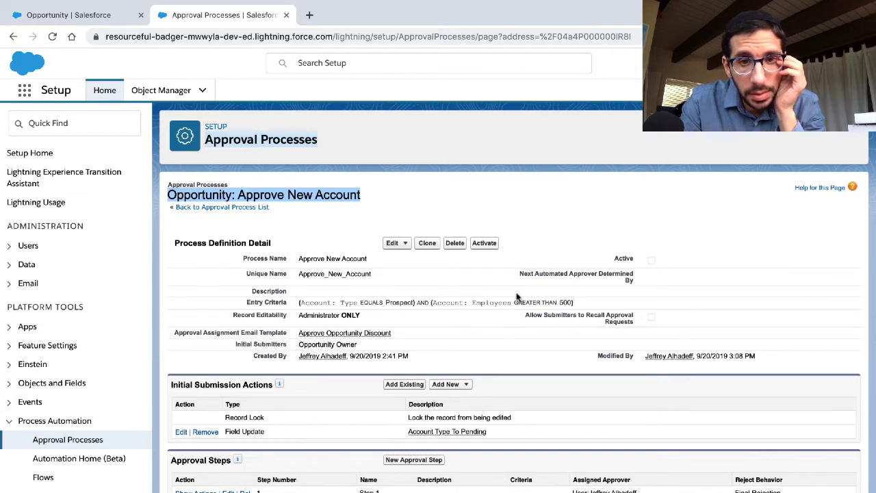
scroll(515, 295, "down", 1)
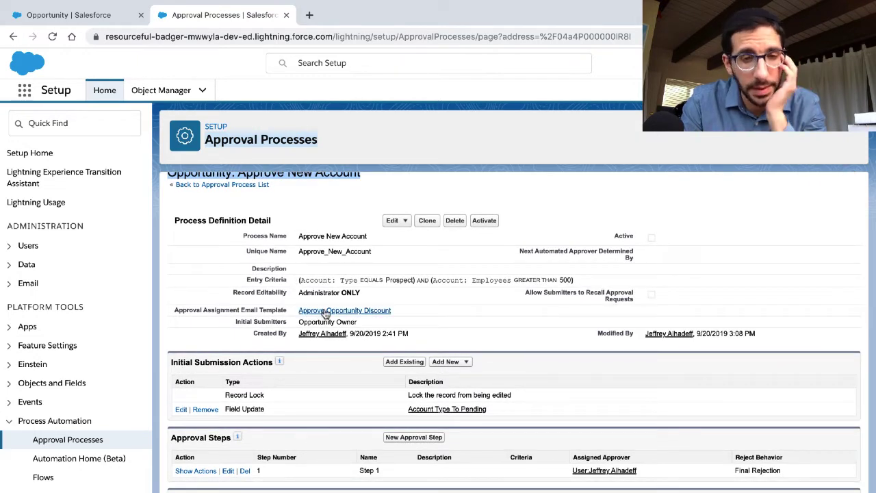
Compare both entry criteria of the approval process, Account Type and Account Employees, with the challenge's entry criteria.
key("ctrl+Left")
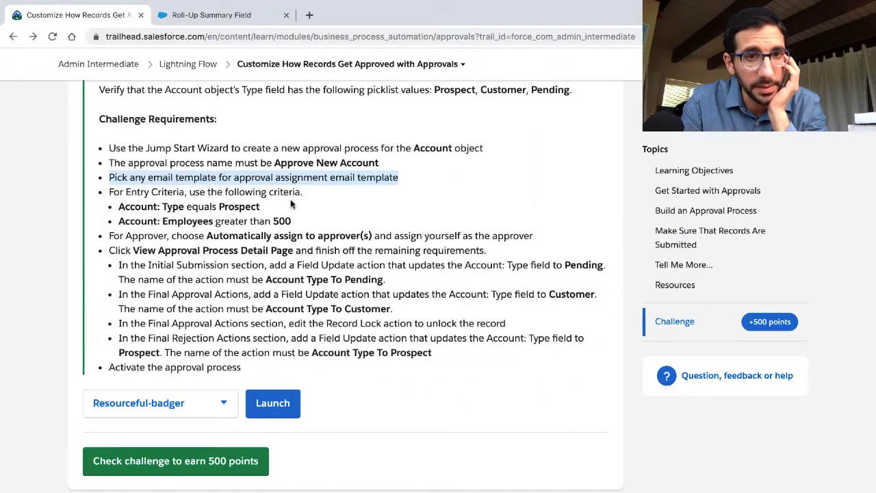
triple_click(250, 192)
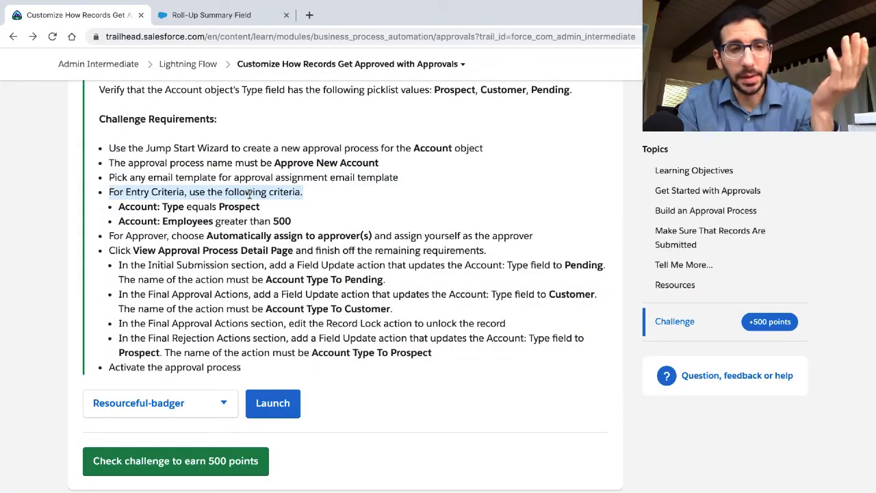
triple_click(186, 209)
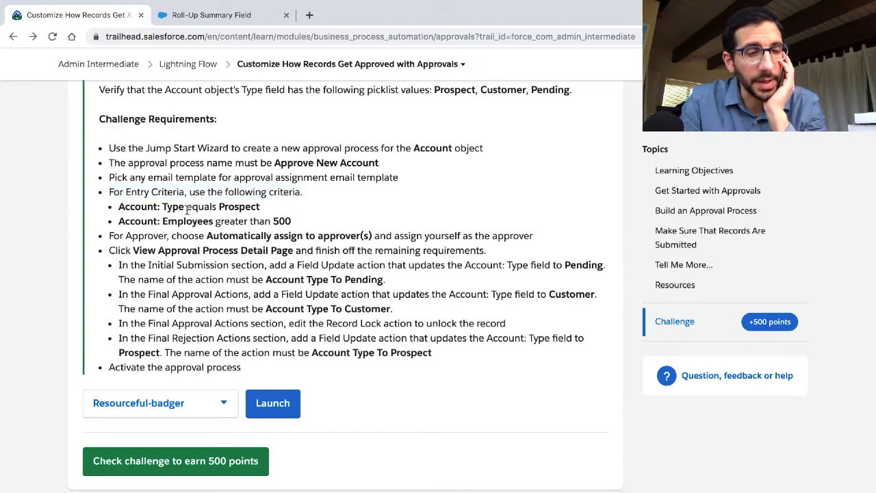
key("ctrl+Right")
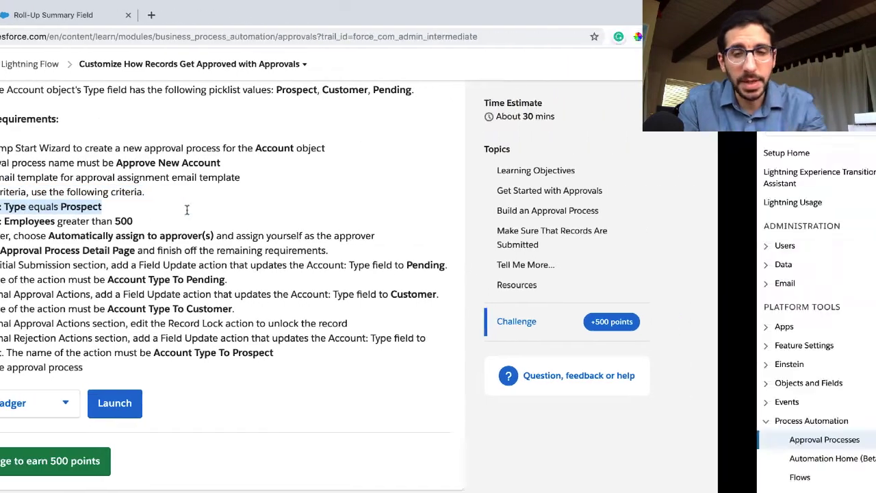
scroll(230, 304, "down", 1)
scroll(230, 305, "up", 1)
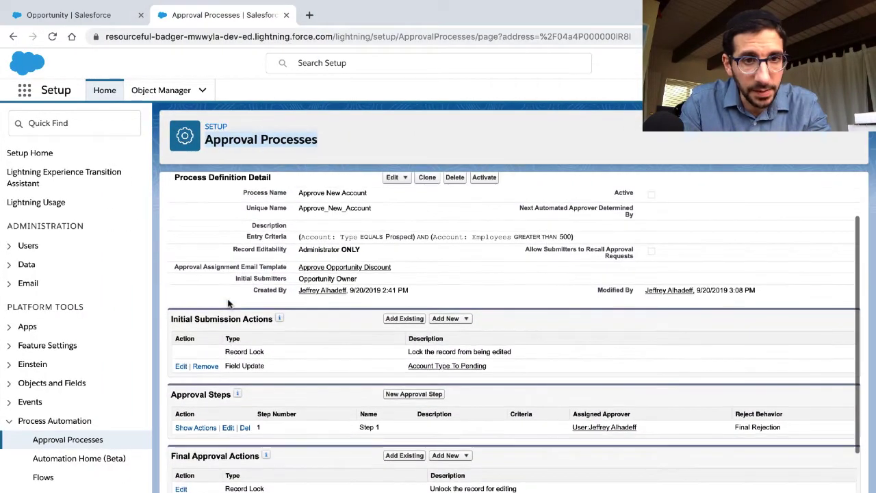
left_click_drag(299, 237, 411, 238)
key("ctrl+Left")
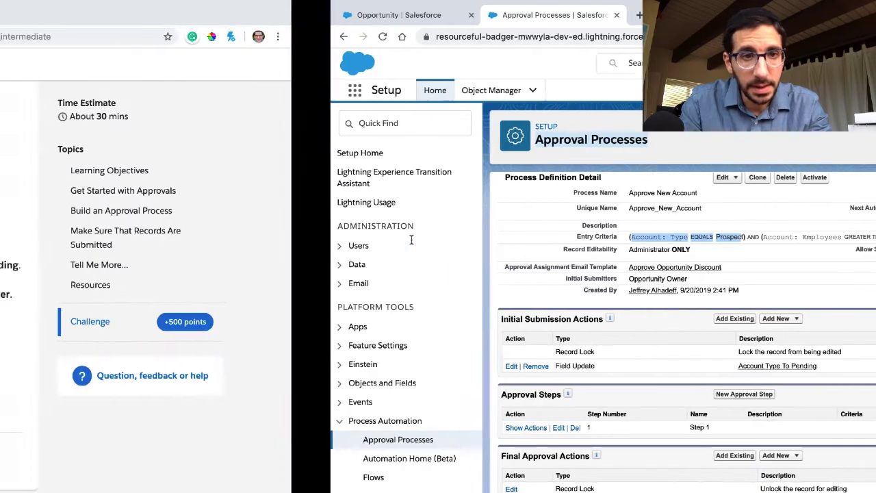
key("ctrl+Right")
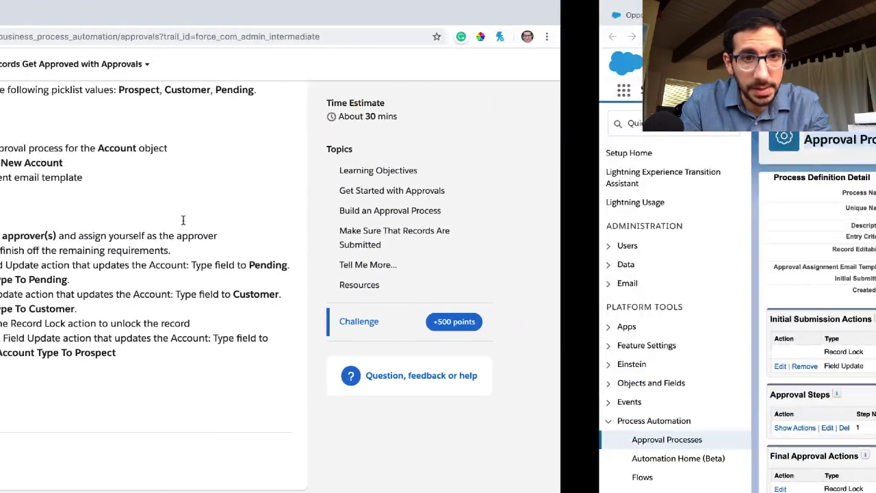
left_click_drag(436, 237, 570, 236)
Compare the challenge's automatic approver assignment requirement with the approval process details, including its initial submitters.
key("ctrl+Left")
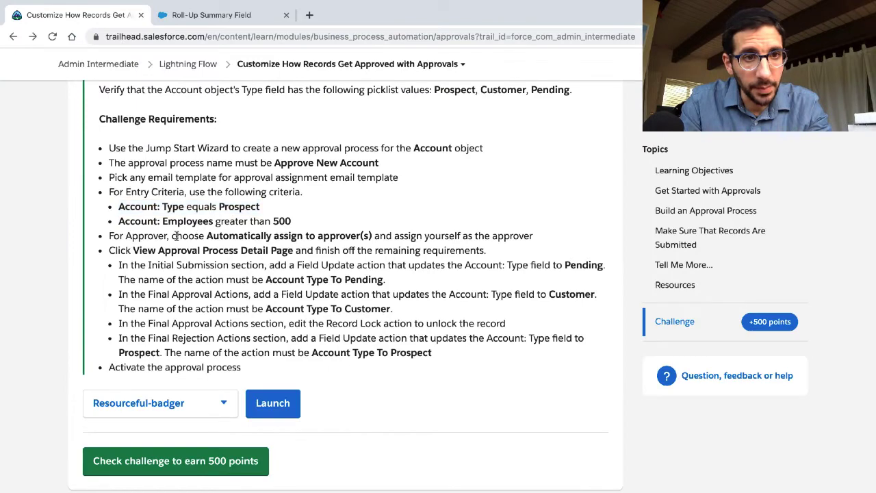
double_click(175, 236)
left_click(210, 236)
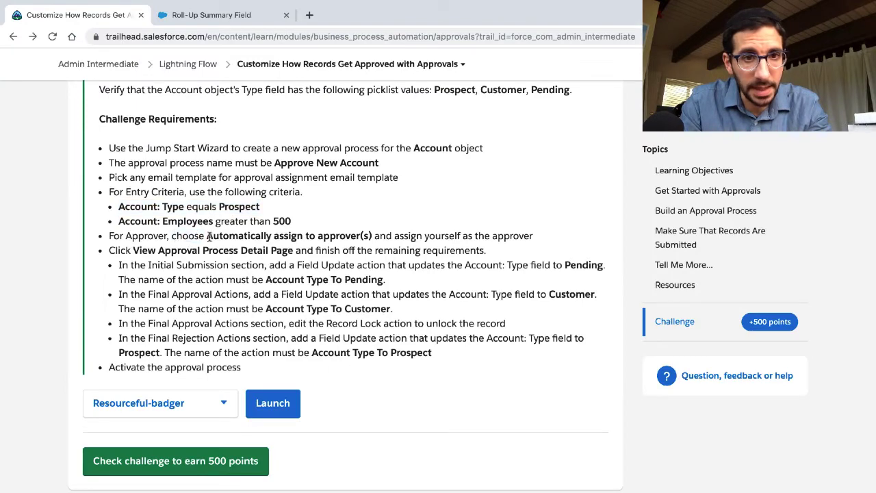
left_click_drag(208, 237, 368, 238)
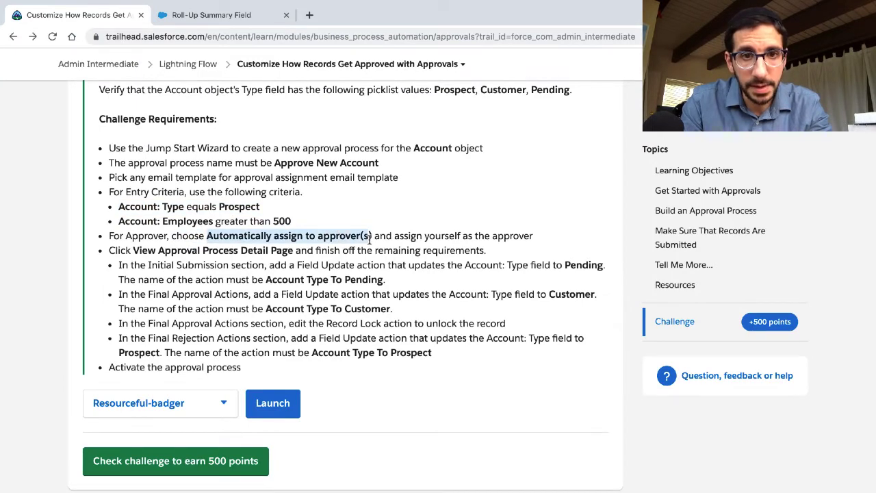
key("ctrl+Right")
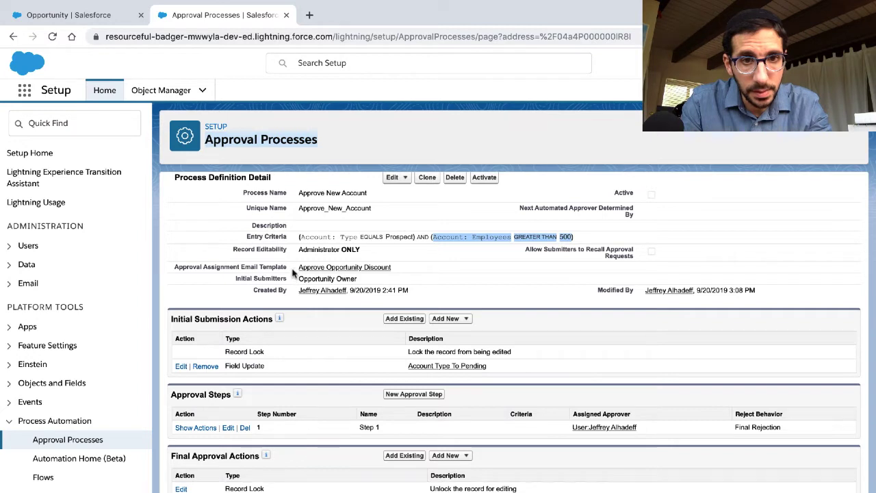
left_click(295, 283)
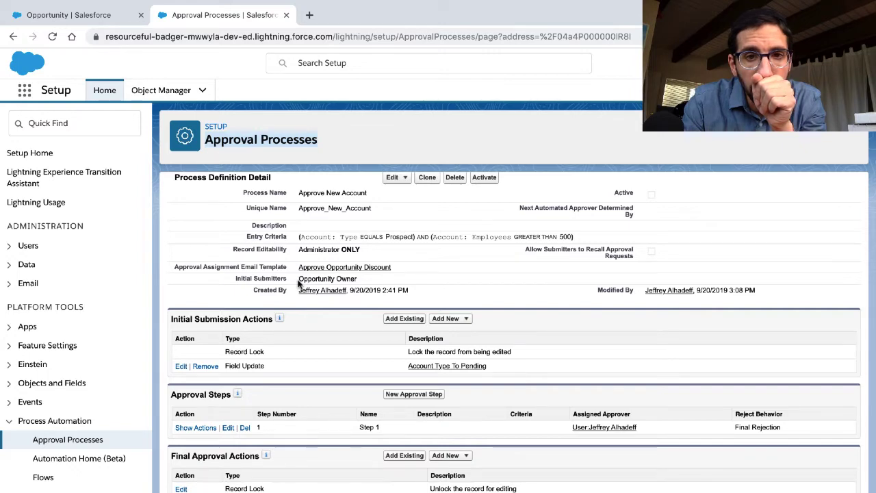
key("ctrl+Left")
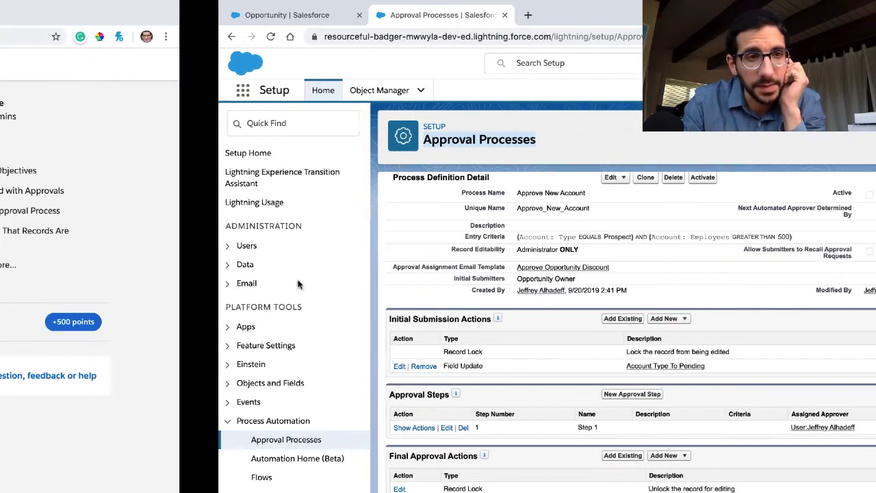
key("ctrl+Right")
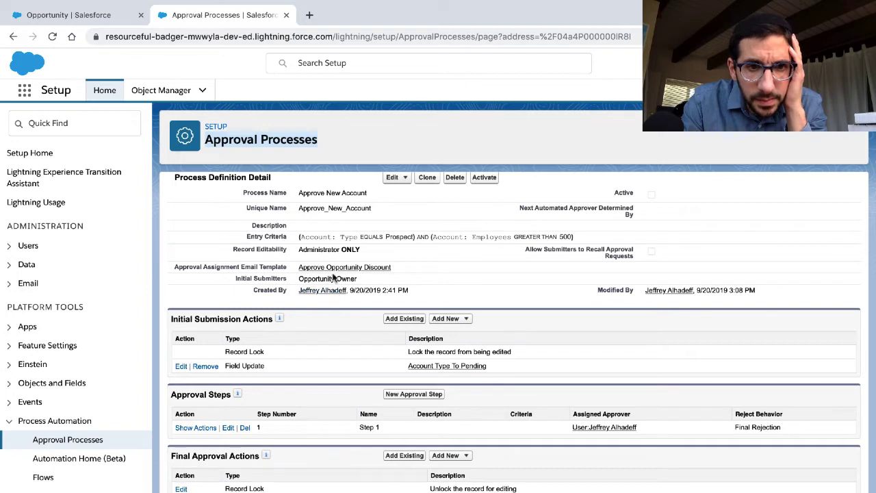
triple_click(331, 275)
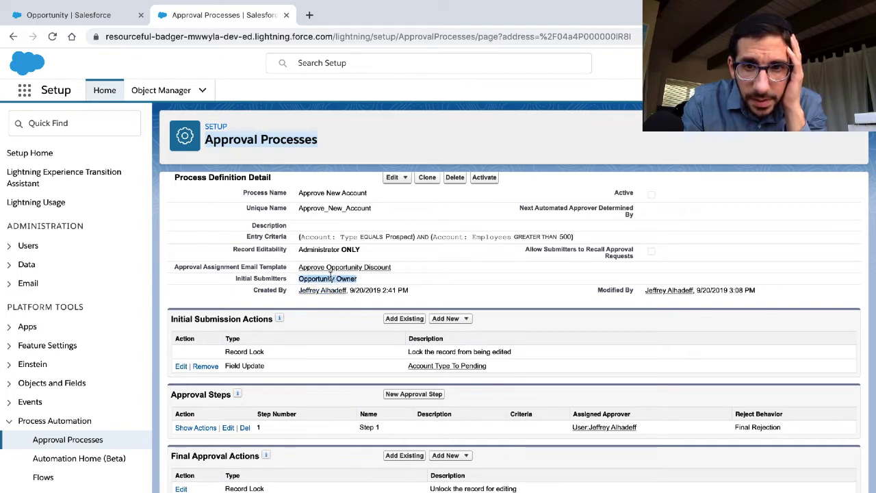
Return to the Opportunity approval process list, reopen Approve New Account and review its submission, approval and rejection actions.
scroll(331, 274, "up", 2)
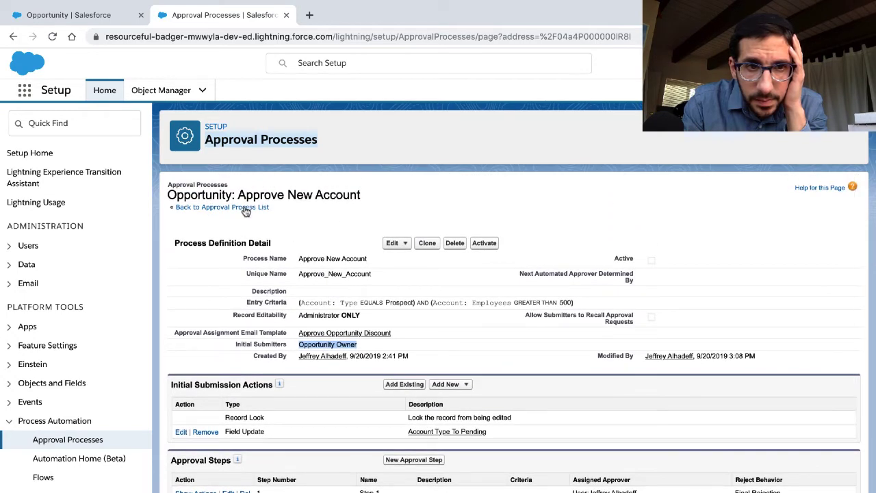
left_click(246, 208)
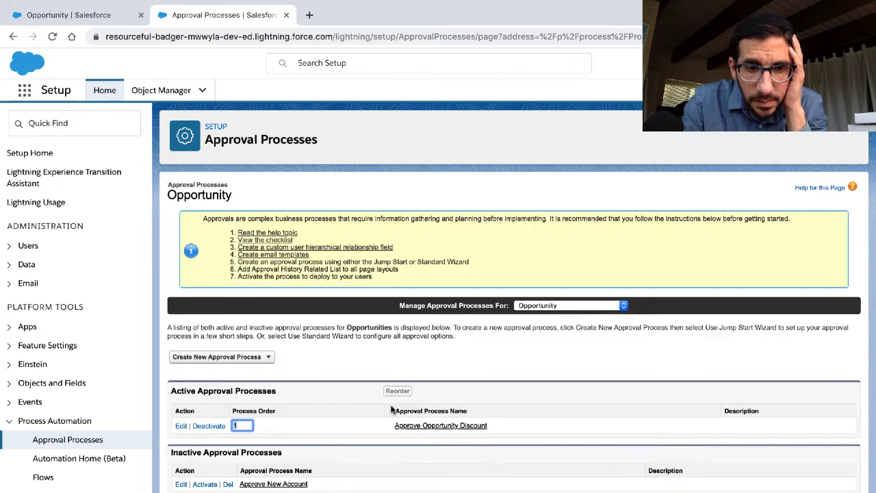
left_click(286, 484)
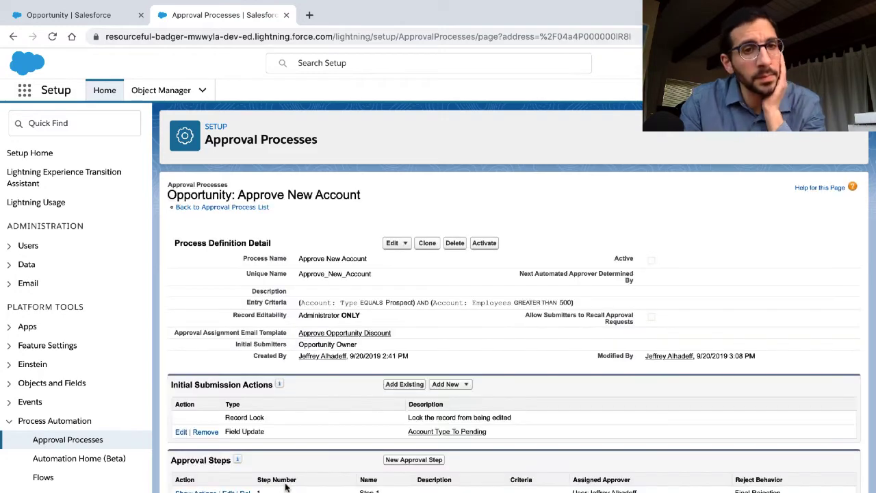
scroll(286, 486, "down", 2)
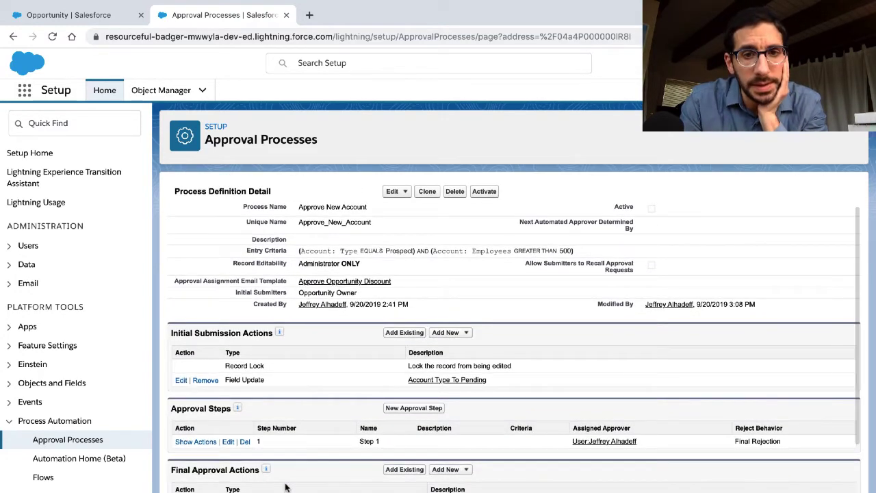
scroll(286, 486, "down", 1)
scroll(286, 486, "down", 2)
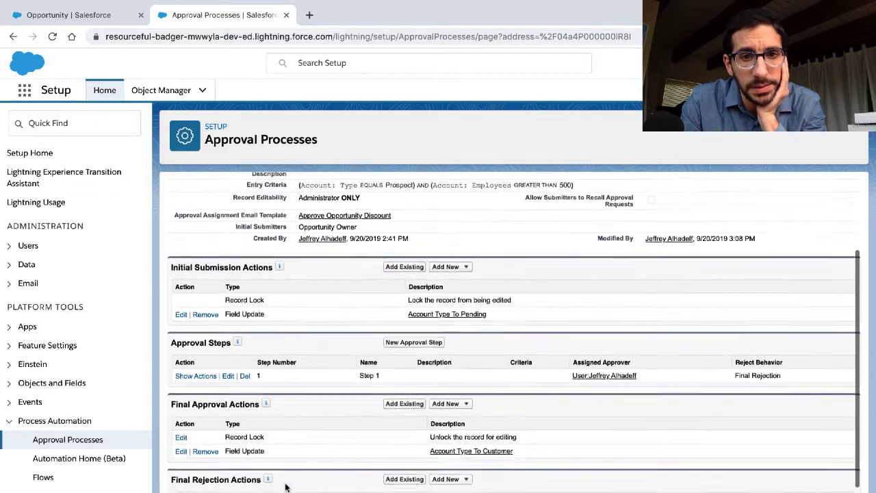
scroll(286, 486, "up", 2)
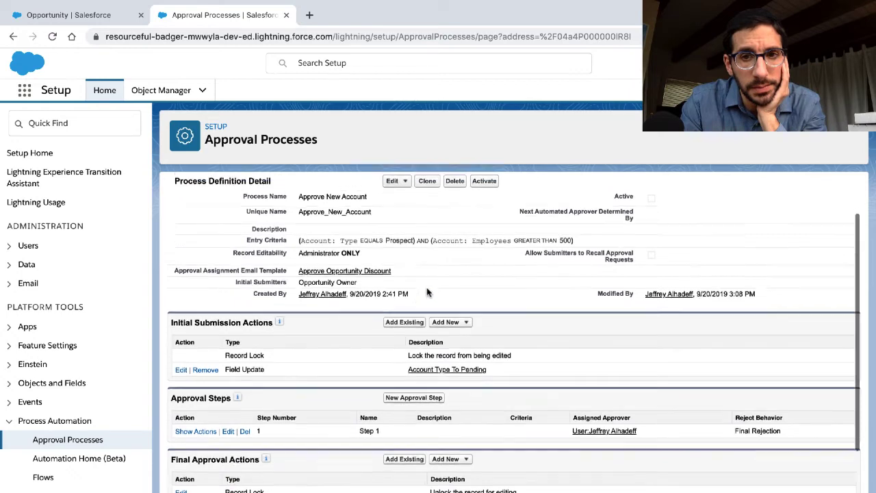
scroll(427, 293, "up", 1)
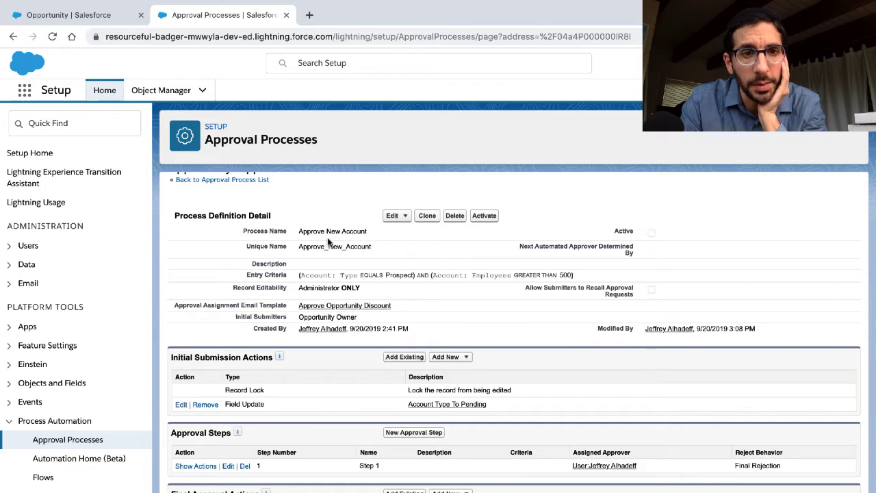
Recheck the process name, unique name and remaining definition details of Approve New Account against the challenge requirements.
triple_click(284, 231)
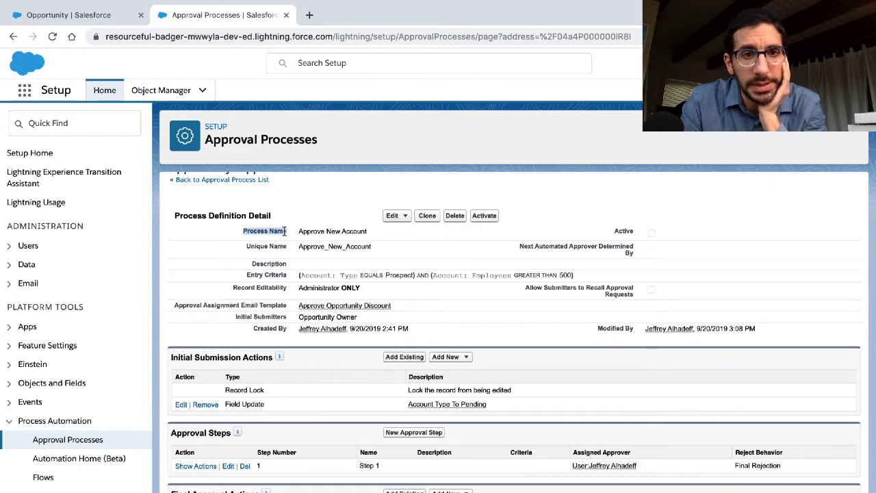
triple_click(279, 247)
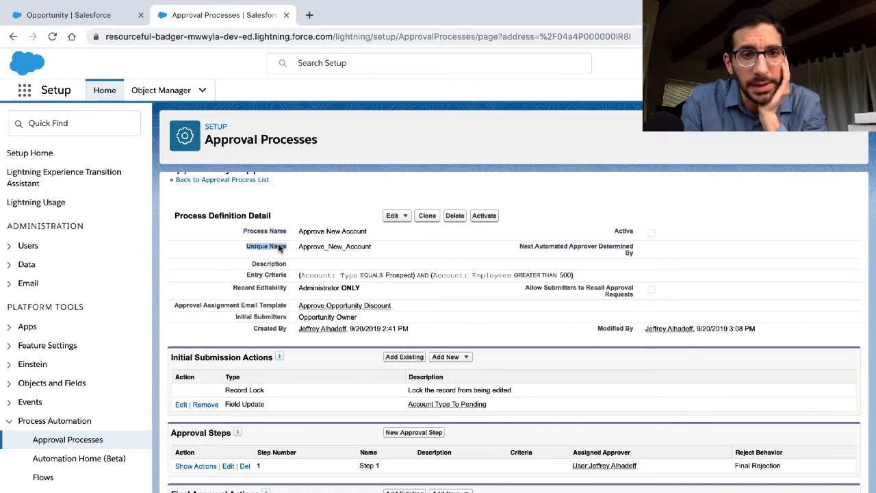
scroll(279, 249, "down", 1)
scroll(279, 249, "down", 3)
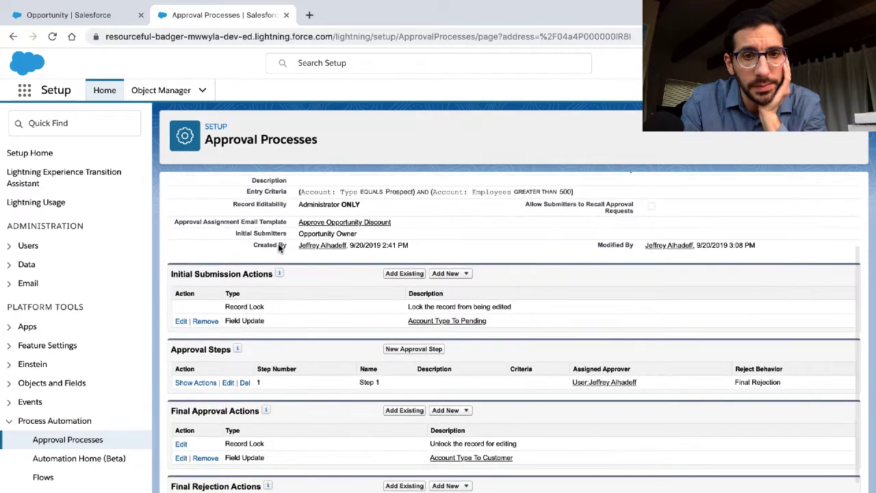
scroll(279, 248, "up", 2)
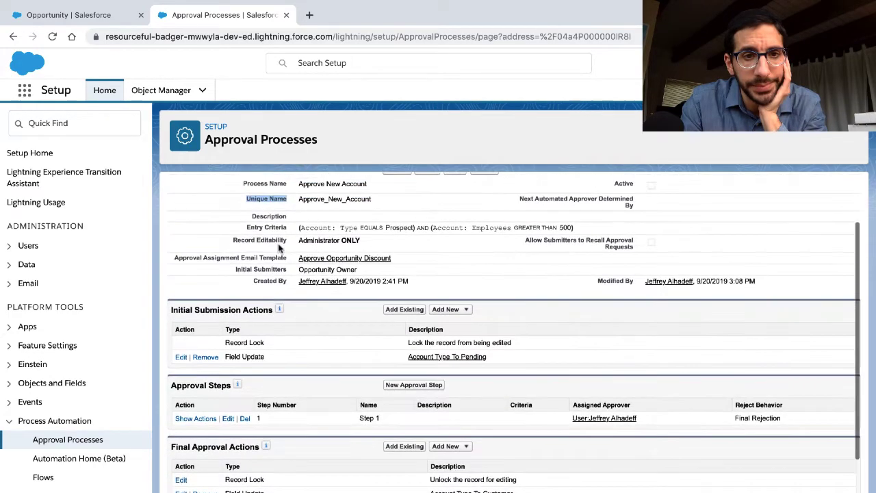
key("ctrl+Left")
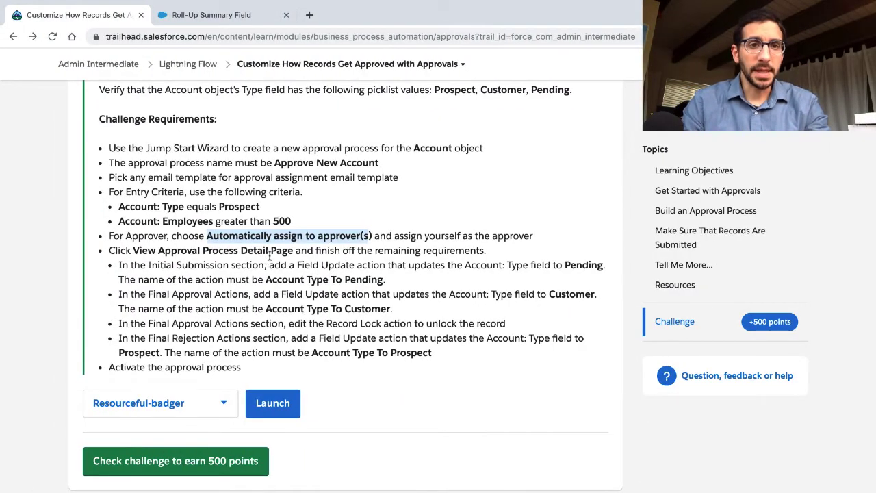
key("ctrl+Right")
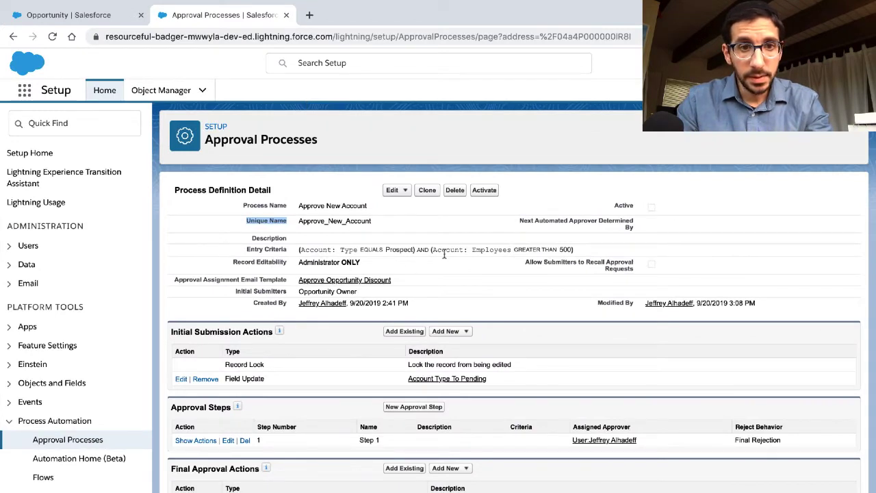
Search the approval process page for "approver" and check the approver assigned to the approval step.
key("ctrl+f")
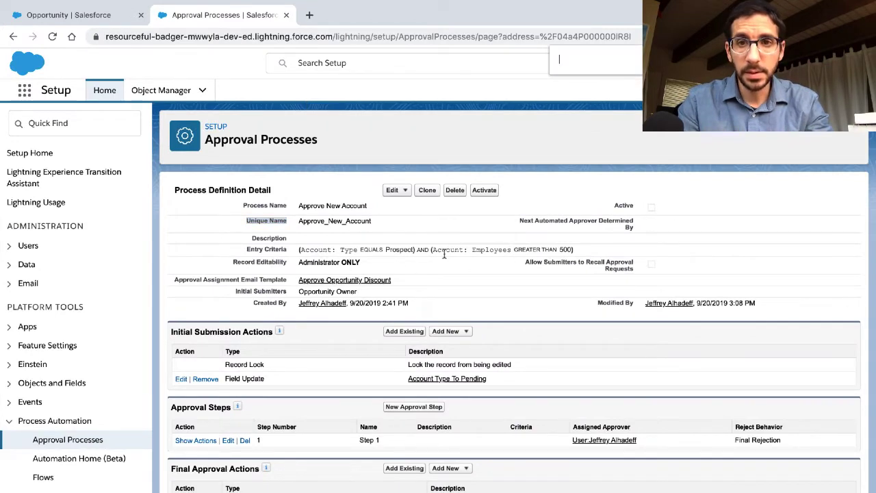
type("approvers")
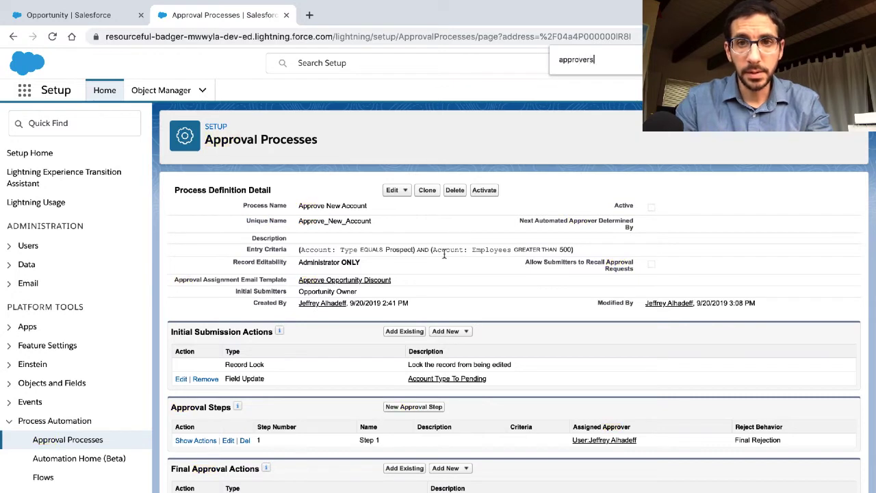
key("BackSpace")
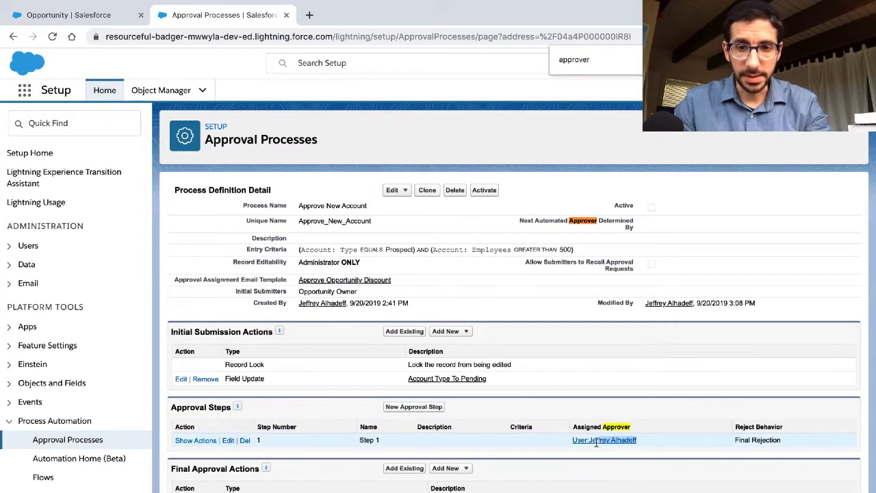
key("Escape")
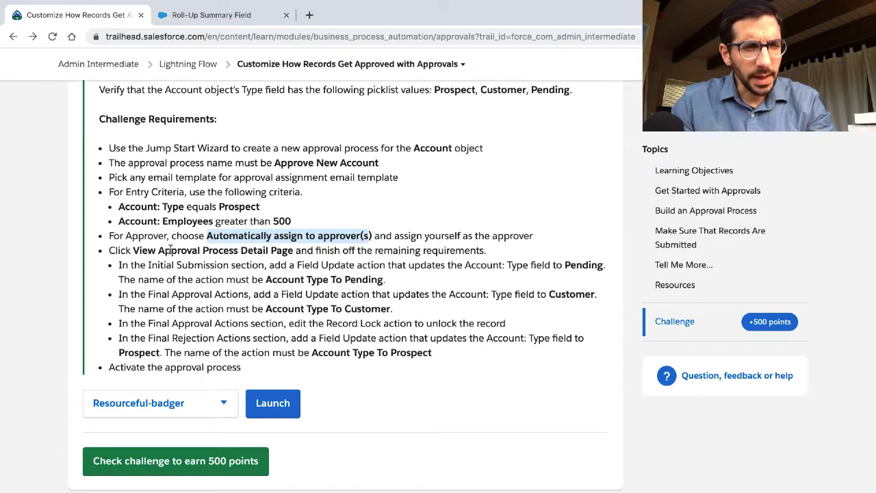
Read the challenge's View Approval Process Detail Page requirement and the remaining action requirements listed beneath it.
left_click_drag(133, 250, 294, 251)
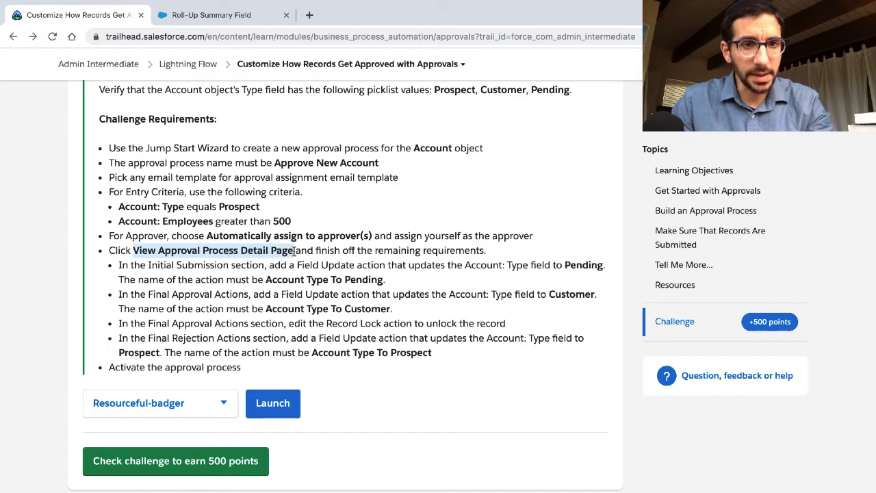
scroll(295, 251, "down", 1)
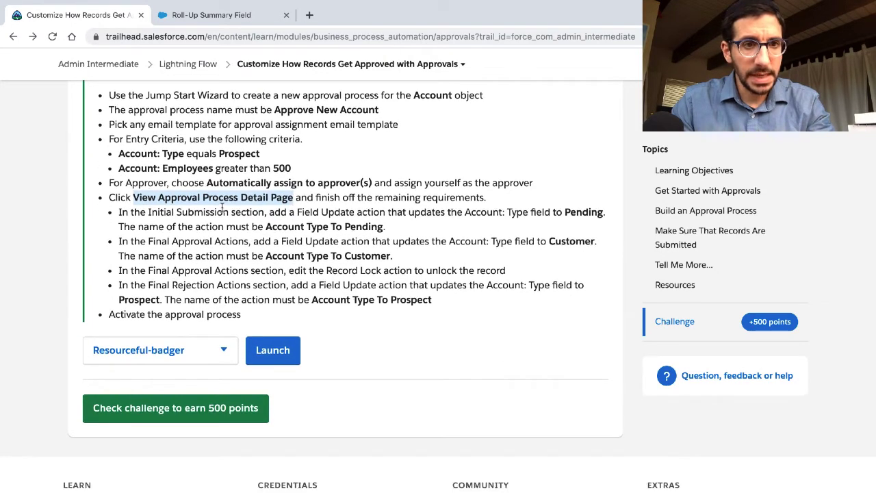
left_click(221, 208)
scroll(220, 211, "down", 1)
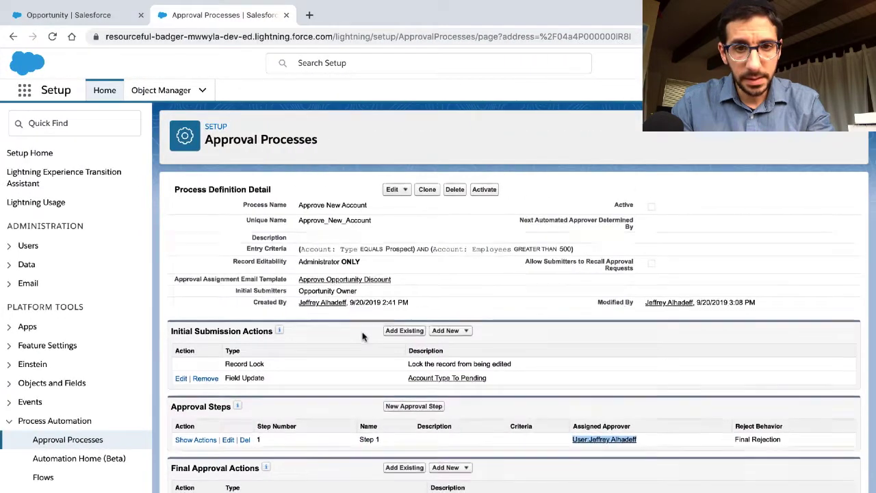
Inspect the Account Type To Pending field update's object, field, data type and new value against the challenge, and return to the approval process.
scroll(363, 336, "down", 3)
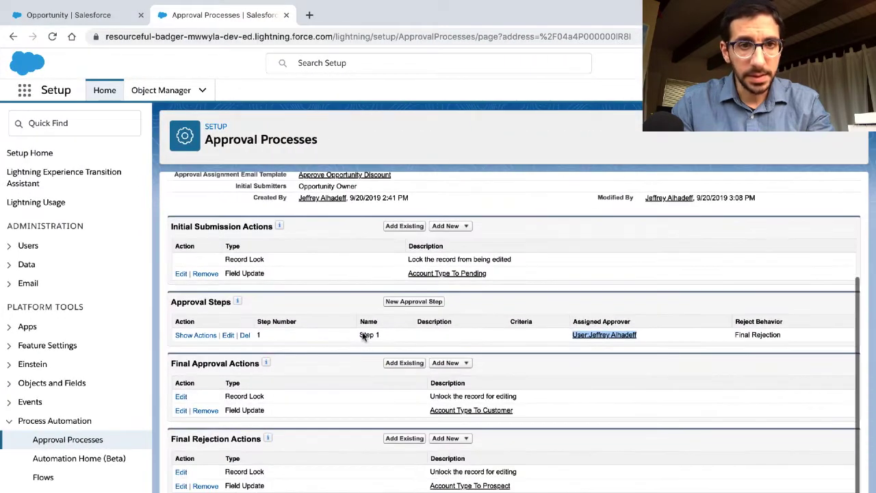
left_click(431, 275)
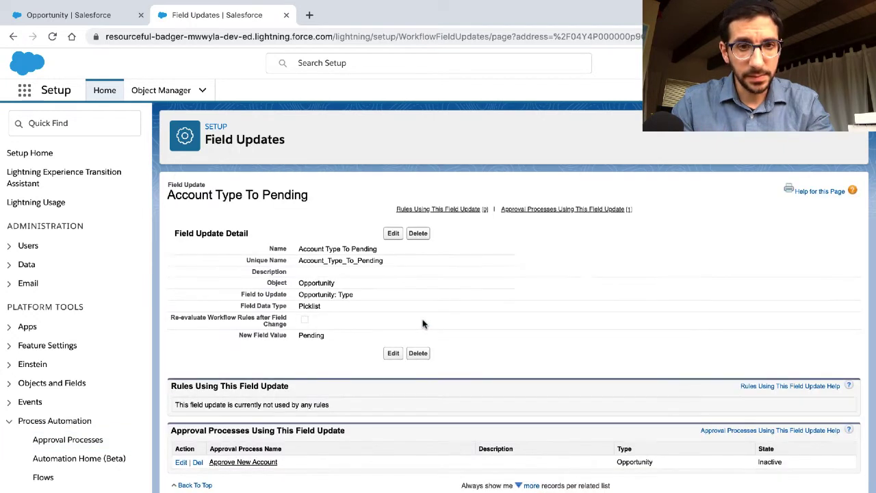
double_click(308, 280)
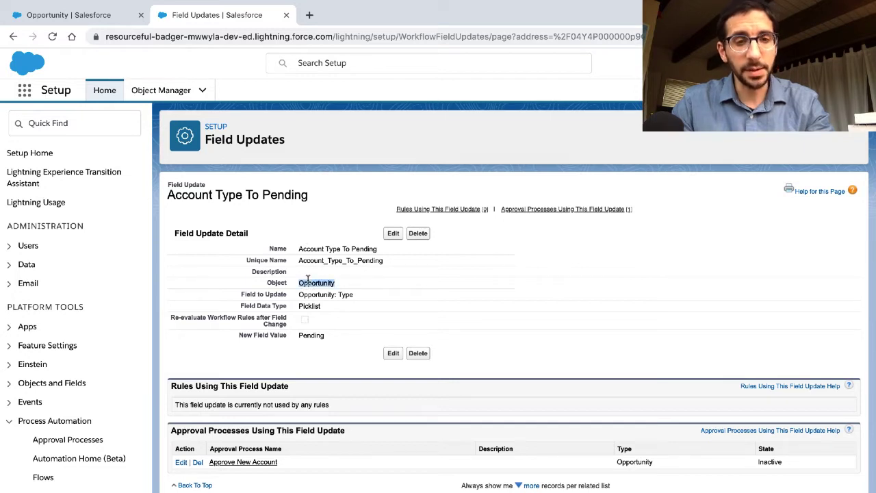
triple_click(308, 294)
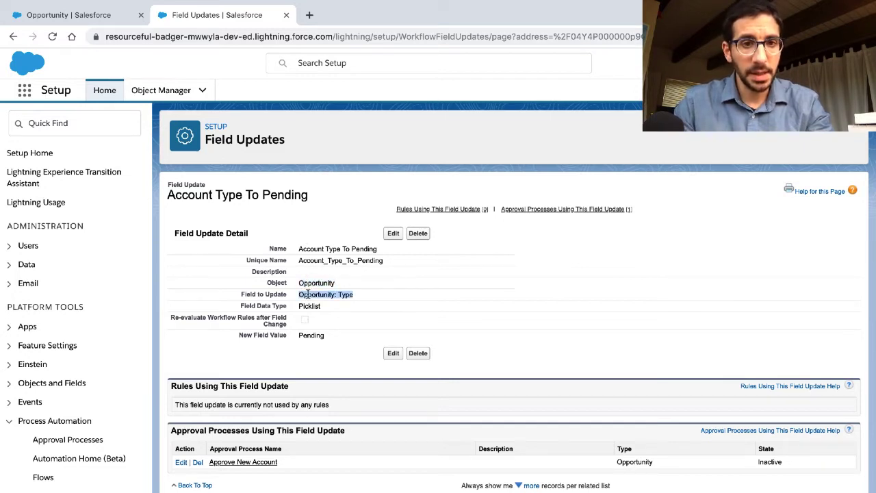
double_click(303, 309)
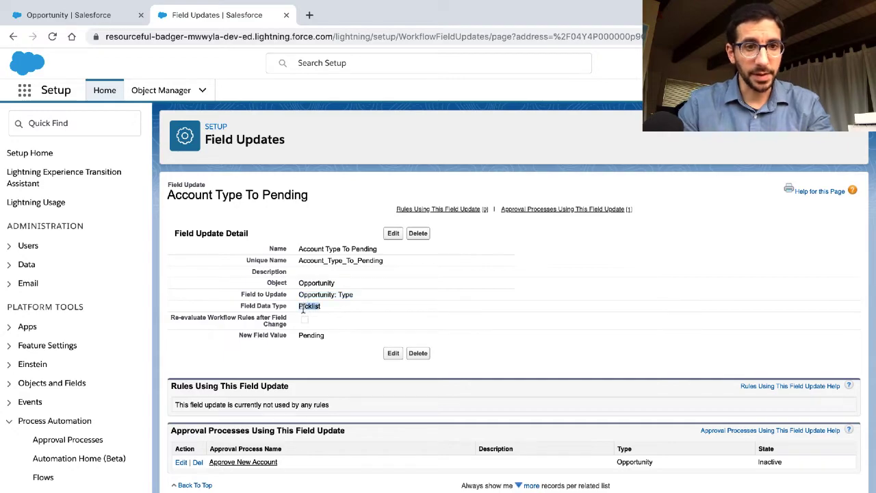
double_click(308, 334)
key("ctrl+Left")
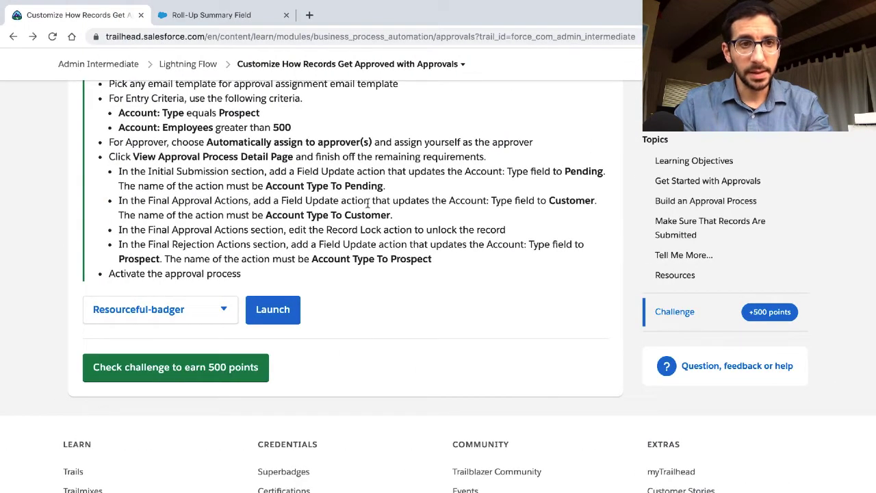
key("ctrl+Right")
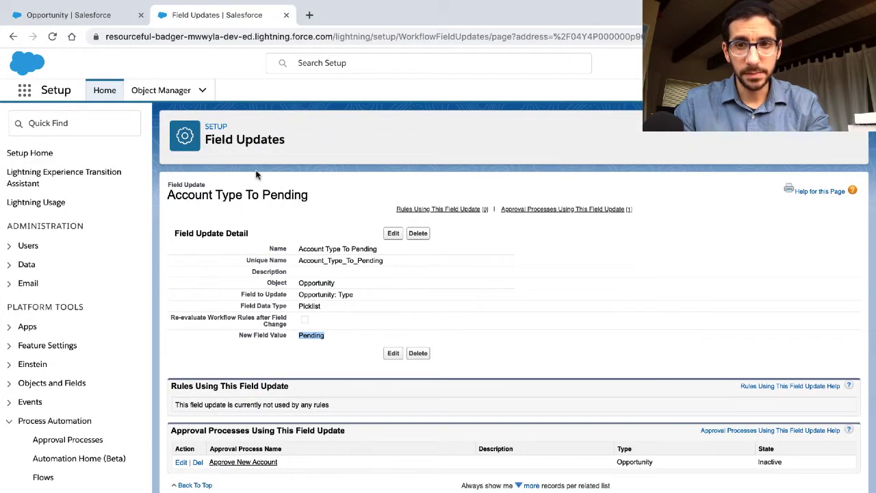
left_click(13, 36)
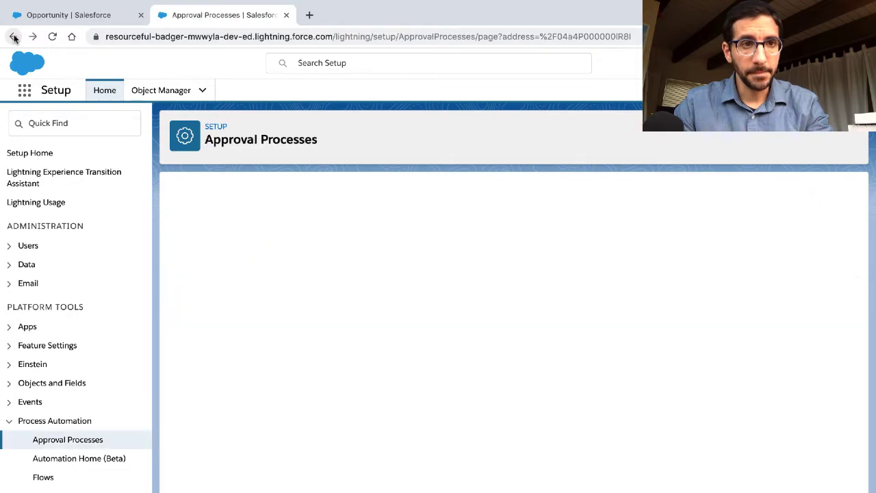
Compare the Account Type To Customer field update with the challenge's final approval requirement and return to the approval process.
scroll(226, 257, "down", 3)
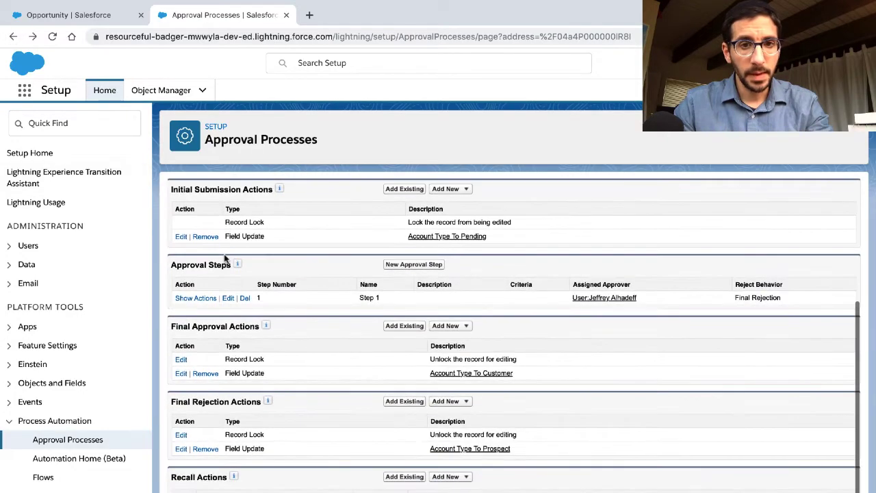
key("ctrl+Left")
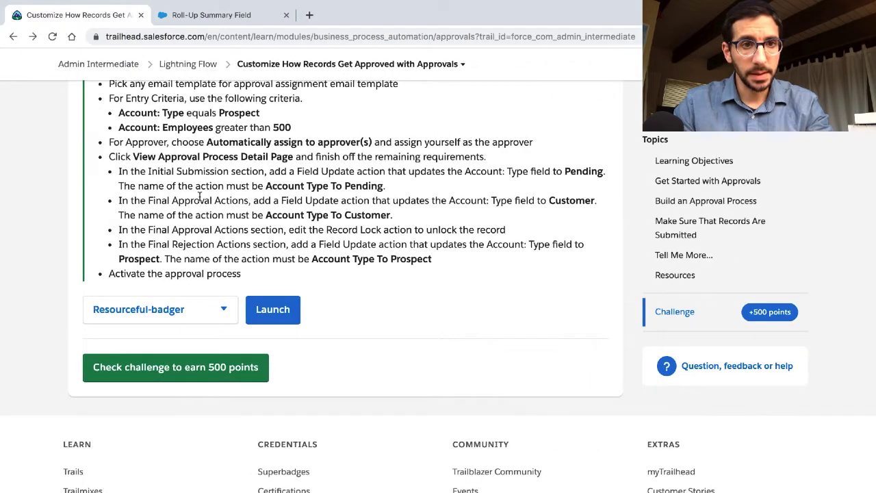
triple_click(199, 197)
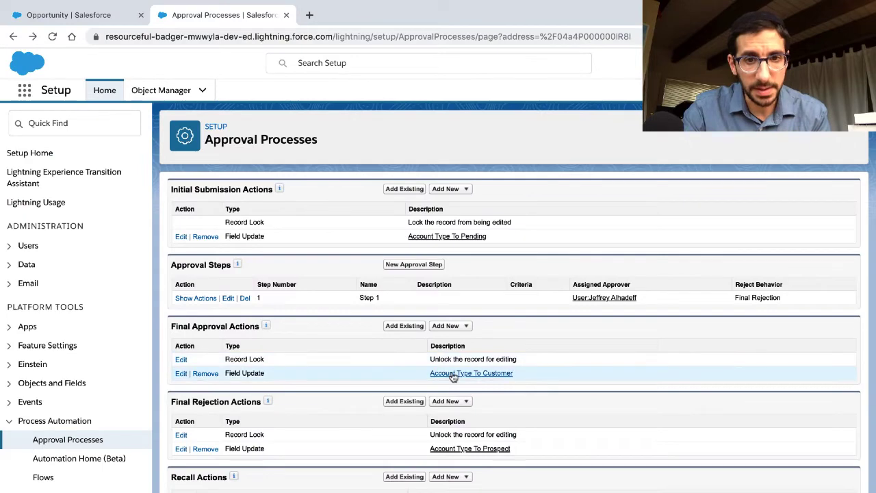
left_click(454, 375)
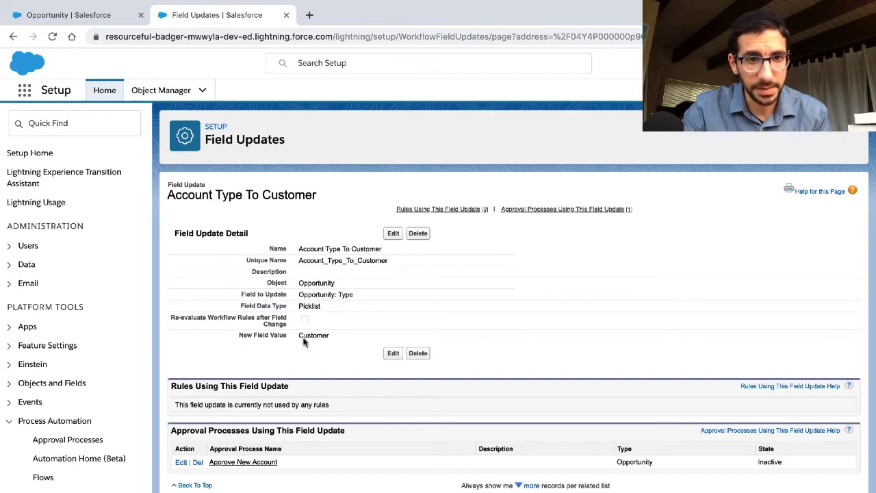
key("ctrl+Left")
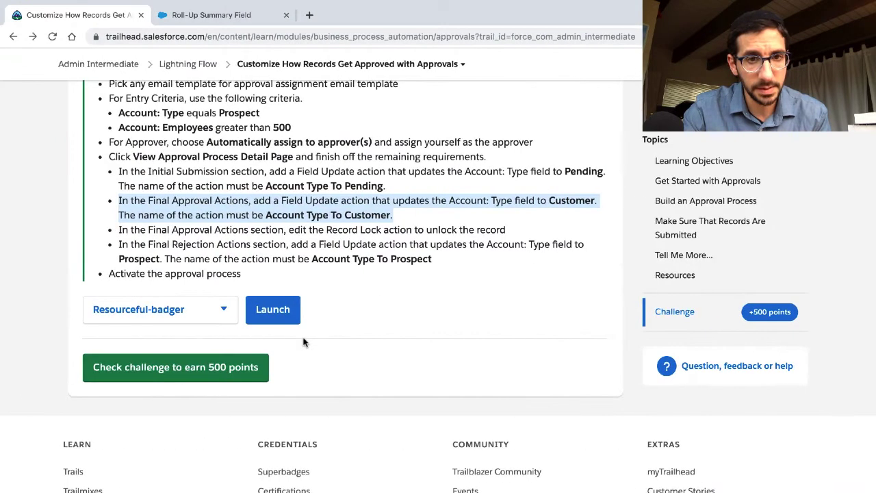
key("ctrl+Right")
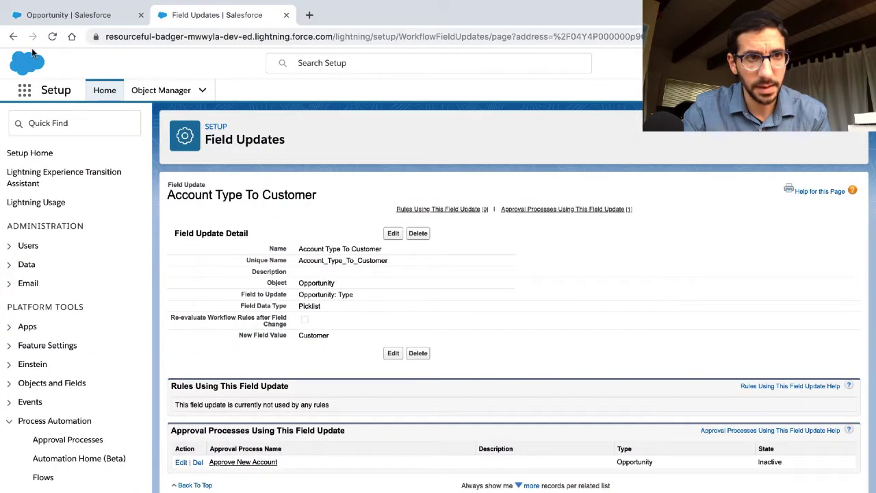
left_click(12, 39)
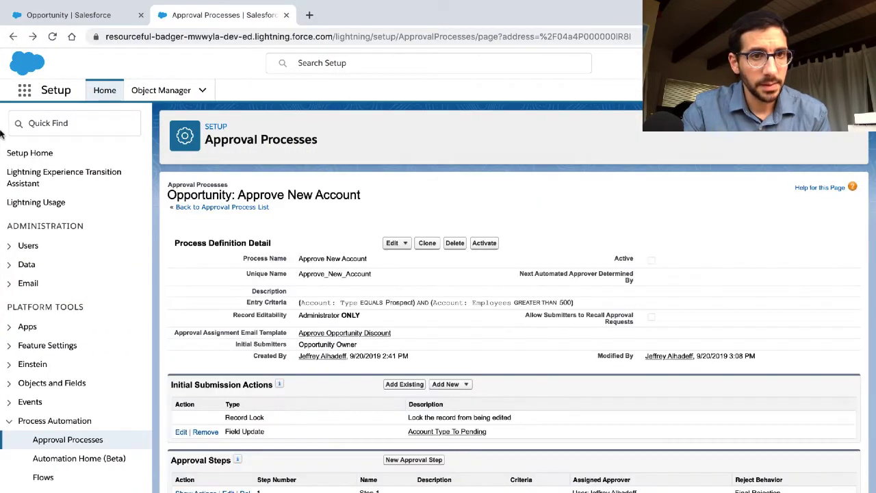
Check the Record Lock action under Final Approval Actions against the challenge's requirement to unlock the record.
key("ctrl+Left")
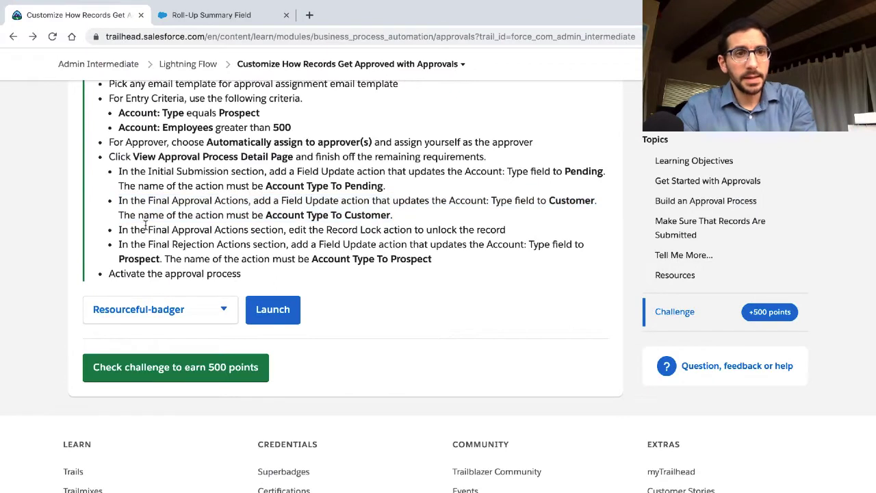
triple_click(145, 230)
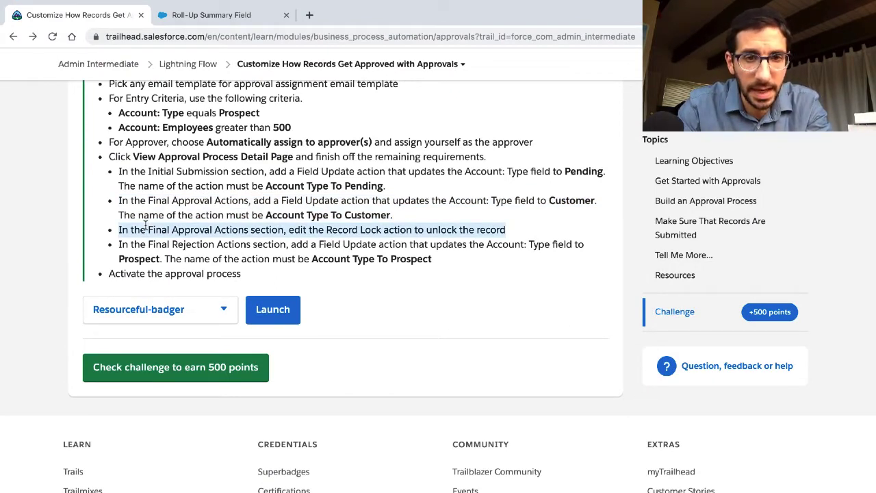
key("ctrl+Right")
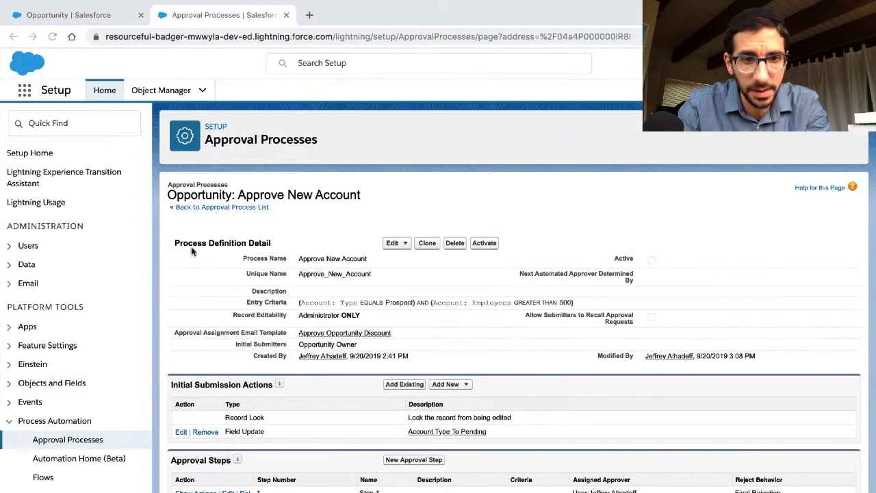
scroll(240, 278, "down", 5)
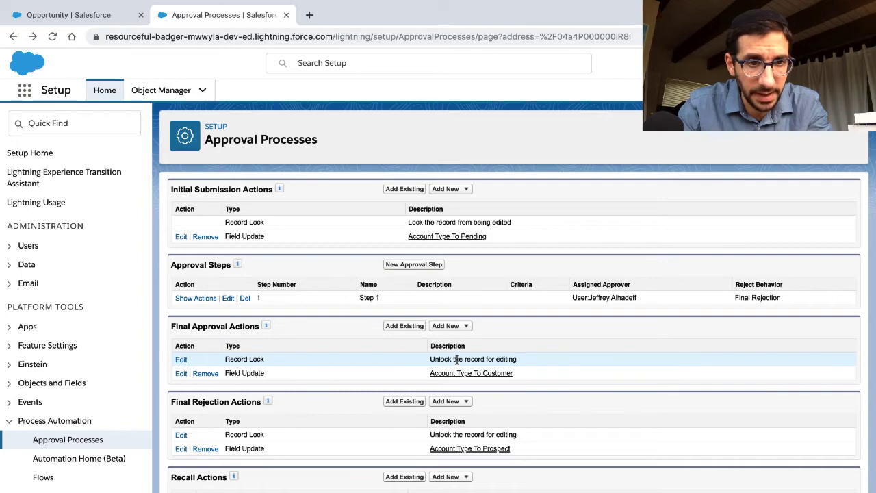
Compare the Account Type To Prospect field update with the challenge's final rejection requirement and return to the approval process.
key("ctrl+Left")
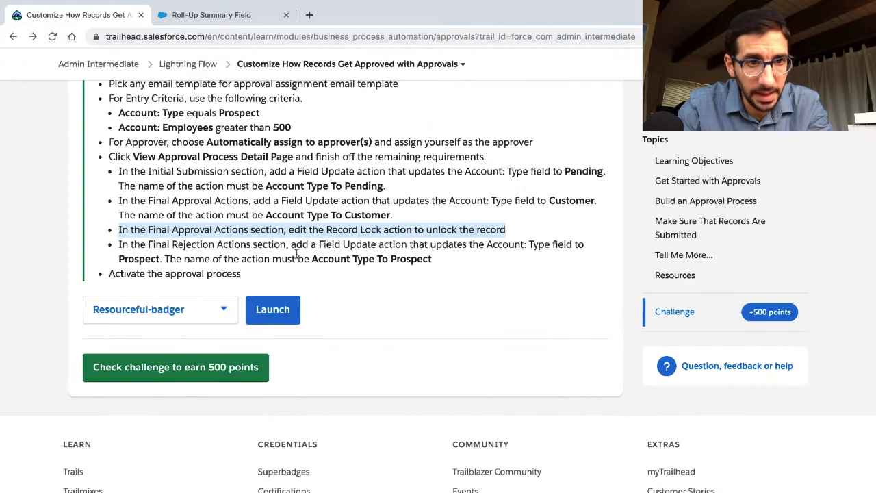
left_click(295, 253)
triple_click(295, 253)
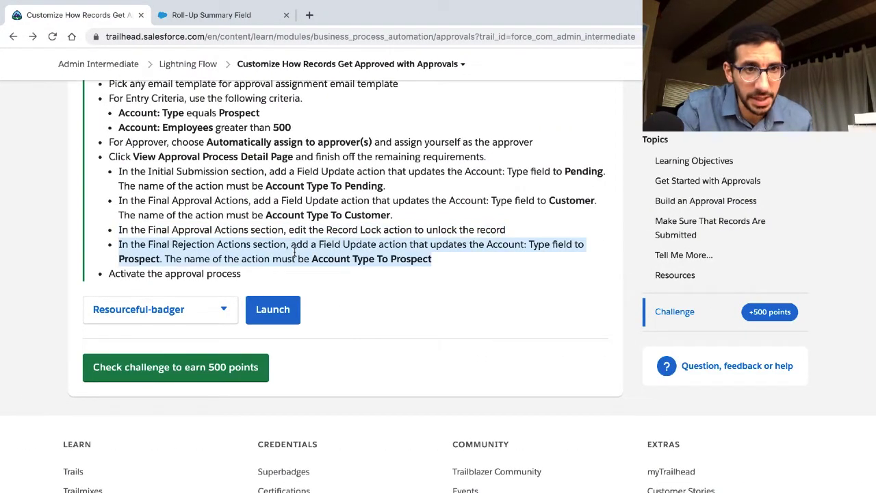
key("ctrl+Right")
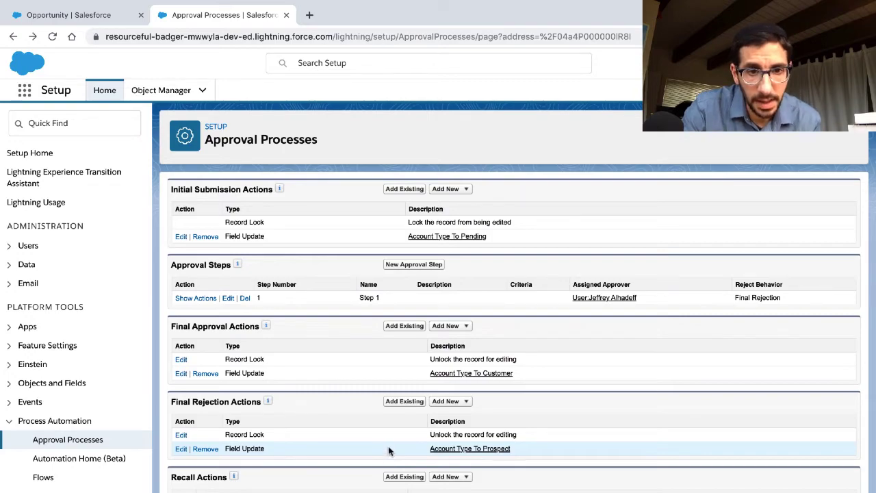
key("ctrl+Left")
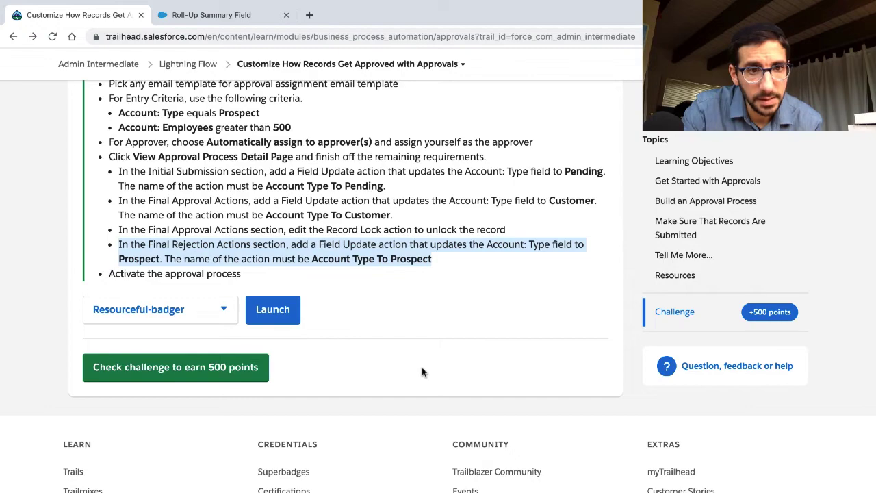
key("ctrl+Right")
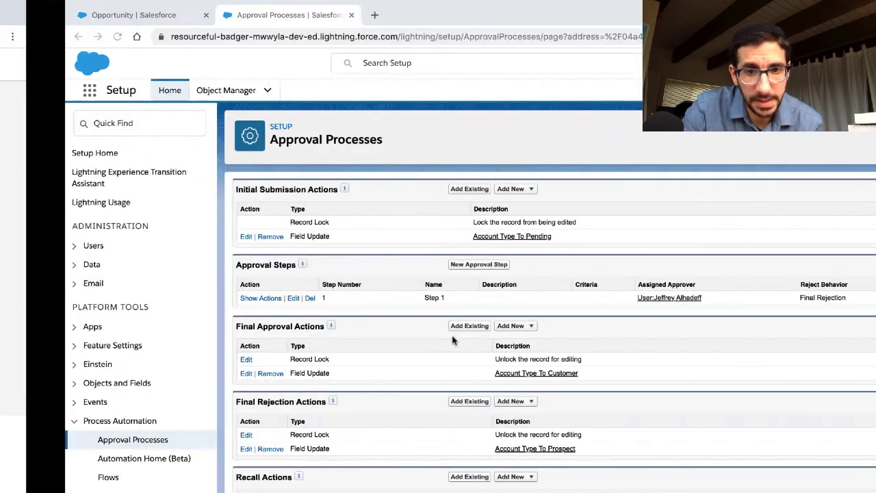
left_click(488, 449)
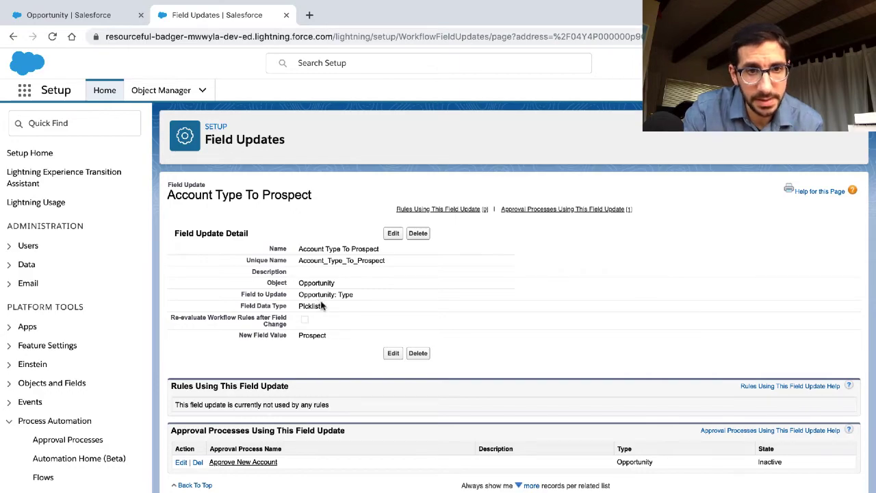
key("ctrl+Left")
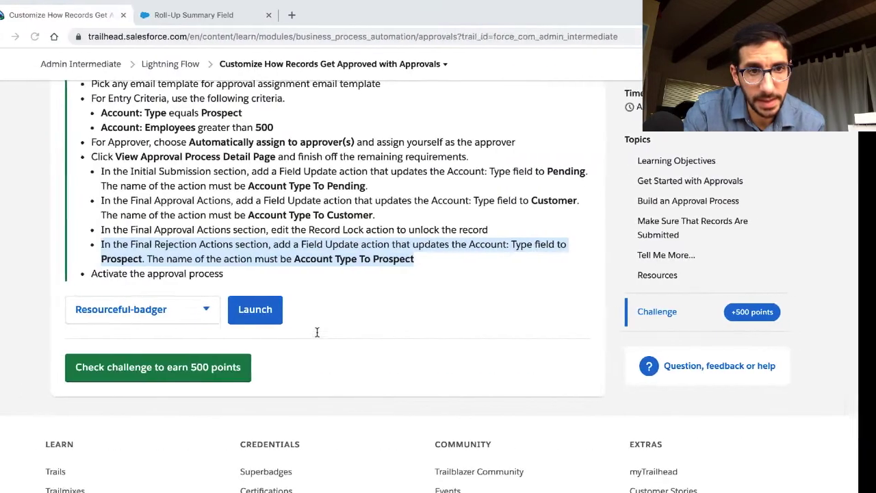
key("ctrl+Right")
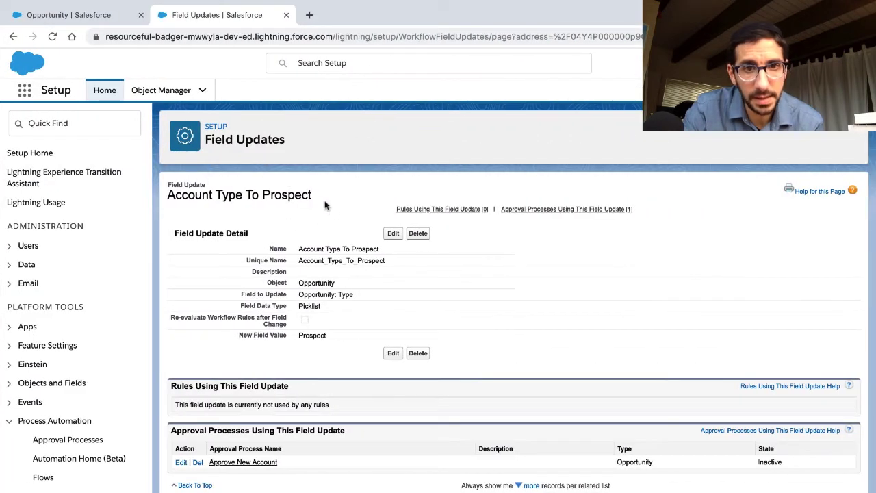
left_click(11, 36)
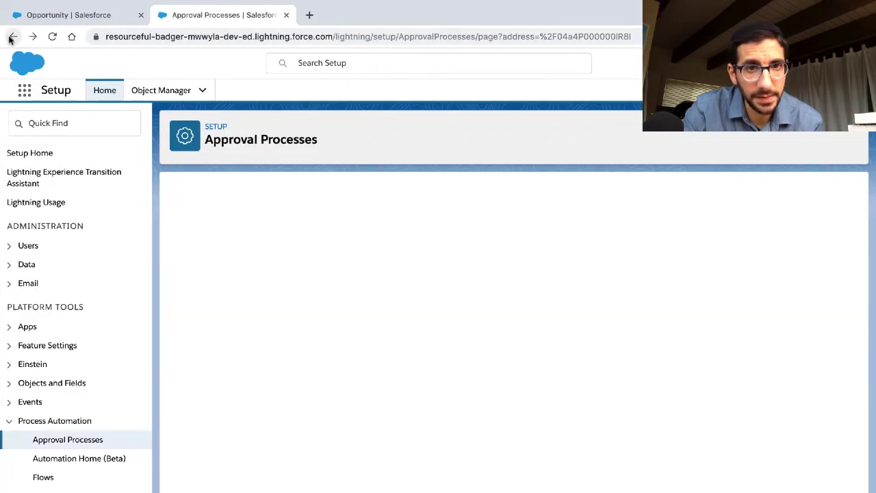
Activate the Approve New Account approval process, accept the activation warning and check its Active setting.
left_click(491, 245)
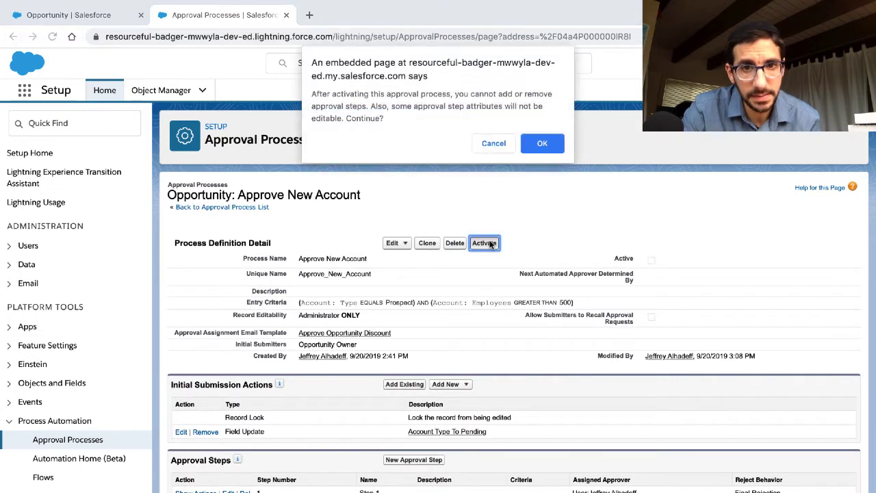
left_click(542, 144)
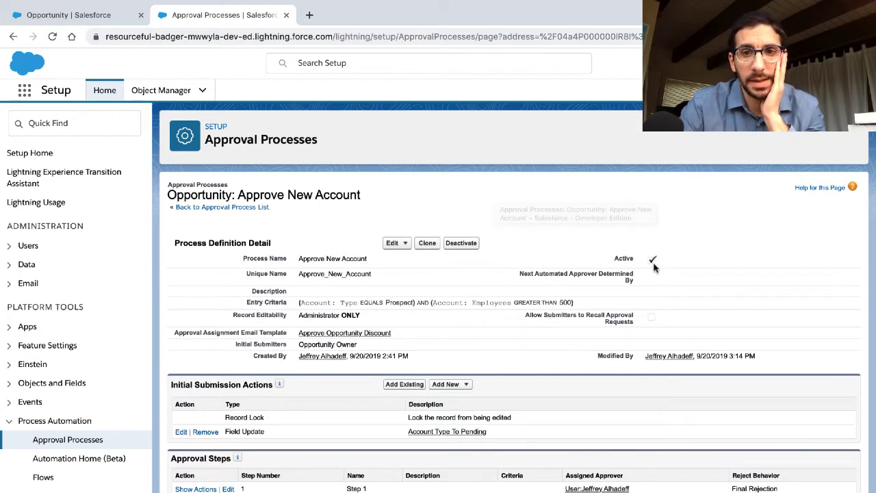
left_click_drag(634, 258, 609, 264)
Switch to the Trailhead approvals challenge, submit it for checking and read the returned result.
key("alt+Tab")
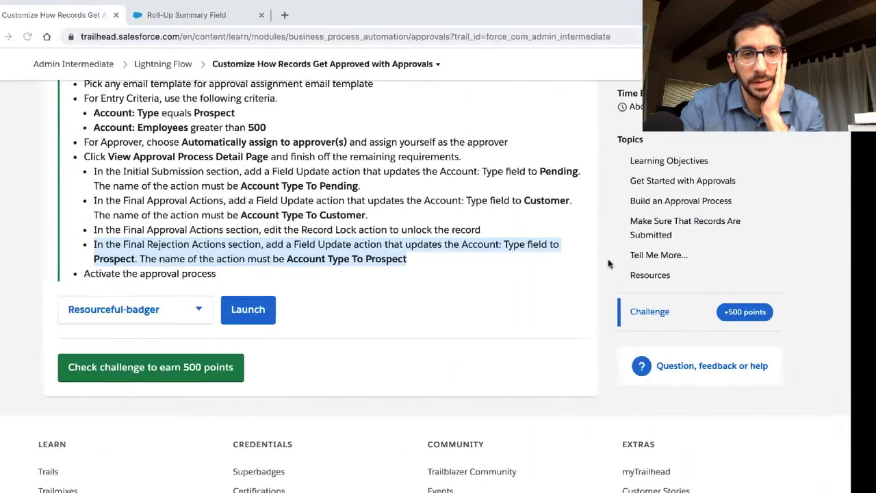
left_click(235, 369)
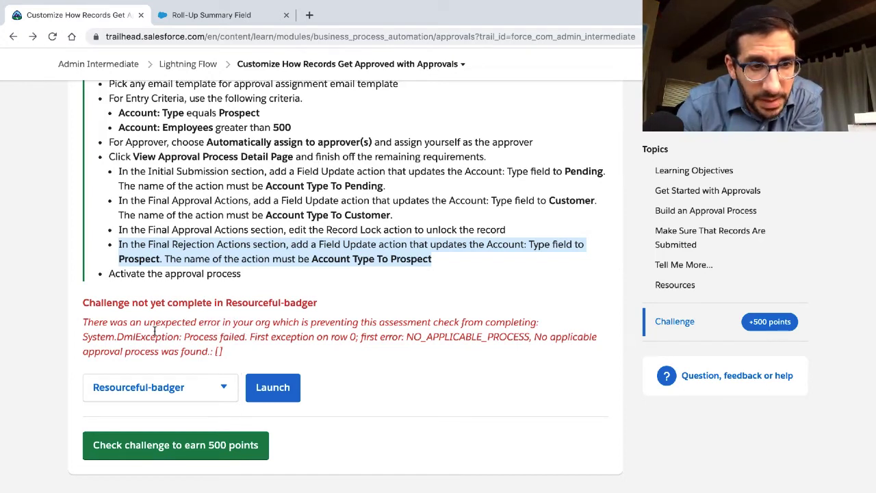
left_click_drag(93, 336, 513, 337)
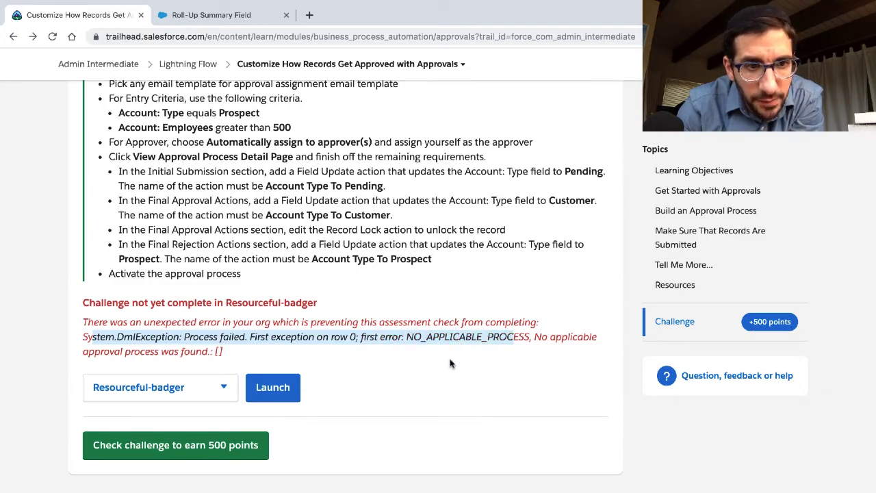
Reload the Trailhead challenge page, submit the challenge for checking again and review the result alongside the requirements.
key("ctrl+Right")
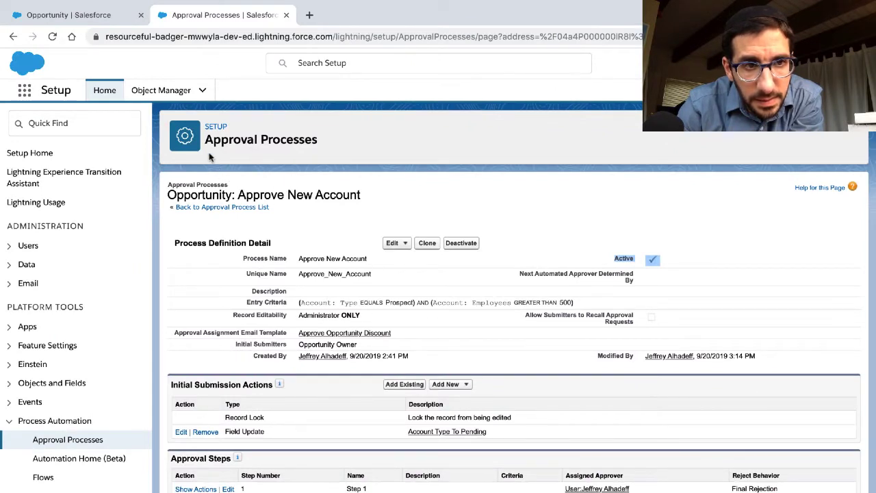
key("ctrl+Left")
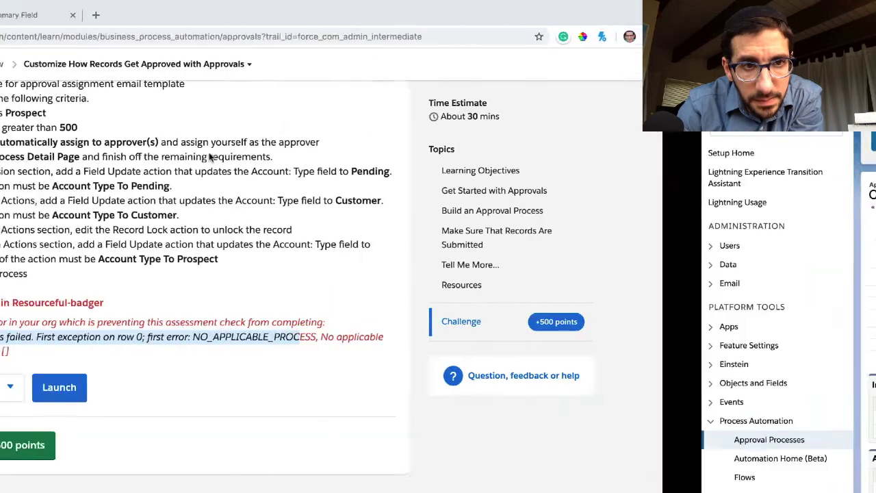
left_click(52, 36)
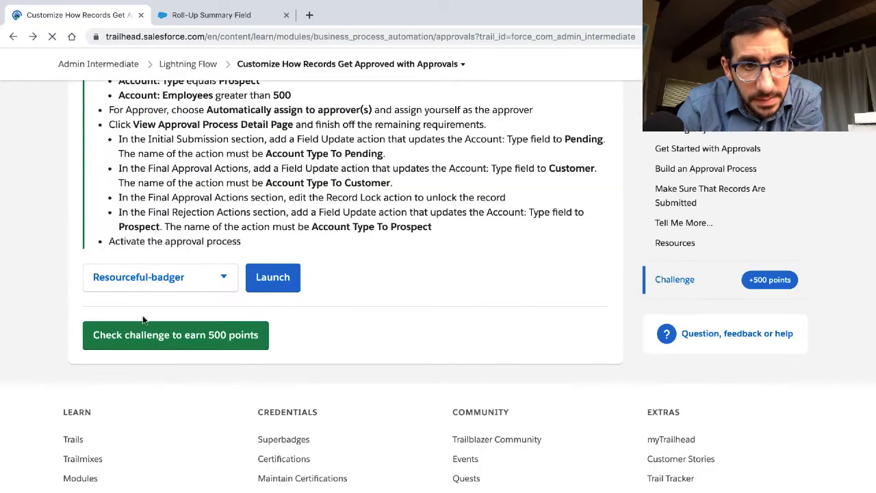
left_click(197, 336)
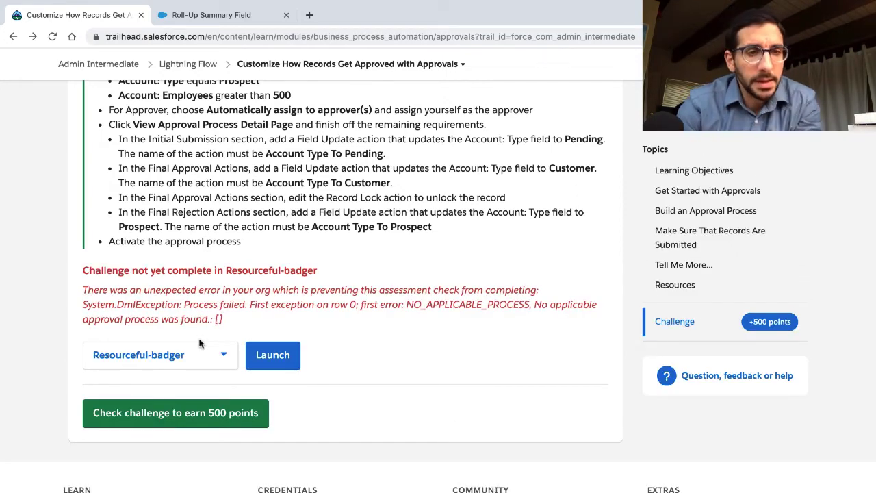
scroll(202, 339, "down", 1)
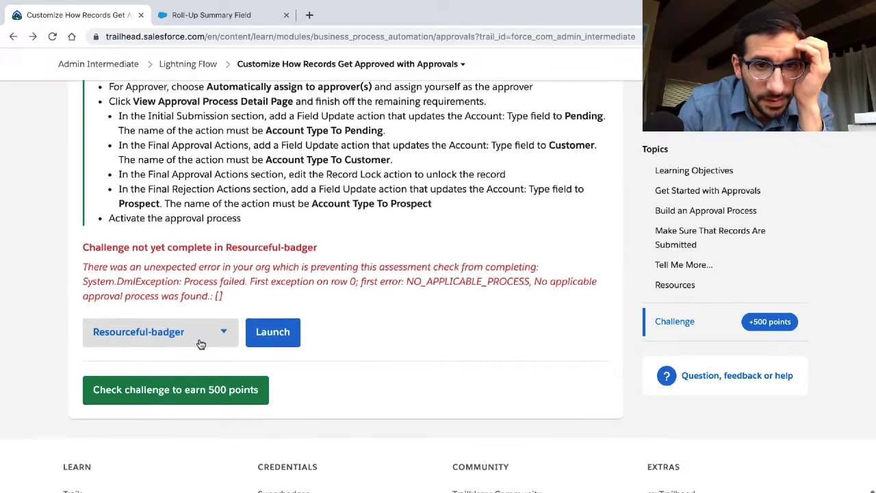
scroll(212, 310, "up", 3)
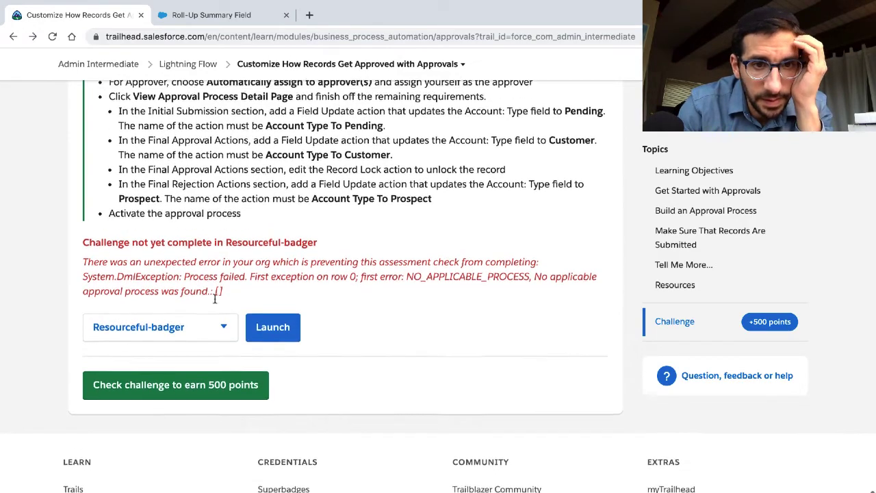
scroll(215, 299, "up", 3)
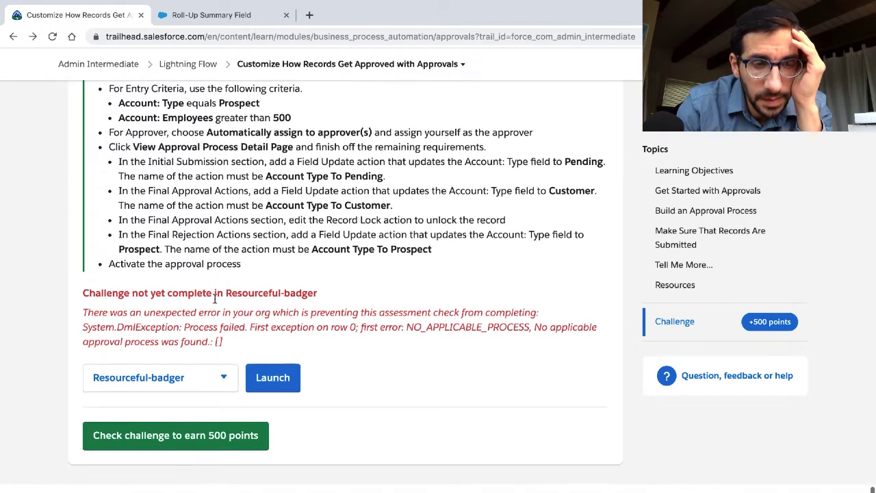
mouse_move(417, 8)
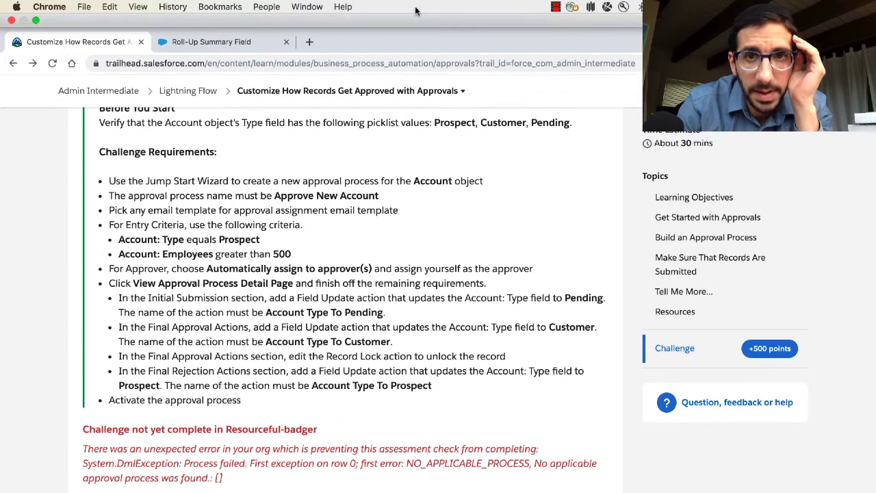
left_click(555, 6)
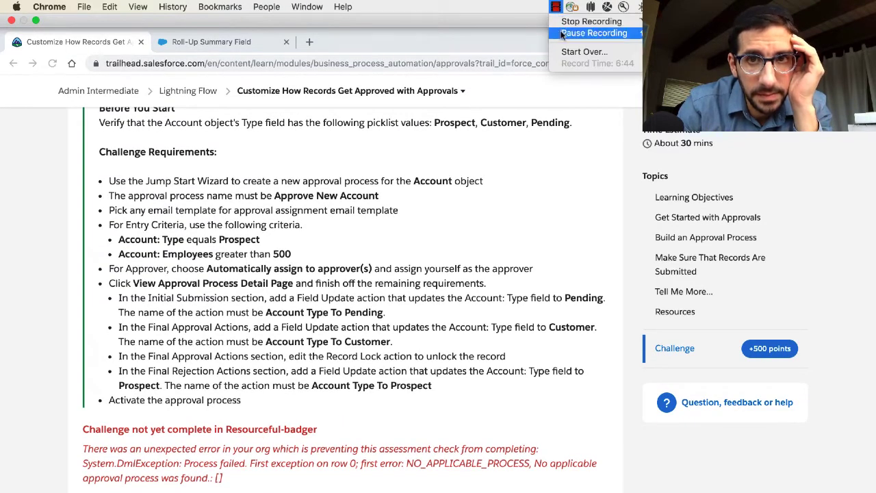
left_click(593, 33)
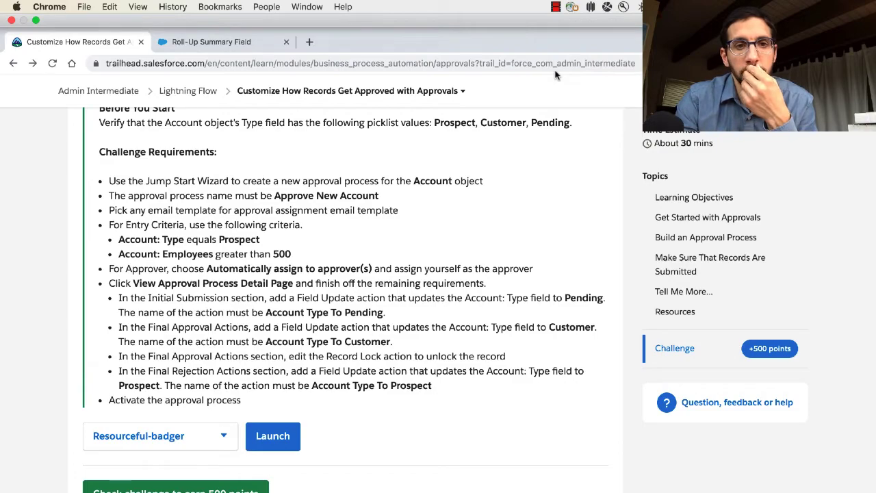
key("ctrl+Right")
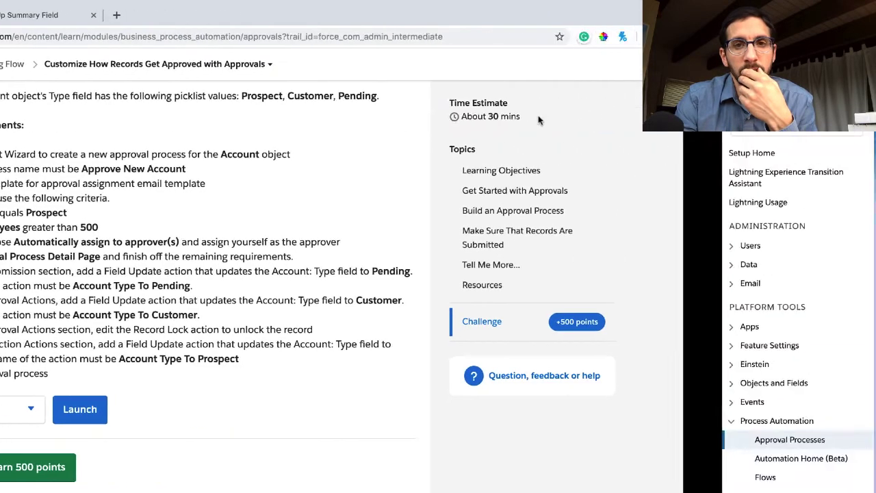
key("ctrl+Left")
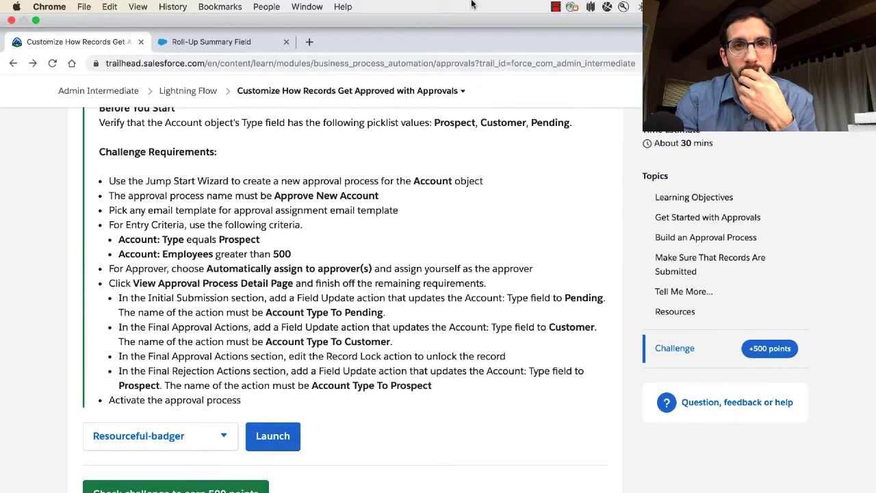
Inspect the inactive Approve Opportunity Discount process in Salesforce Setup and return to the approval process list.
key("ctrl+Right")
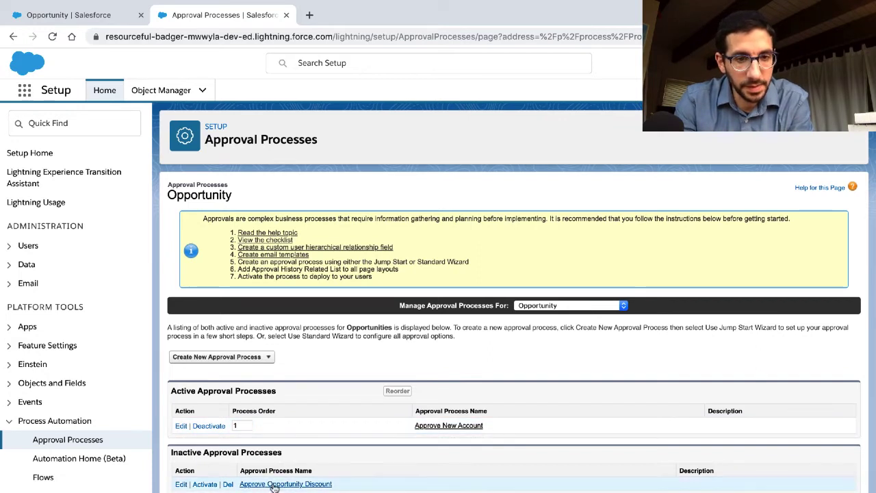
left_click(318, 484)
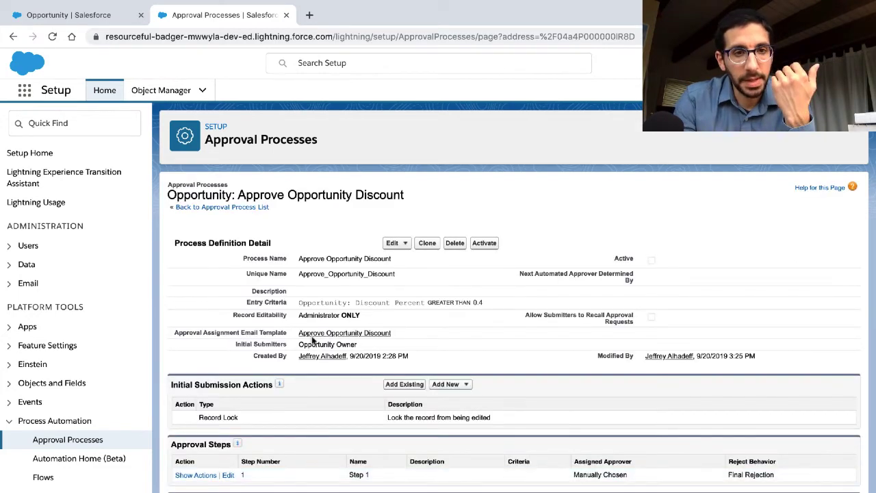
left_click(246, 208)
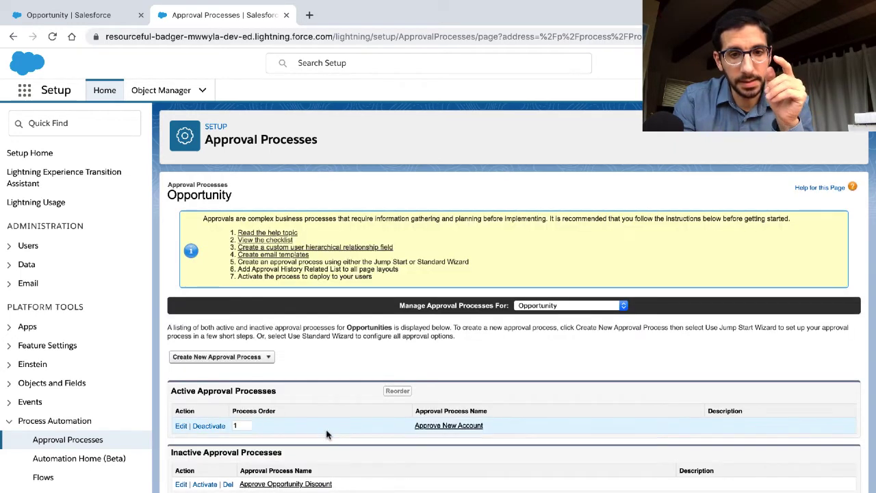
Return to the Trailhead challenge, run its check again against the Resourceful-badger org and read the outcome.
key("ctrl+Left")
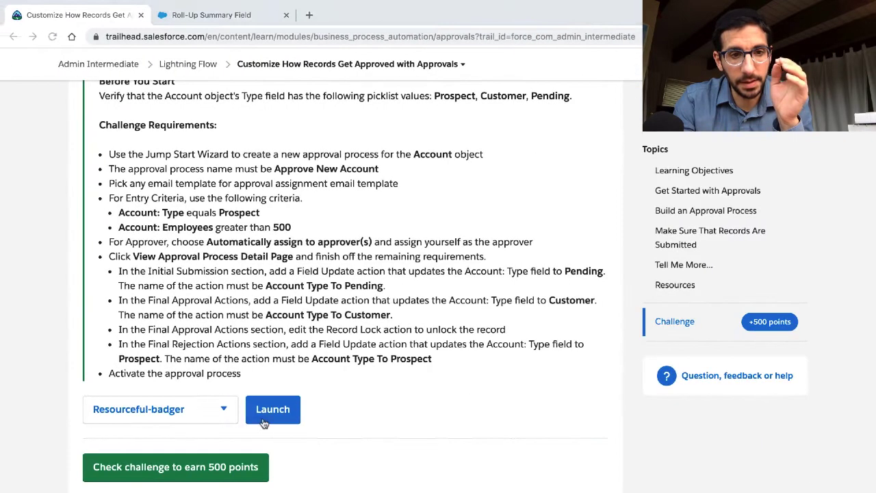
left_click(230, 466)
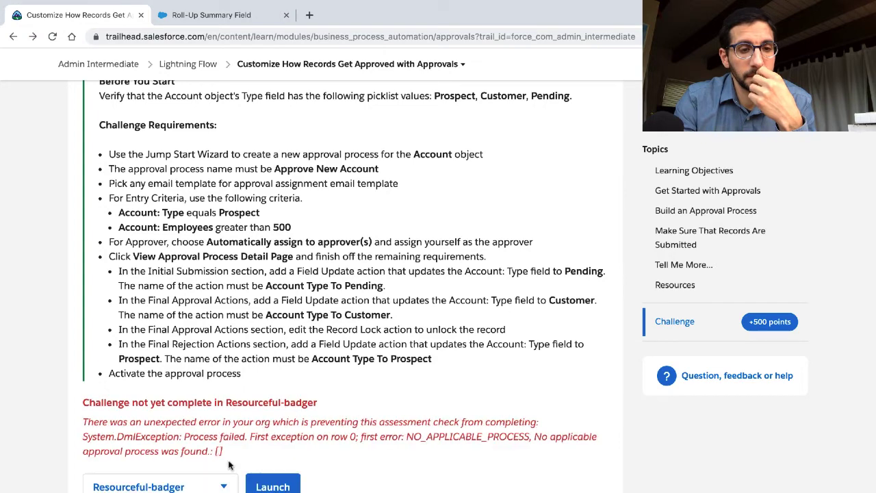
scroll(352, 245, "down", 4)
scroll(352, 245, "down", 1)
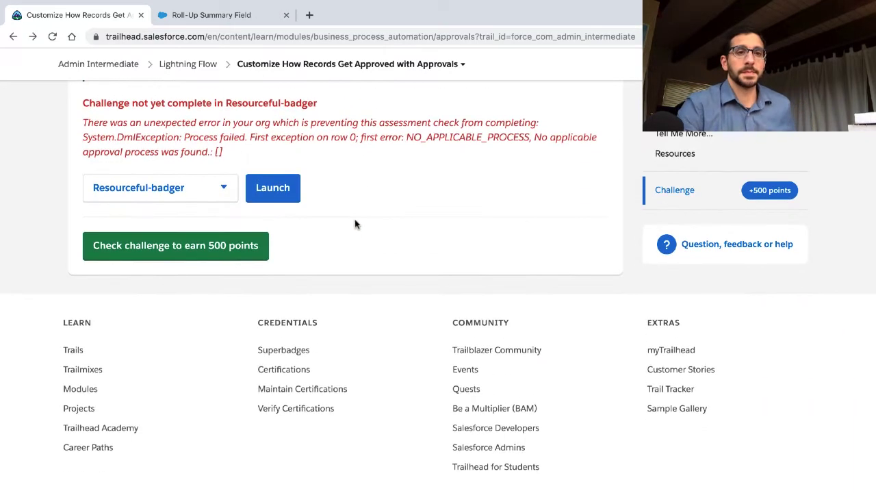
mouse_move(493, 2)
left_click(555, 6)
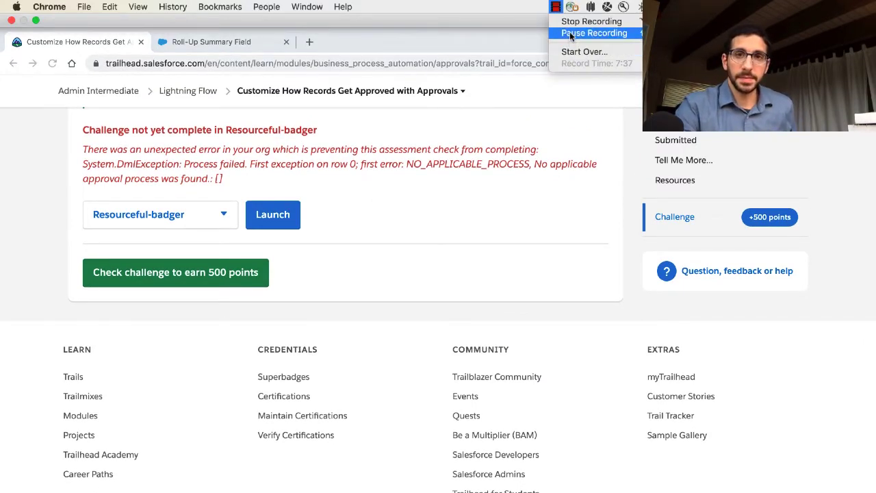
left_click(572, 22)
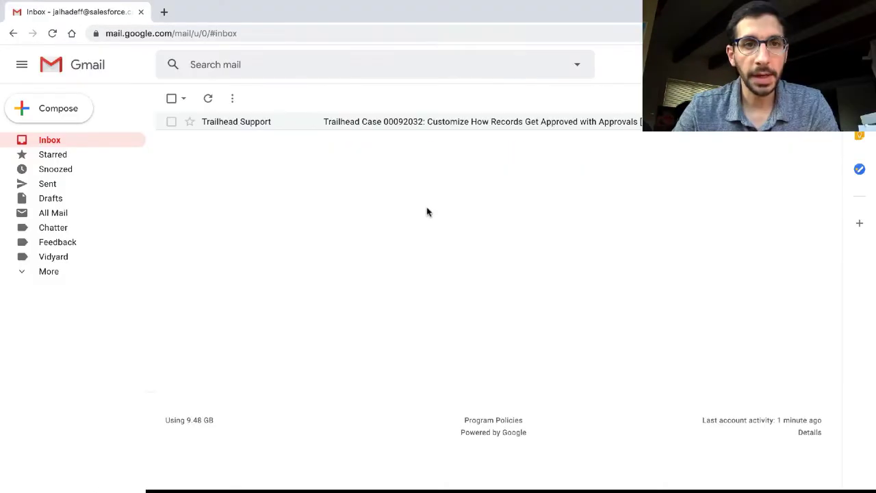
Open the Trailhead Support email about the approvals unit in Gmail and read the reply and the quoted question.
left_click(324, 126)
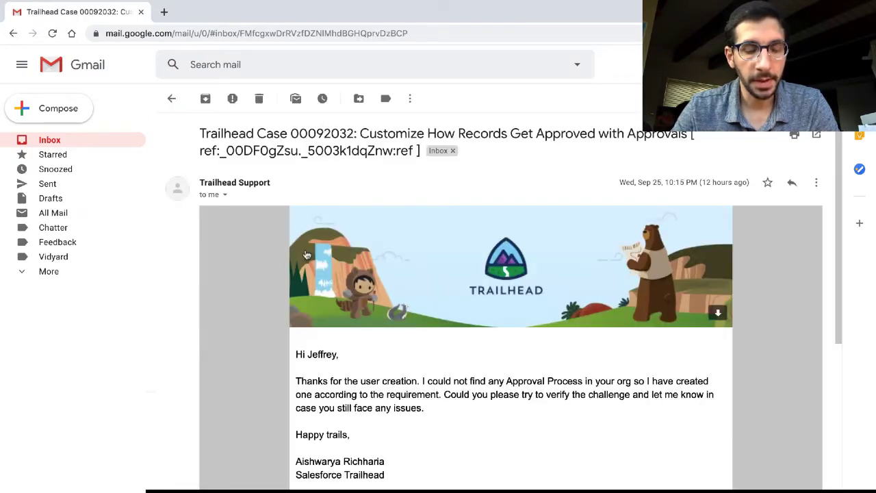
scroll(306, 255, "down", 2)
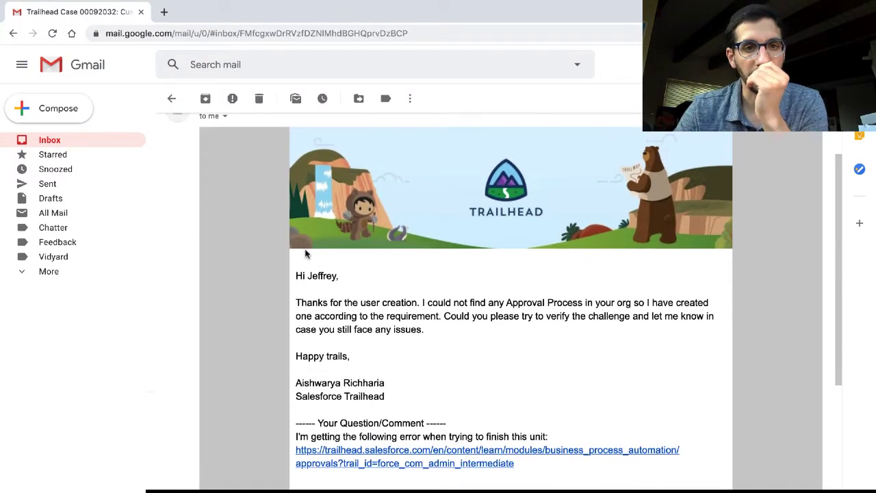
scroll(307, 253, "down", 2)
scroll(306, 250, "down", 1)
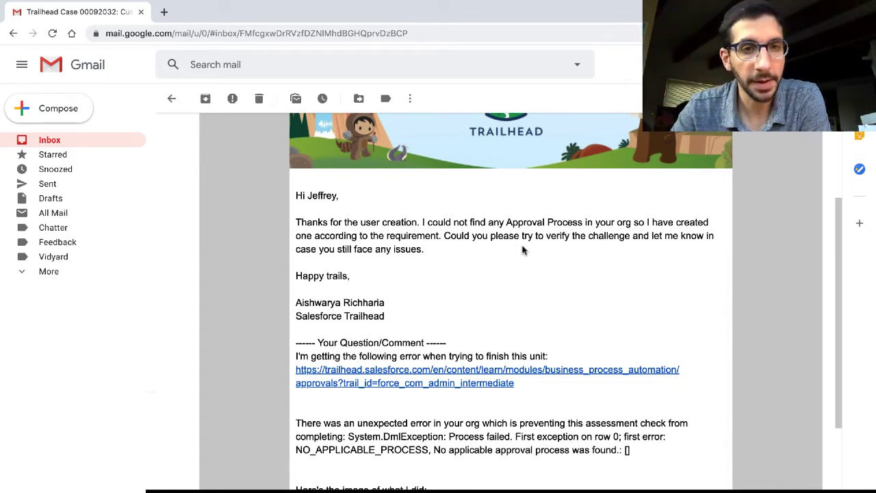
scroll(467, 255, "down", 1)
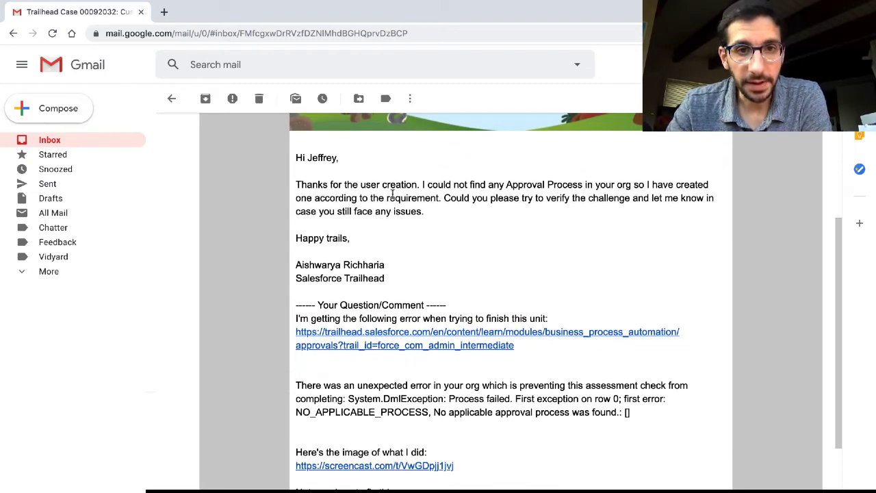
left_click_drag(417, 186, 298, 185)
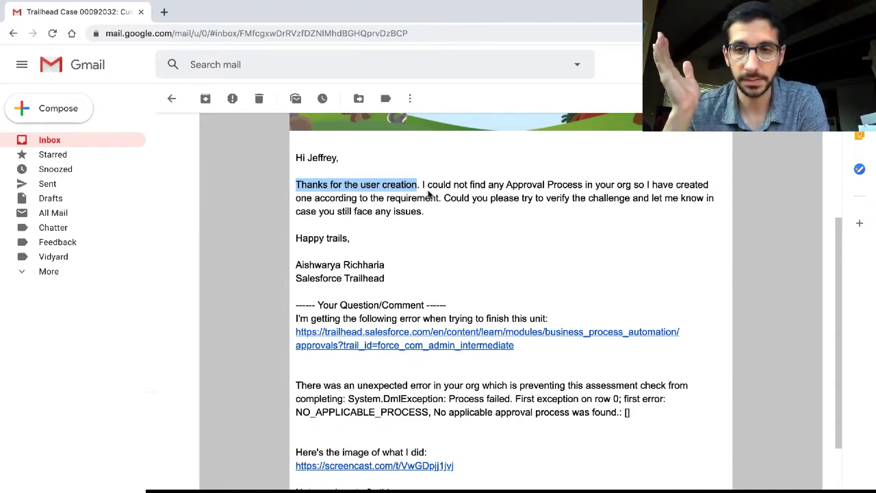
left_click_drag(423, 185, 443, 212)
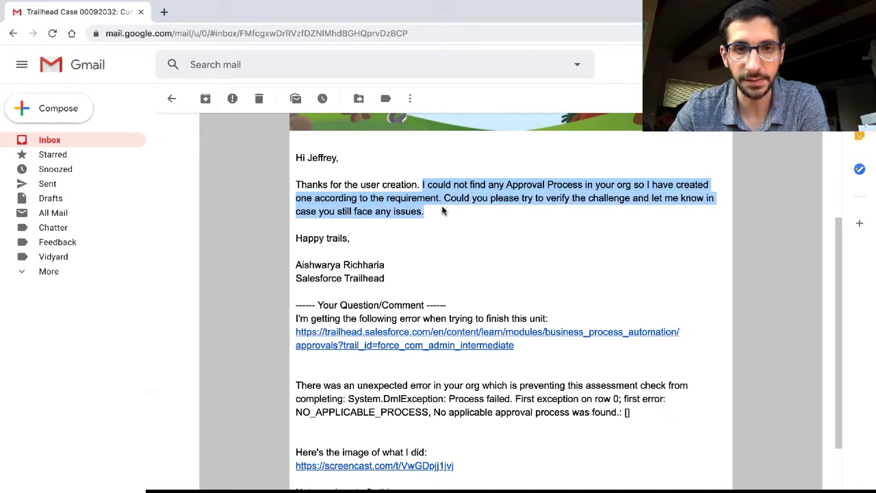
Open a new browser tab, move it into its own window and load the Trailhead Admin bookmark from the Learn folder.
left_click(167, 11)
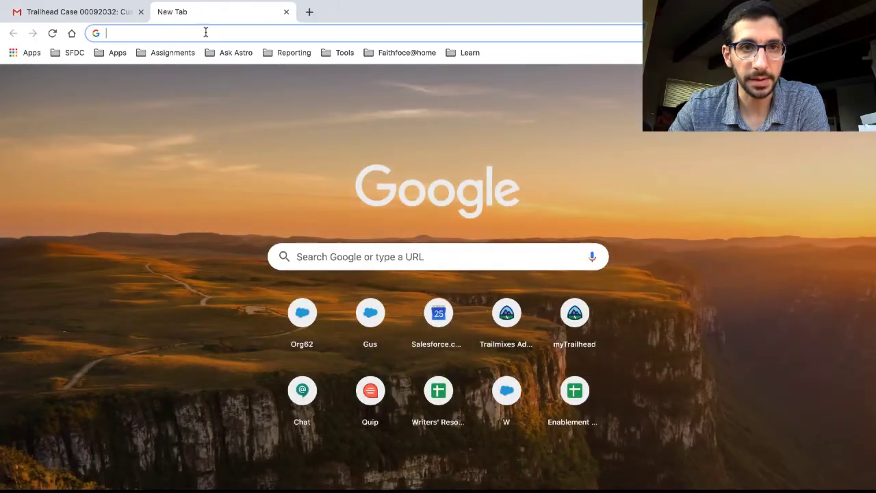
left_click_drag(202, 17, 201, 100)
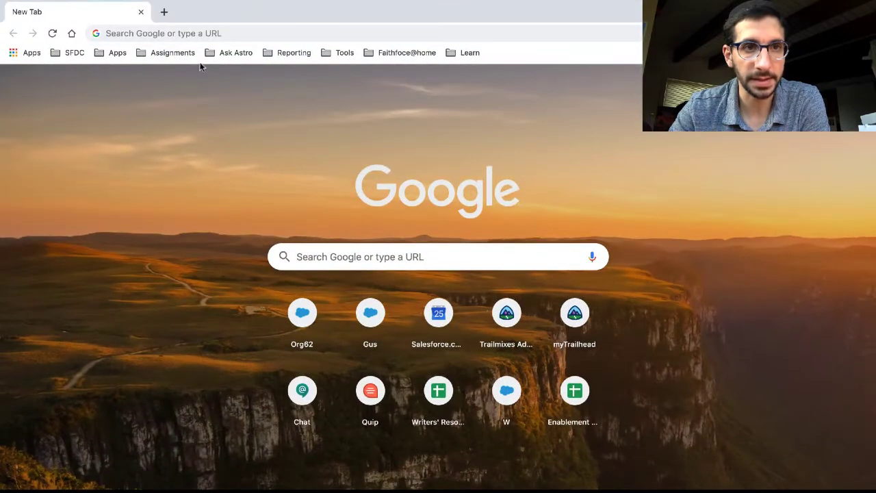
left_click(460, 55)
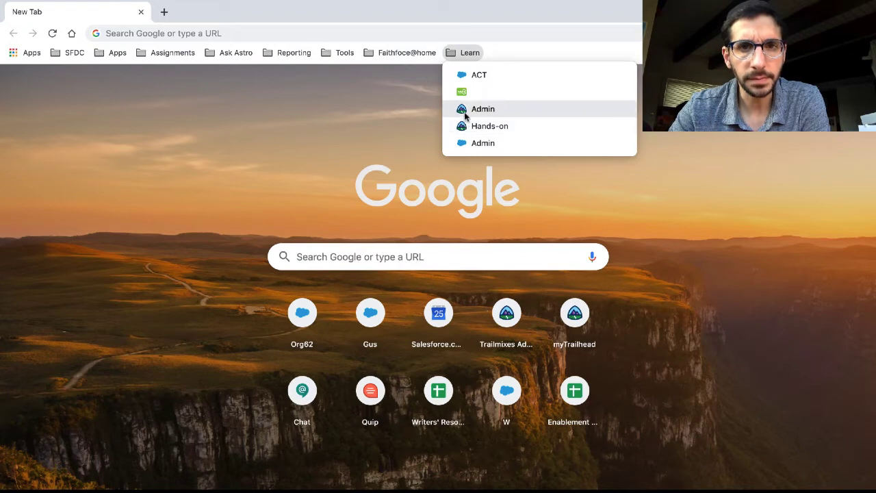
left_click(465, 112)
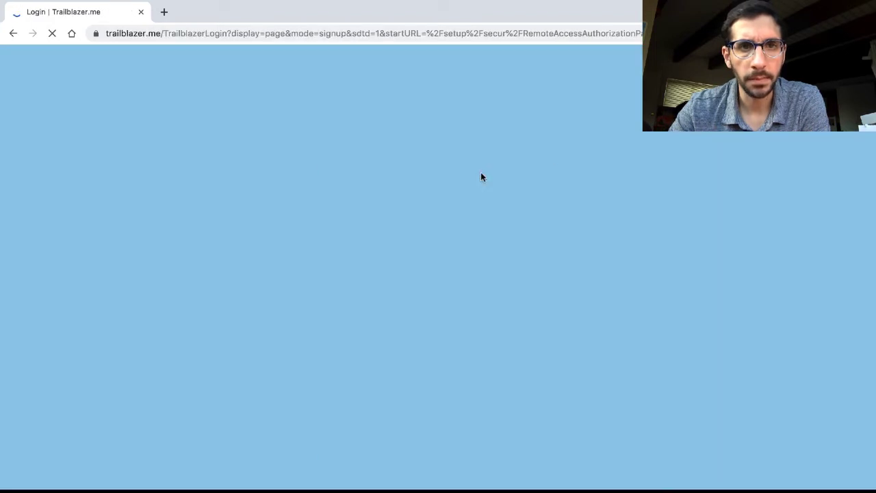
Choose to log in to Trailhead with a Salesforce account.
left_click(419, 292)
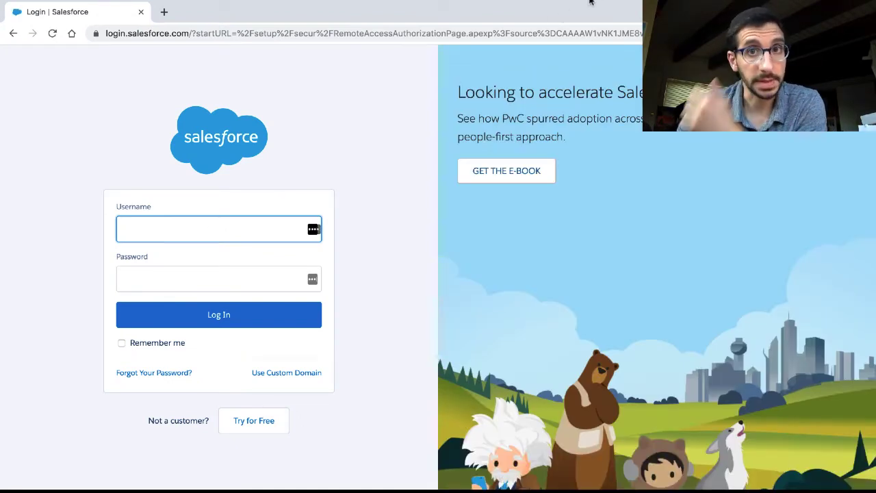
left_click(551, 4)
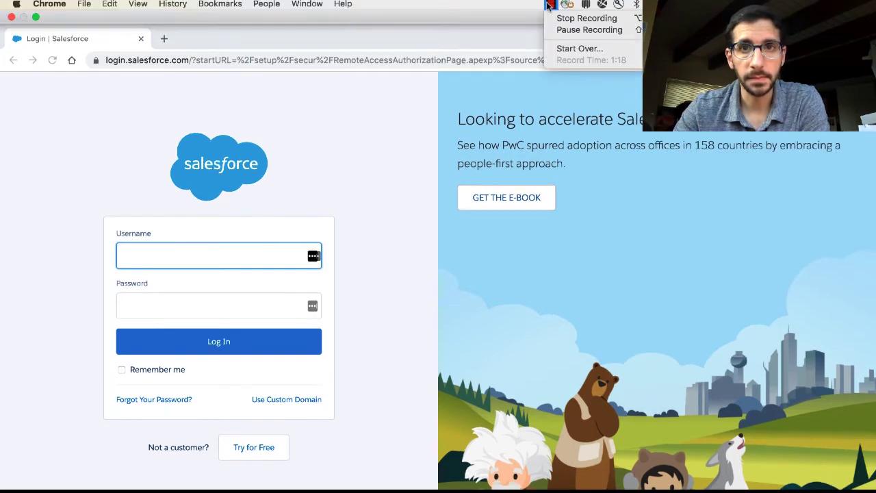
left_click(558, 30)
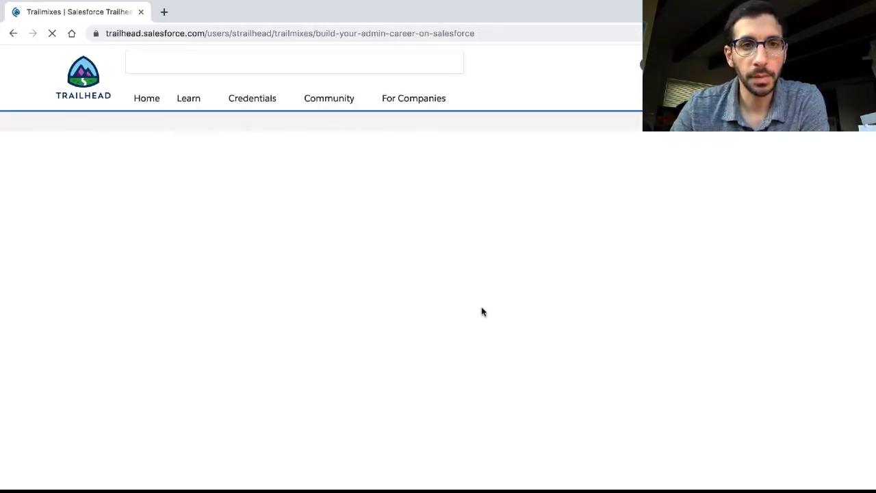
Open the Admin Intermediate trail from the admin career trailmix.
scroll(481, 312, "down", 6)
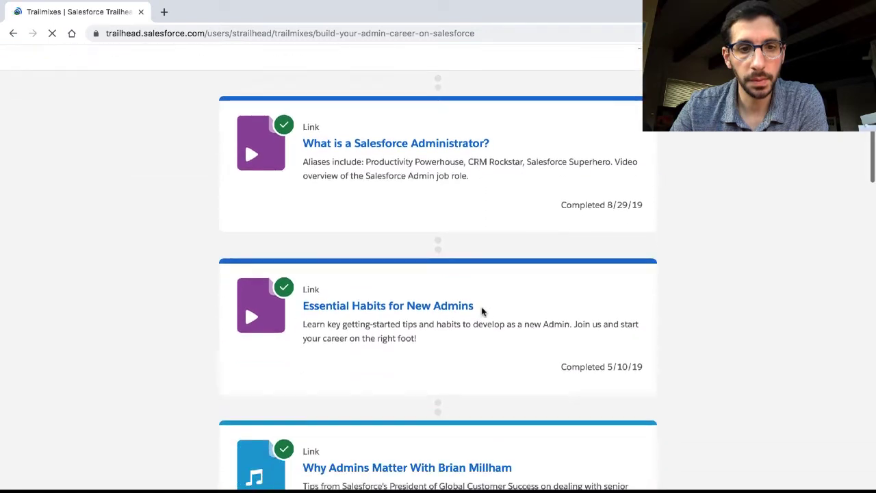
scroll(482, 310, "down", 9)
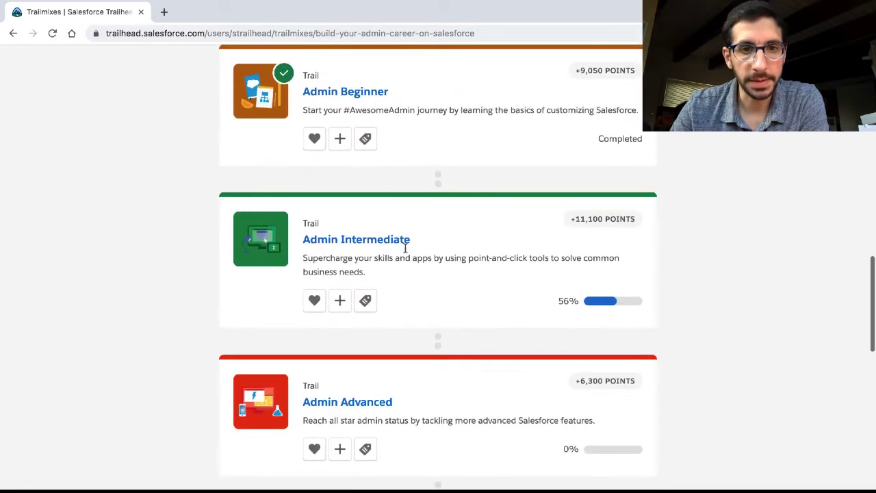
left_click(390, 245)
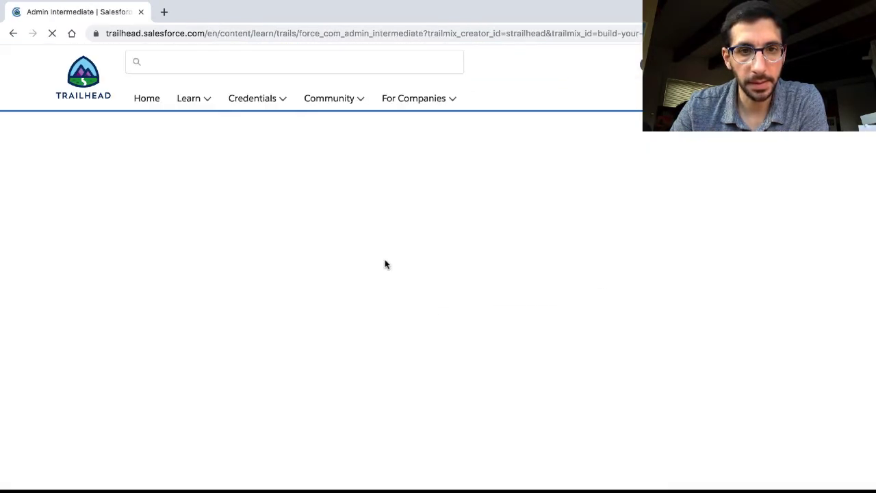
Expand the Lightning Flow module's units and open Customize How Records Get Approved with Approvals.
scroll(386, 262, "down", 10)
scroll(385, 264, "down", 9)
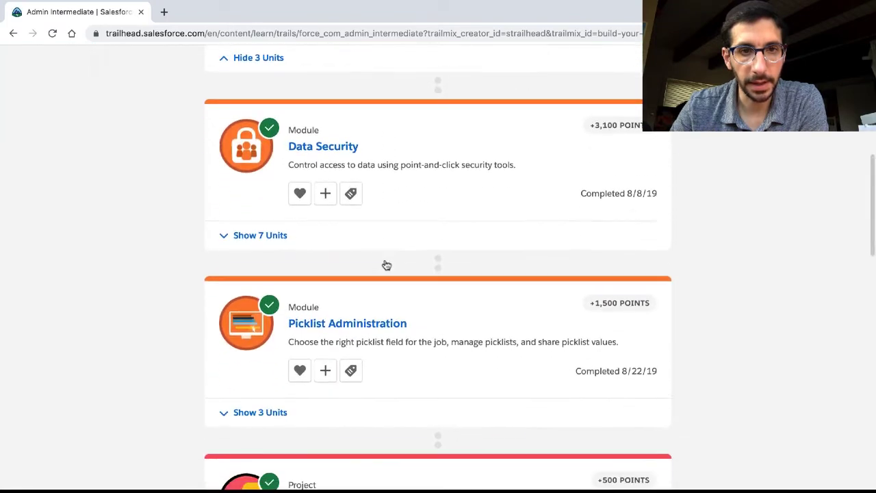
left_click(281, 263)
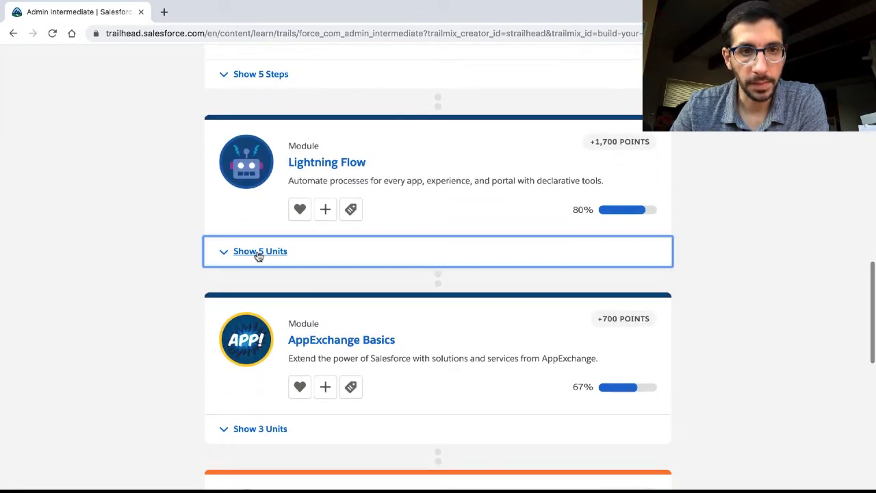
scroll(280, 280, "down", 2)
left_click(296, 326)
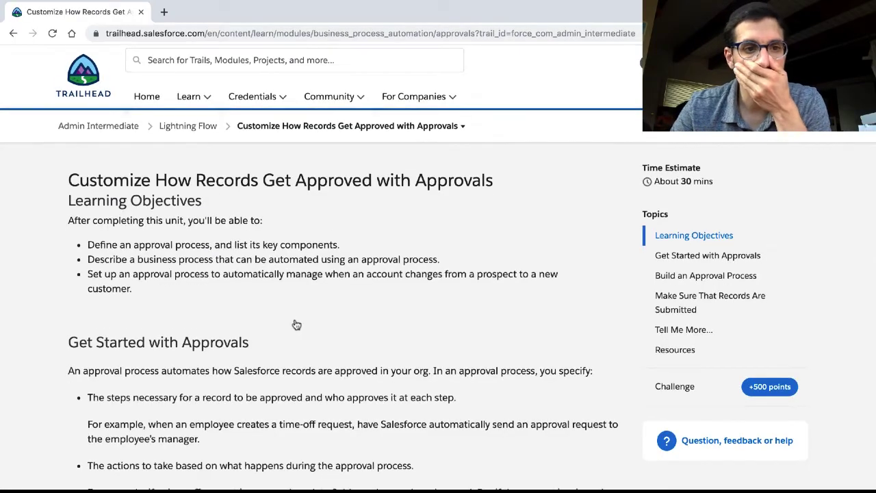
Launch the Resourceful-badger org from the unit's challenge, move it into its own window and open its Setup.
scroll(296, 324, "down", 8)
scroll(297, 324, "down", 20)
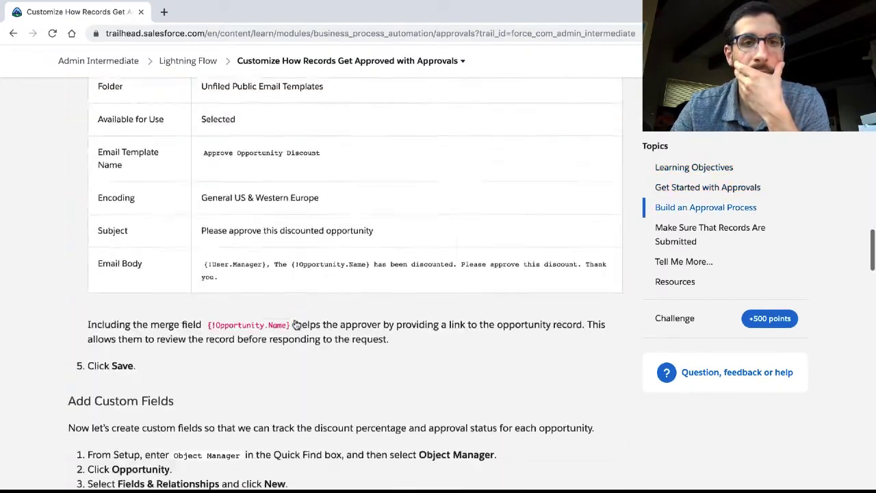
scroll(297, 325, "down", 20)
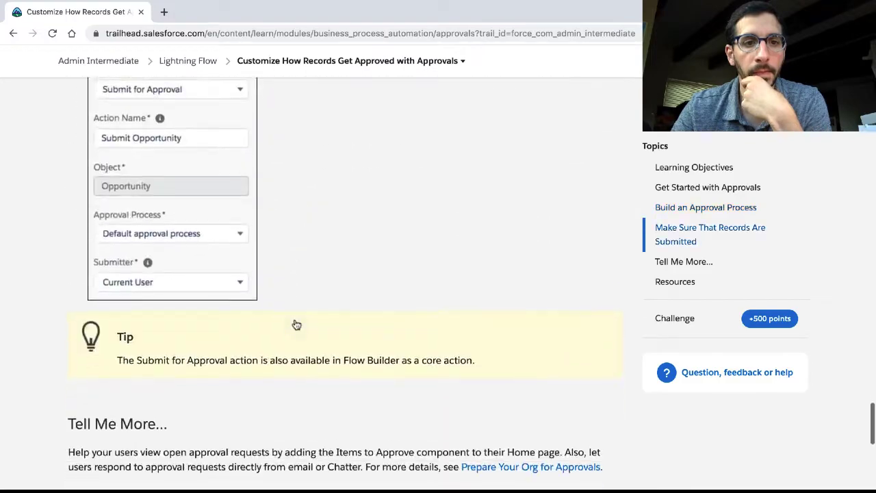
left_click(284, 432)
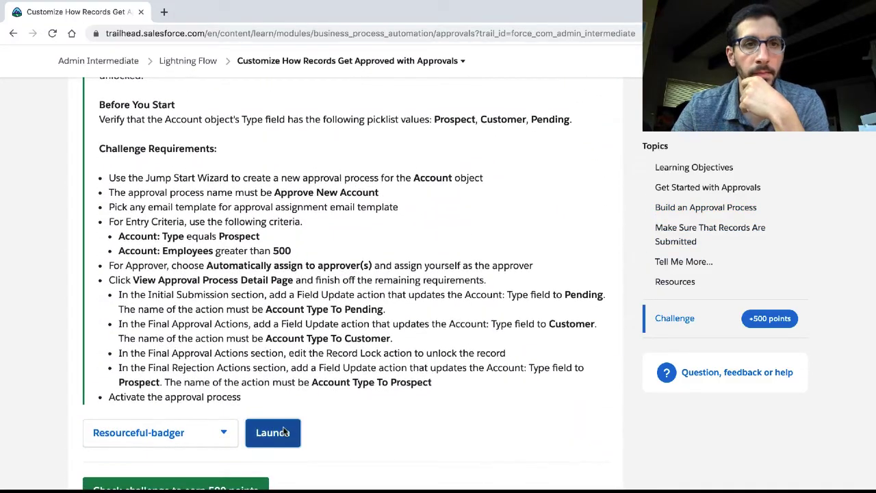
left_click_drag(253, 18, 255, 61)
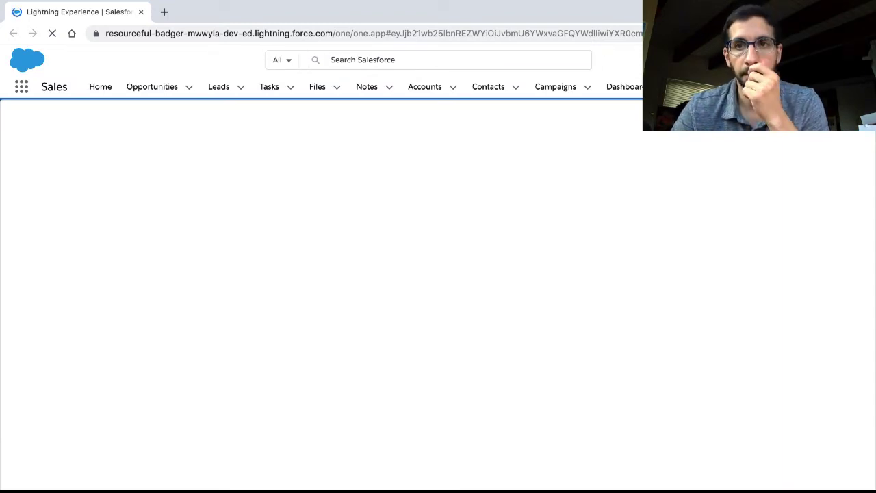
left_click(811, 59)
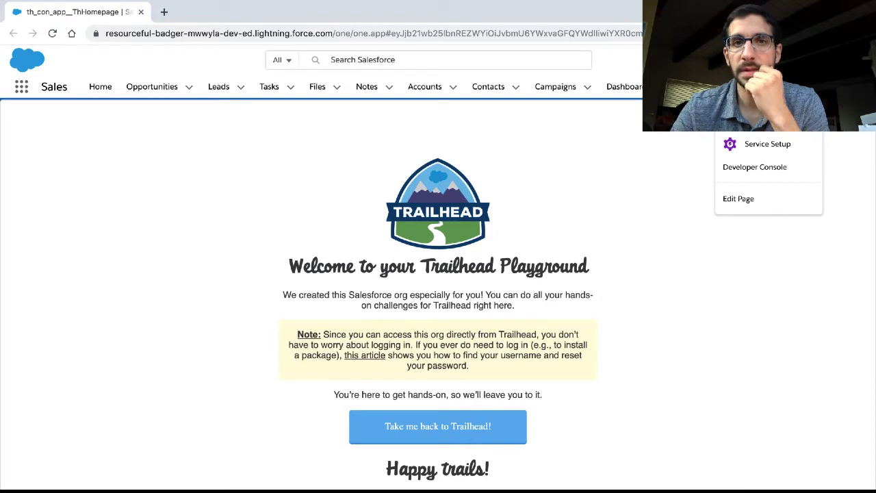
left_click(747, 120)
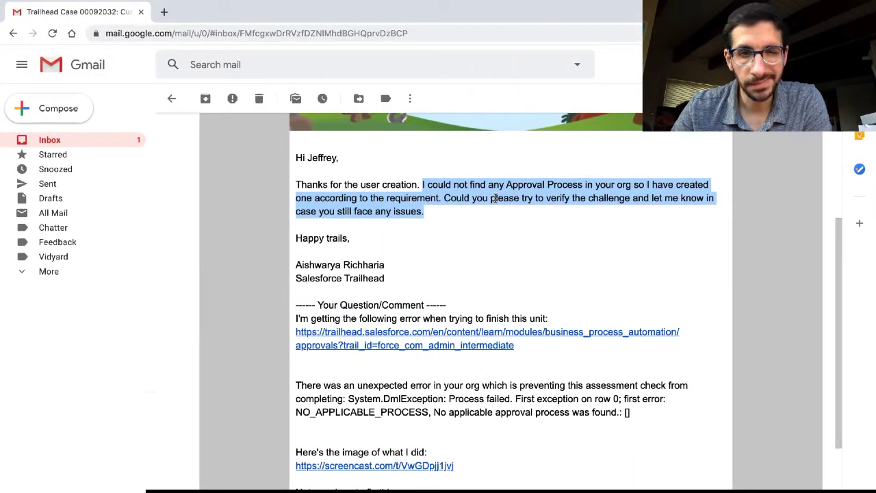
Open the screencast link in the Trailhead Support email in Gmail and examine the pictured approval process.
key("ctrl+Right")
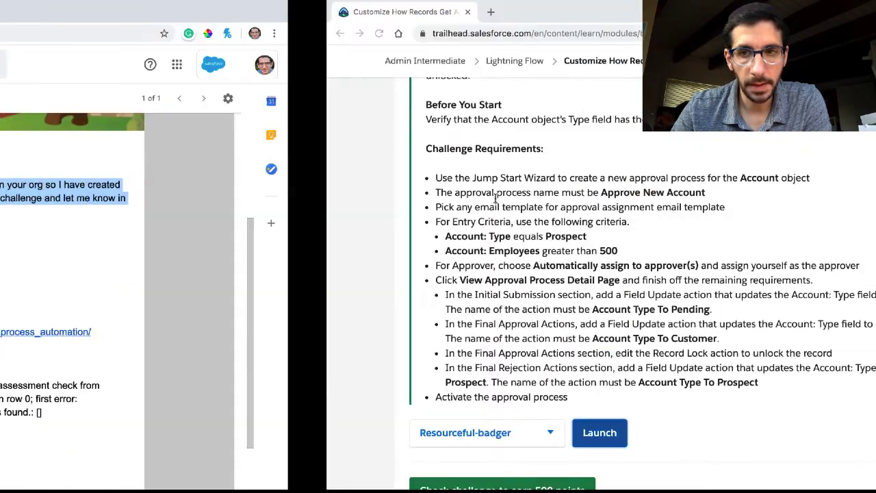
key("ctrl+Left")
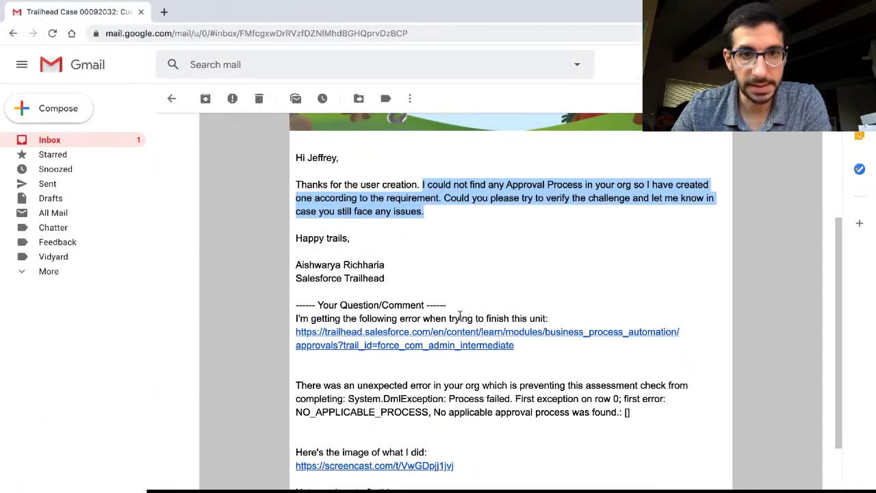
scroll(447, 289, "down", 3)
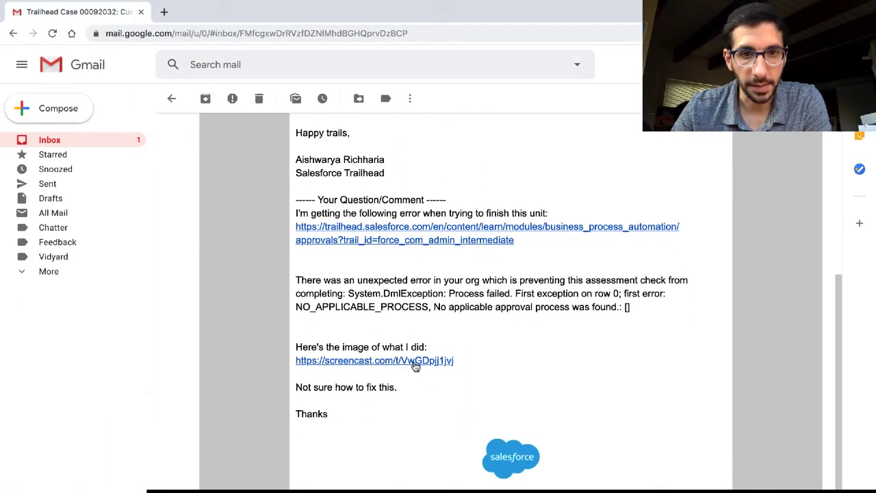
left_click(416, 362)
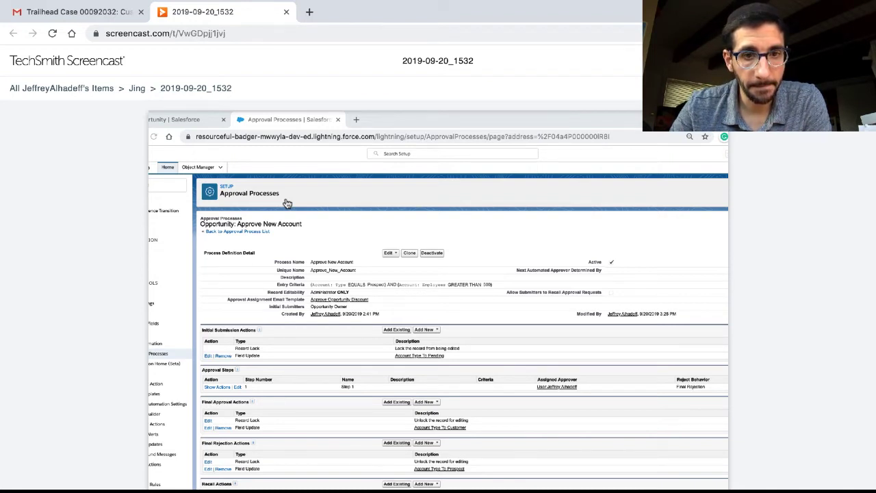
Return to the Resourceful-badger Setup, search it for "approva" and open Approval Processes.
key("ctrl+Right")
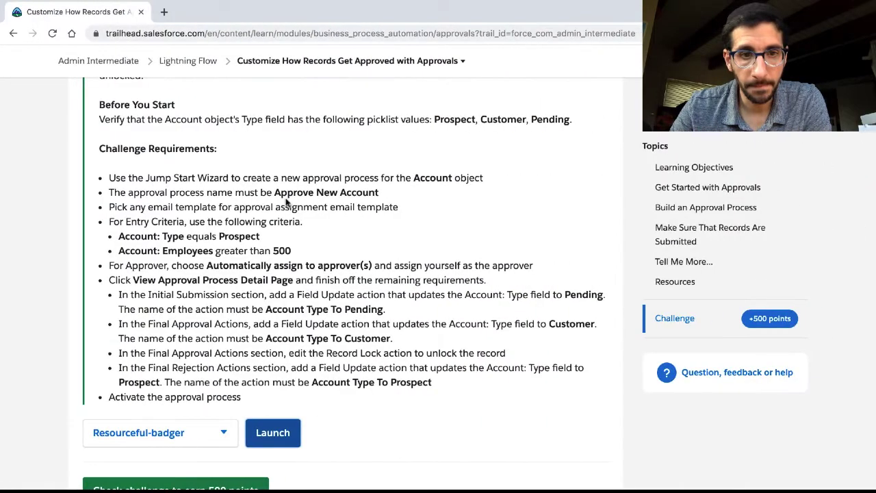
key("ctrl+Right")
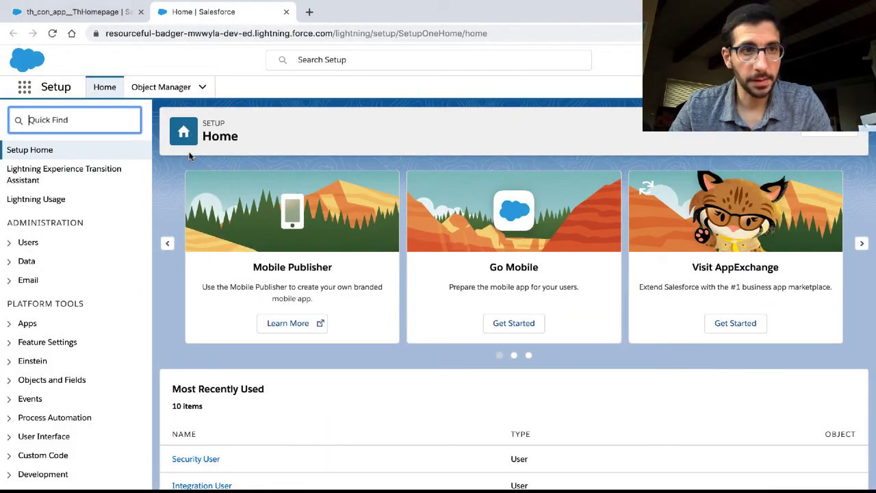
type("app")
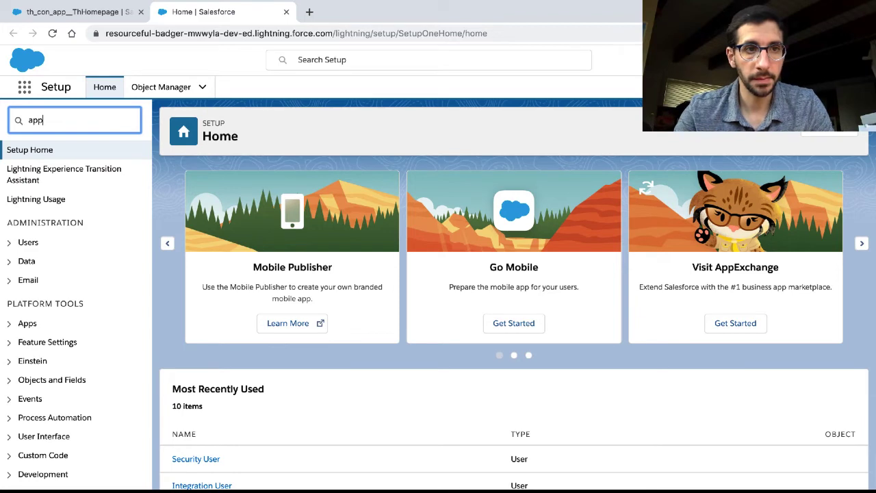
type("rova")
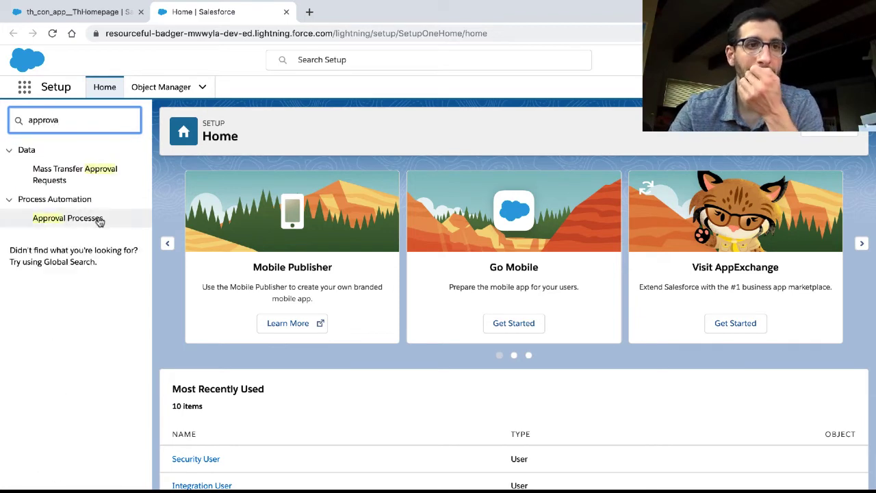
left_click(100, 220)
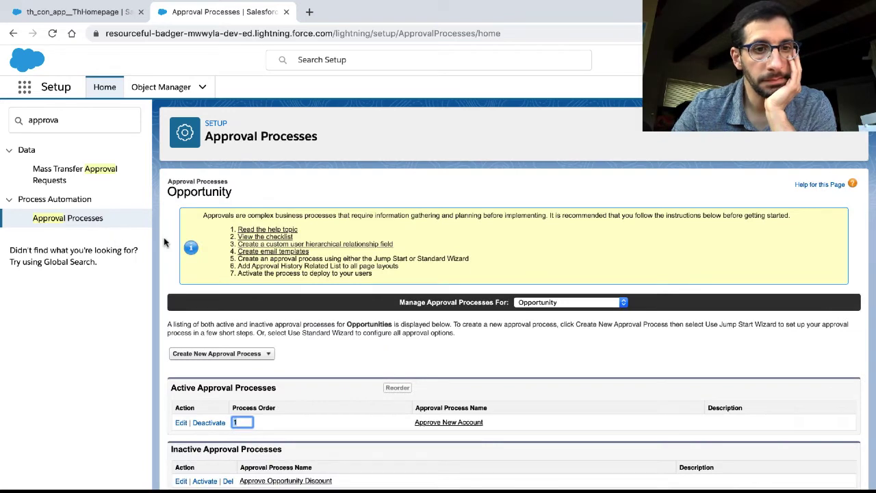
Review the Opportunity approval processes, inspect the details of Approve Opportunity Discount and return to the list.
scroll(164, 243, "down", 1)
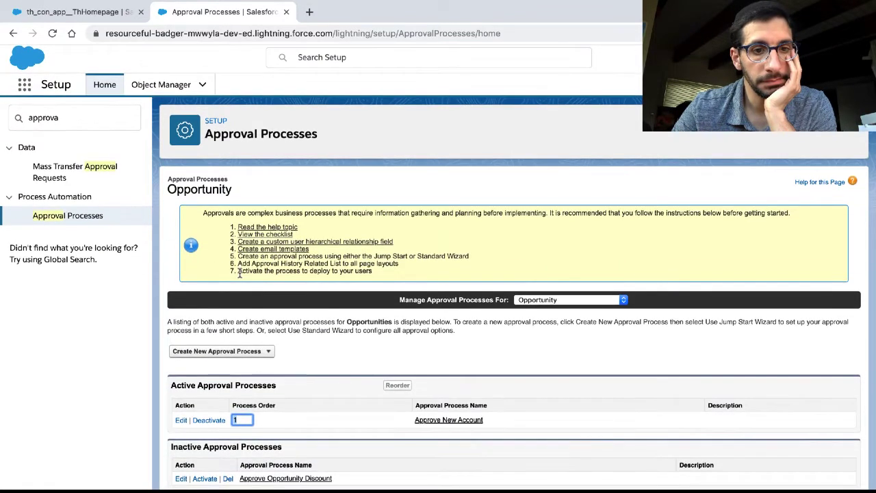
scroll(239, 272, "up", 1)
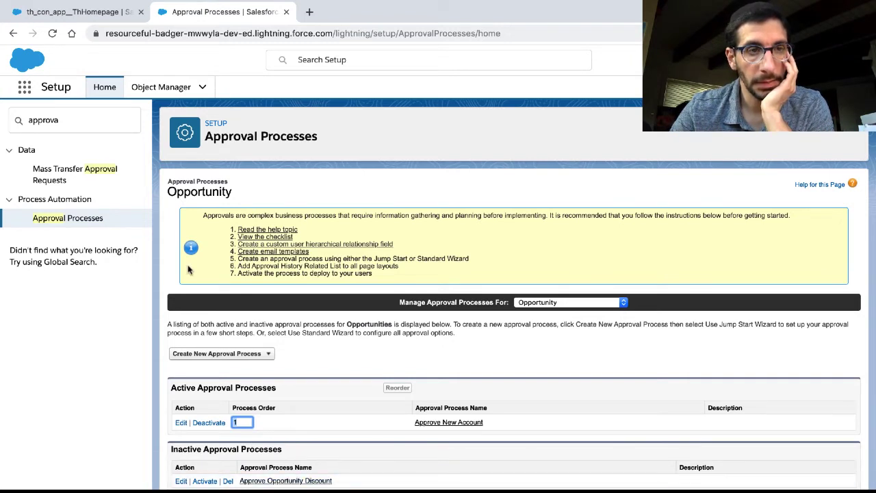
left_click(293, 481)
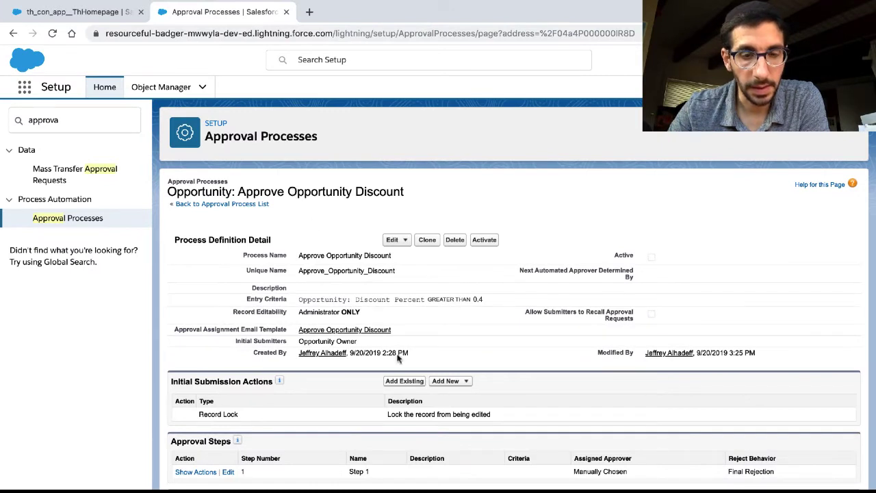
left_click(250, 204)
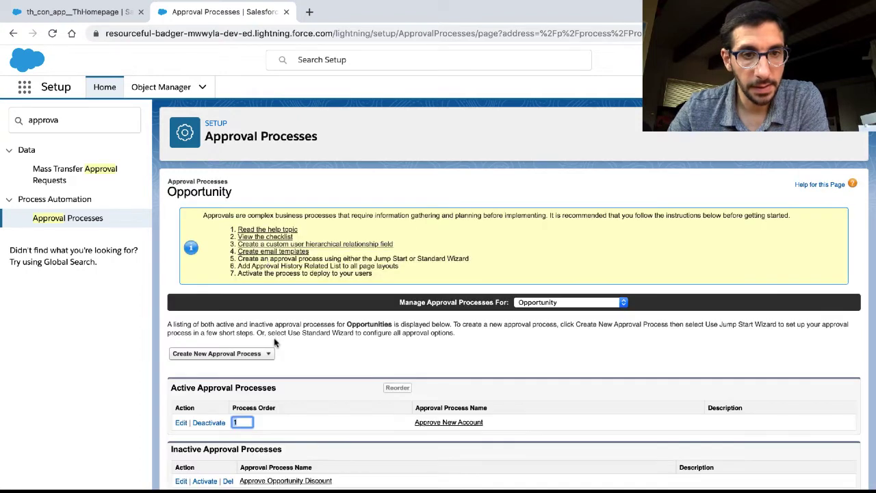
Open the active Approve New Account process and examine its entry criteria, actions and approval steps.
left_click(437, 421)
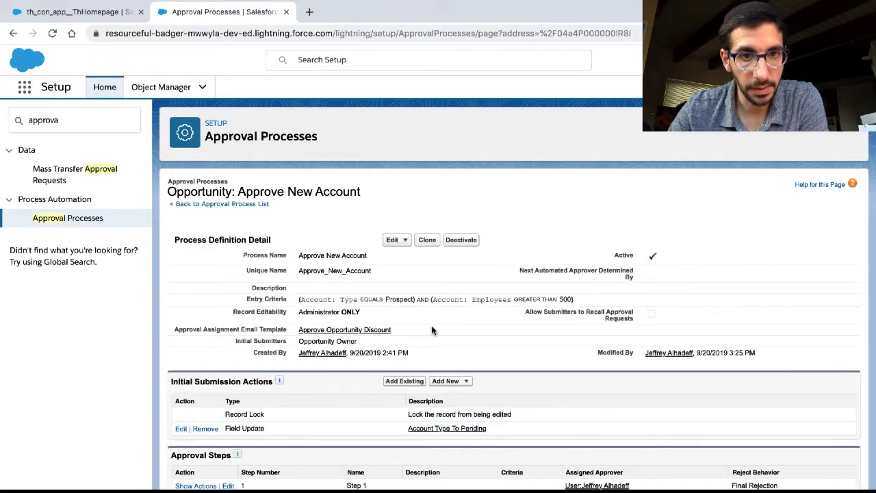
scroll(431, 330, "down", 4)
scroll(431, 331, "up", 4)
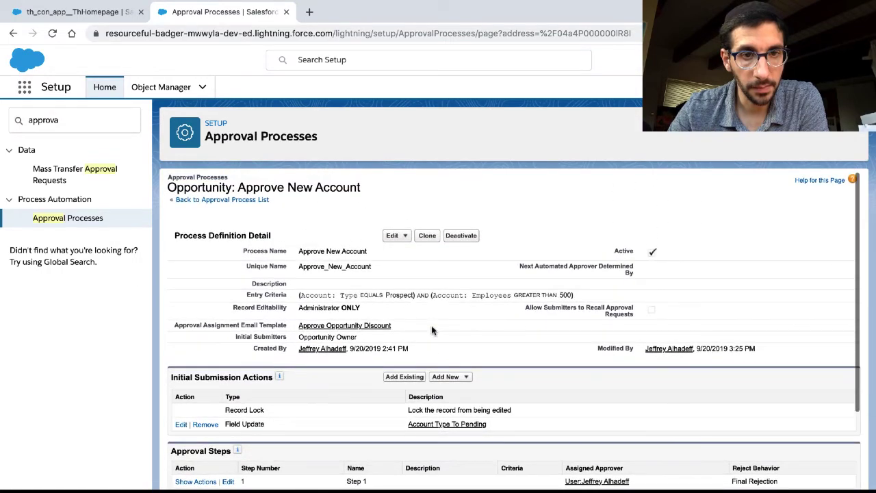
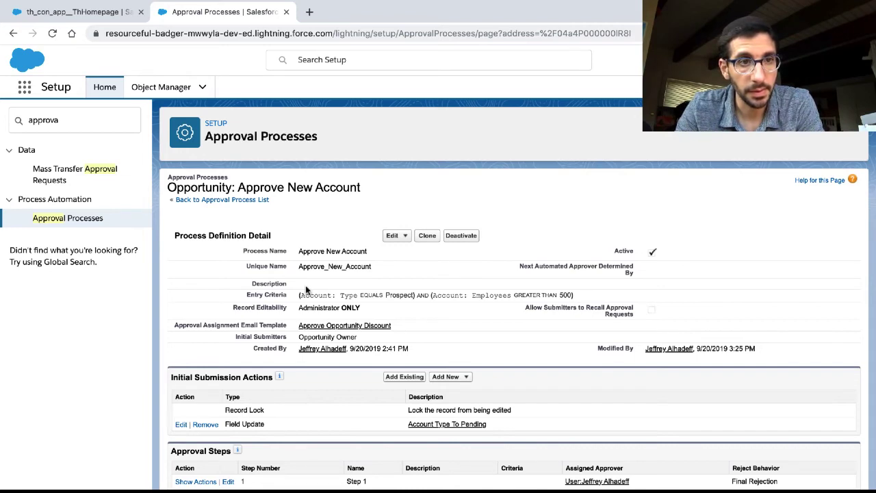
Check the challenge requirements in Trailhead and the playground's welcome page, and return to the Approve New Account details.
key("ctrl+Left")
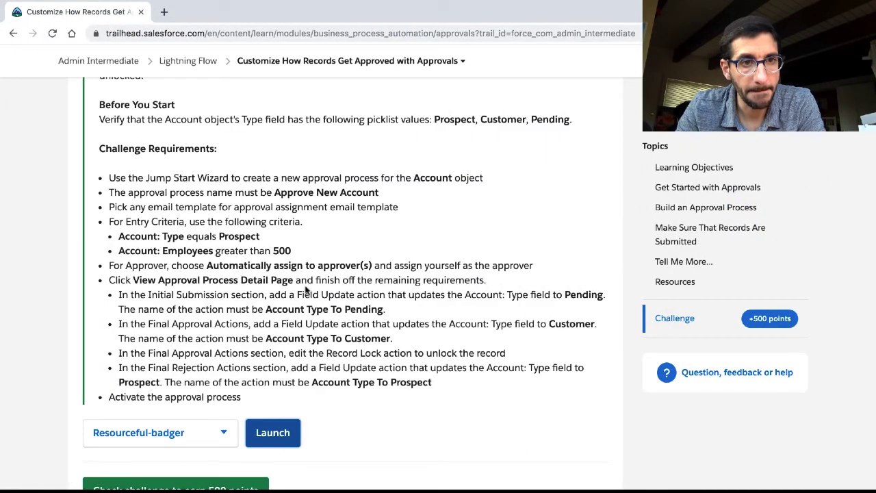
key("ctrl+Right")
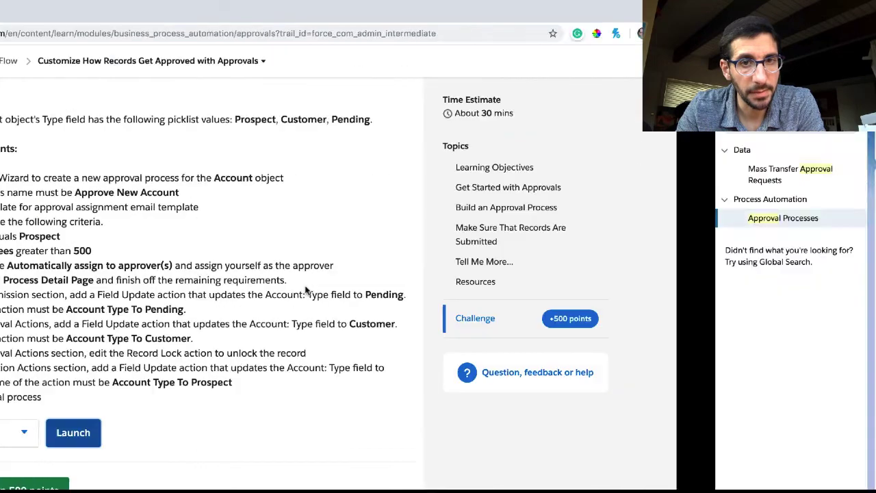
left_click(100, 11)
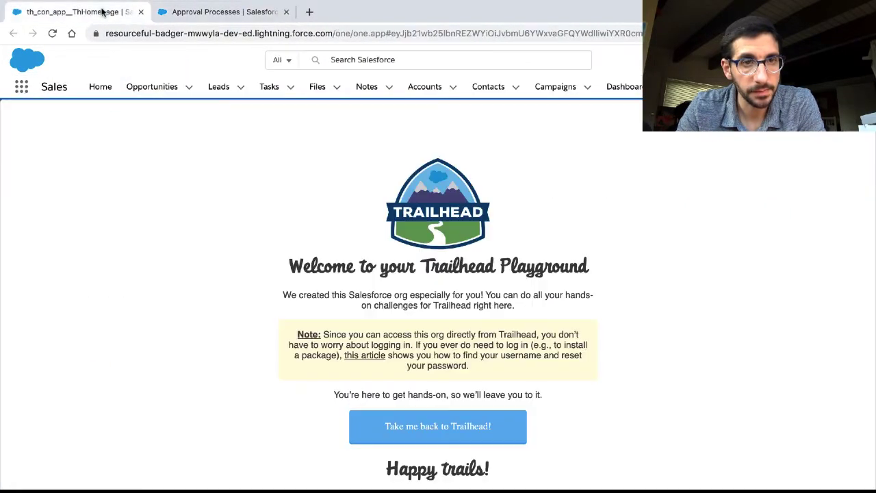
left_click(249, 12)
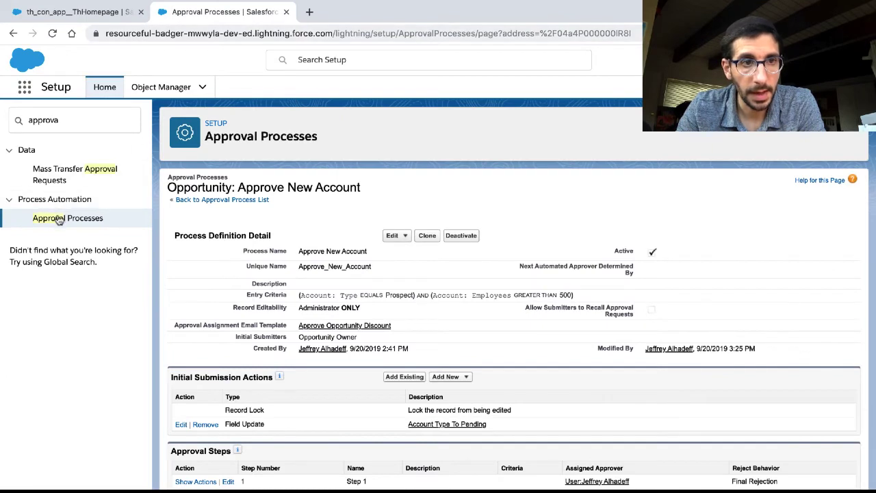
Return to the Opportunity approval process list, look through the selectable objects and check which object the Trailhead challenge requires.
left_click(205, 202)
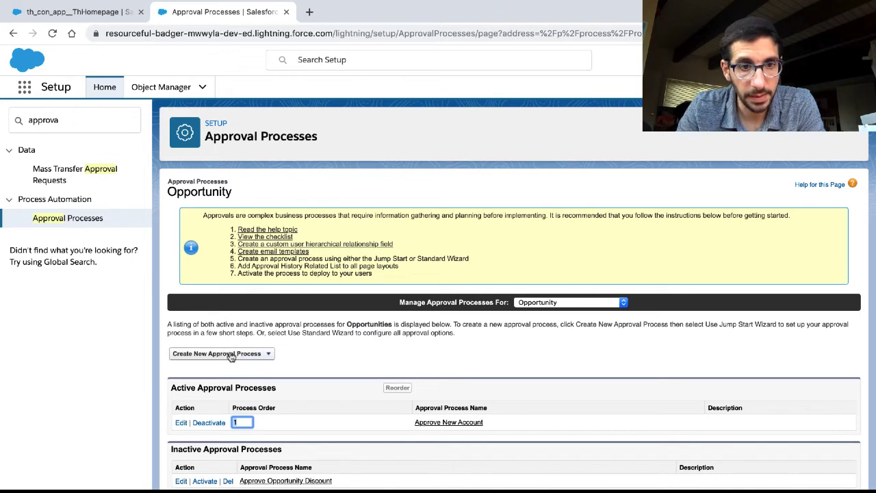
left_click(324, 333)
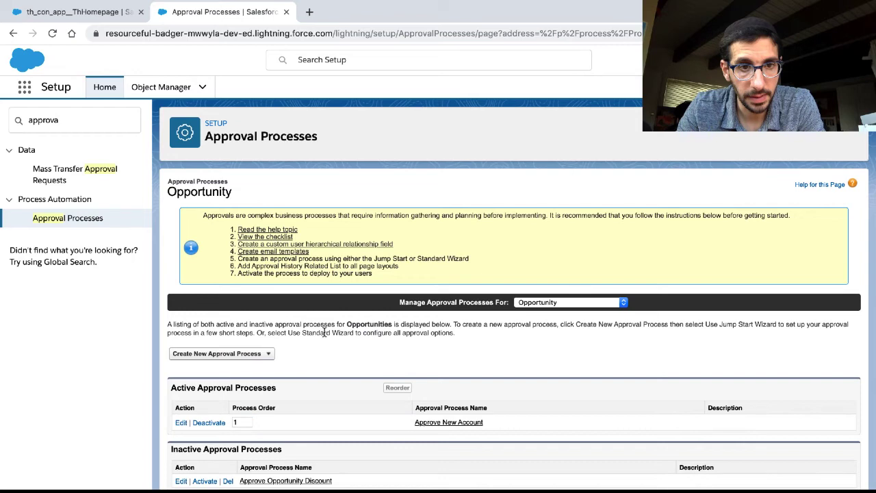
left_click(529, 302)
scroll(530, 308, "up", 2)
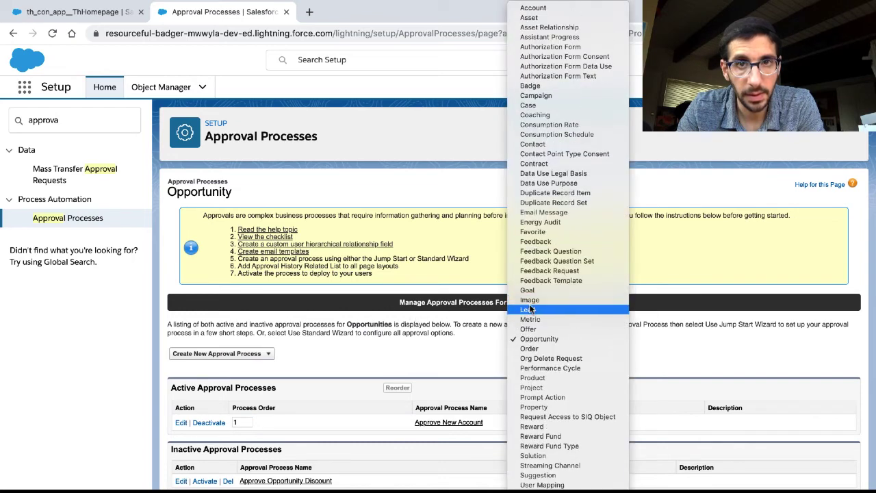
left_click(526, 338)
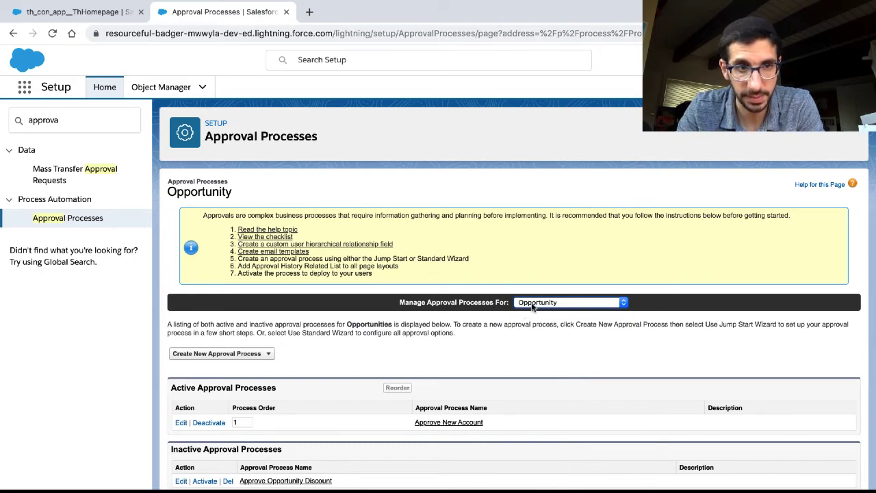
key("ctrl+Left")
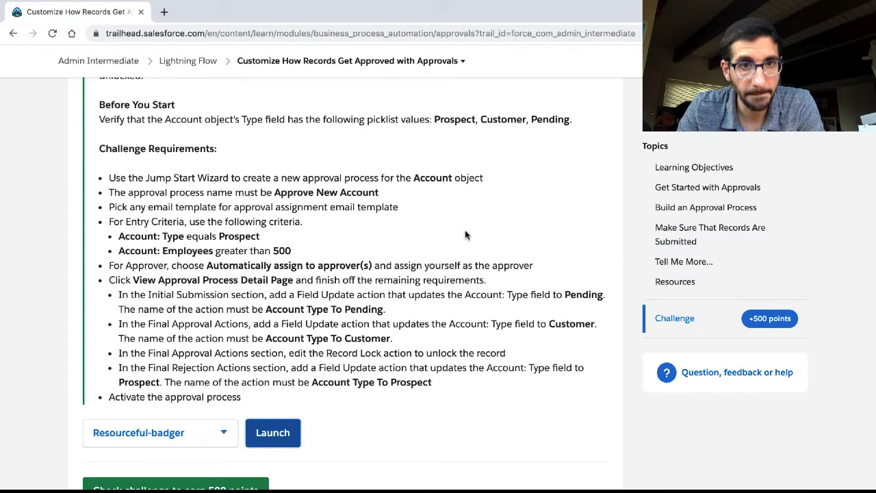
triple_click(430, 177)
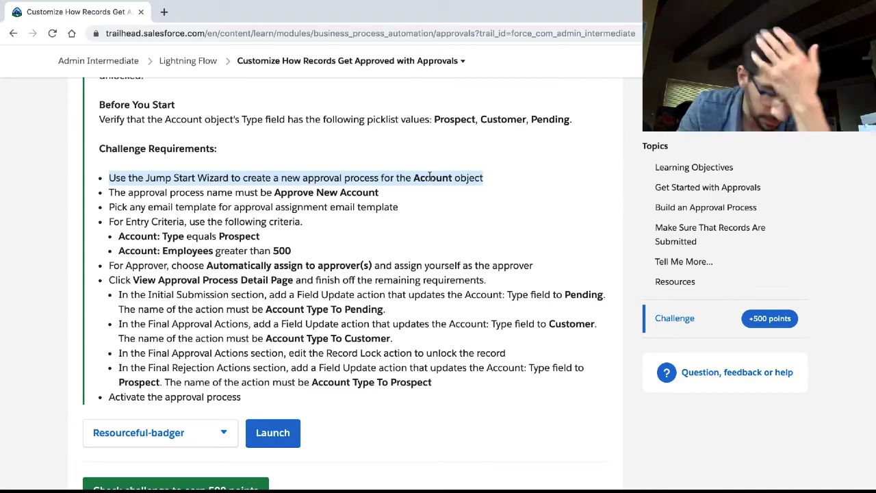
key("ctrl+Right")
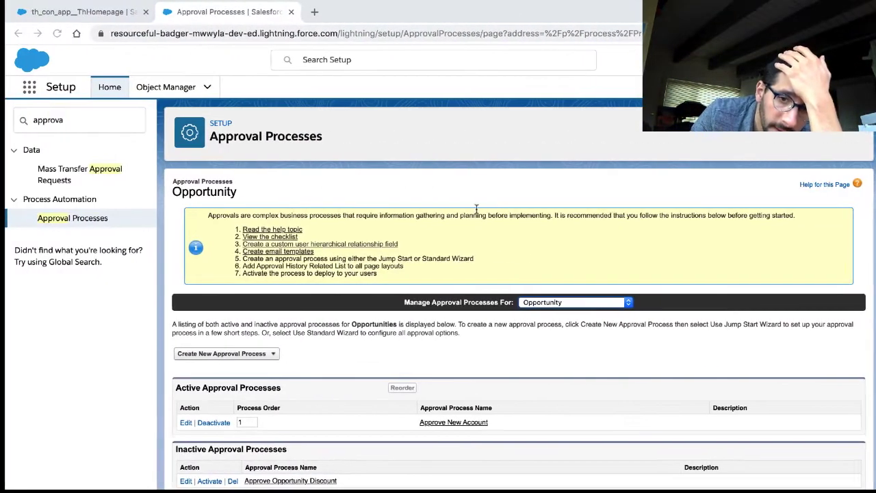
Switch the managed approval processes to the Account object and open its active Approve New Account process.
left_click(574, 303)
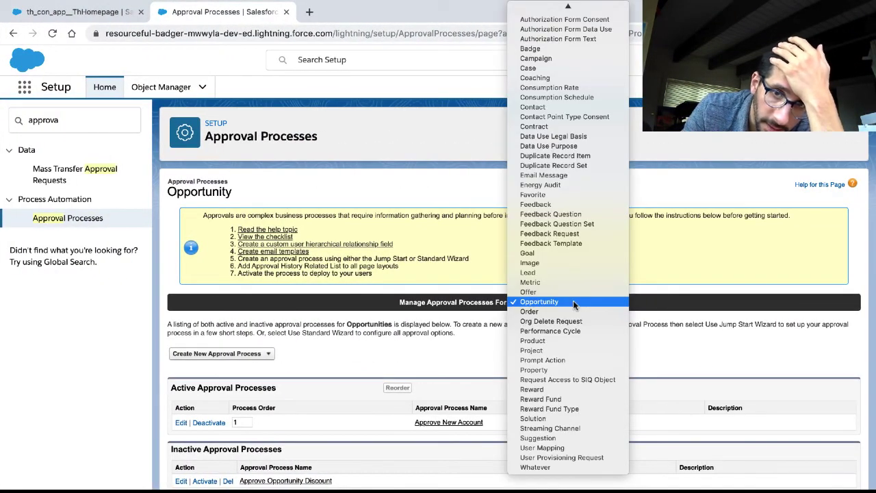
scroll(581, 180, "up", 2)
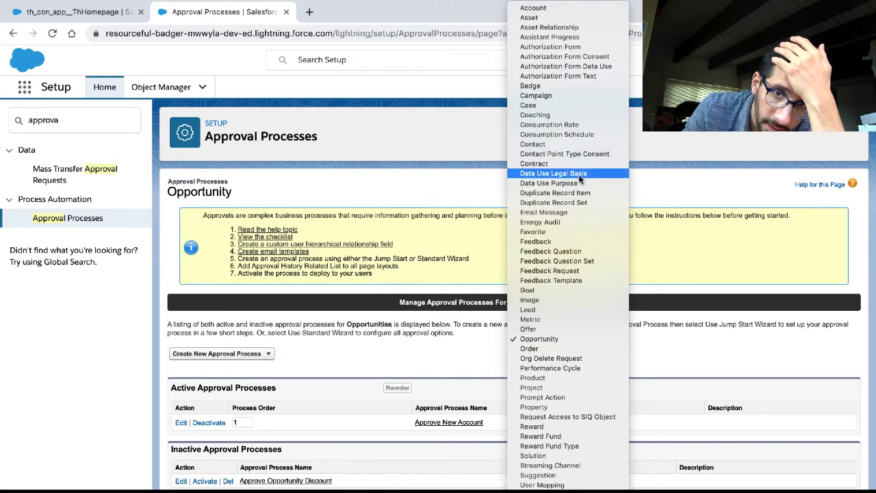
left_click(573, 9)
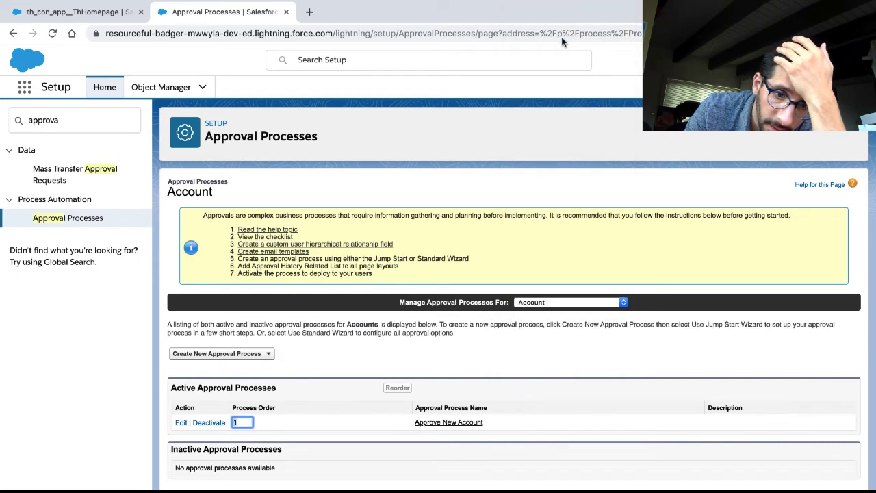
left_click(451, 423)
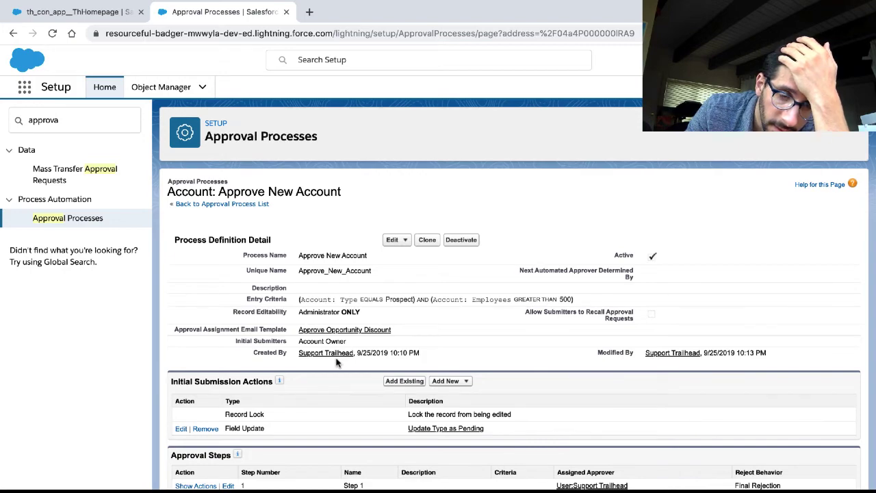
Compare the Account process's submission, approval and rejection actions with the Trailhead challenge requirements.
key("alt+Tab")
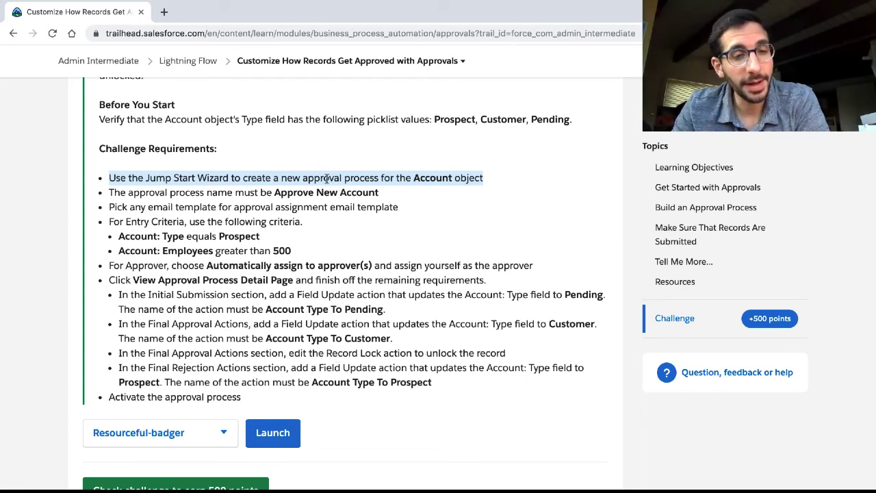
key("ctrl+Right")
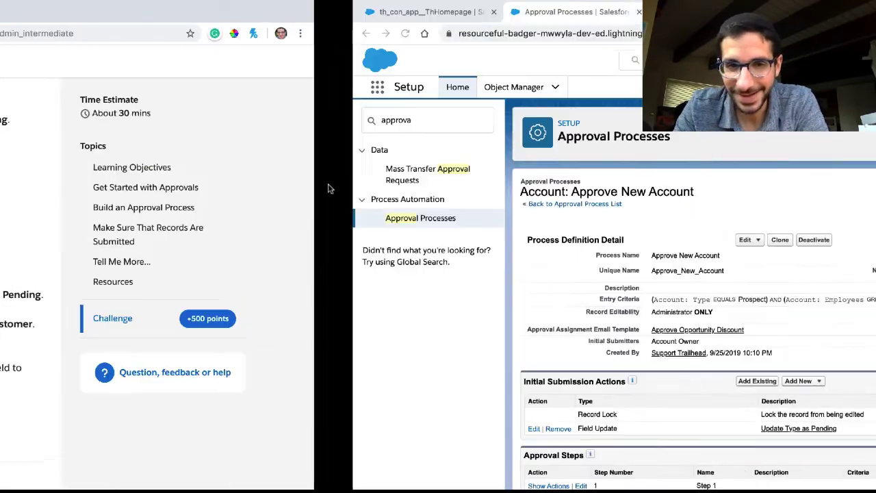
scroll(349, 268, "down", 2)
scroll(348, 269, "down", 2)
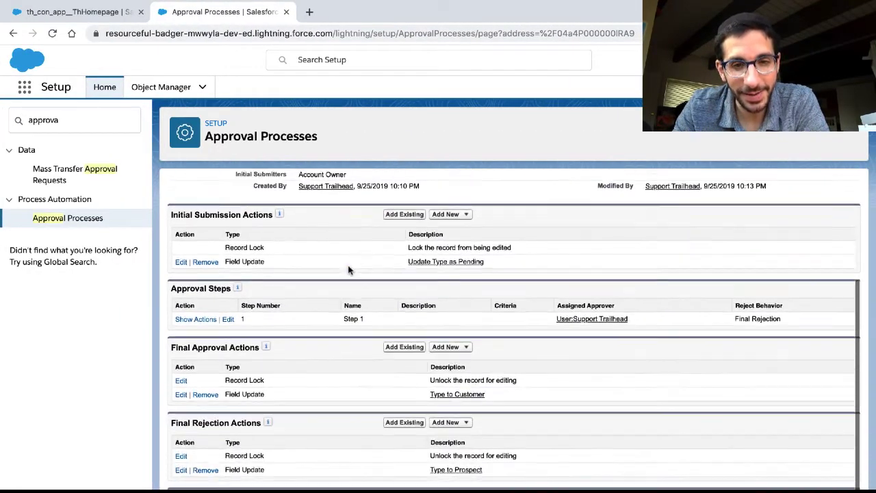
scroll(348, 269, "up", 3)
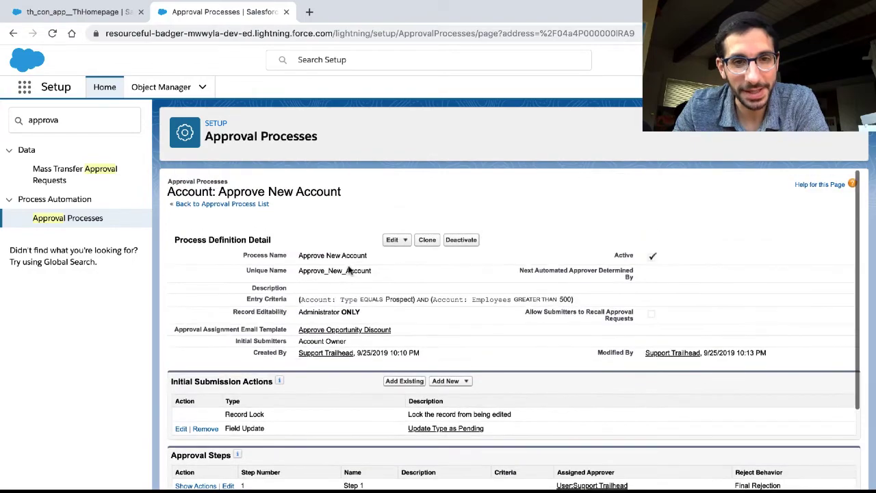
key("ctrl+Left")
key("ctrl+Right")
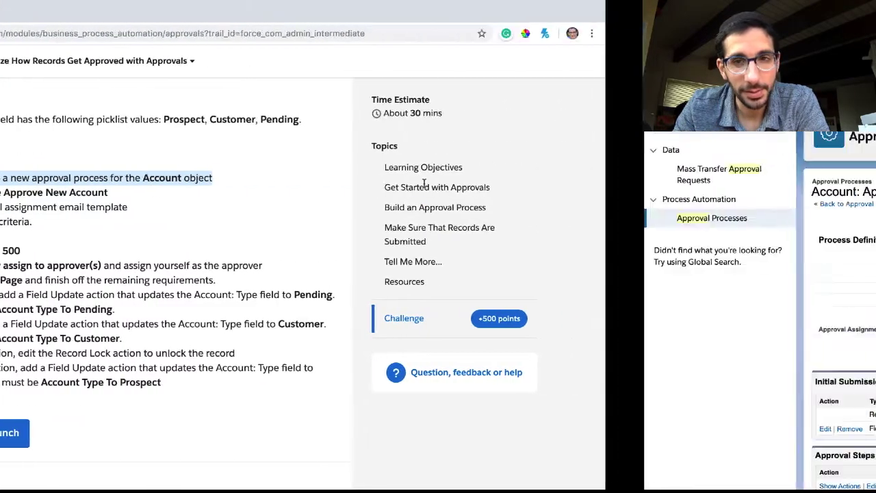
Return to the Account approval process list and check the object selection, leaving it on Account.
left_click(258, 204)
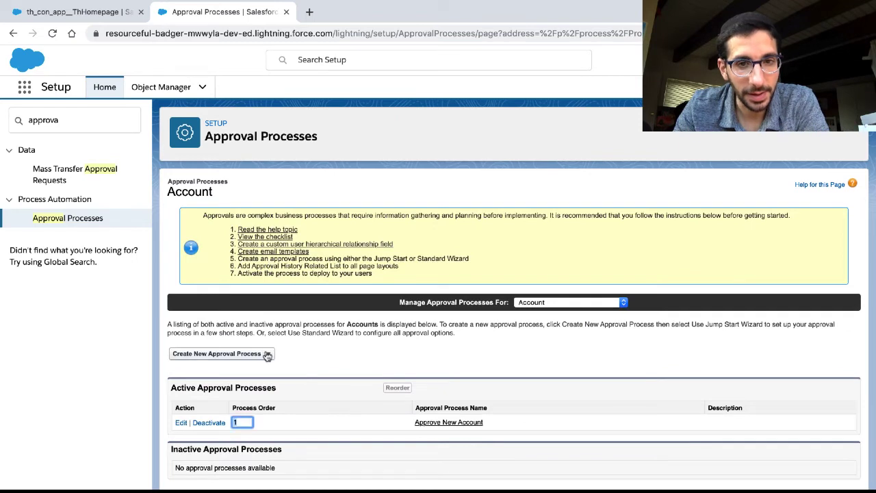
left_click(557, 303)
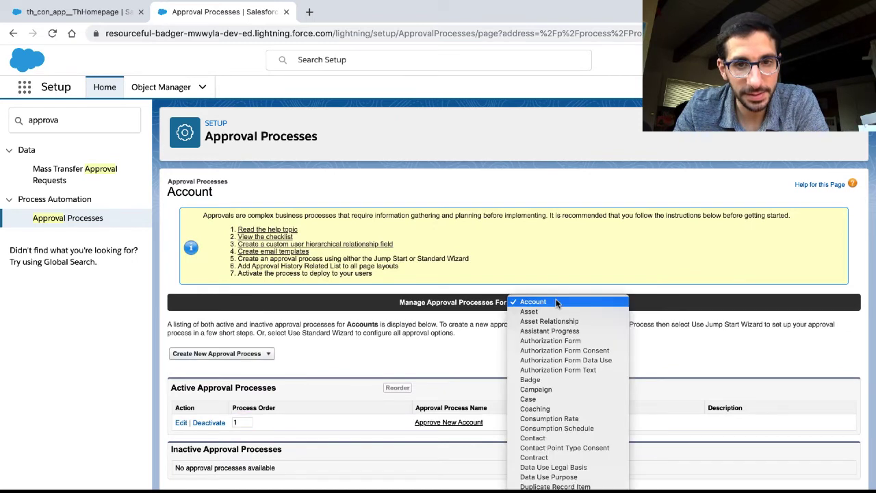
left_click(263, 354)
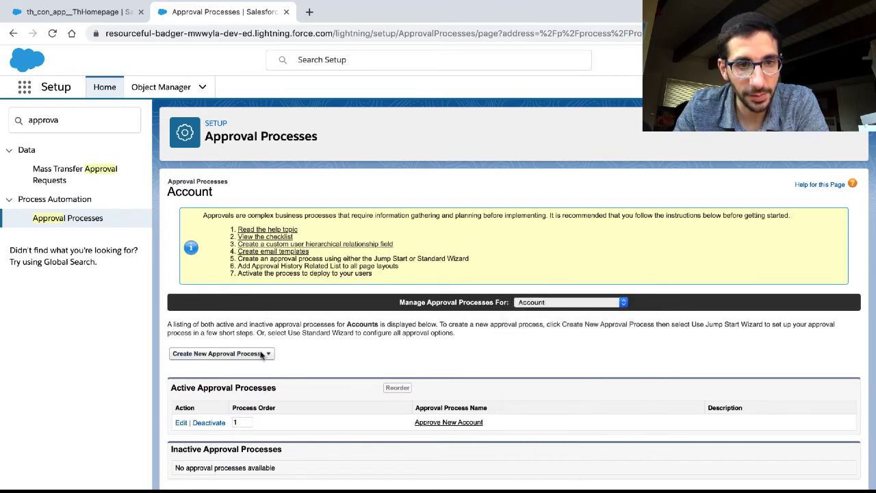
Open the Jump Start Wizard for a new Account approval process, look over its blank form and cancel it.
left_click(261, 354)
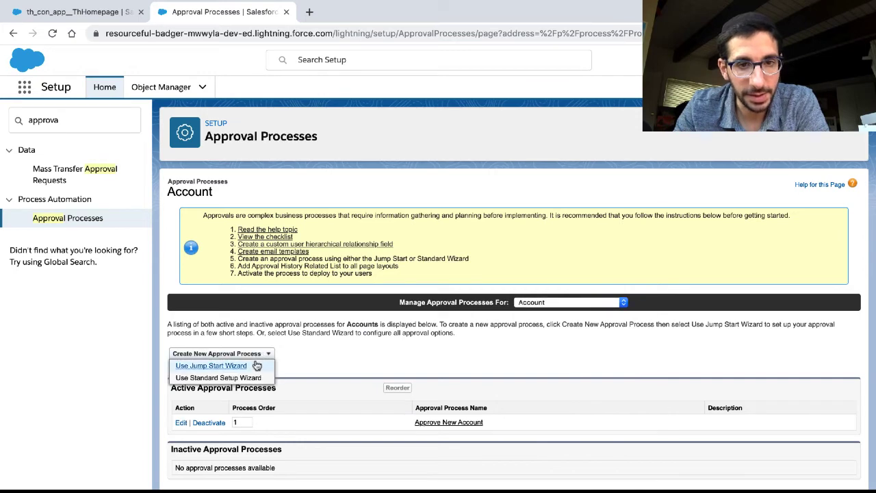
left_click(256, 366)
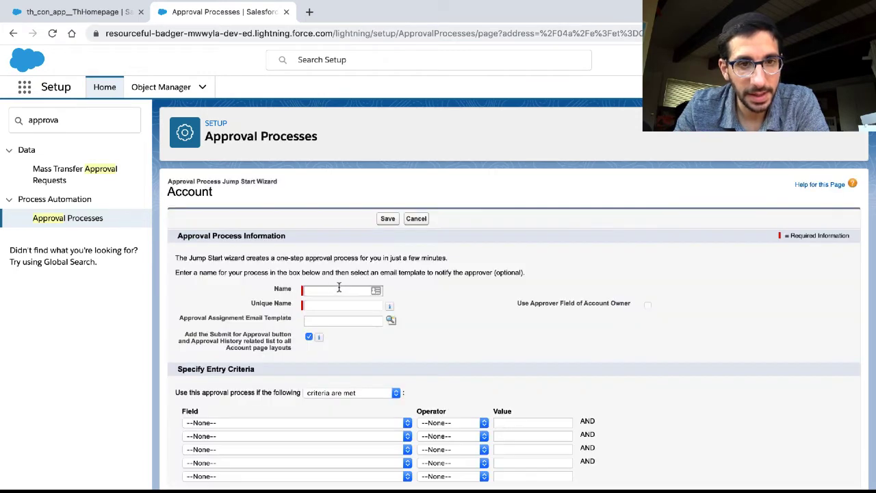
left_click(339, 289)
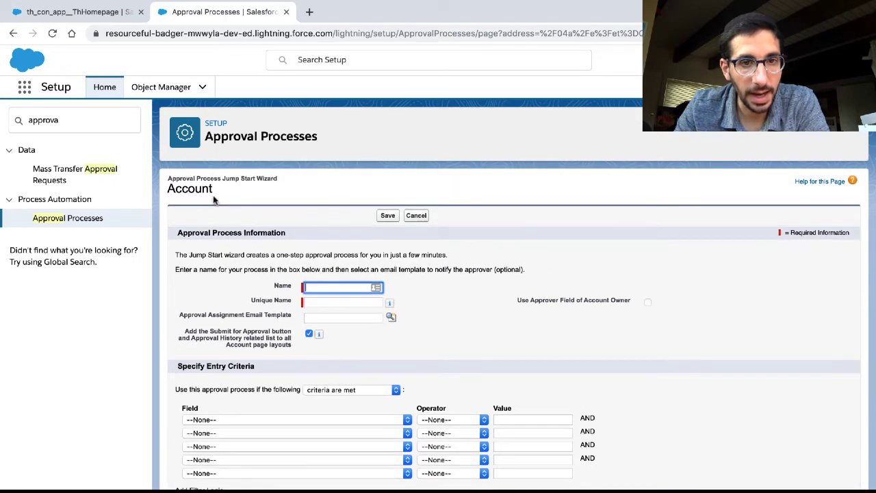
scroll(215, 200, "down", 2)
scroll(215, 200, "up", 1)
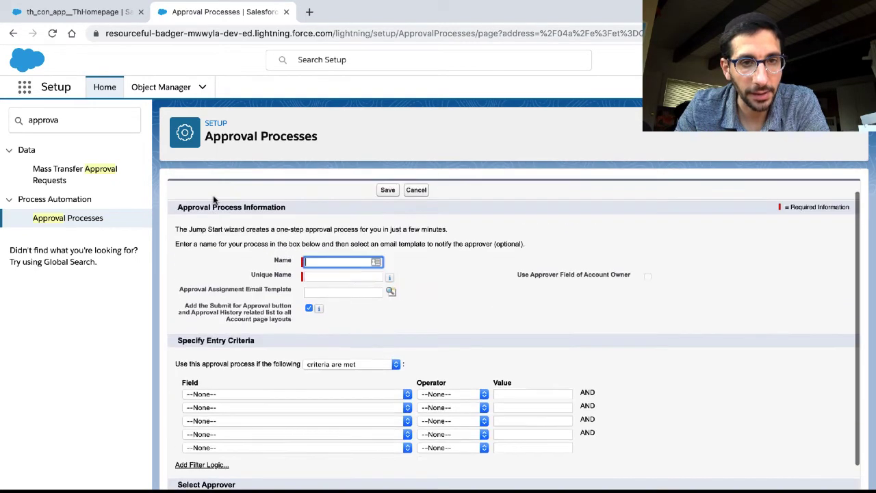
scroll(213, 195, "up", 1)
left_click(417, 217)
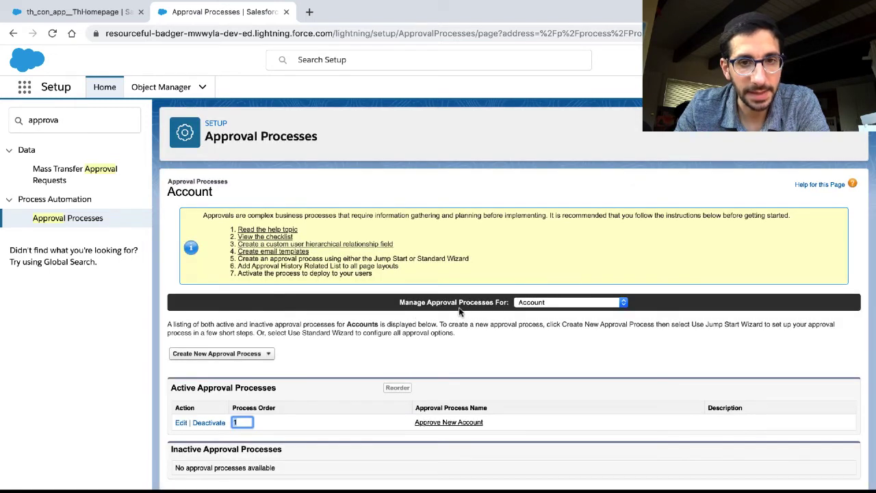
Check the managed object against the challenge's first requirement in Trailhead, keeping Account selected.
left_click(524, 302)
left_click(405, 353)
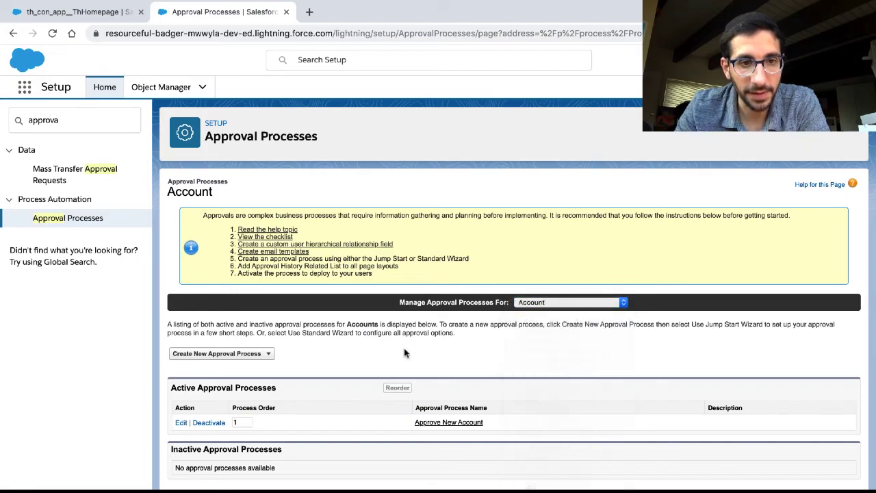
key("ctrl+Left")
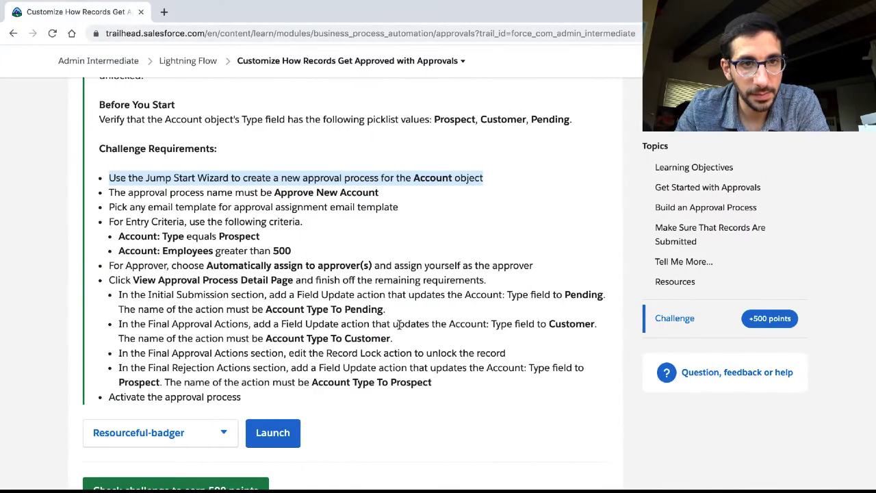
key("ctrl+Right")
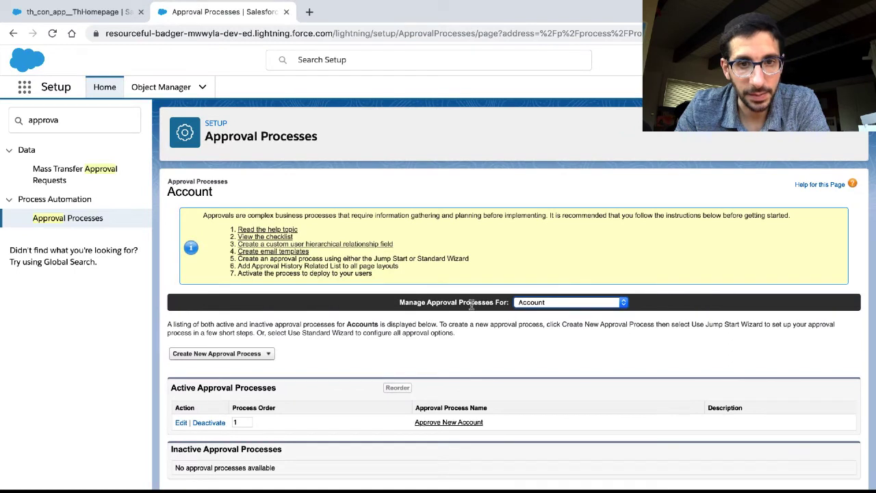
left_click(530, 303)
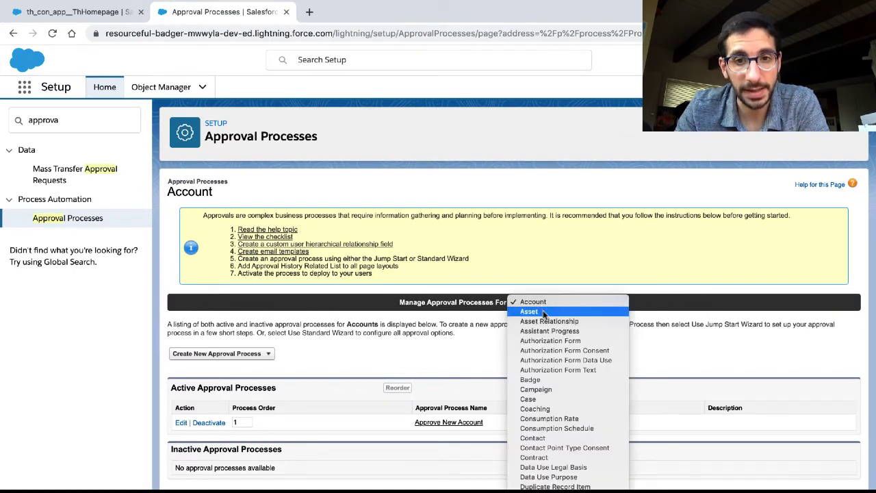
left_click(543, 303)
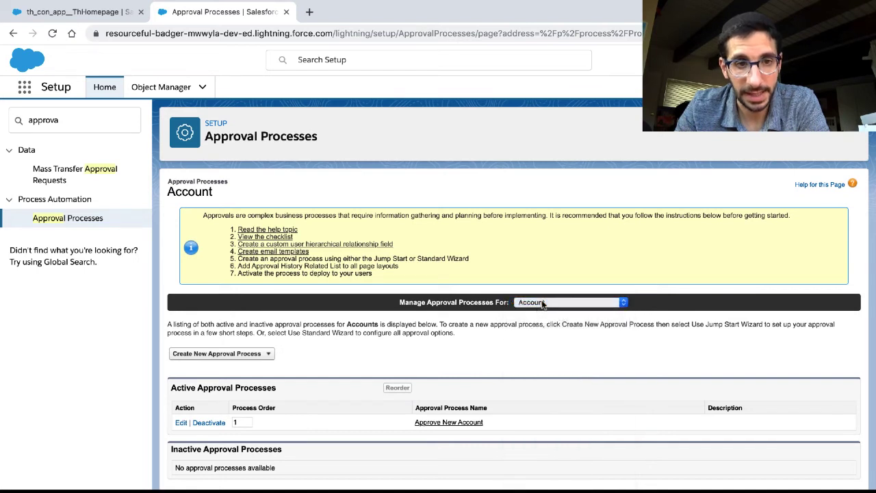
Reopen the Account Jump Start Wizard, examine its object heading, entry criteria and approver options, and cancel without saving.
left_click(257, 355)
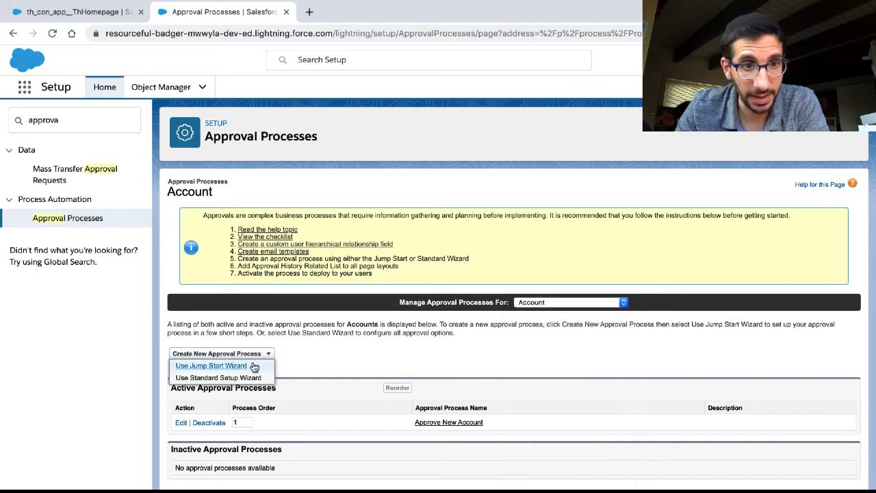
left_click(243, 367)
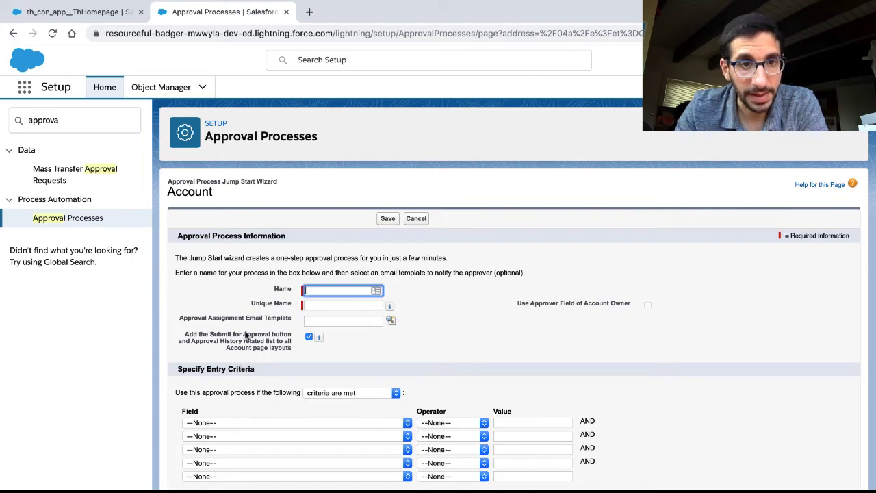
scroll(245, 334, "down", 4)
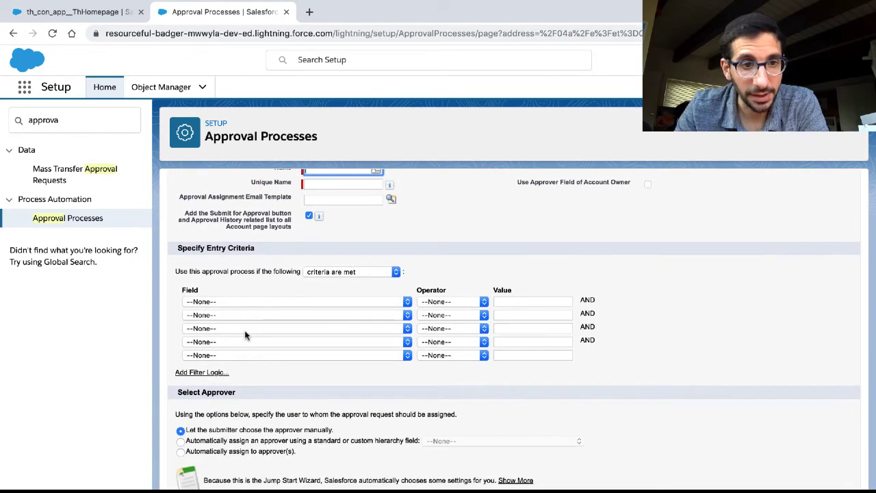
scroll(245, 334, "up", 4)
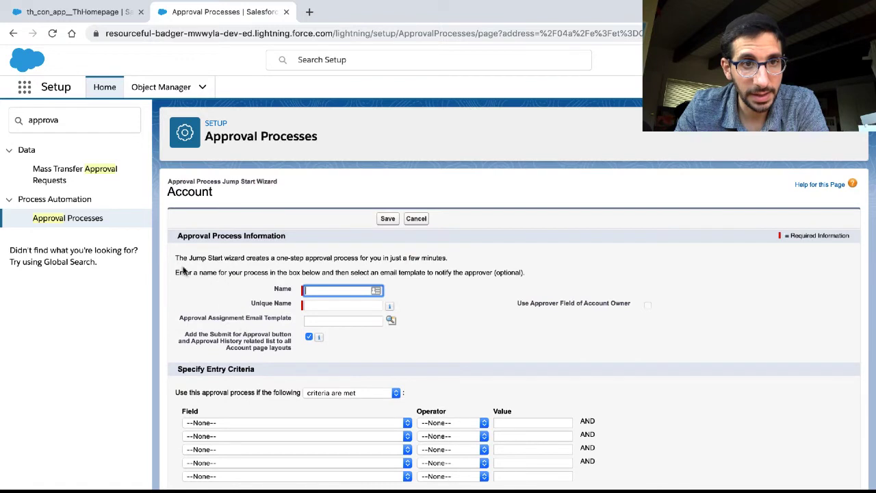
left_click_drag(217, 197, 168, 186)
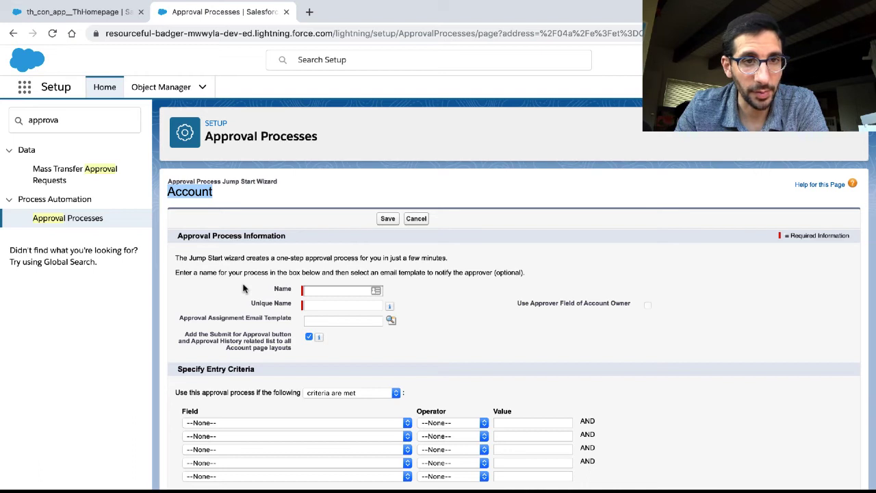
left_click(415, 218)
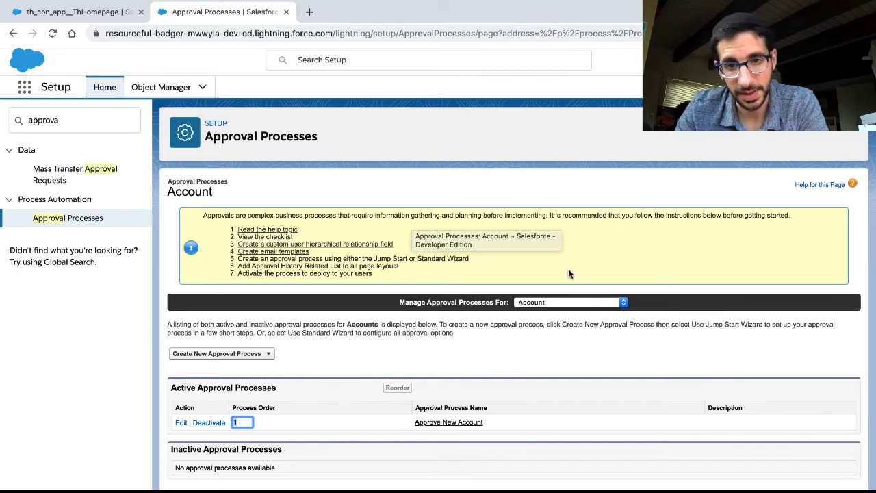
Switch the managed object to Opportunity to review its approval processes.
left_click(569, 301)
left_click(569, 302)
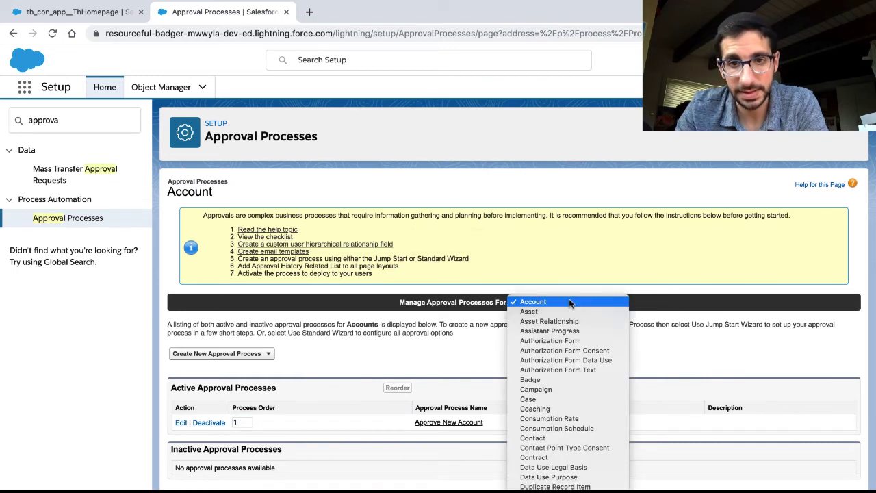
left_click(572, 367)
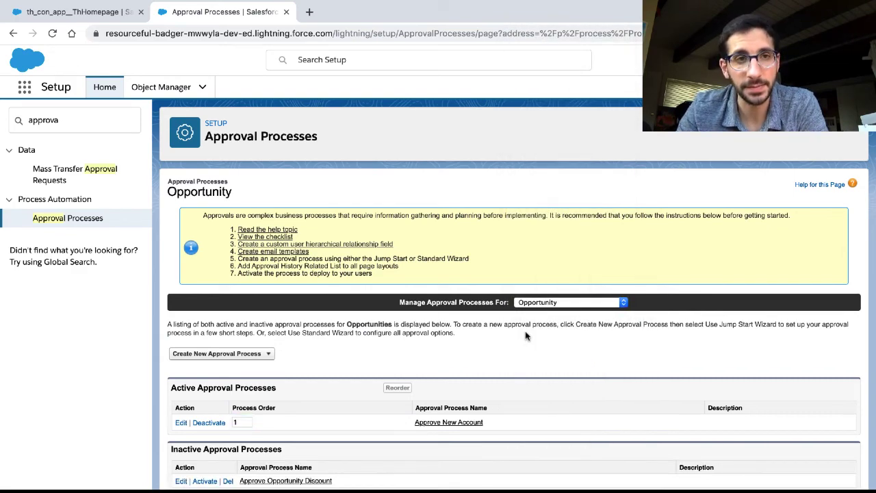
Return to the Trailhead approvals challenge and run the challenge check for 500 points.
key("alt+Tab")
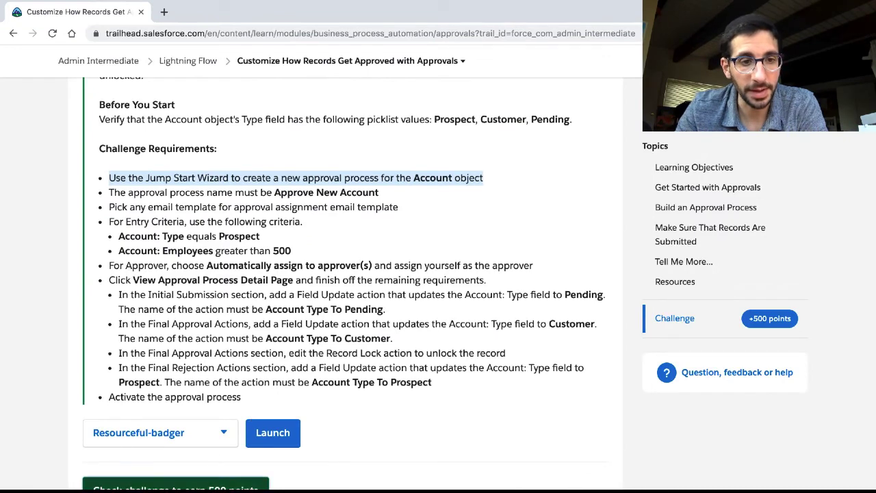
left_click(187, 486)
scroll(346, 283, "down", 2)
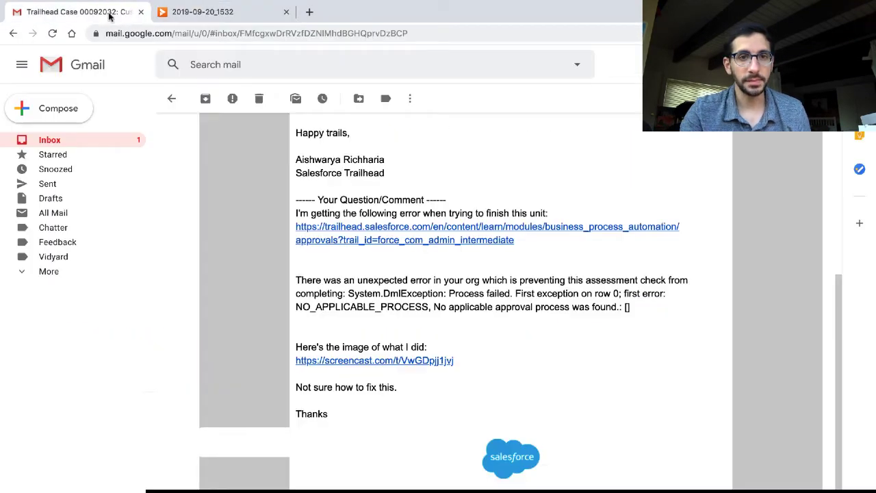
Switch to Gmail and start a reply to the Trailhead Support message with "Thanks so much.".
scroll(284, 135, "up", 5)
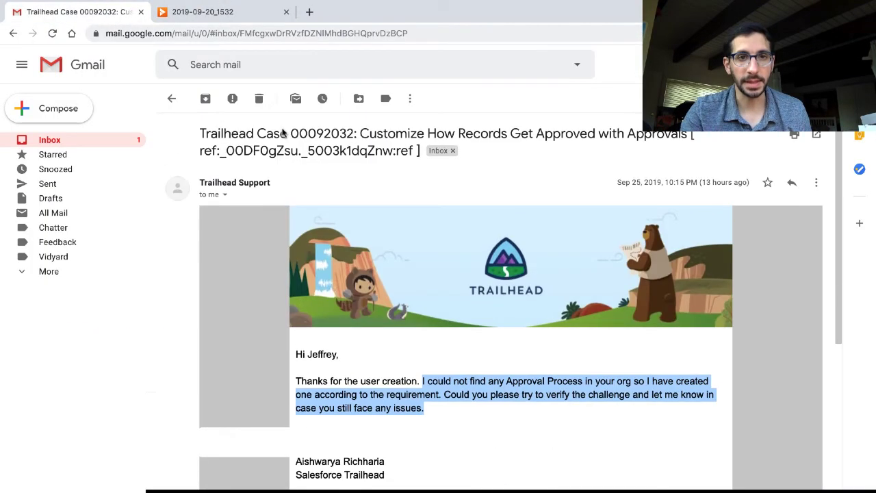
left_click(793, 183)
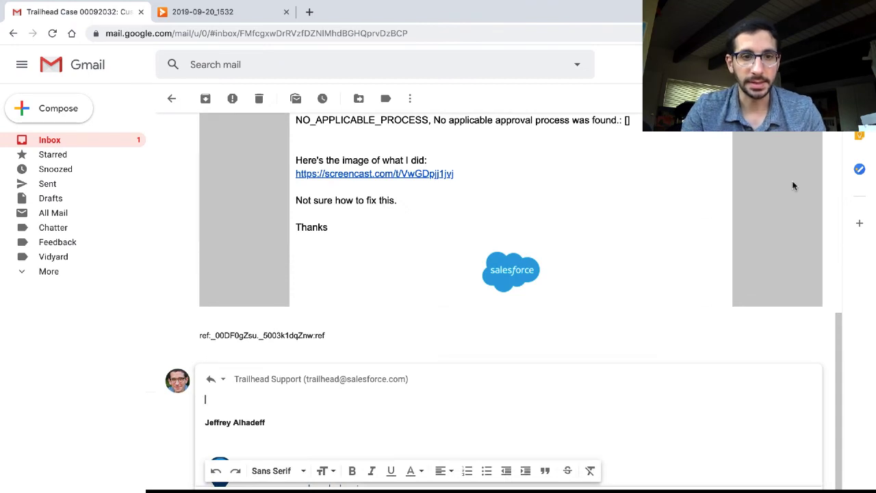
type("Thanks so ")
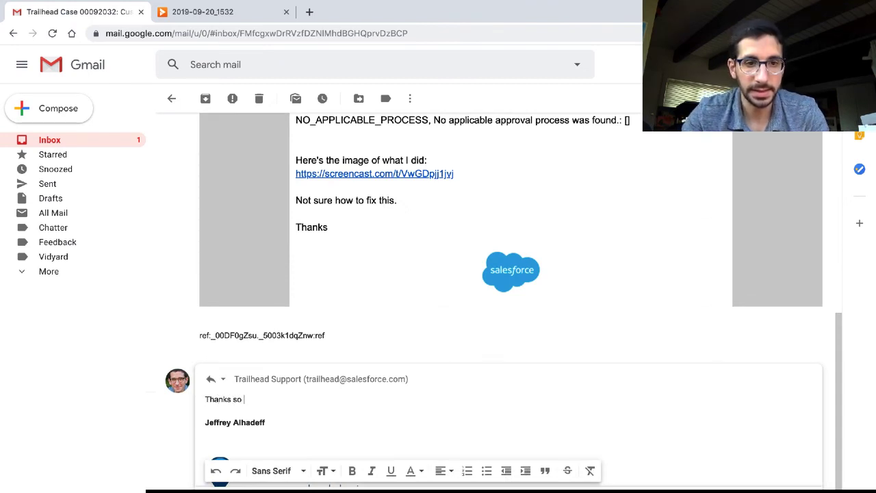
type("much. ")
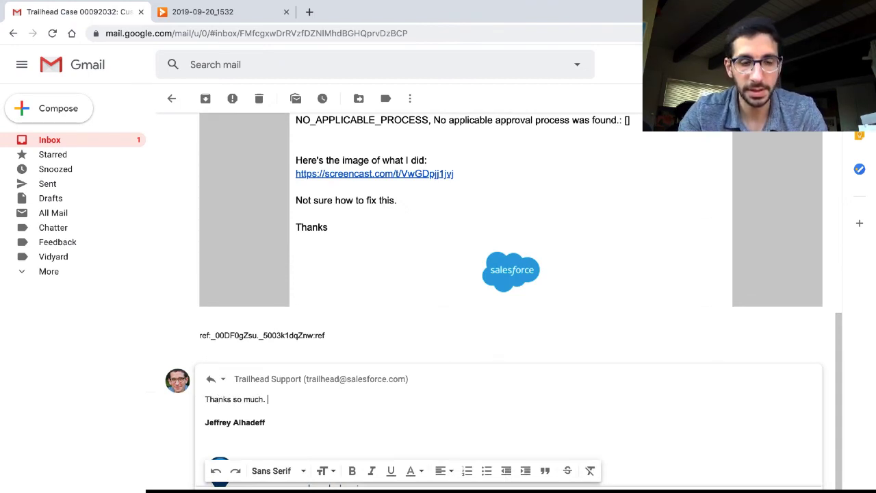
Add to the reply "It looks like I created the approval process for the Opportunity object by mistake instead of the Account object.".
type("It looks l")
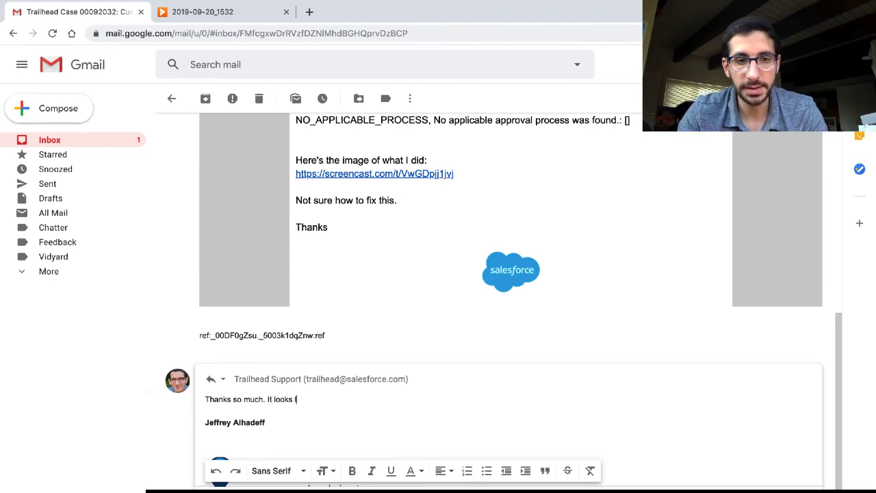
type("ike I crea")
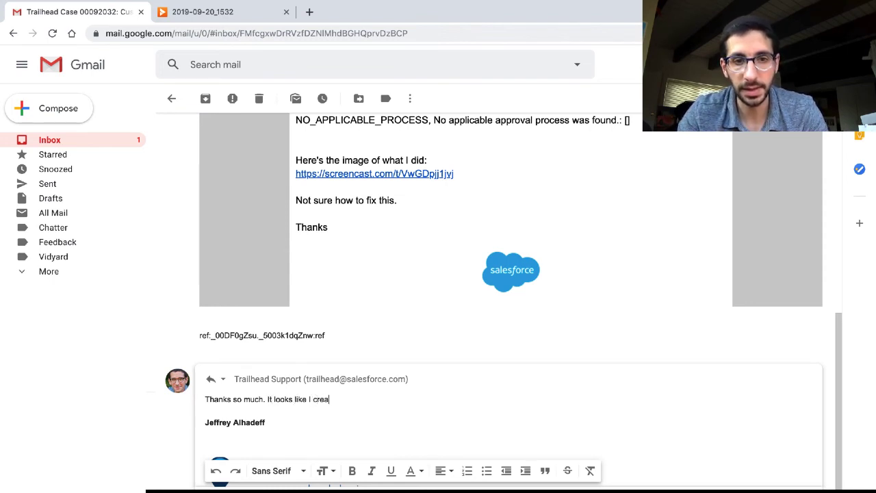
type("ted the appro")
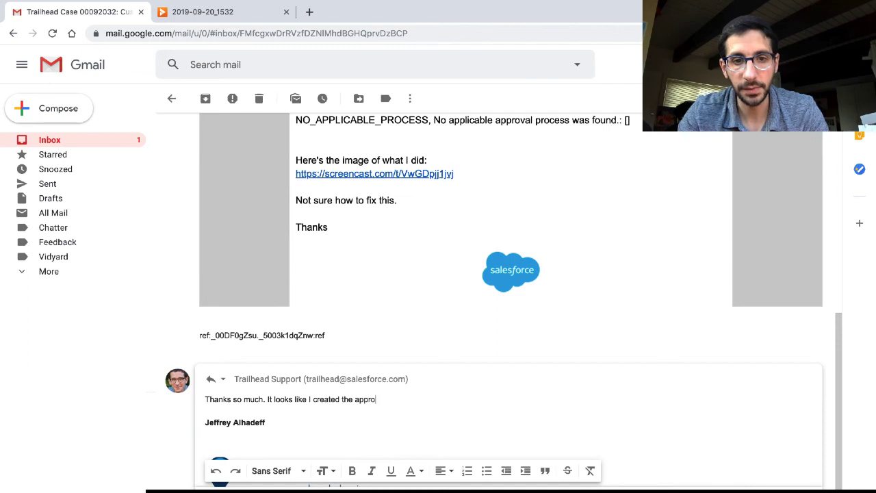
type("val process")
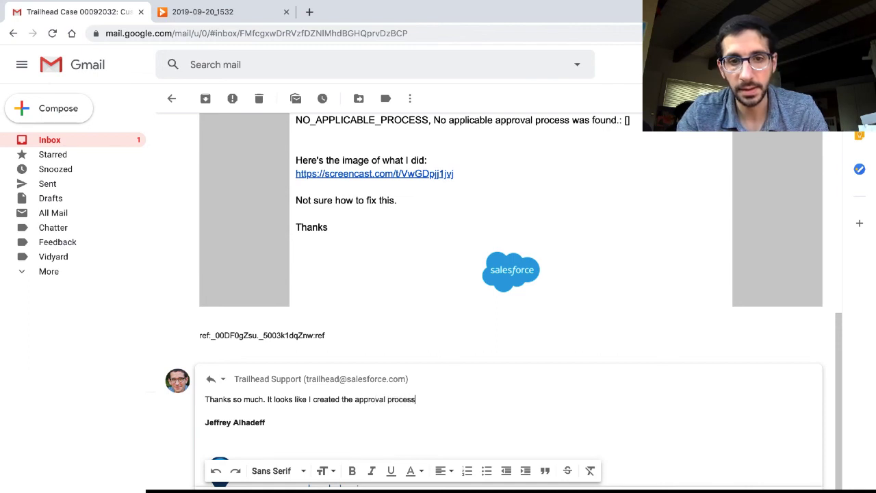
type(" for the Oppo")
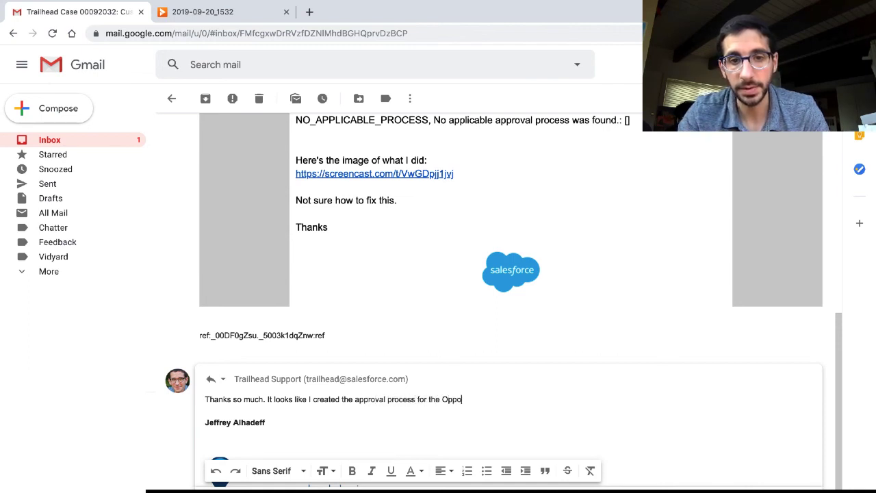
type("rtunity o")
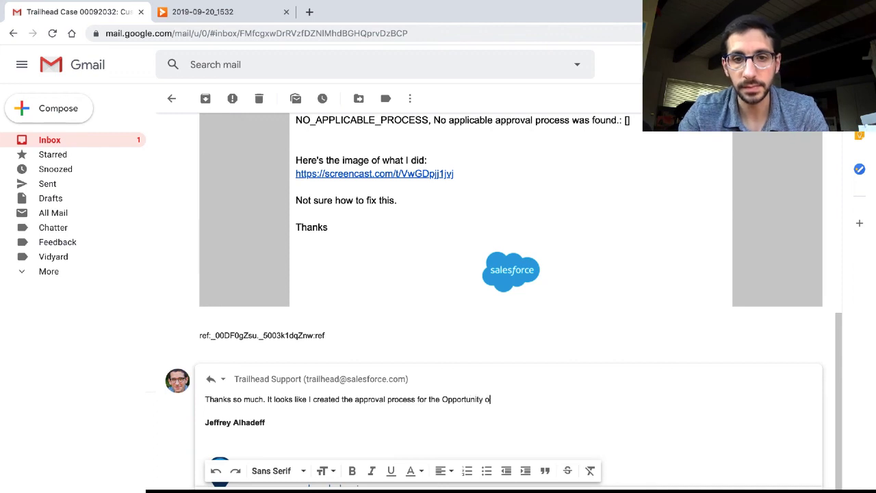
type("bject my")
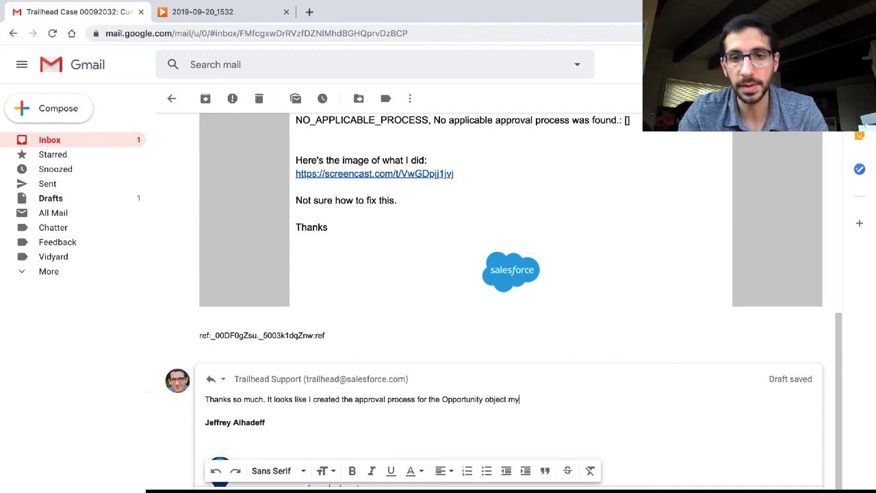
key("BackSpace")
key("BackSpace")
type("by mistake ")
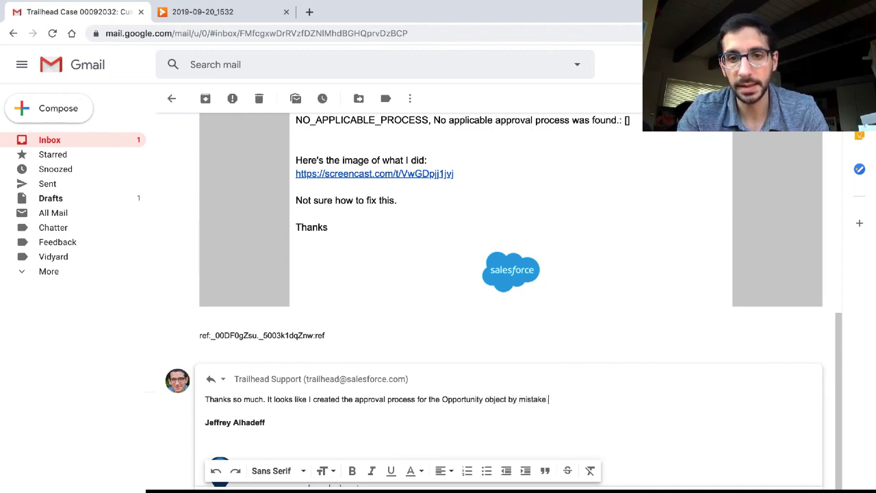
type("instead of the A")
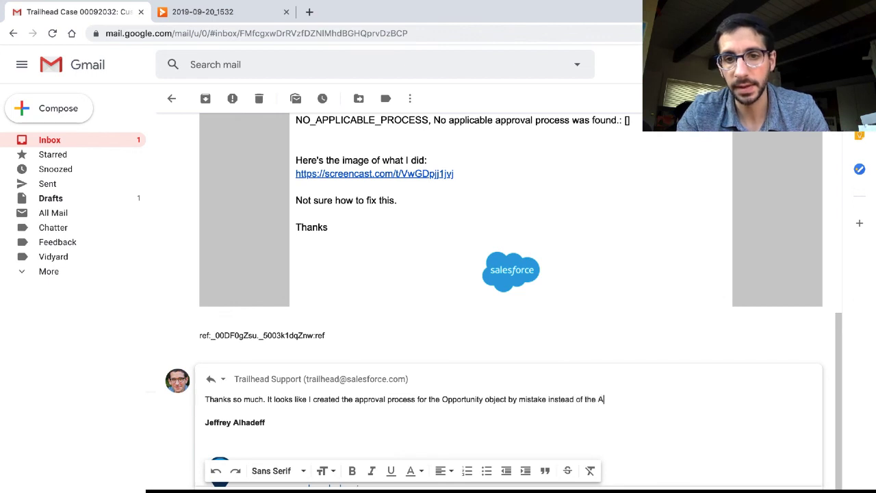
type("ccount o")
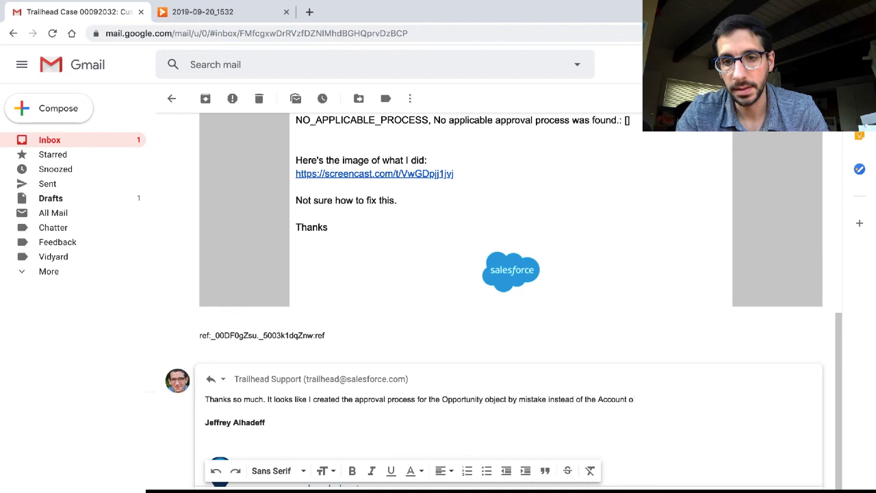
type("pbbject.")
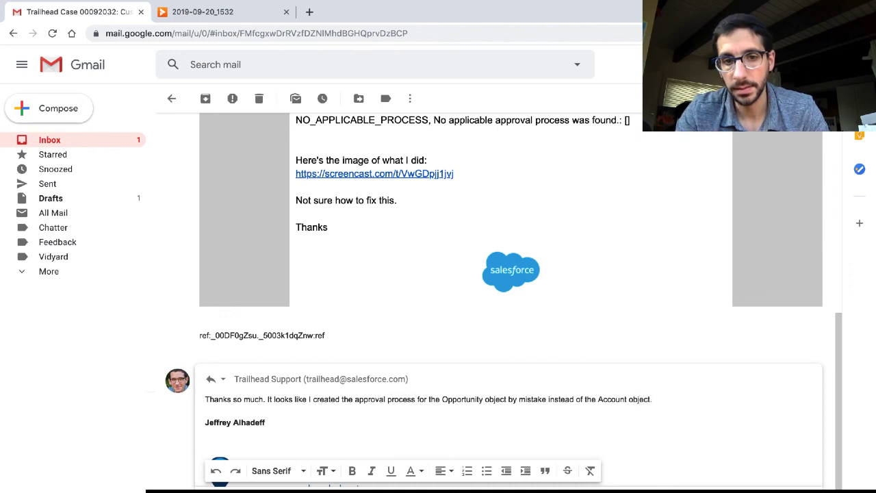
Finish the message with "Thanks for your help." and send the reply to Trailhead Support.
type(" Th")
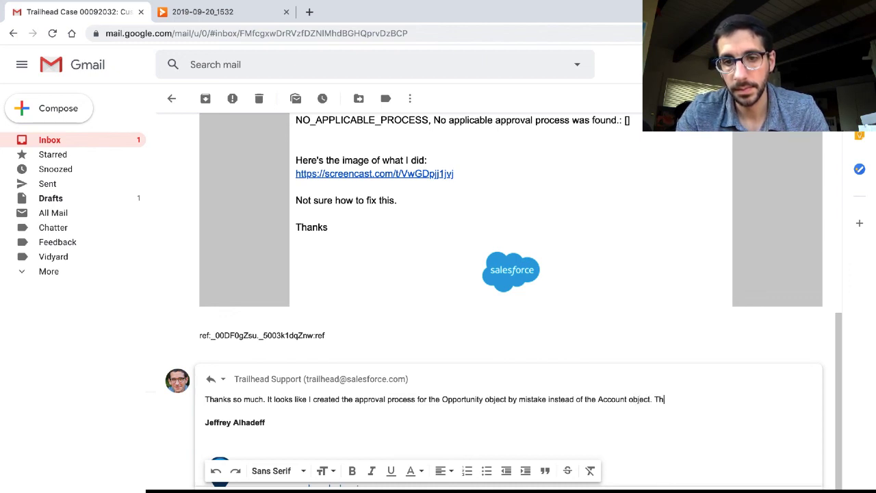
type("anks ofr")
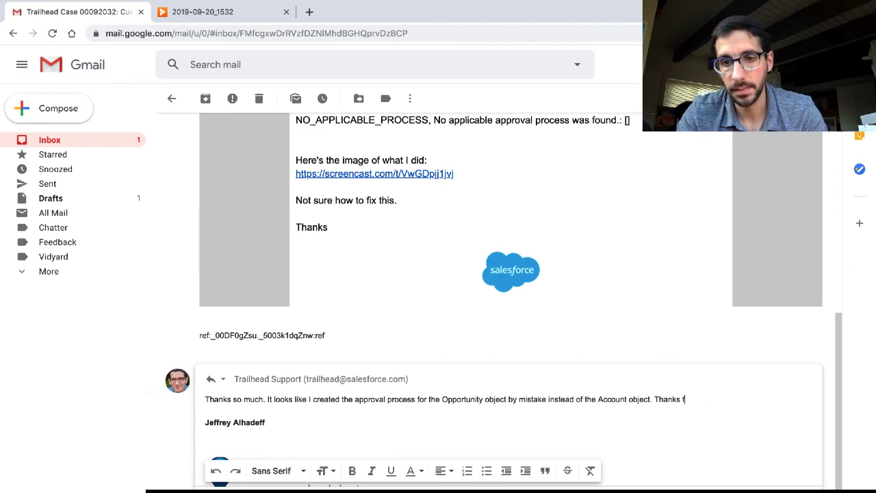
type("or your help.")
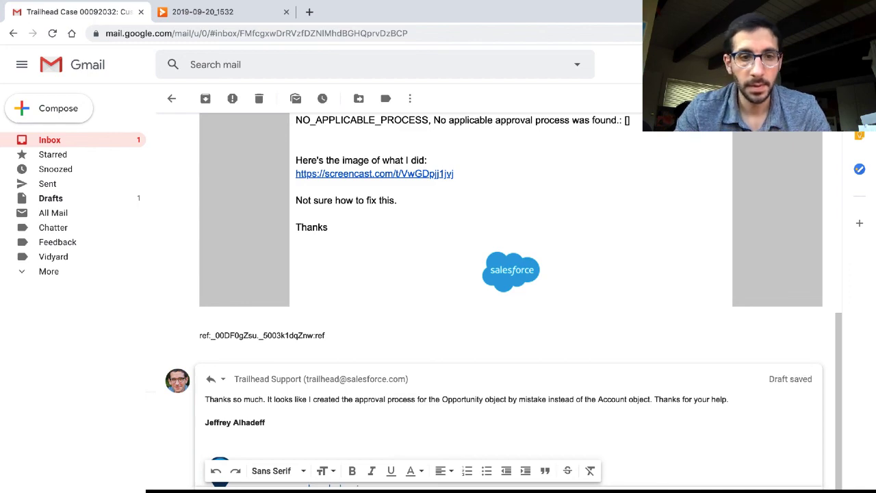
key("ctrl+Return")
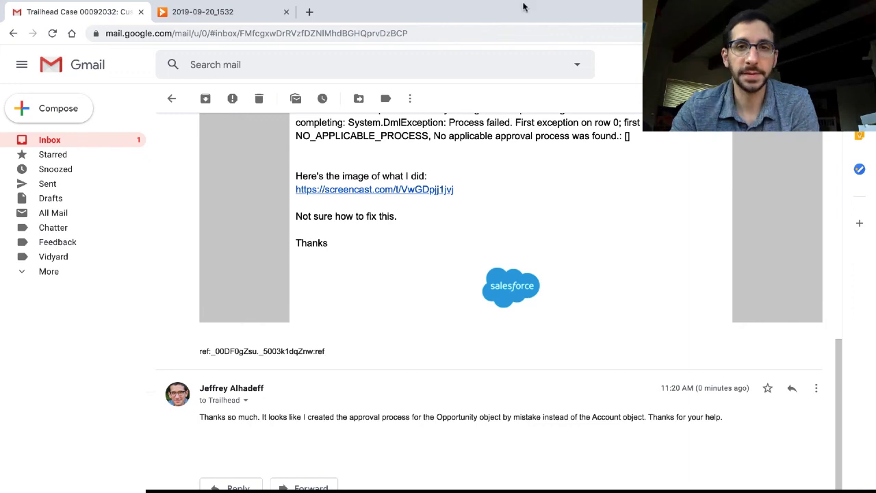
mouse_move(513, 2)
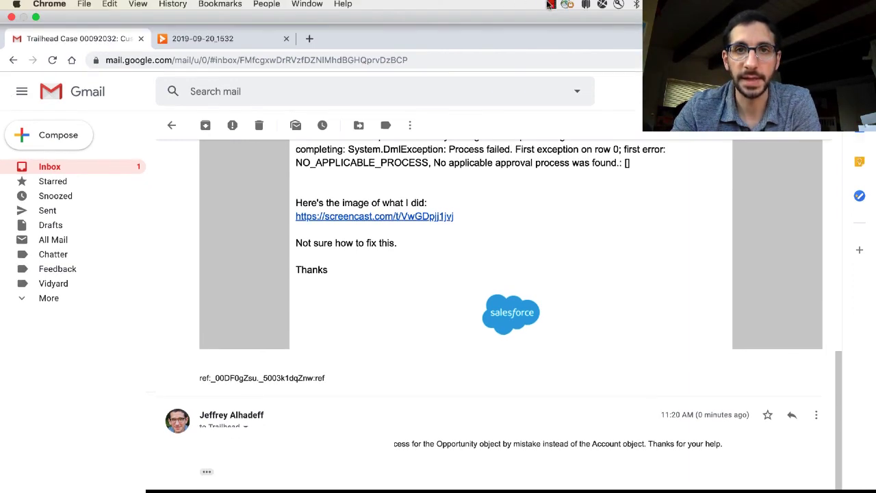